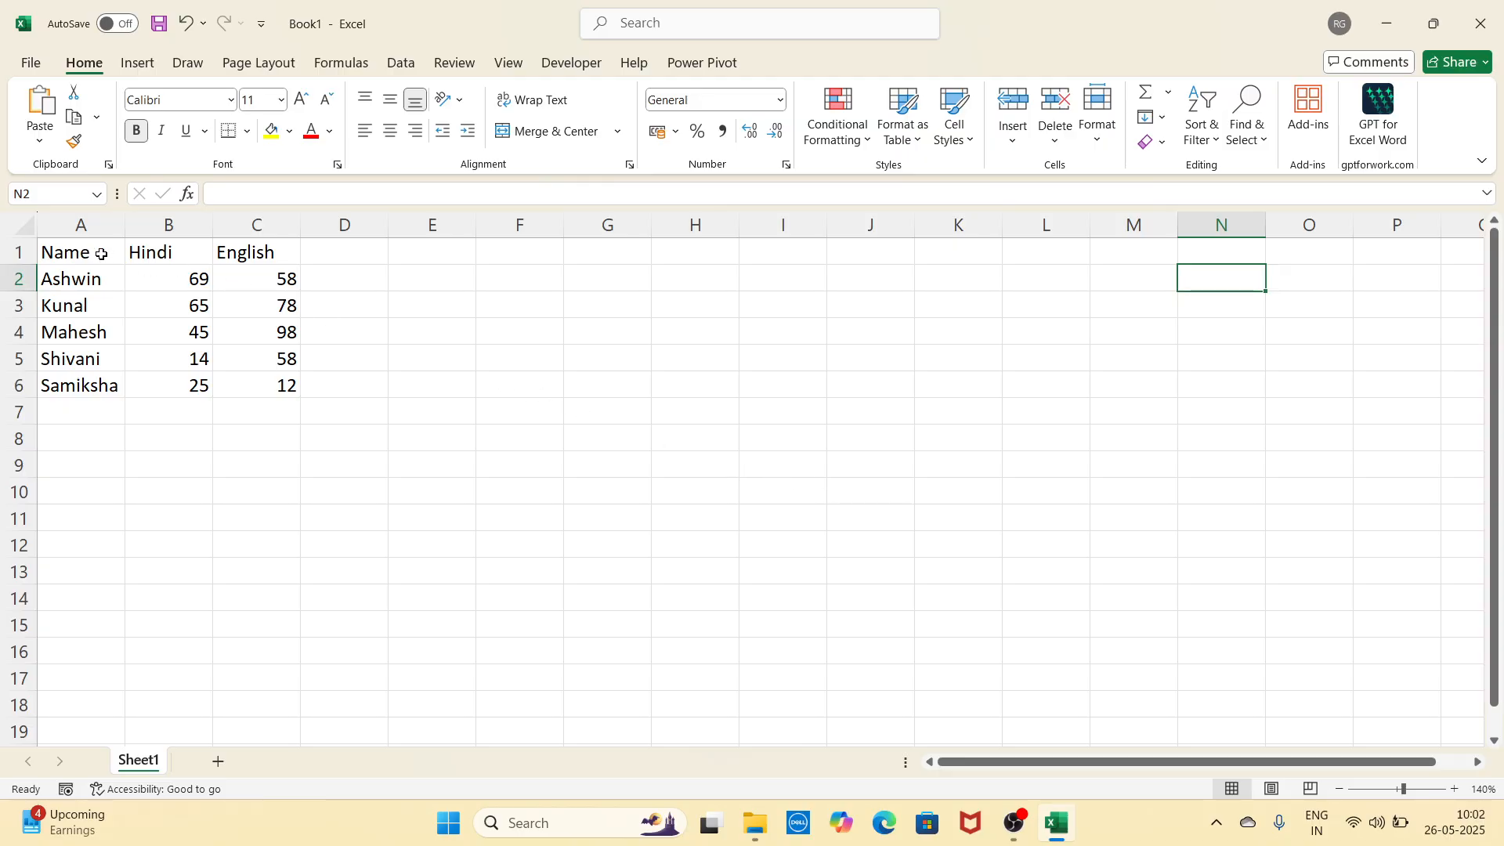
Step: Select the marks table A1:C6 and browse the font list, keeping Calibri
{"action": "left_click_drag", "start_coordinate": [101, 254], "coordinate": [276, 390]}
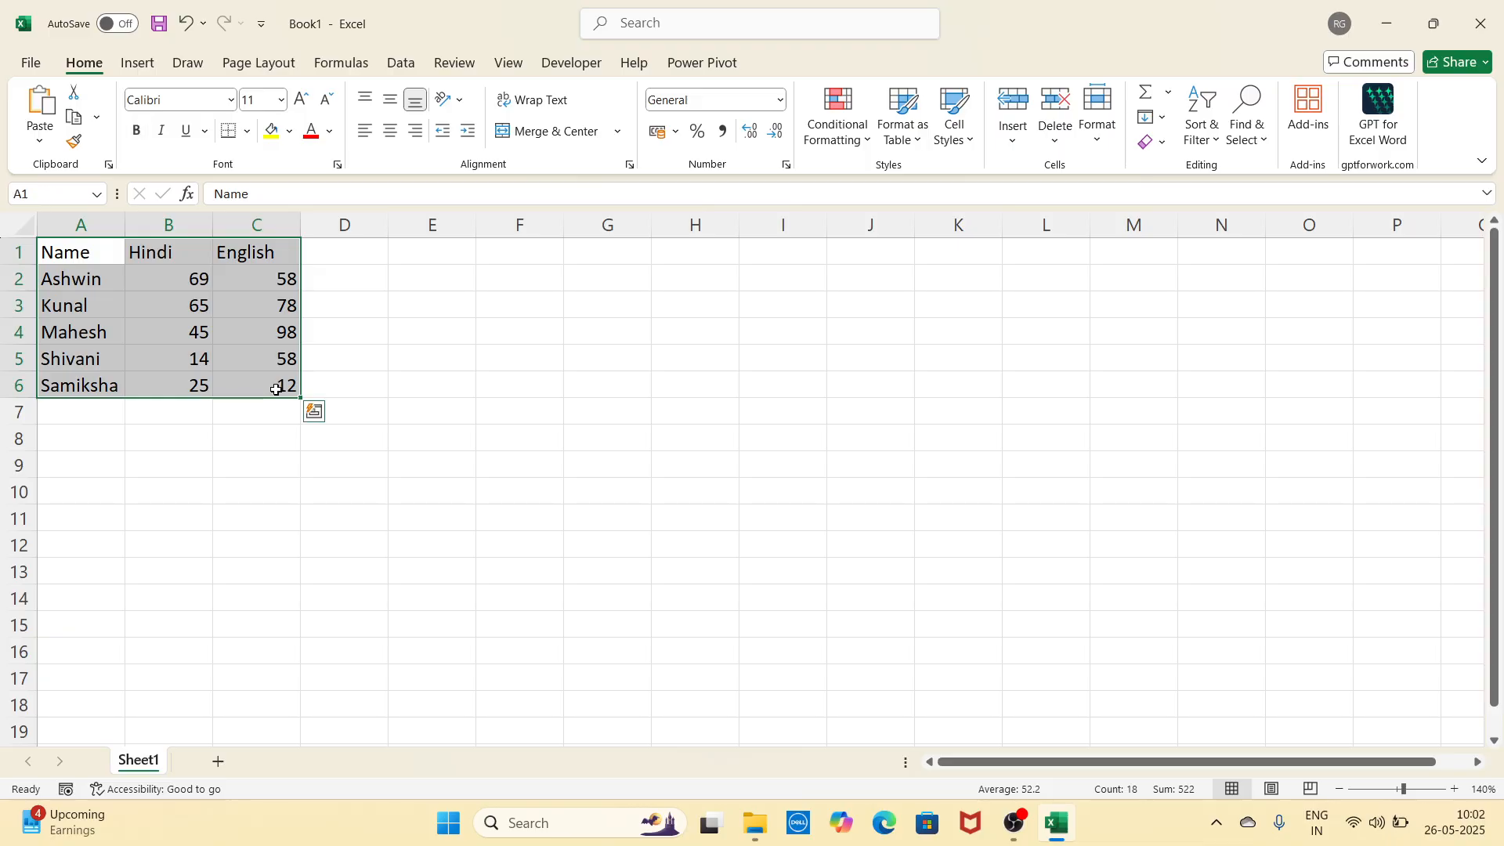
{"action": "left_click", "coordinate": [390, 399]}
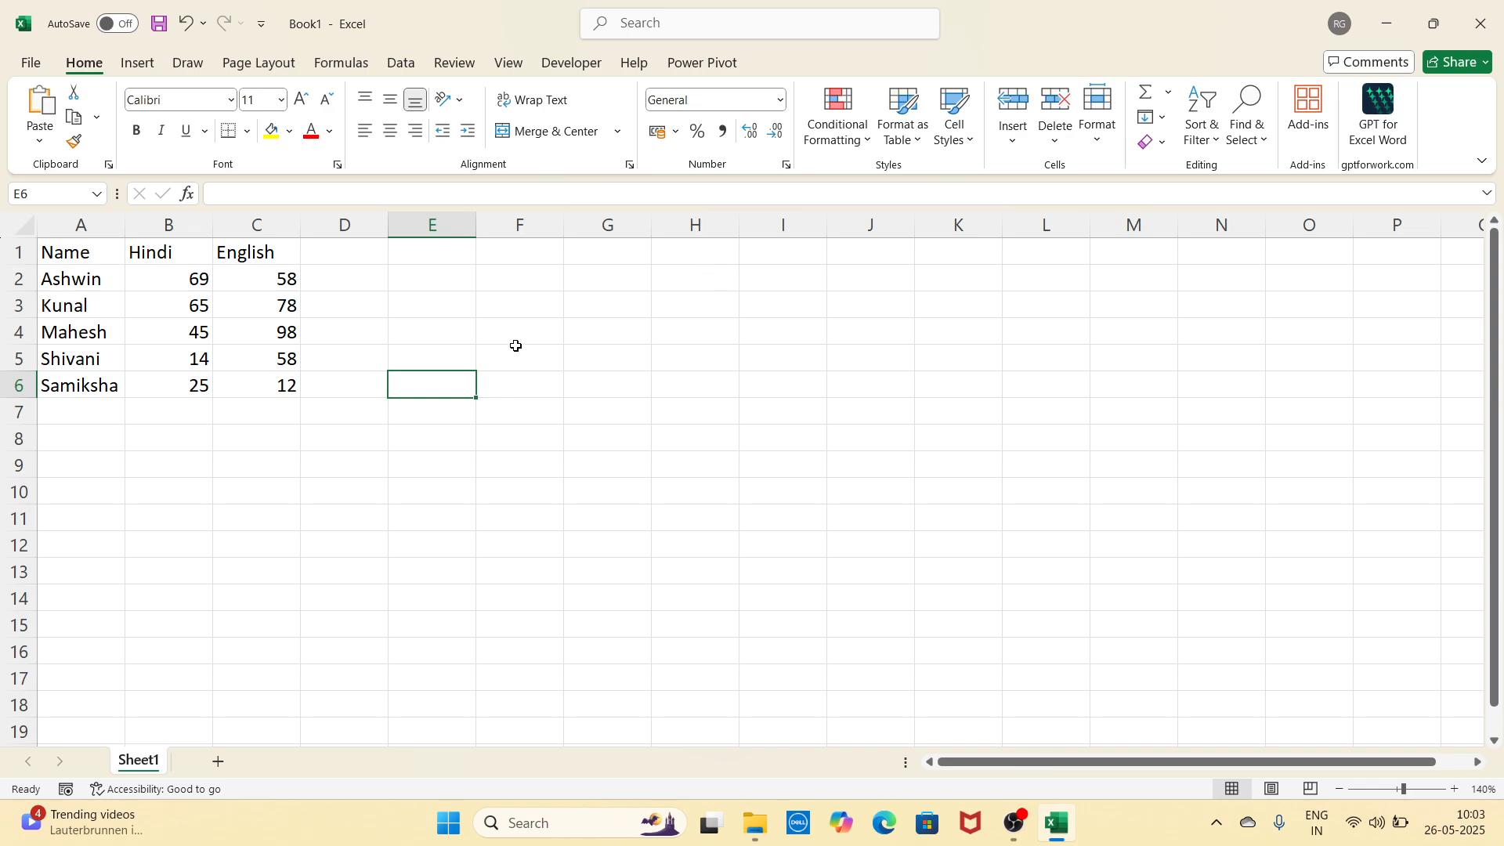
{"action": "left_click_drag", "start_coordinate": [92, 255], "coordinate": [256, 377]}
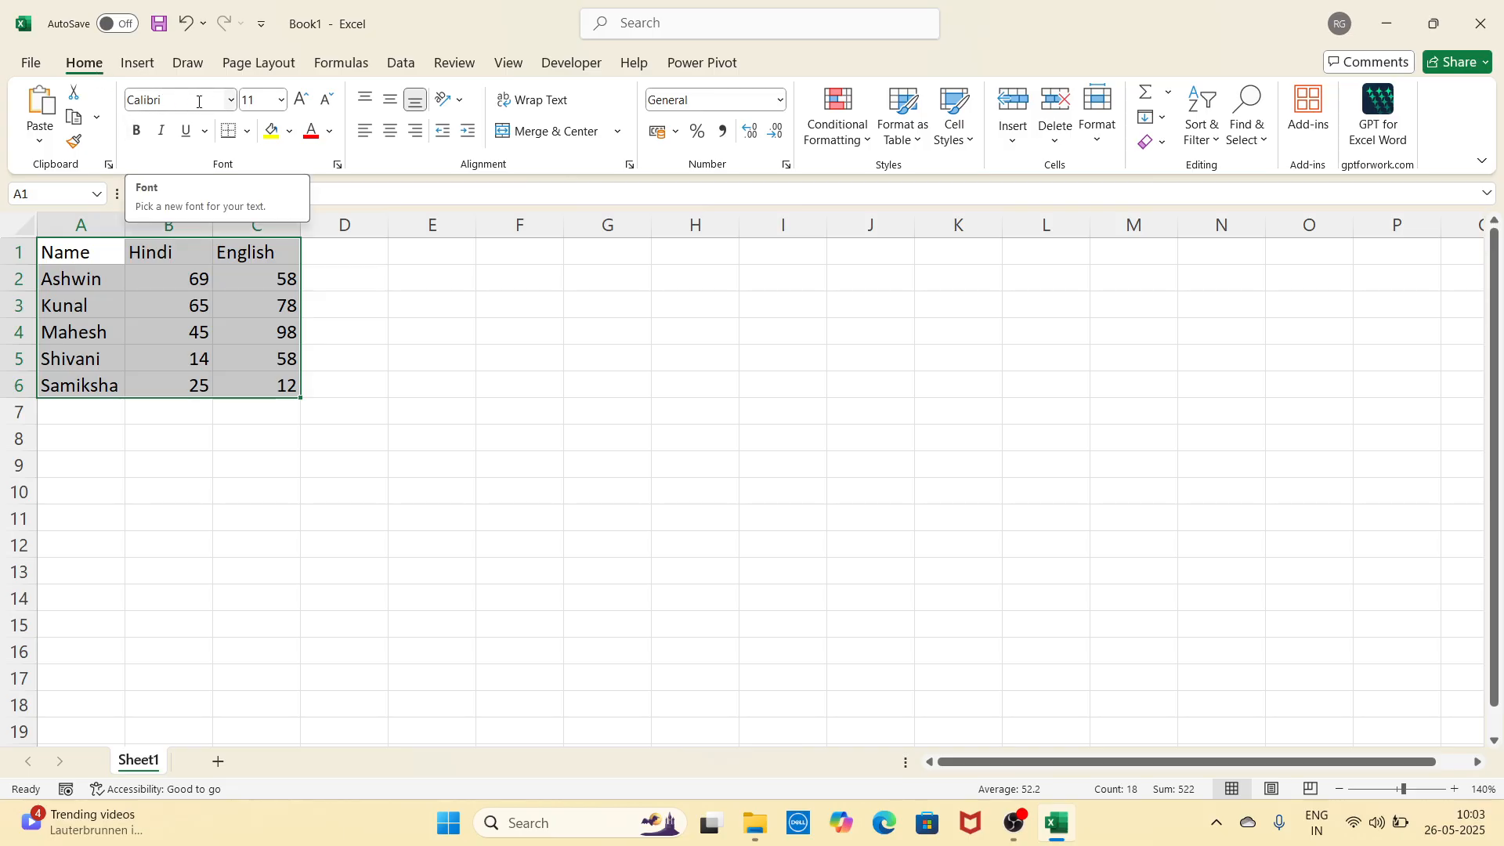
{"action": "left_click", "coordinate": [234, 104]}
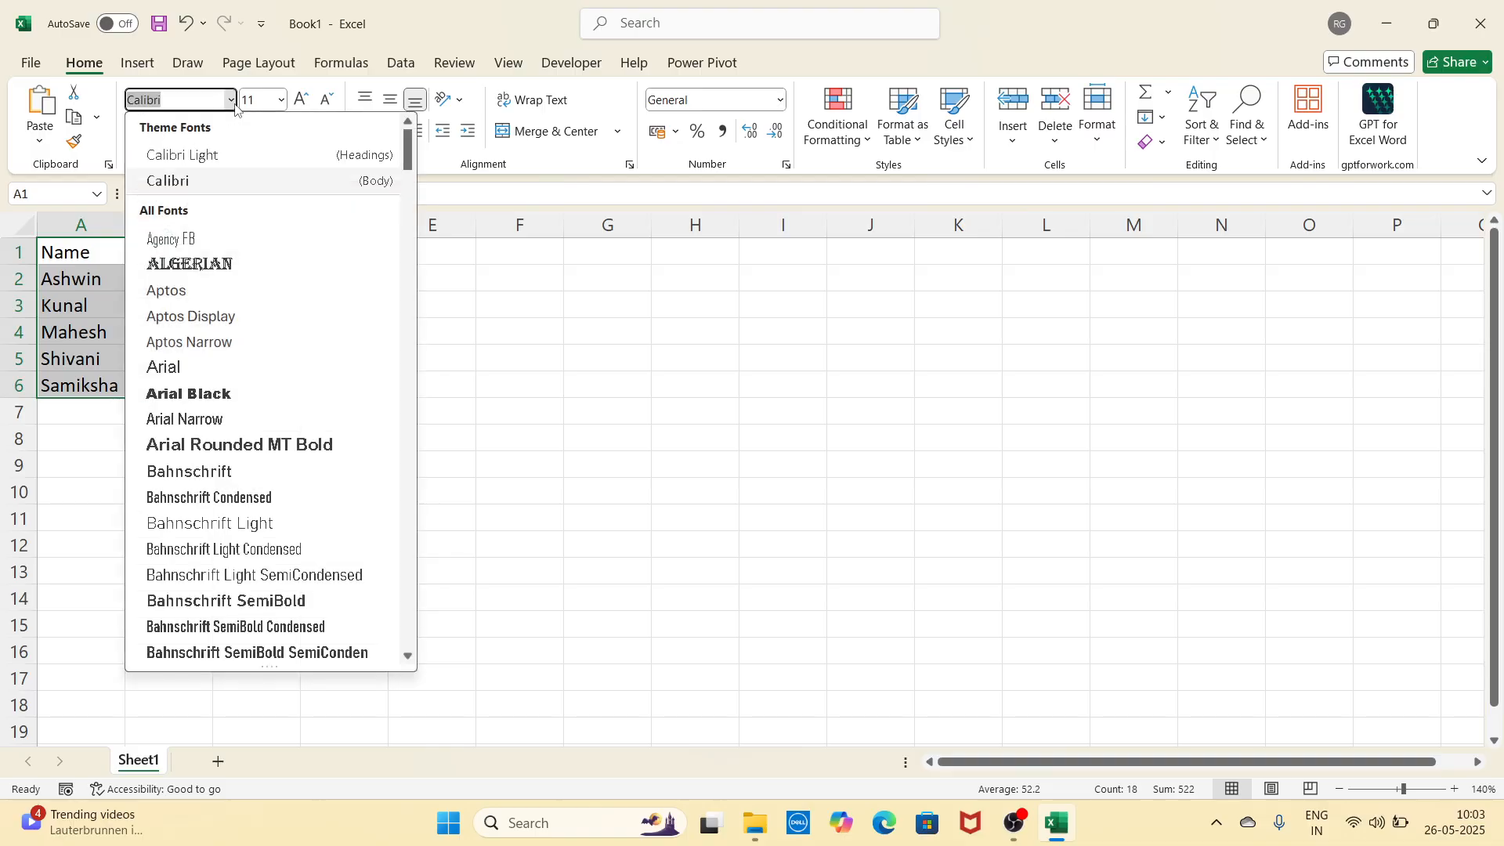
{"action": "scroll", "coordinate": [241, 338], "scroll_direction": "down", "scroll_amount": 4}
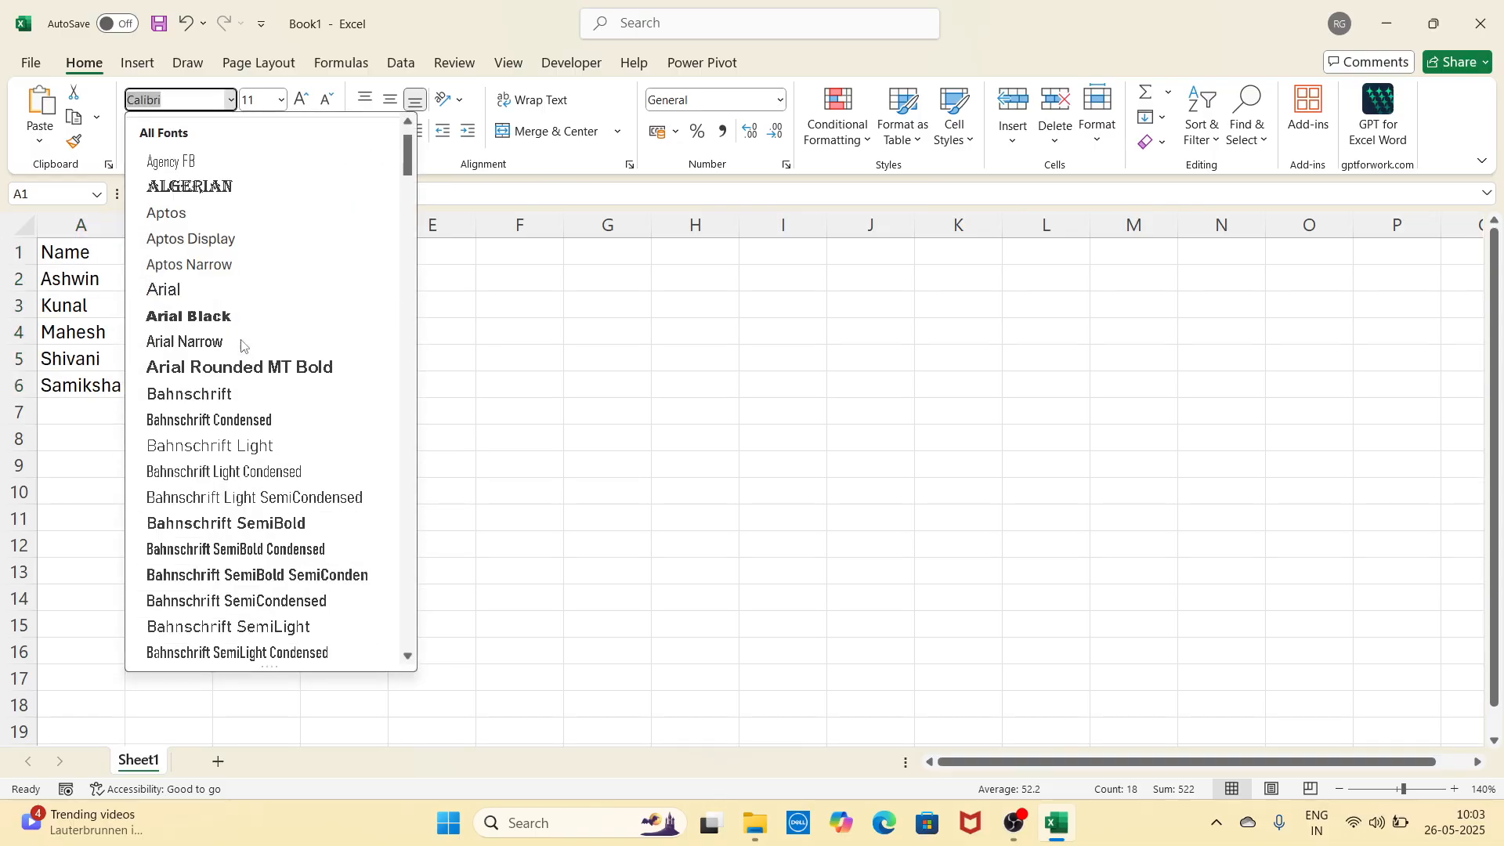
{"action": "scroll", "coordinate": [241, 345], "scroll_direction": "down", "scroll_amount": 15}
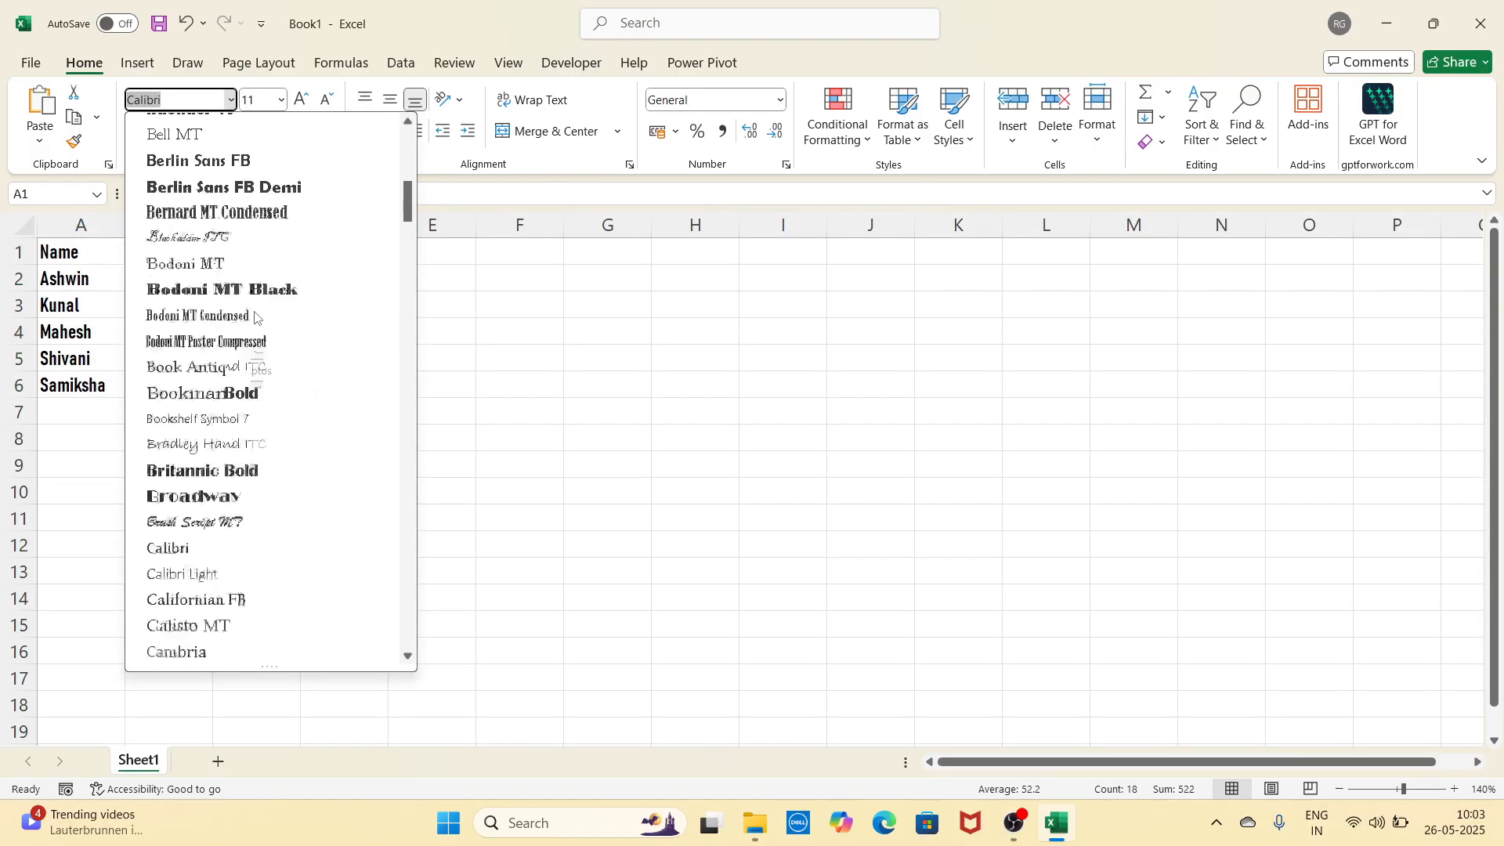
{"action": "scroll", "coordinate": [254, 318], "scroll_direction": "down", "scroll_amount": 4}
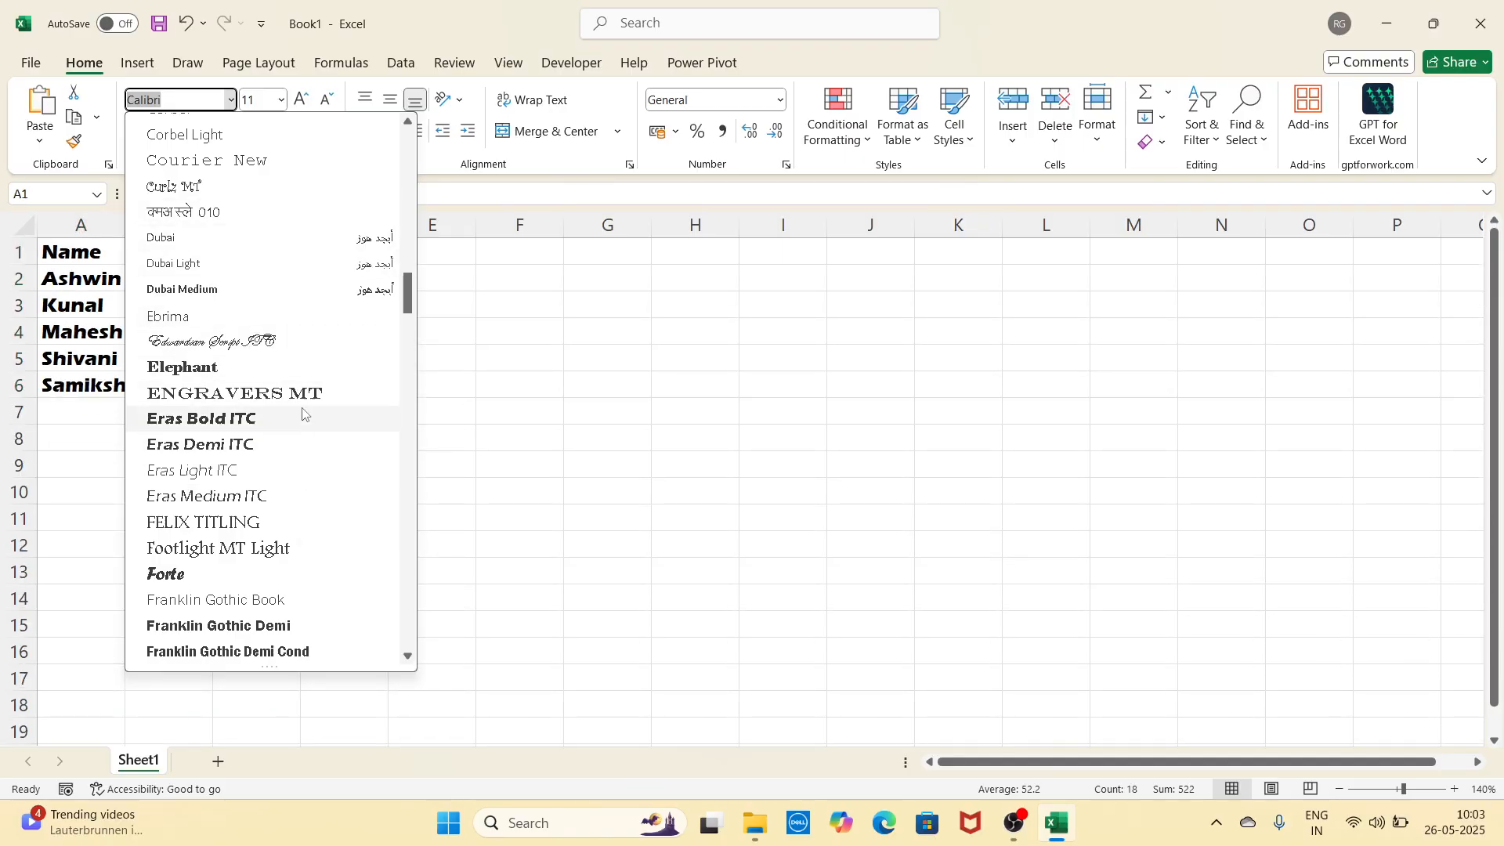
{"action": "scroll", "coordinate": [302, 401], "scroll_direction": "down", "scroll_amount": 6}
{"action": "scroll", "coordinate": [302, 404], "scroll_direction": "down", "scroll_amount": 20}
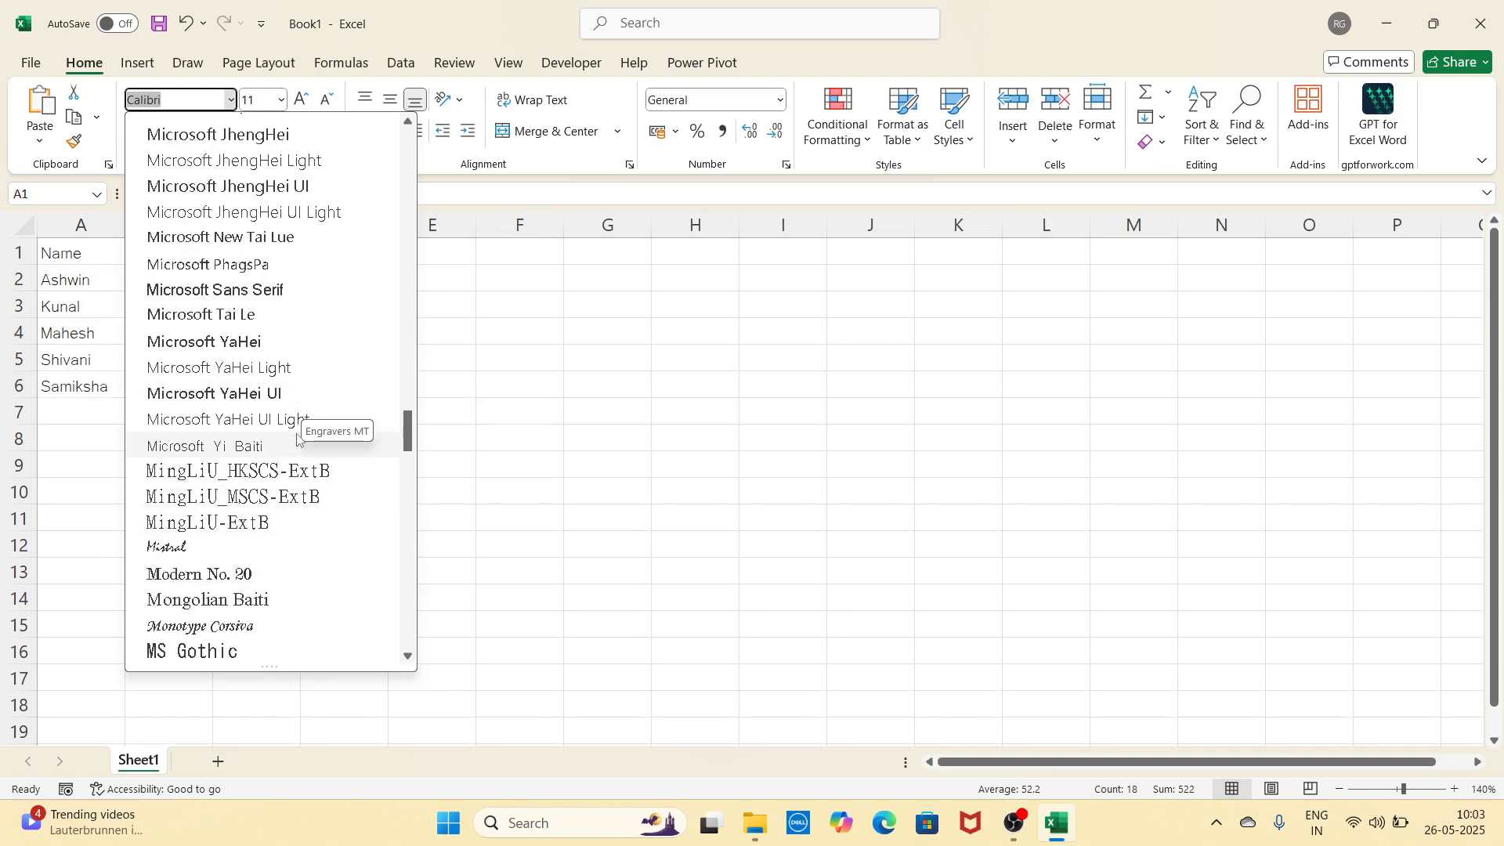
{"action": "left_click", "coordinate": [609, 379]}
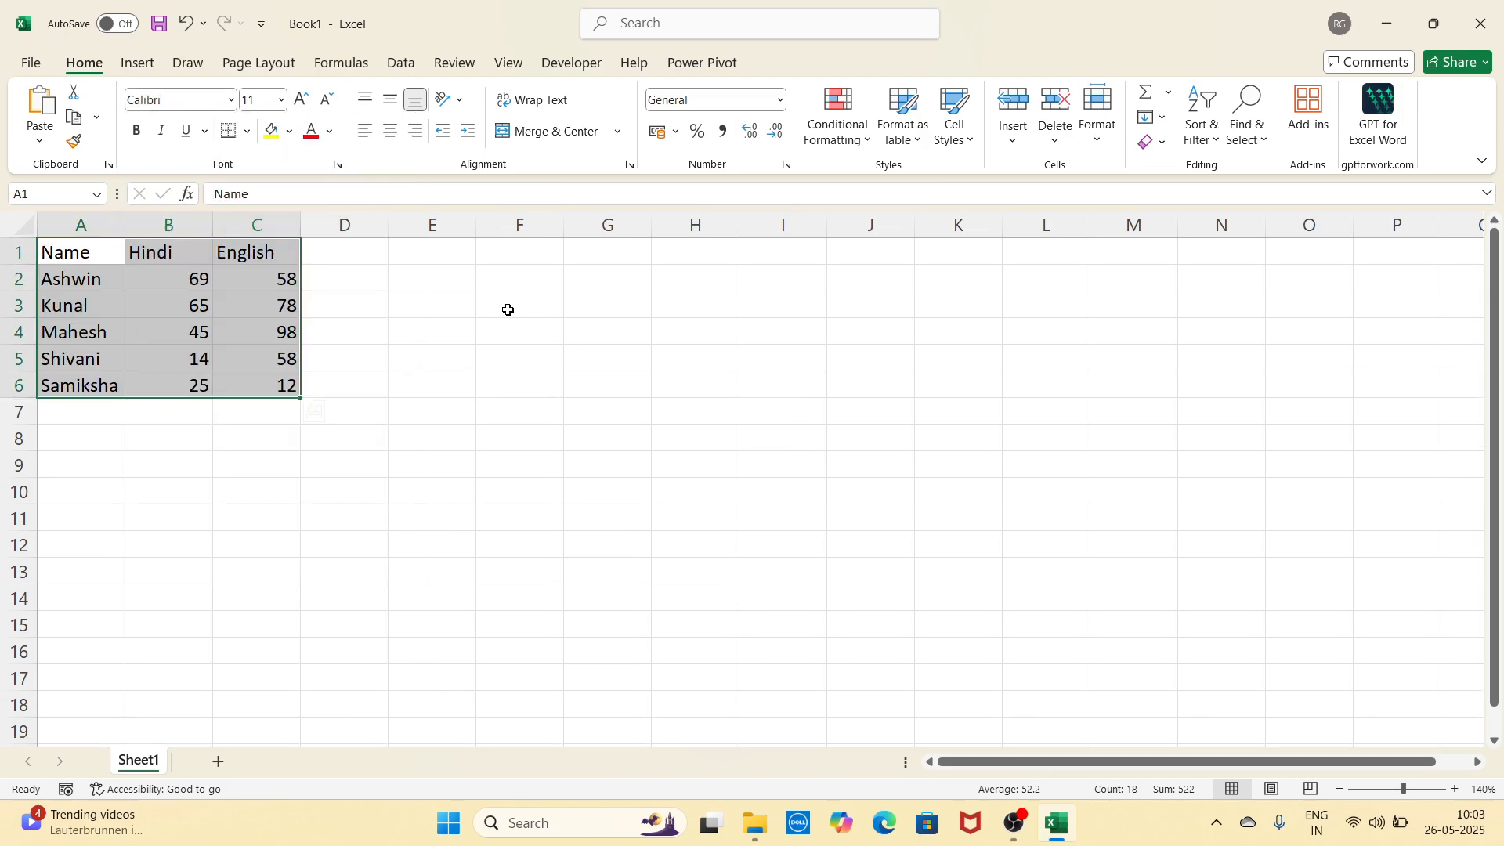
Step: Raise the table's font size from 11 to 12
{"action": "left_click", "coordinate": [282, 100]}
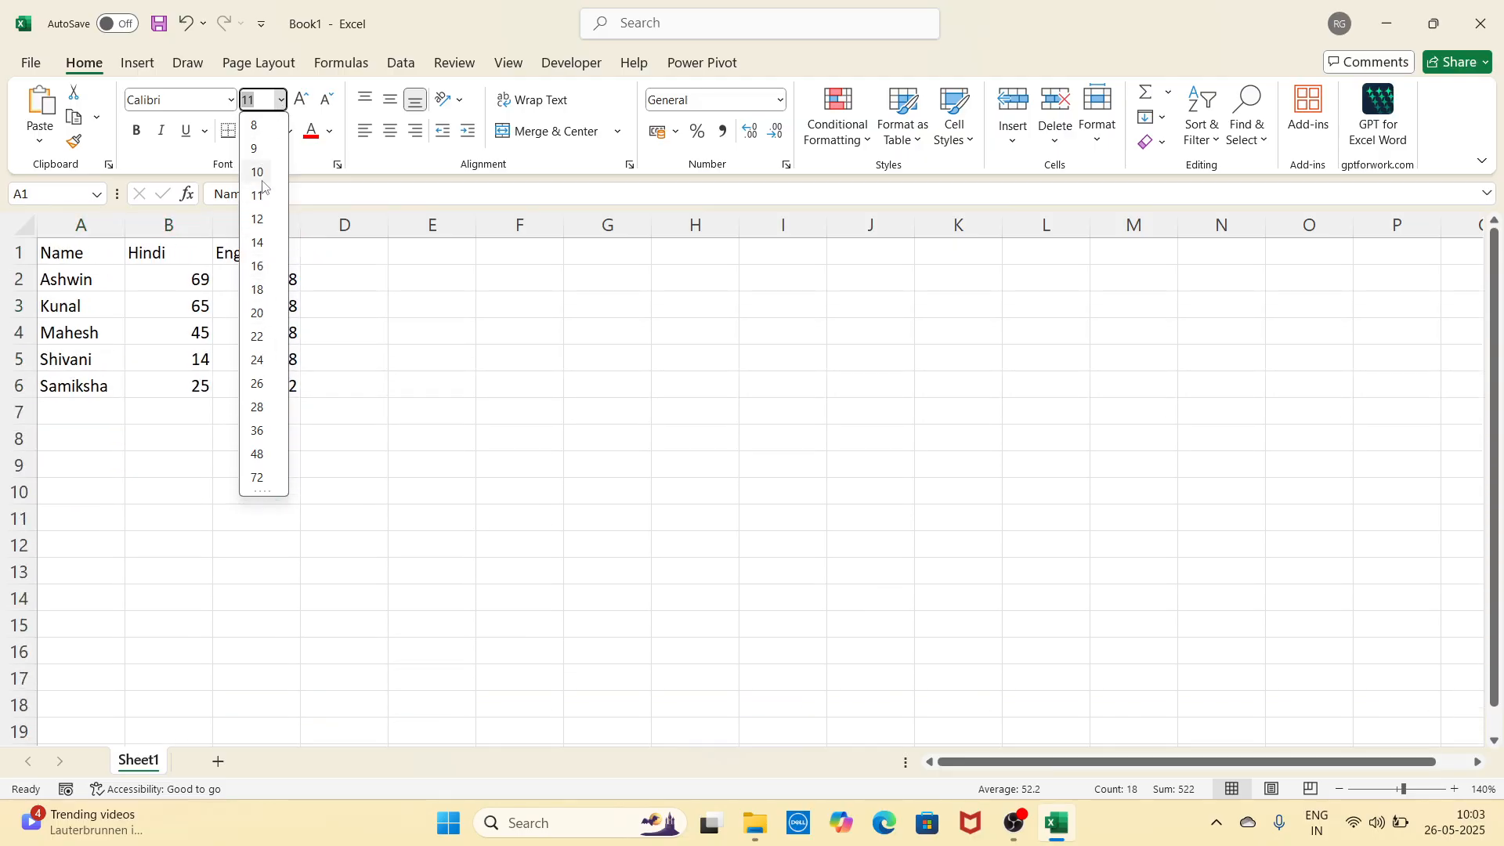
{"action": "left_click", "coordinate": [387, 293]}
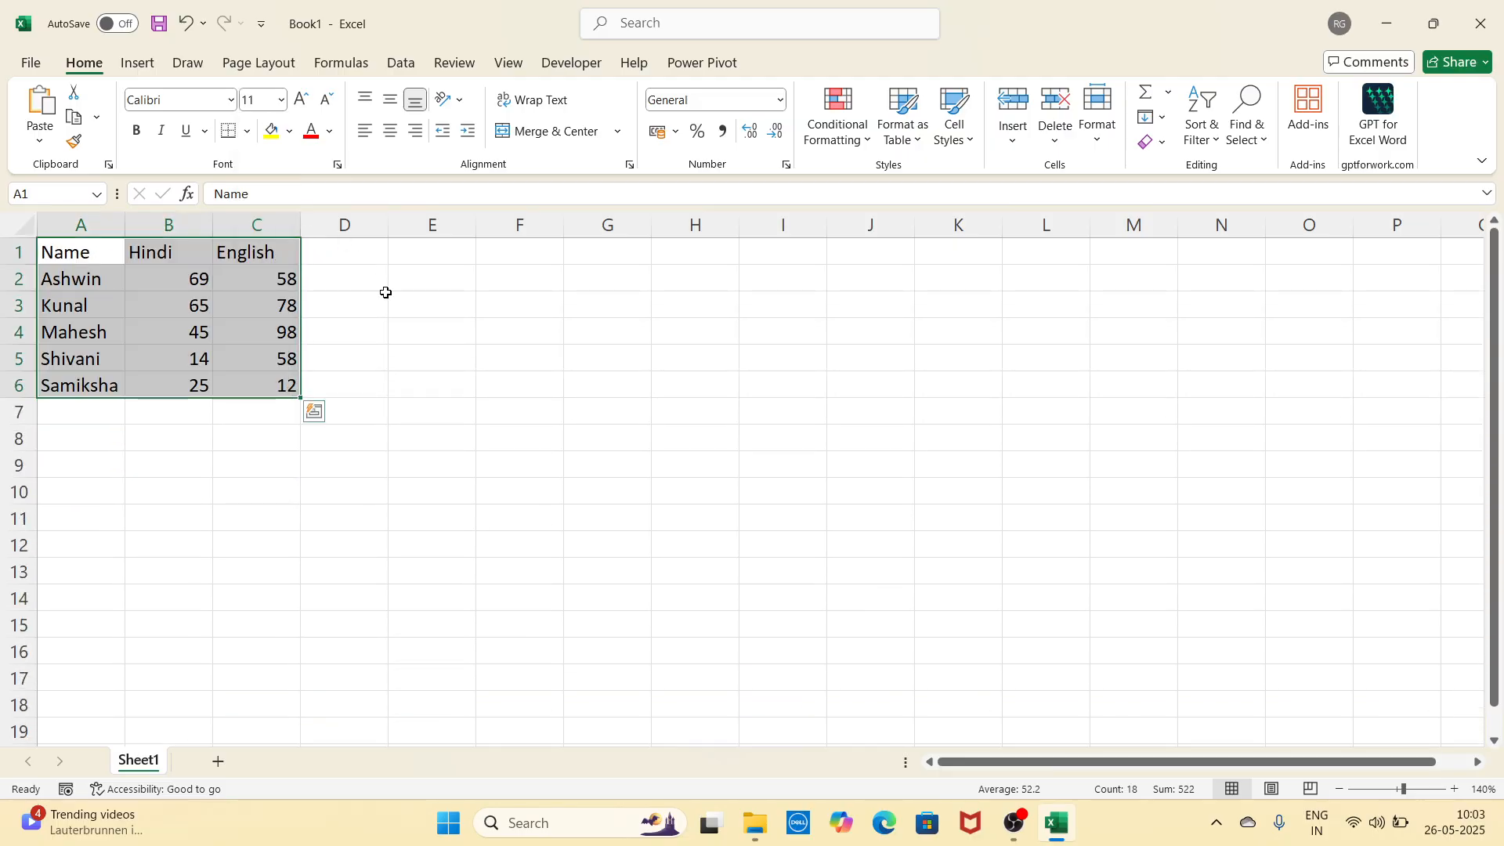
{"action": "left_click", "coordinate": [302, 99]}
{"action": "left_click", "coordinate": [302, 99]}
{"action": "left_click", "coordinate": [302, 99]}
{"action": "left_click", "coordinate": [303, 99]}
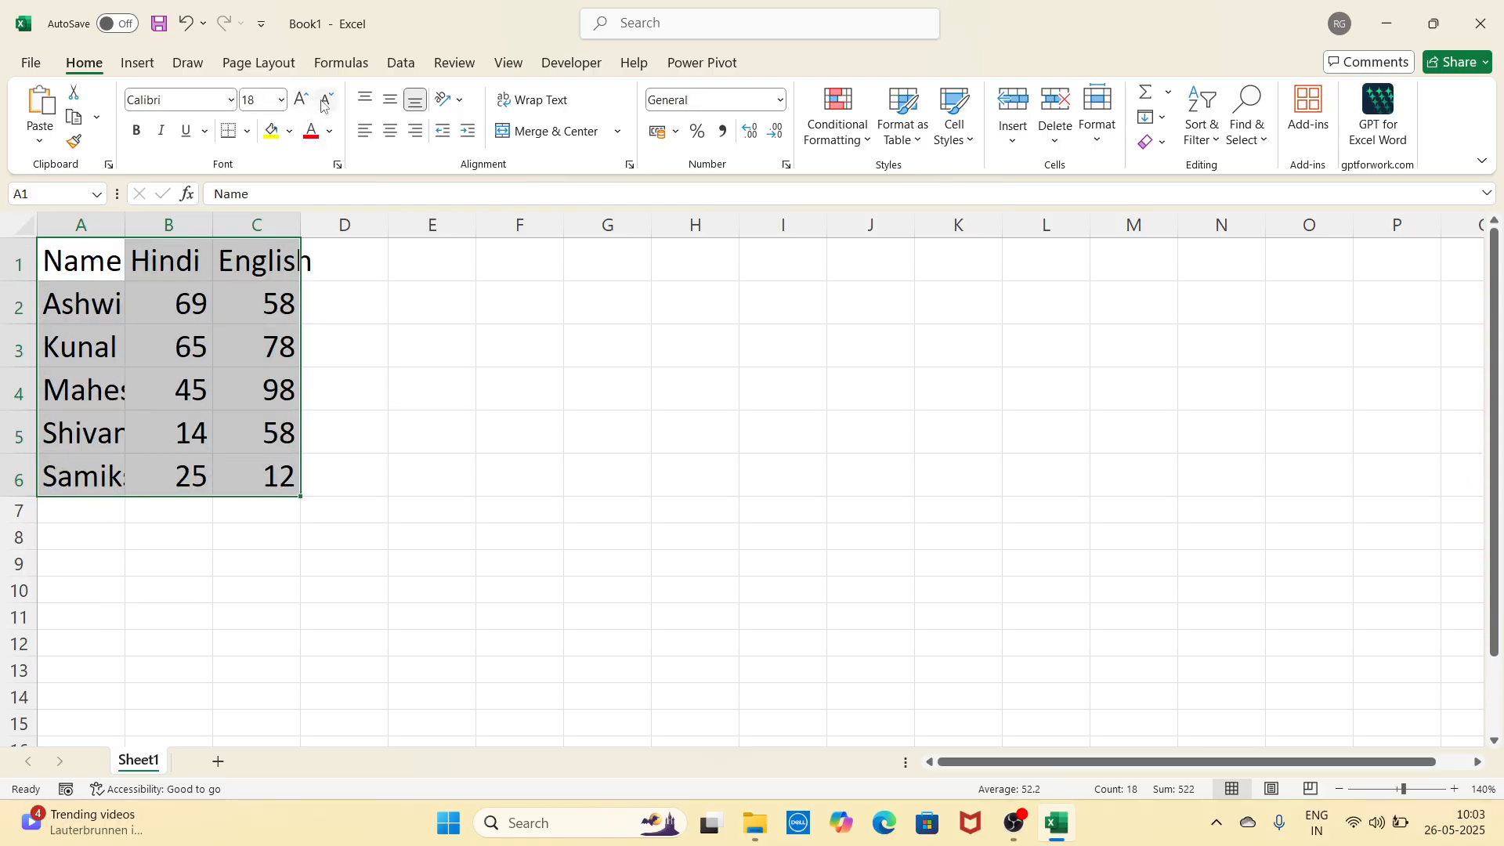
{"action": "left_click", "coordinate": [324, 99]}
{"action": "left_click", "coordinate": [324, 99]}
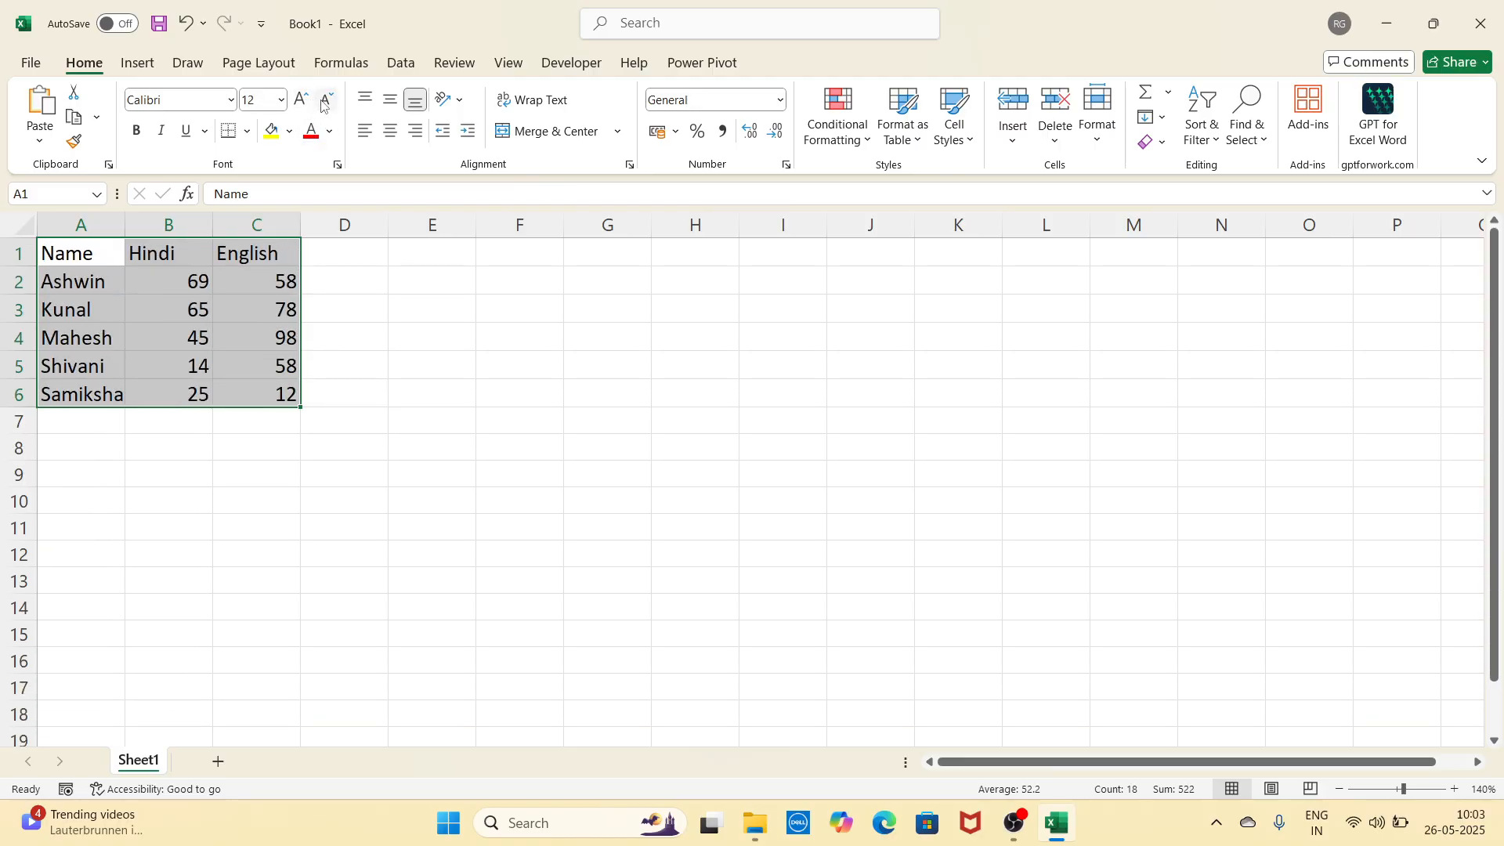
{"action": "left_click", "coordinate": [138, 132]}
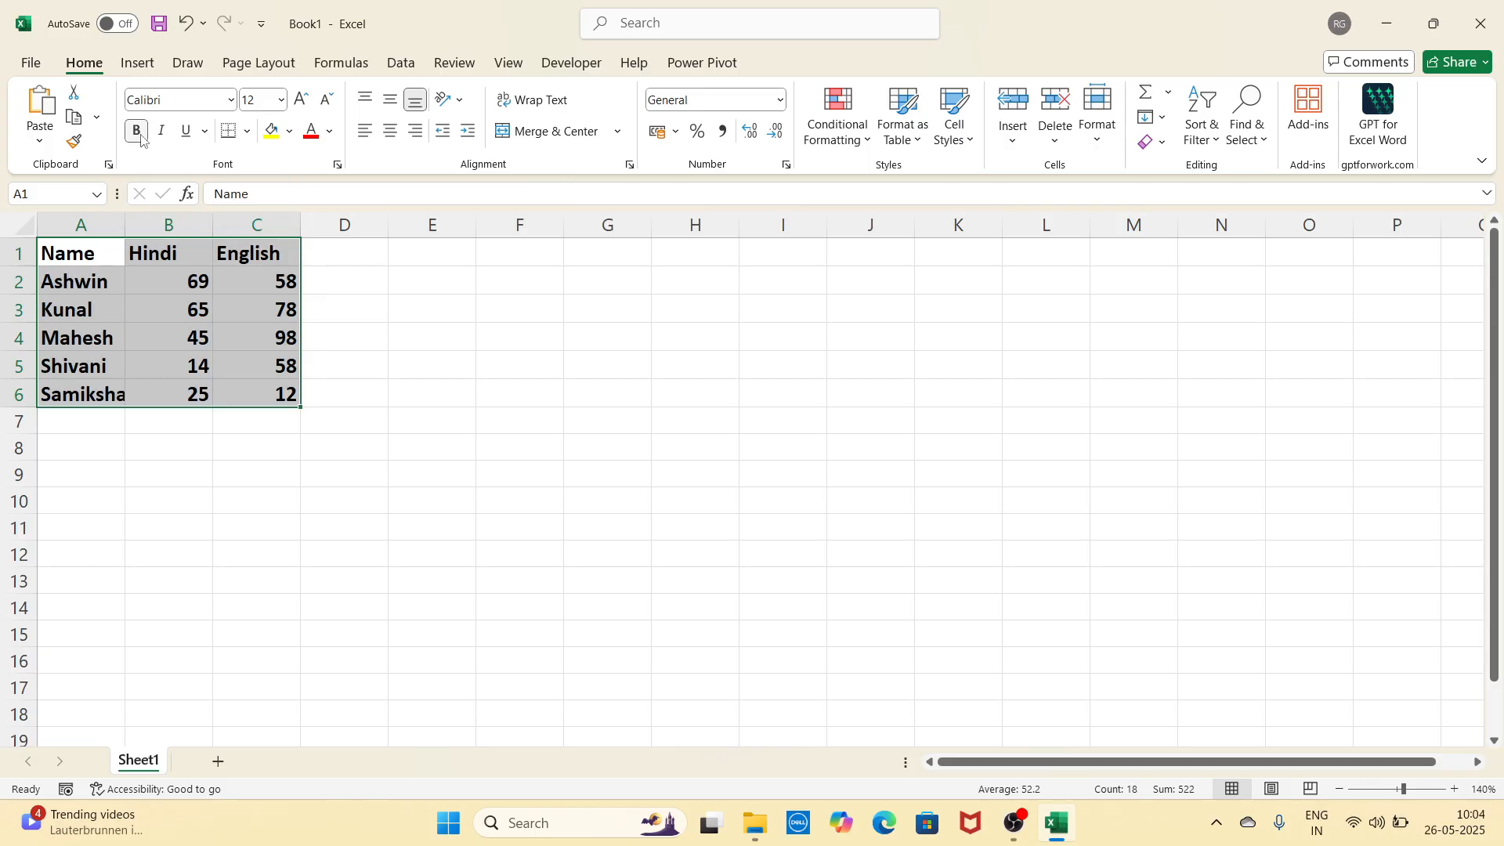
{"action": "left_click", "coordinate": [140, 135]}
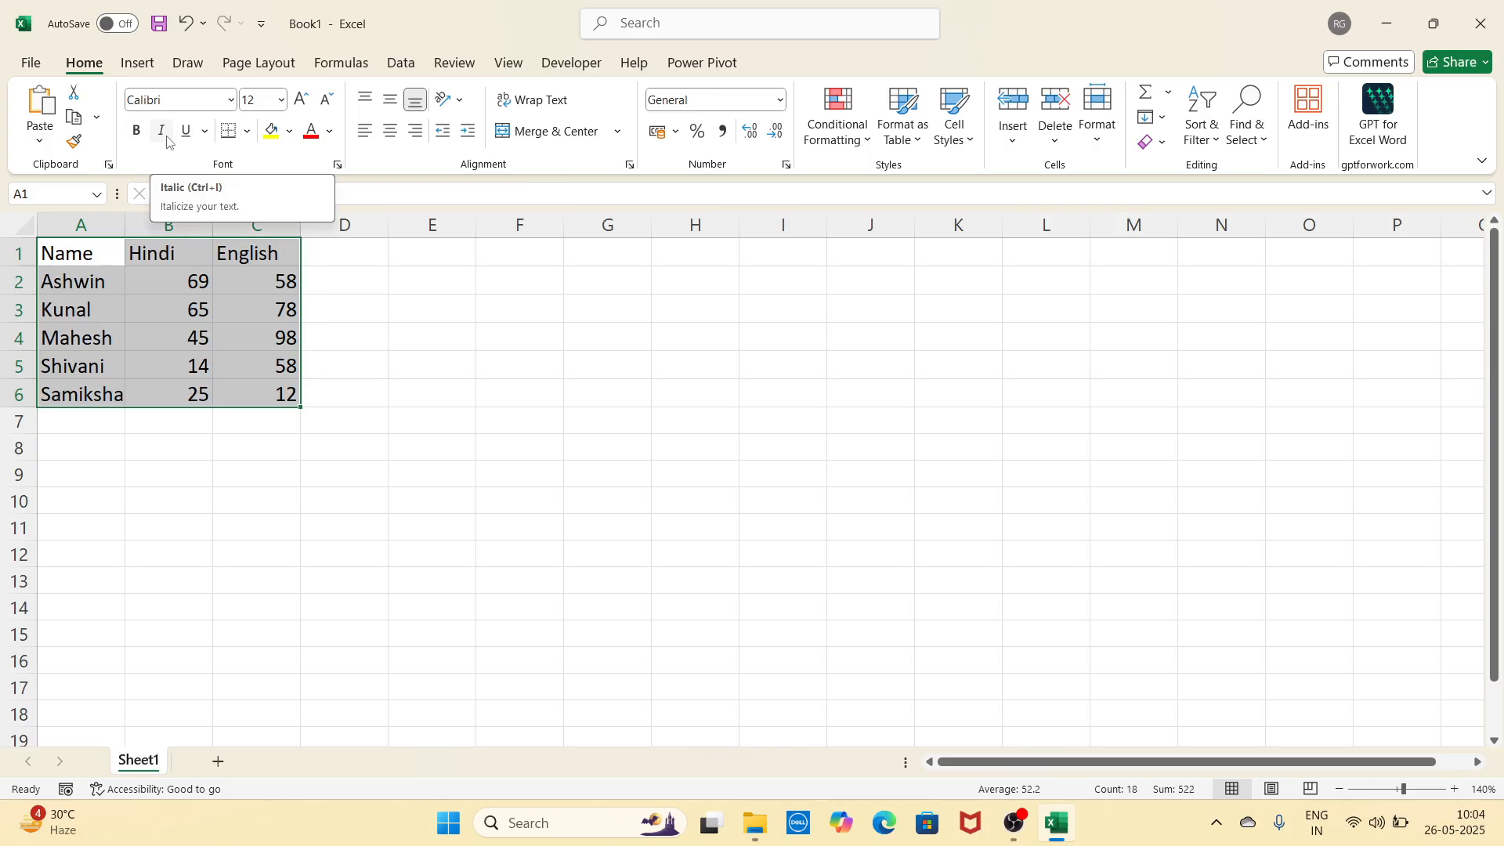
{"action": "left_click", "coordinate": [163, 133]}
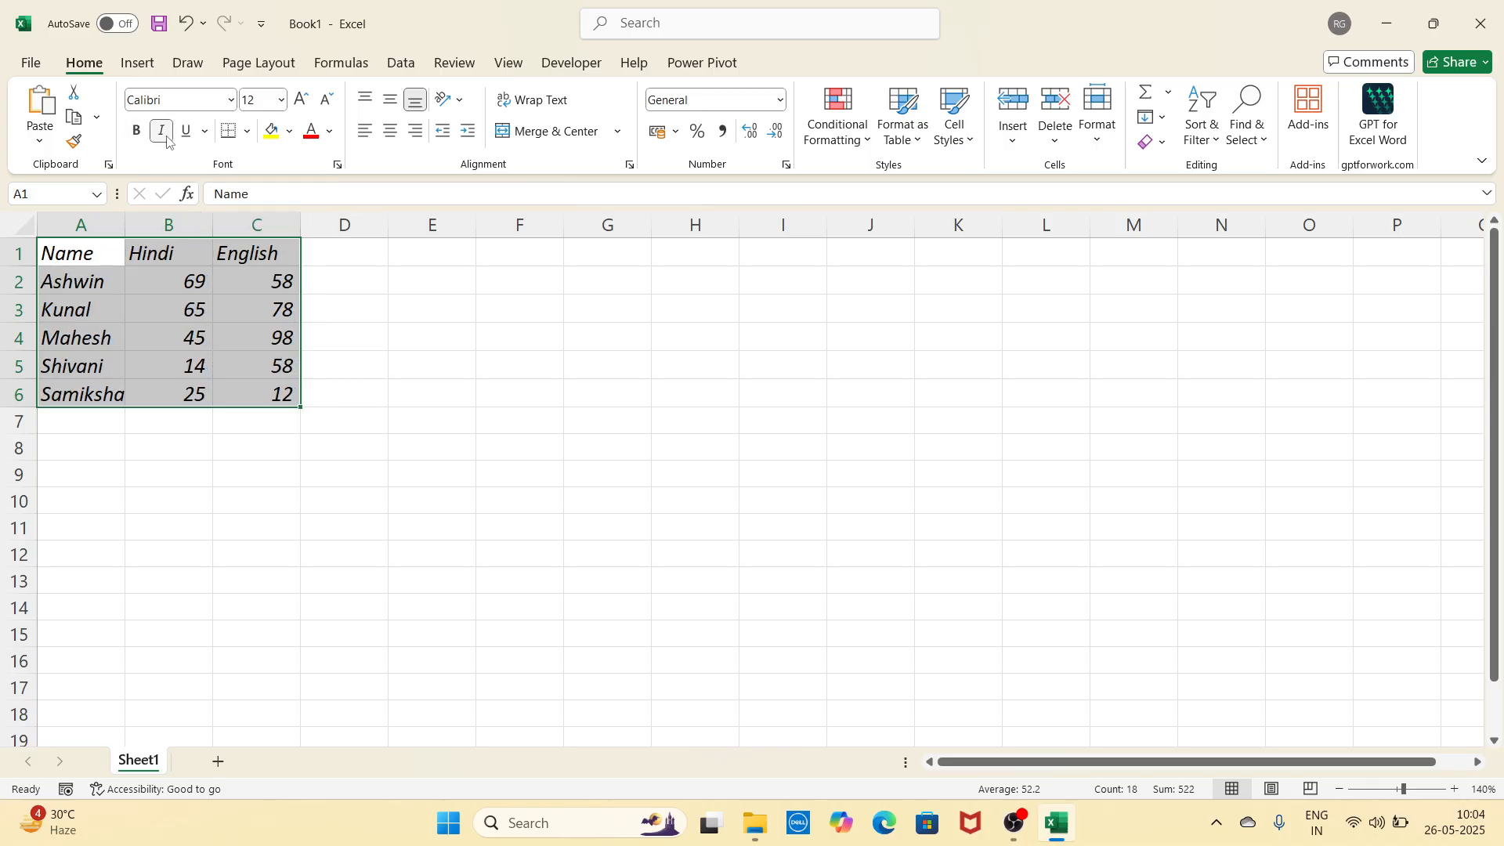
{"action": "left_click", "coordinate": [168, 141]}
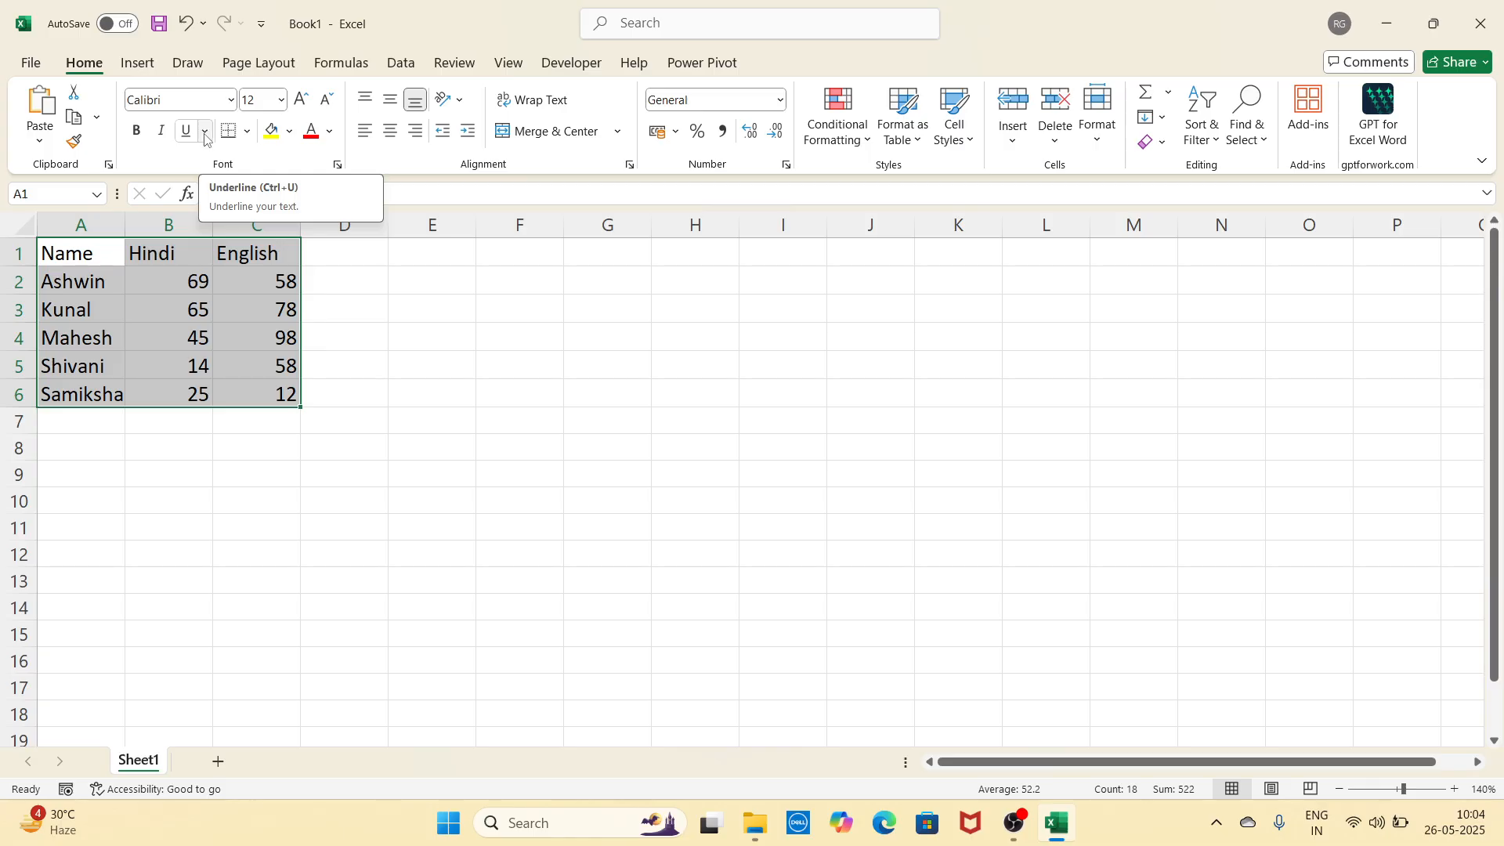
{"action": "left_click", "coordinate": [205, 138]}
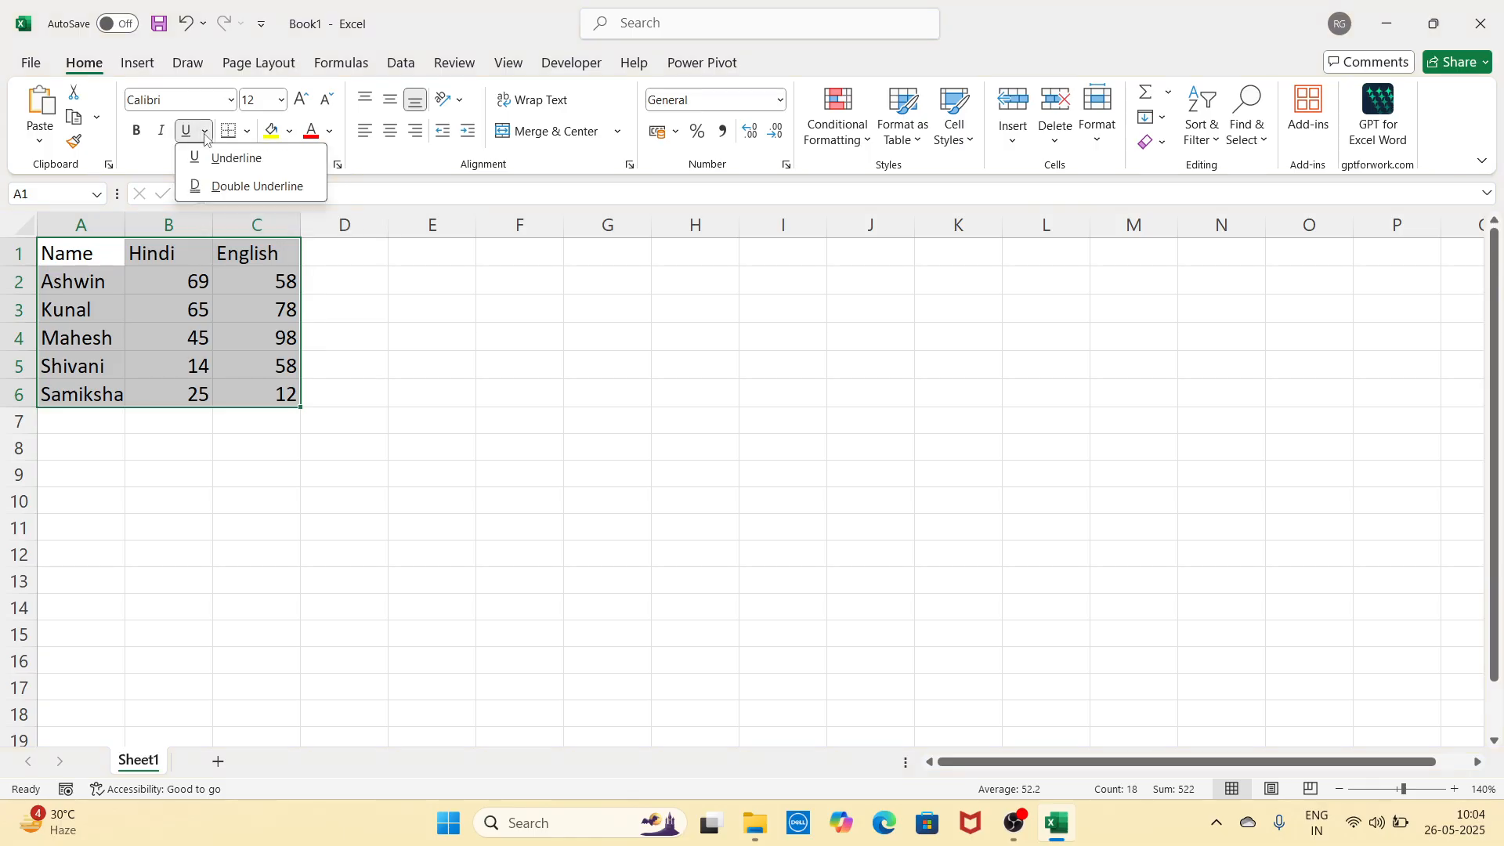
{"action": "left_click", "coordinate": [239, 164]}
{"action": "left_click", "coordinate": [451, 387]}
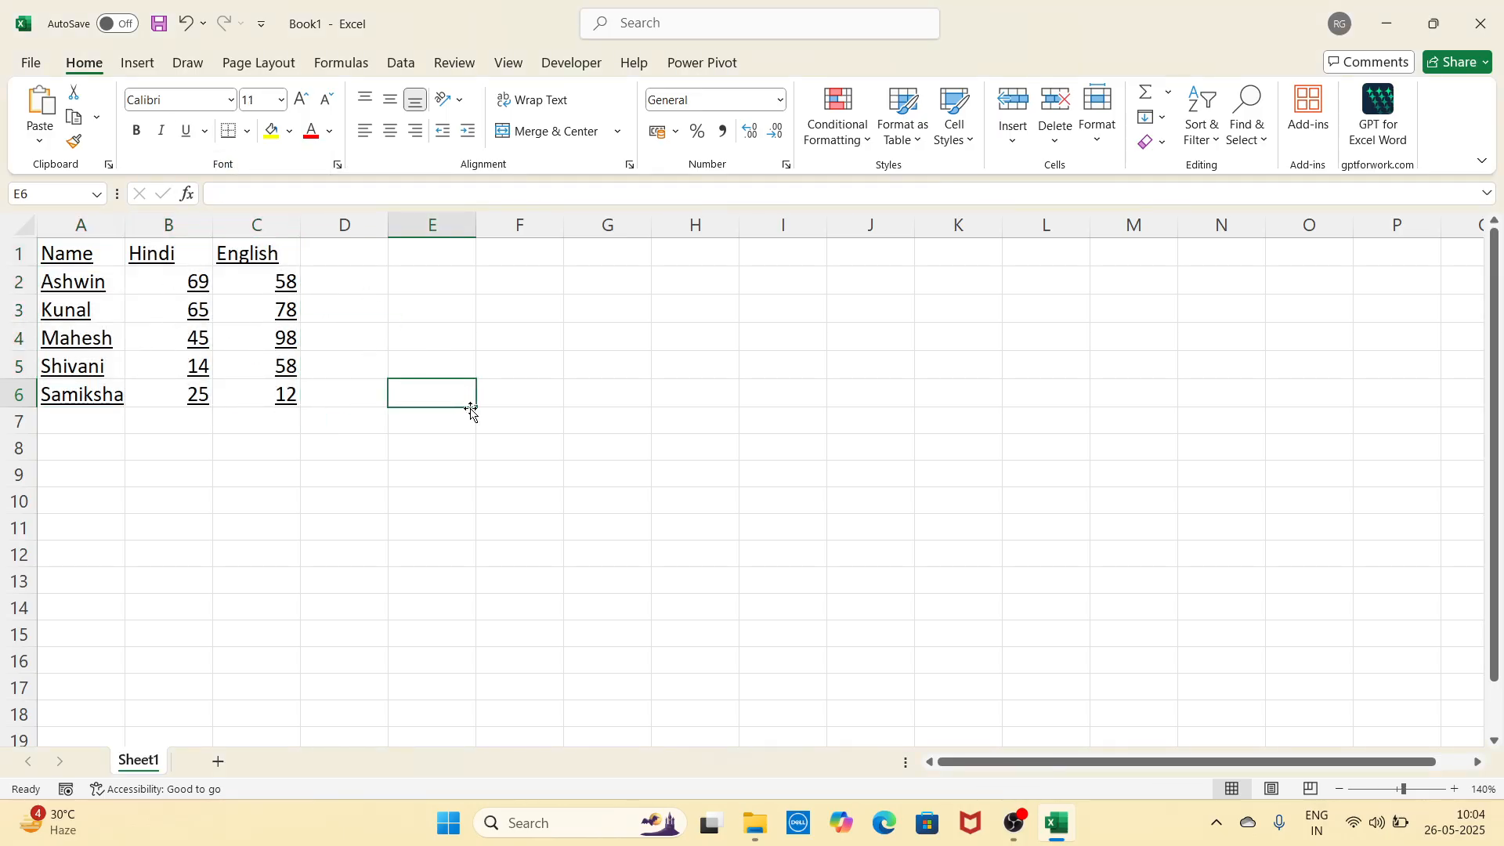
{"action": "key", "text": "ctrl+z"}
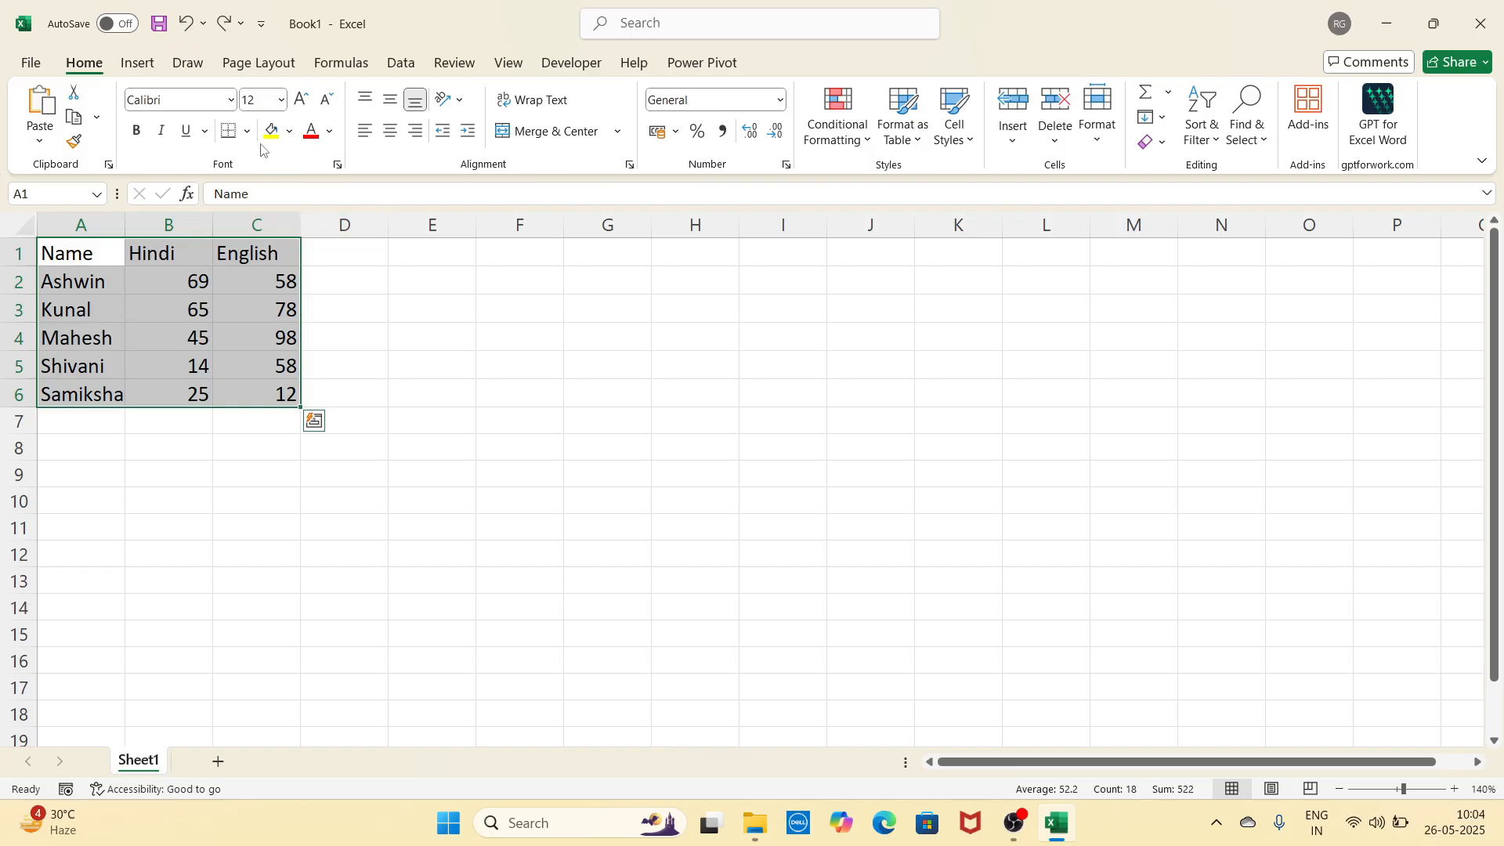
{"action": "left_click", "coordinate": [206, 132]}
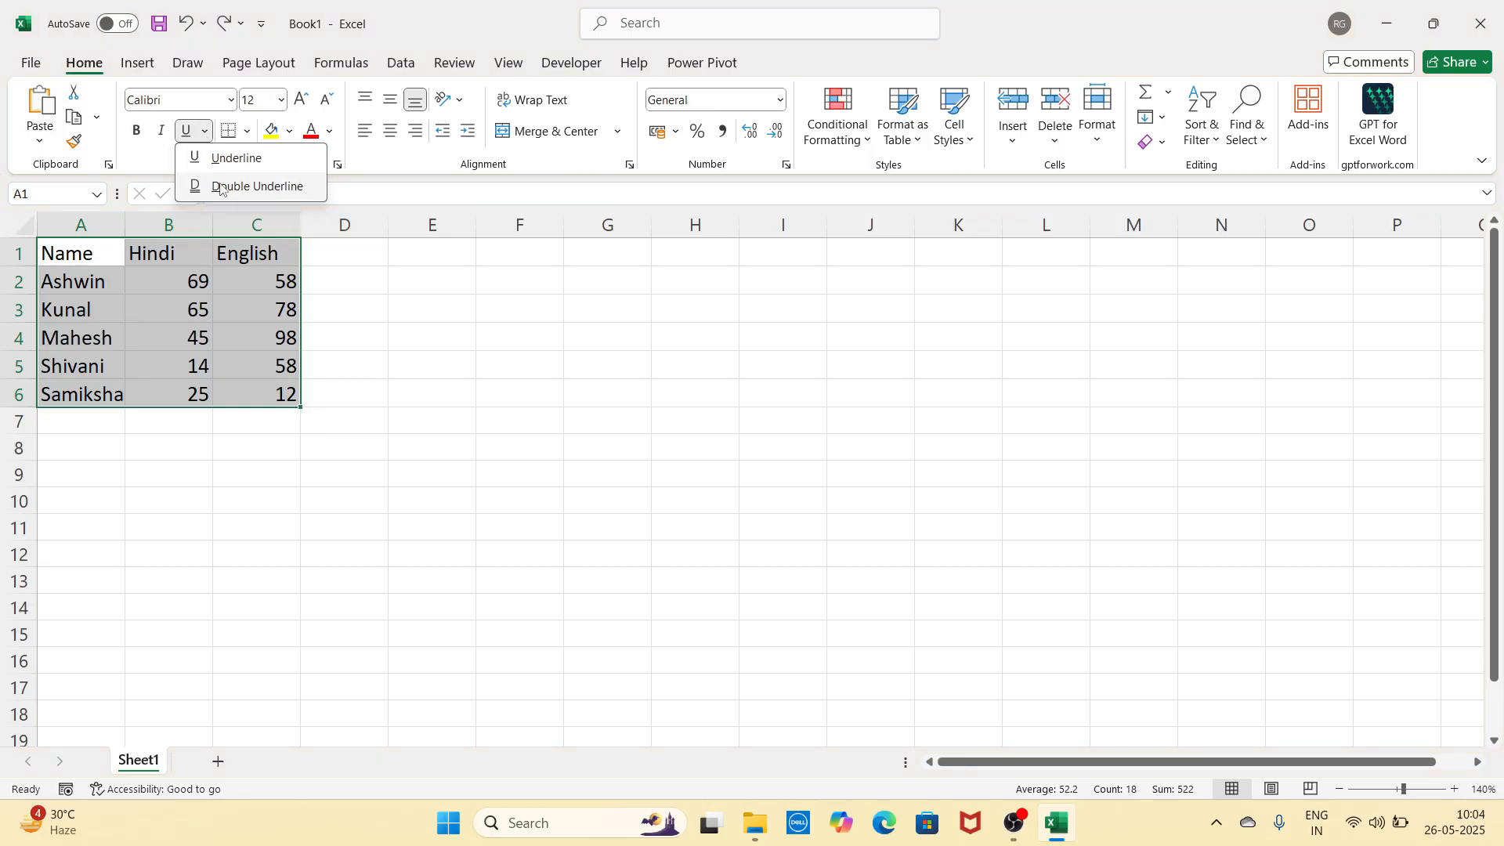
{"action": "left_click", "coordinate": [258, 188]}
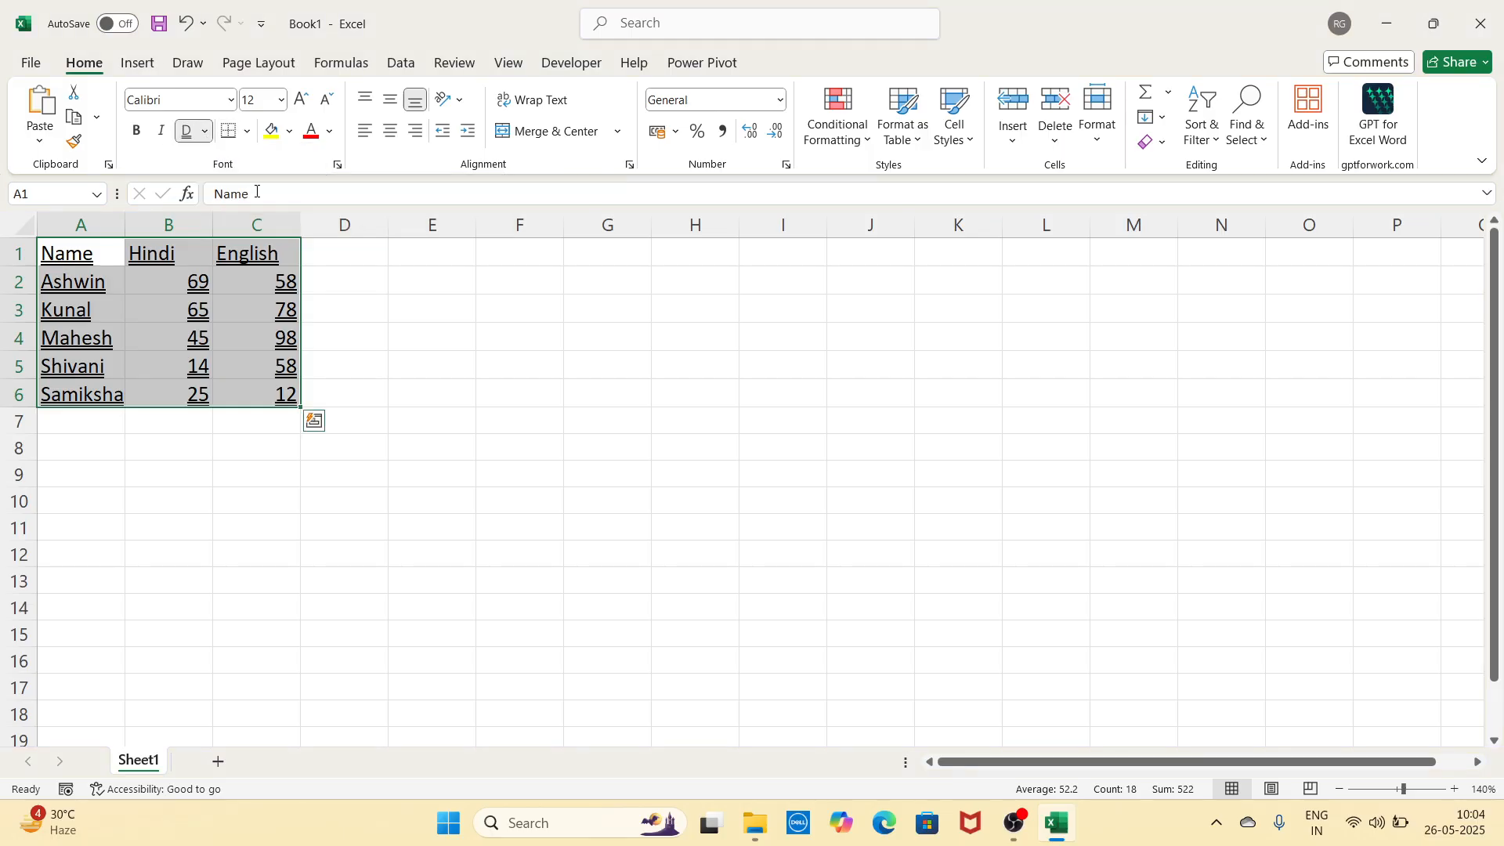
{"action": "left_click", "coordinate": [343, 329]}
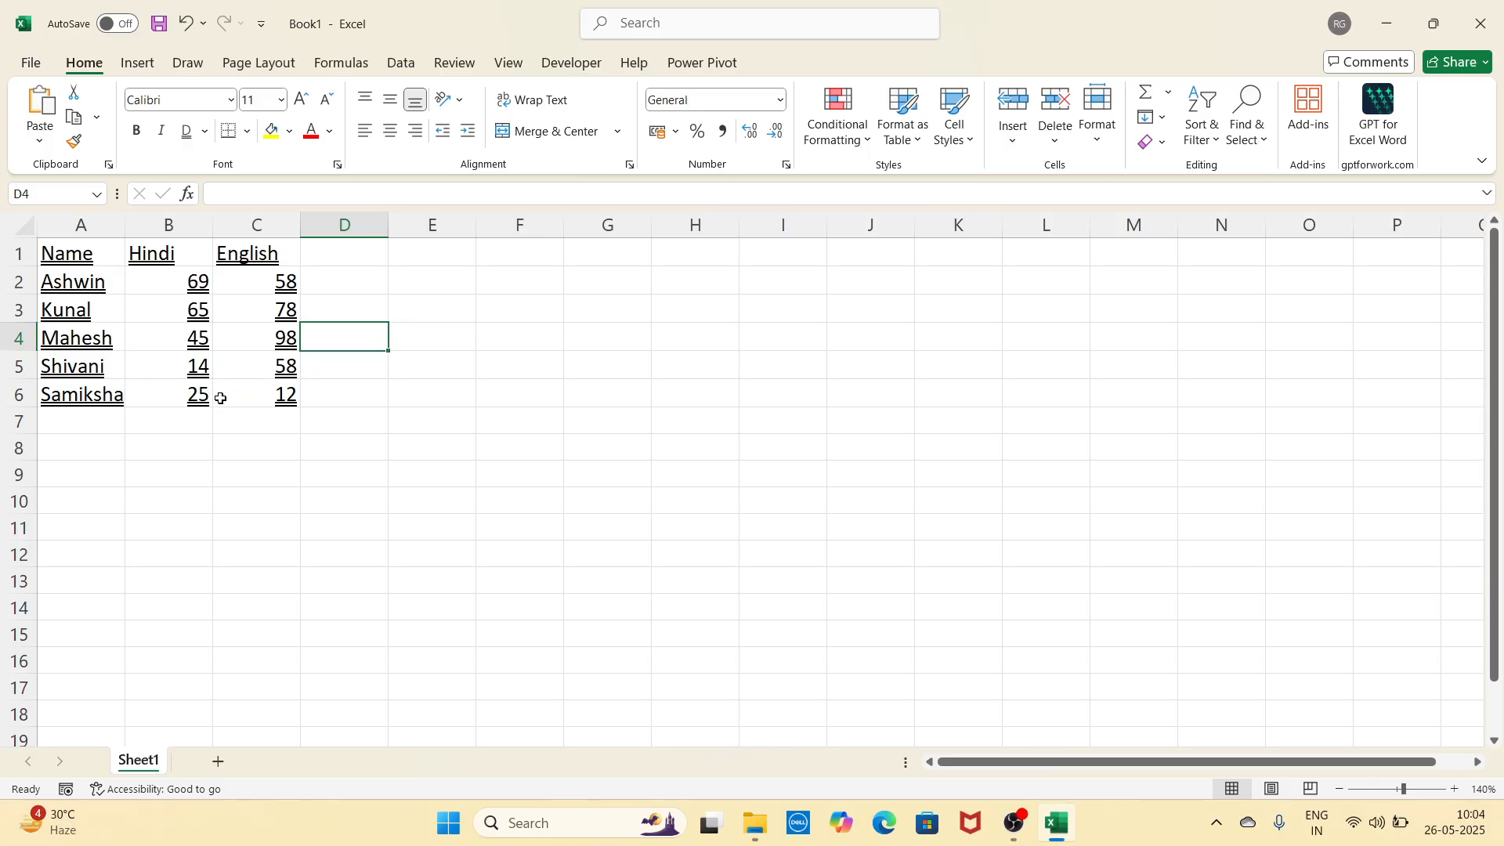
{"action": "key", "text": "ctrl+z"}
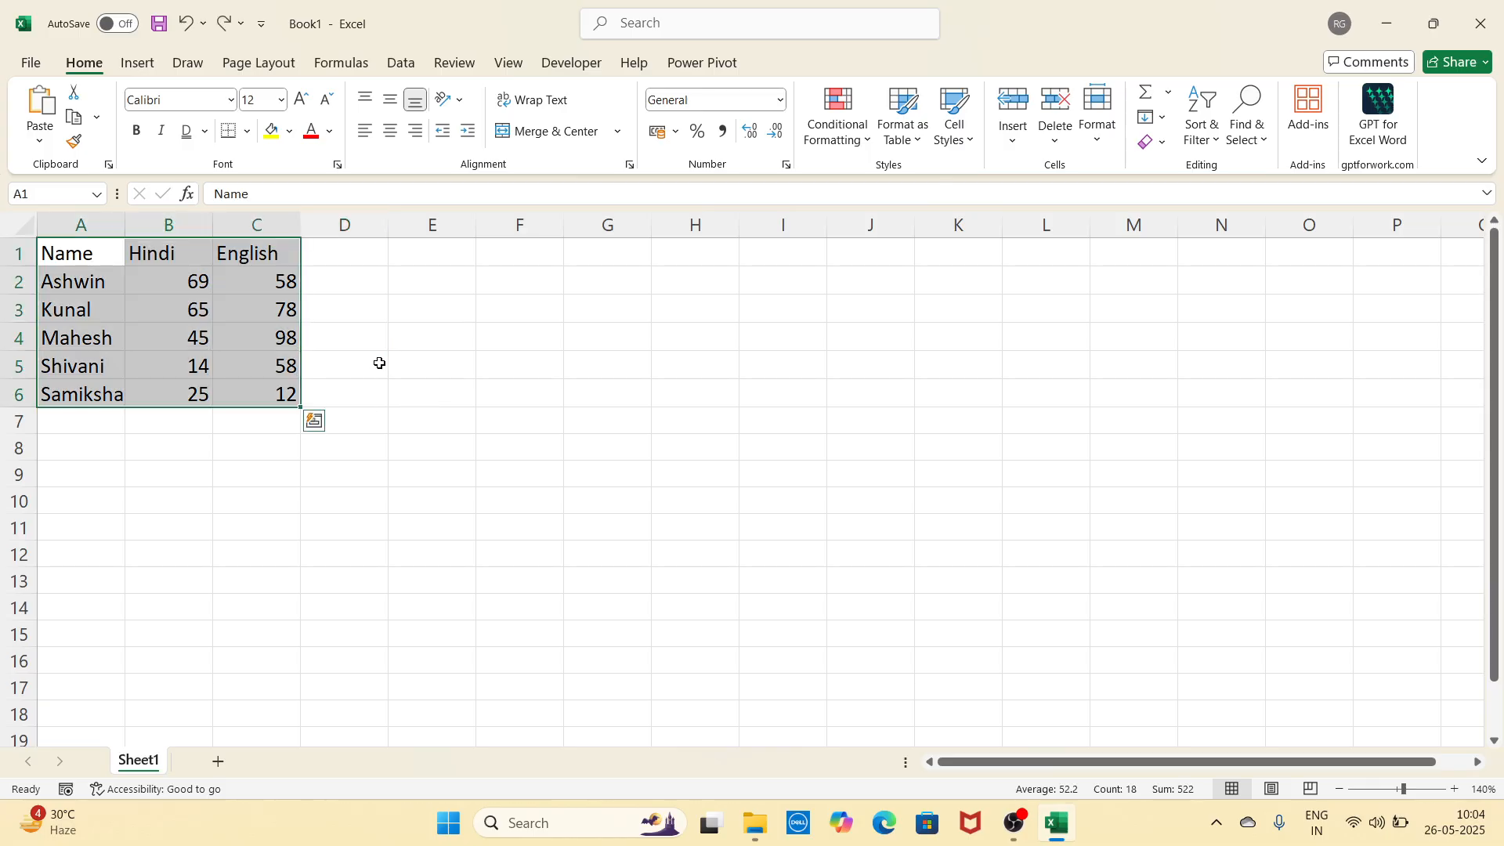
Step: Try a bottom border, then borders on every cell of the table, undoing each
{"action": "left_click", "coordinate": [247, 131]}
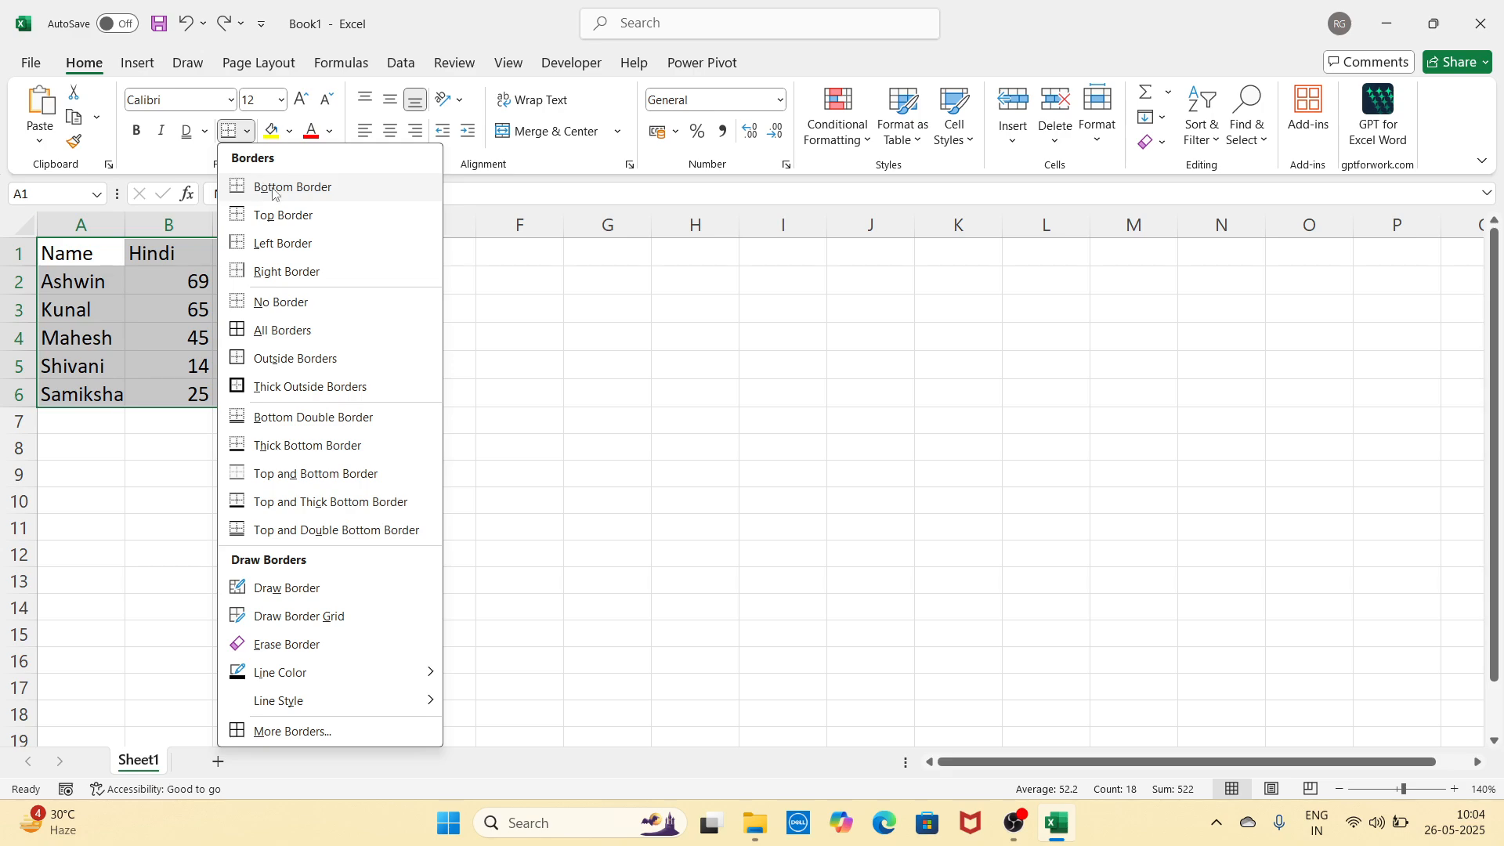
{"action": "left_click", "coordinate": [329, 188]}
{"action": "left_click", "coordinate": [345, 366]}
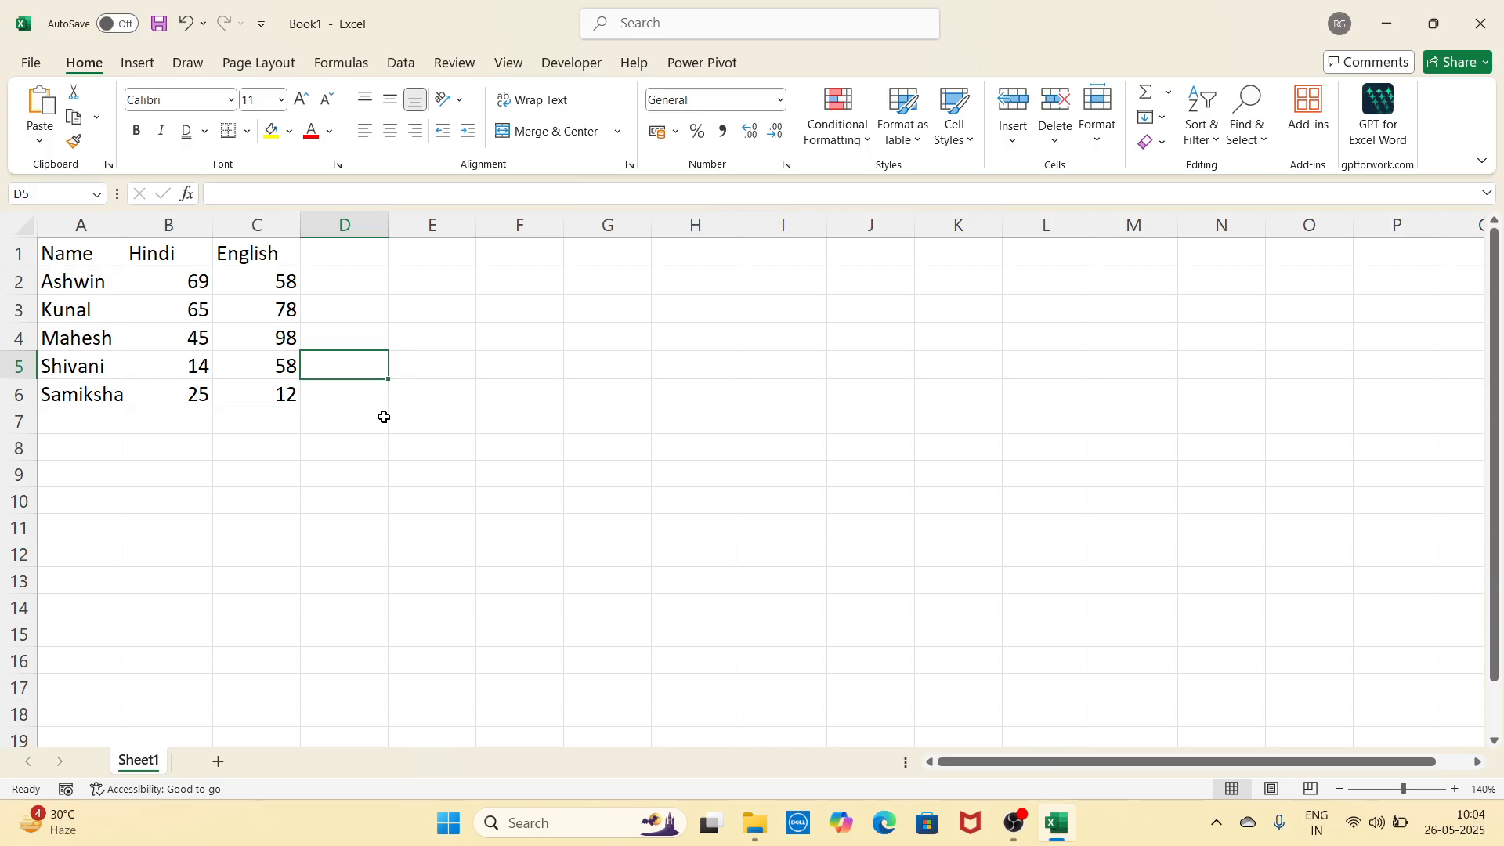
{"action": "key", "text": "ctrl+a"}
{"action": "left_click", "coordinate": [248, 131]}
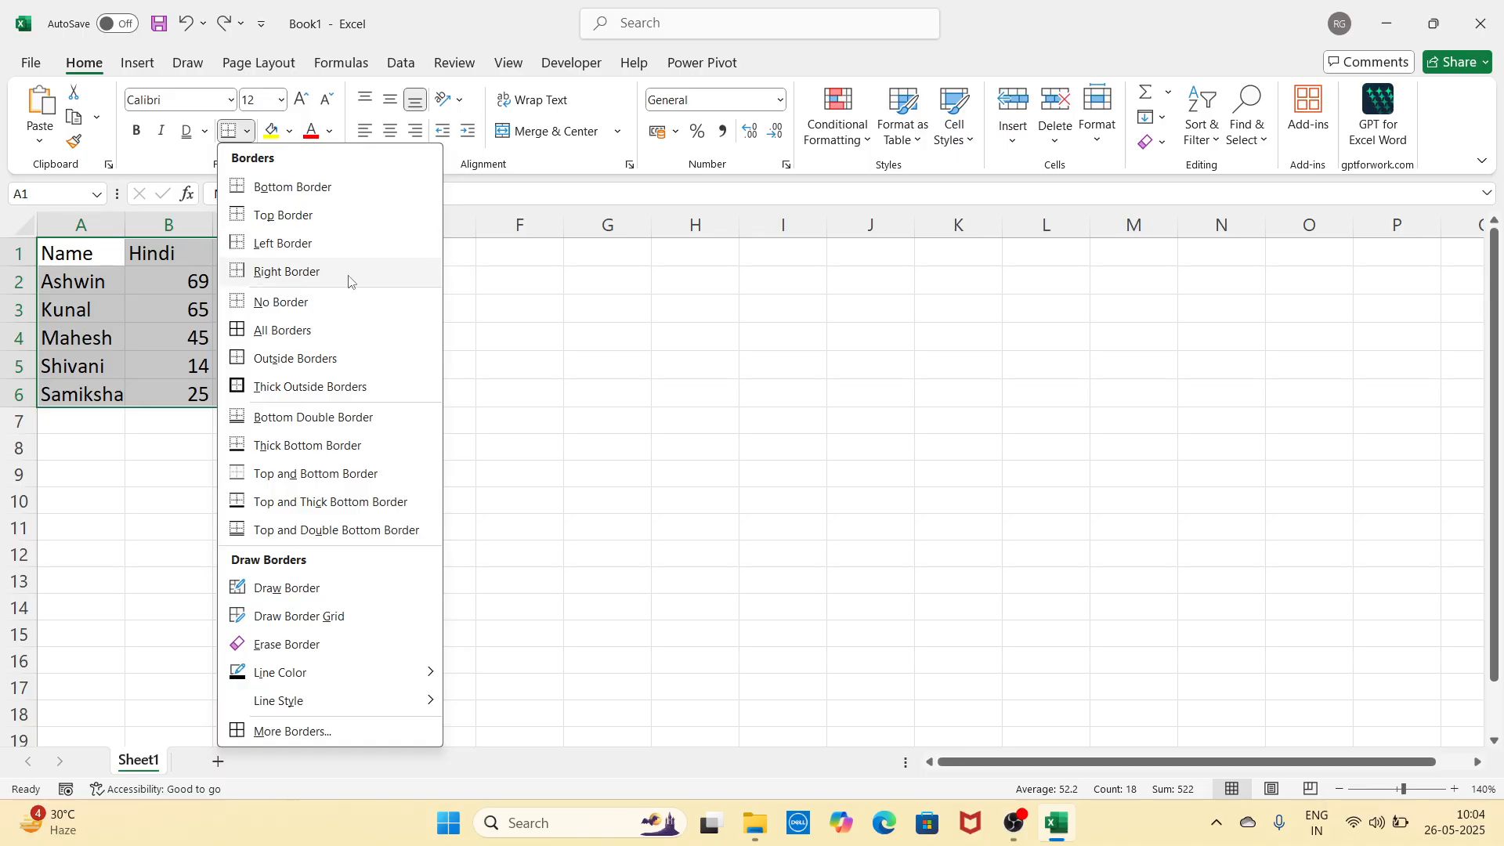
{"action": "left_click", "coordinate": [280, 333]}
{"action": "left_click", "coordinate": [480, 426]}
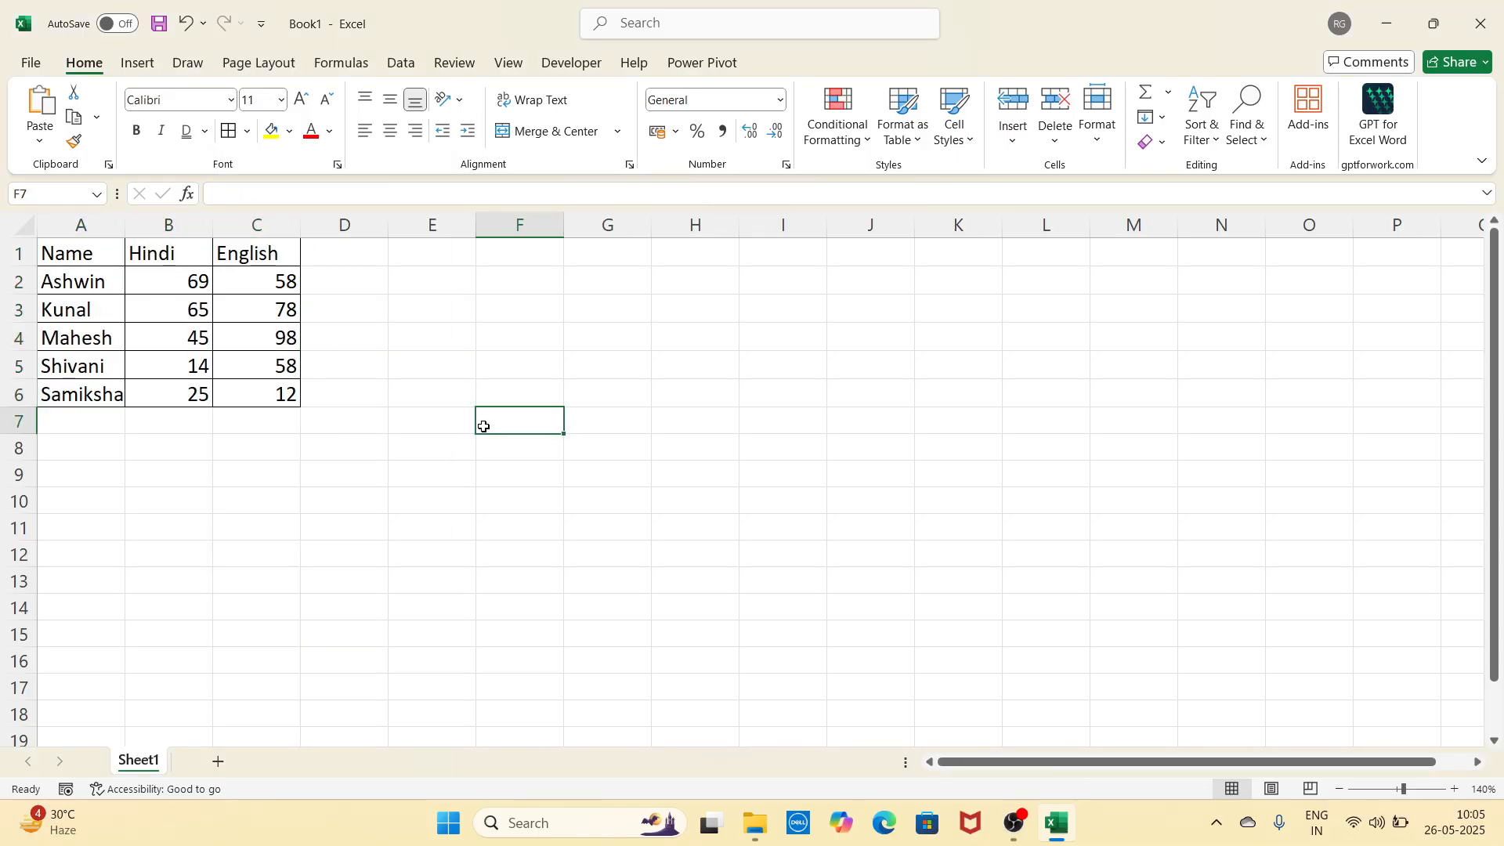
{"action": "key", "text": "ctrl+Home"}
{"action": "key", "text": "ctrl+a"}
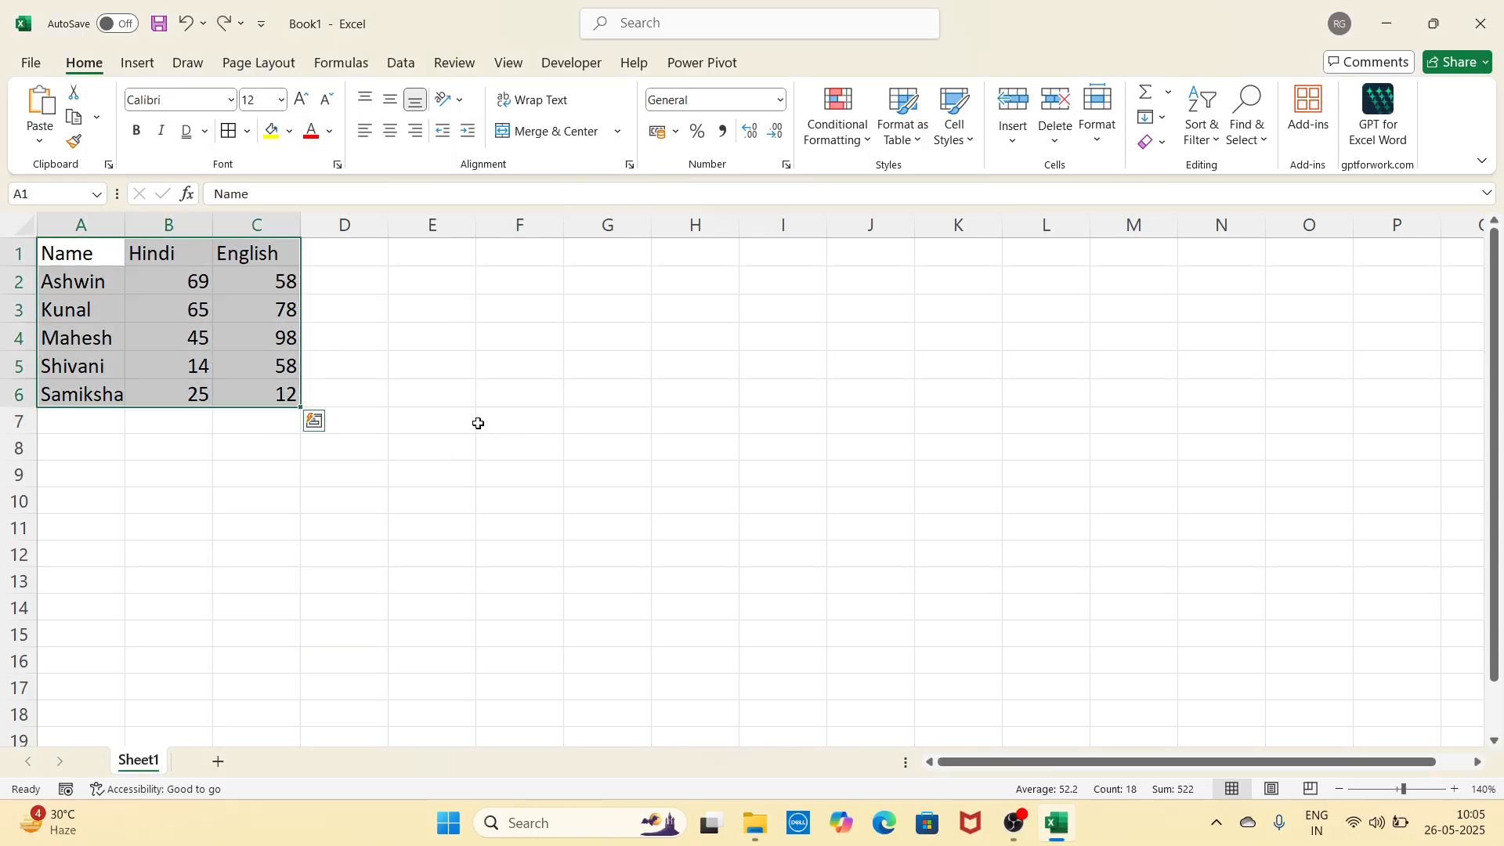
Step: Apply an outside border, then a thick outside border, to the marks table
{"action": "left_click", "coordinate": [247, 132]}
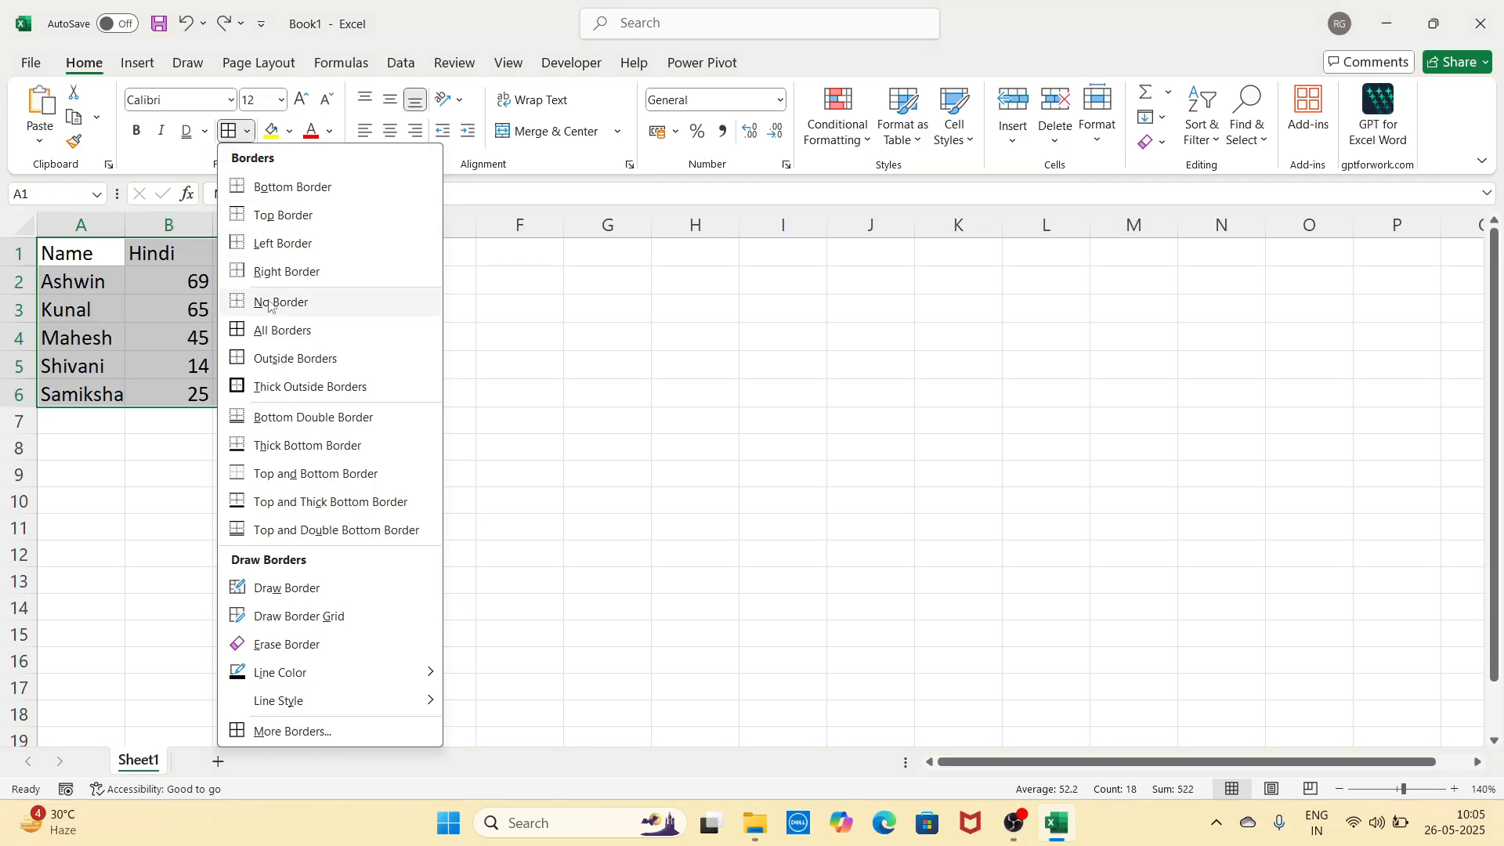
{"action": "left_click", "coordinate": [317, 361]}
{"action": "left_click", "coordinate": [396, 392]}
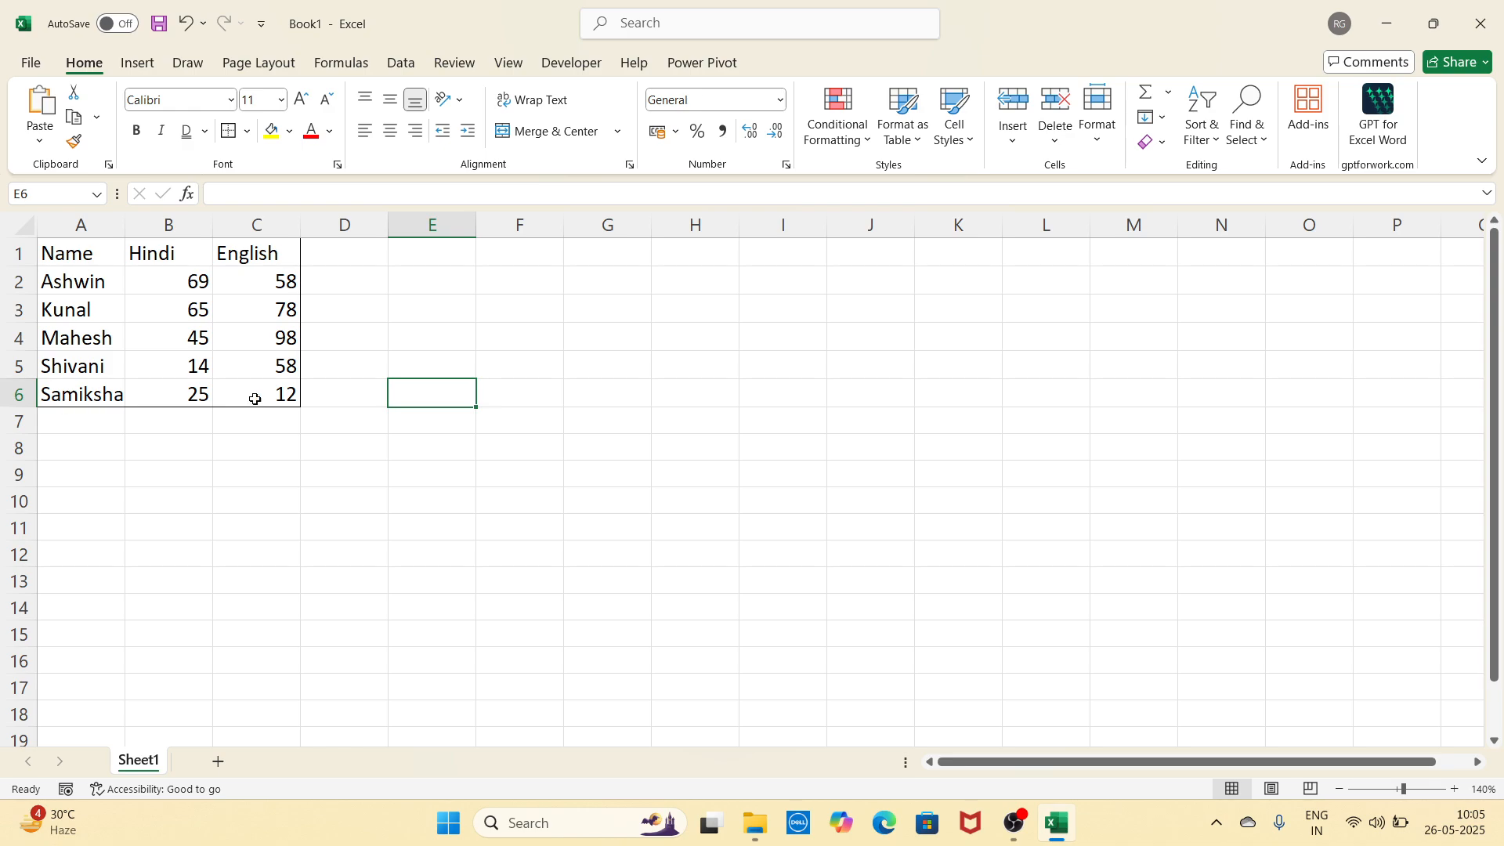
{"action": "key", "text": "ctrl+Home"}
{"action": "key", "text": "ctrl+shift+End"}
{"action": "left_click", "coordinate": [247, 131]}
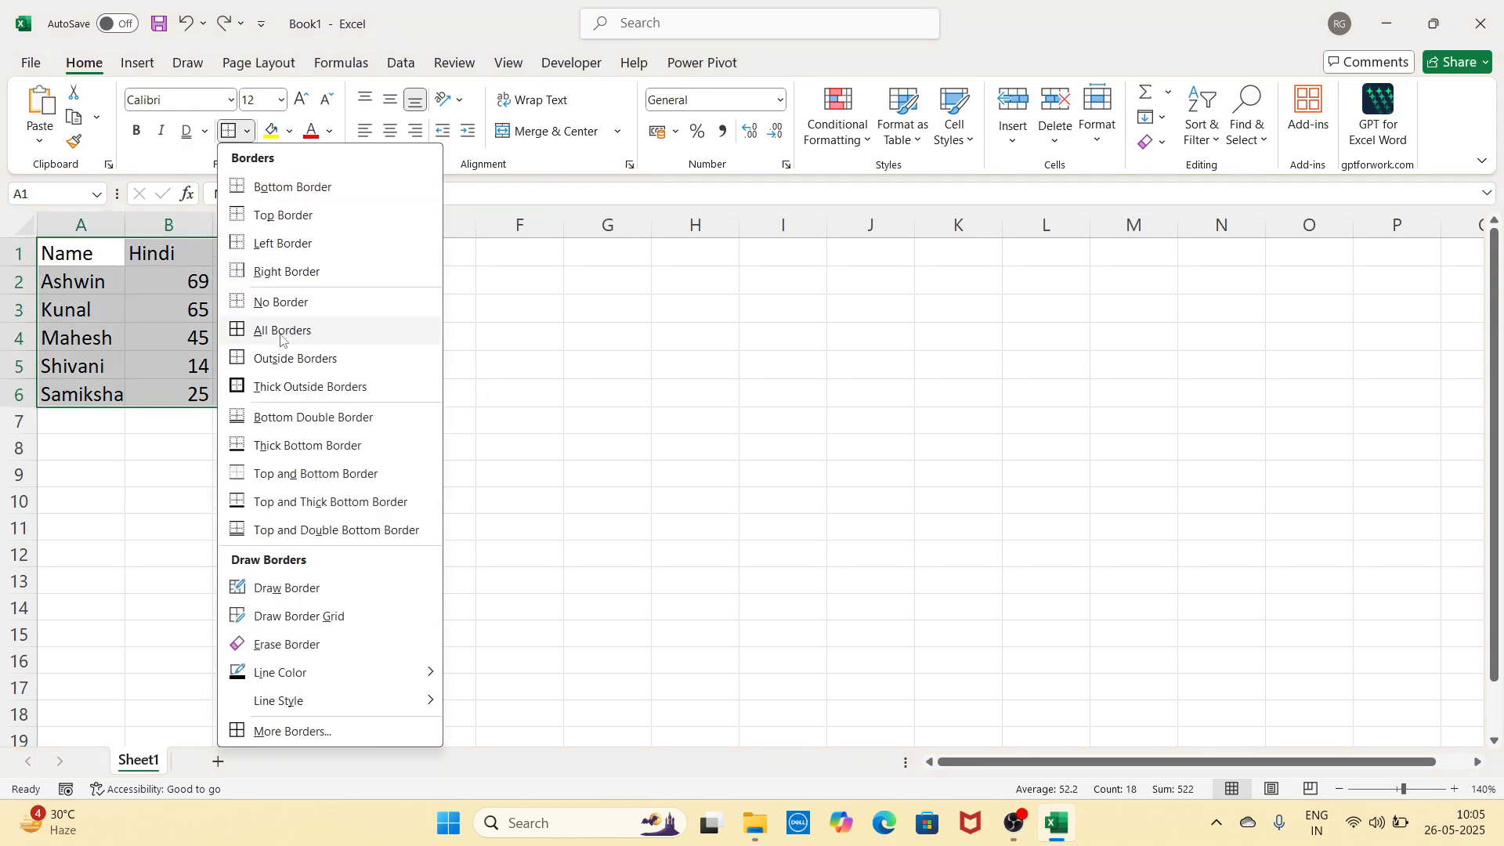
{"action": "left_click", "coordinate": [342, 388]}
{"action": "left_click", "coordinate": [427, 368]}
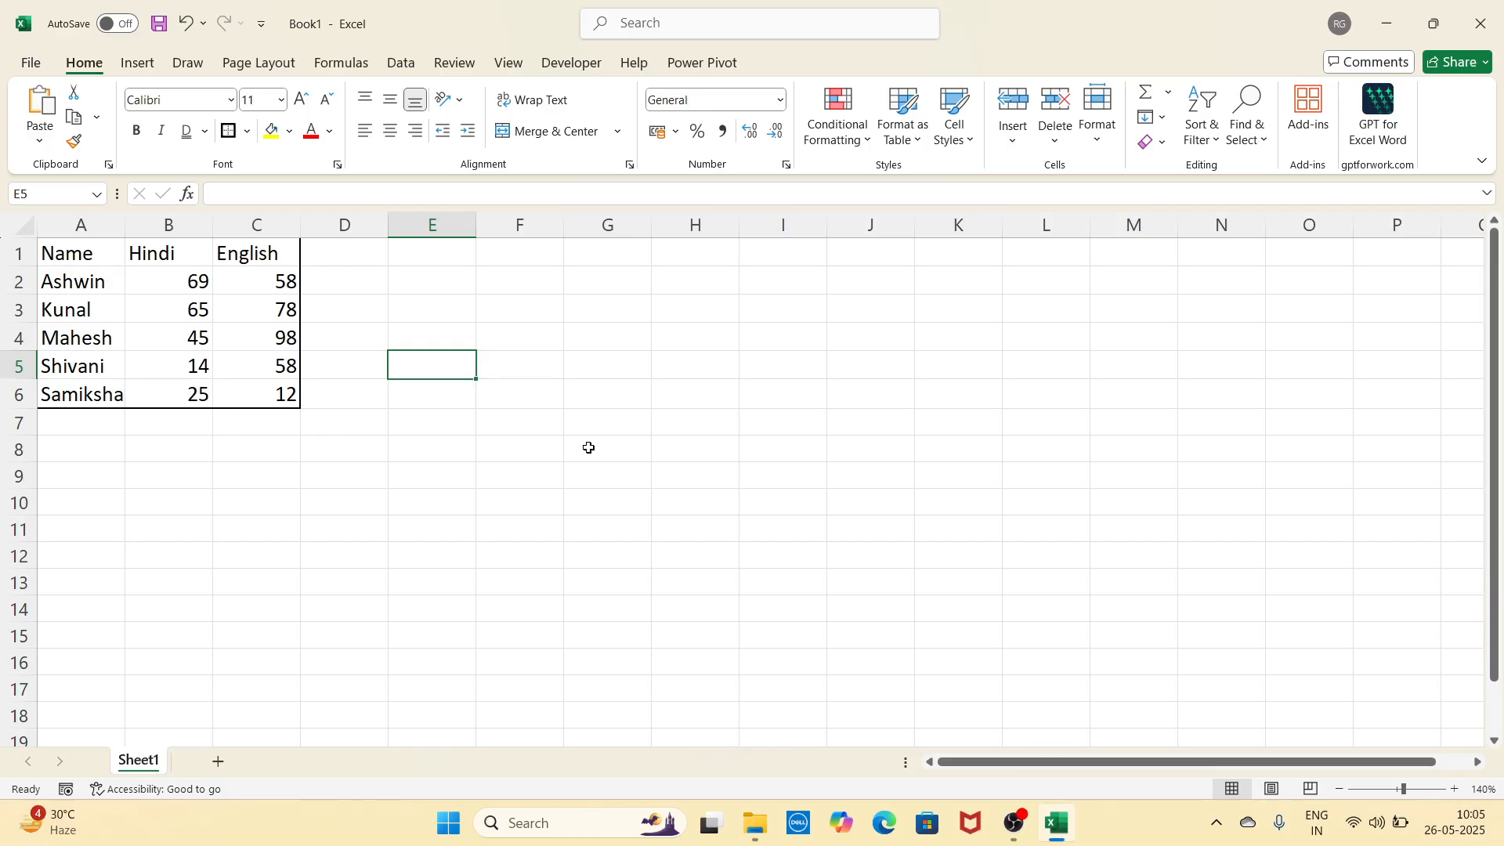
Step: Add a bottom double border under the table's last row, then undo it
{"action": "left_click_drag", "start_coordinate": [71, 253], "coordinate": [274, 396]}
{"action": "left_click", "coordinate": [247, 131]}
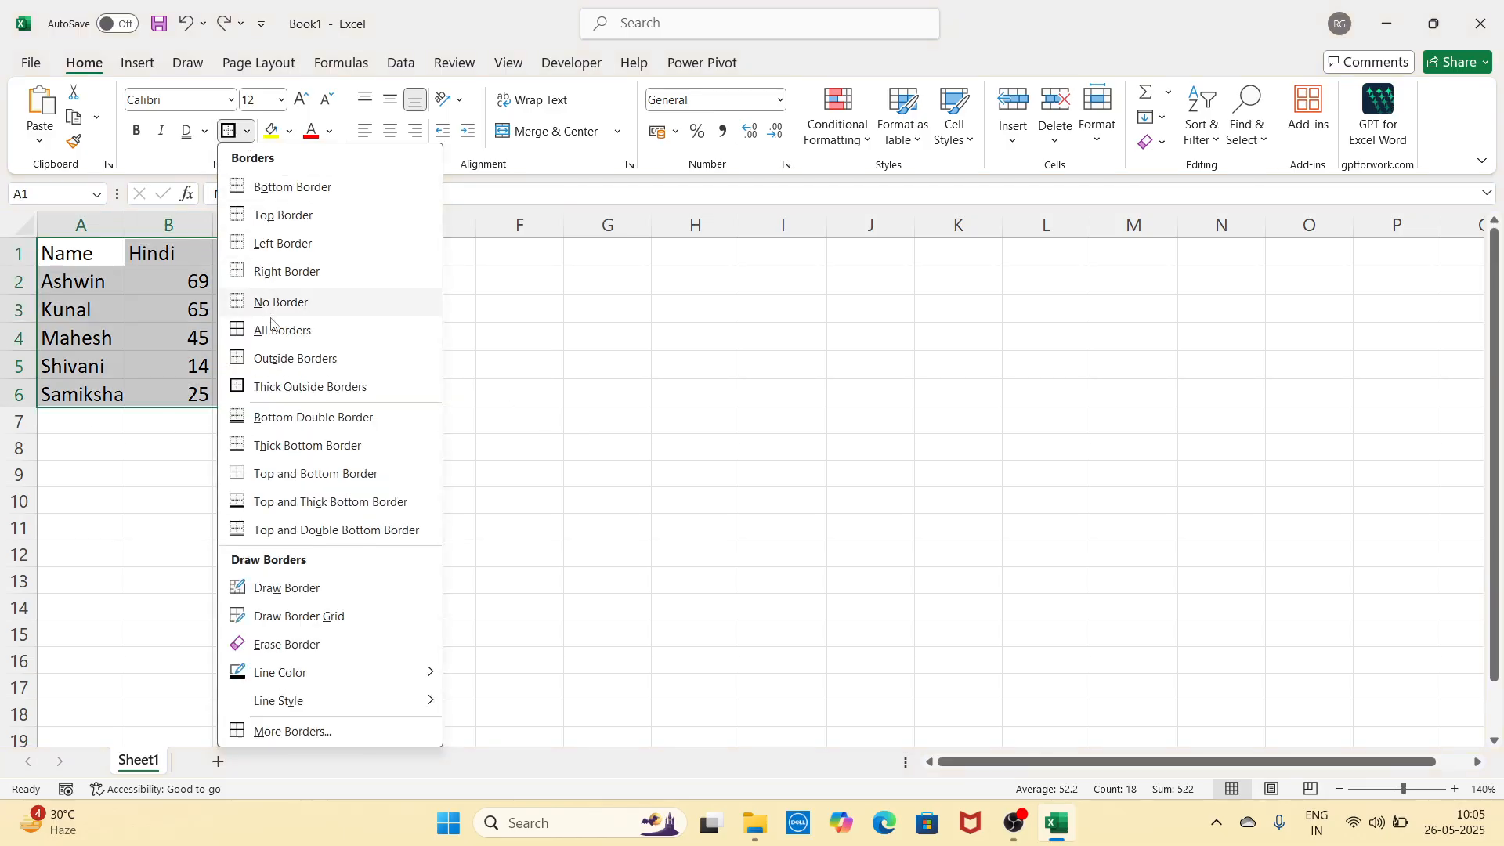
{"action": "left_click", "coordinate": [349, 421]}
{"action": "left_click", "coordinate": [406, 366]}
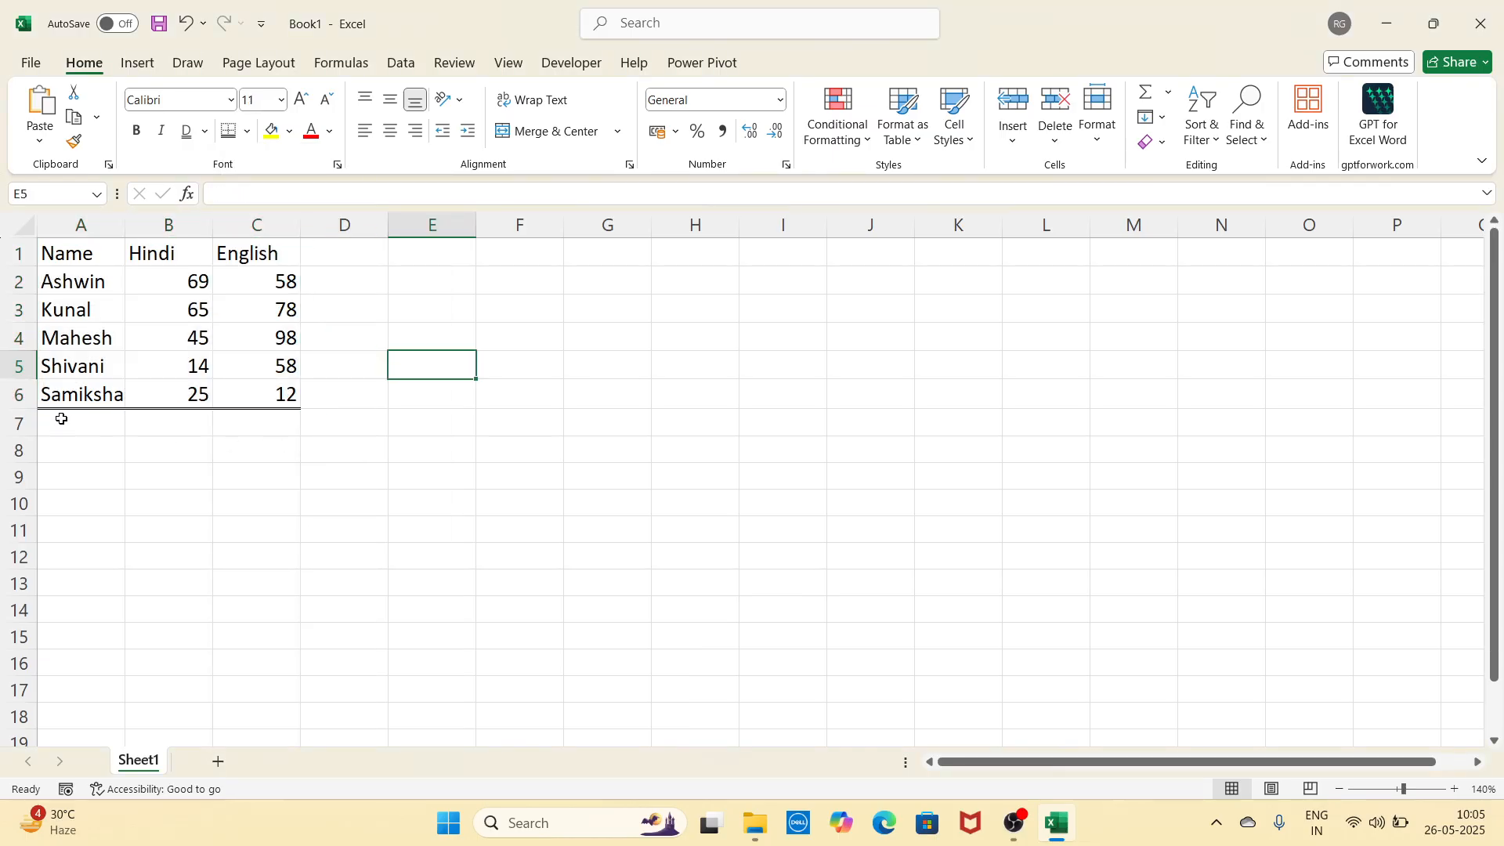
{"action": "key", "text": "ctrl+z"}
{"action": "left_click", "coordinate": [248, 131]}
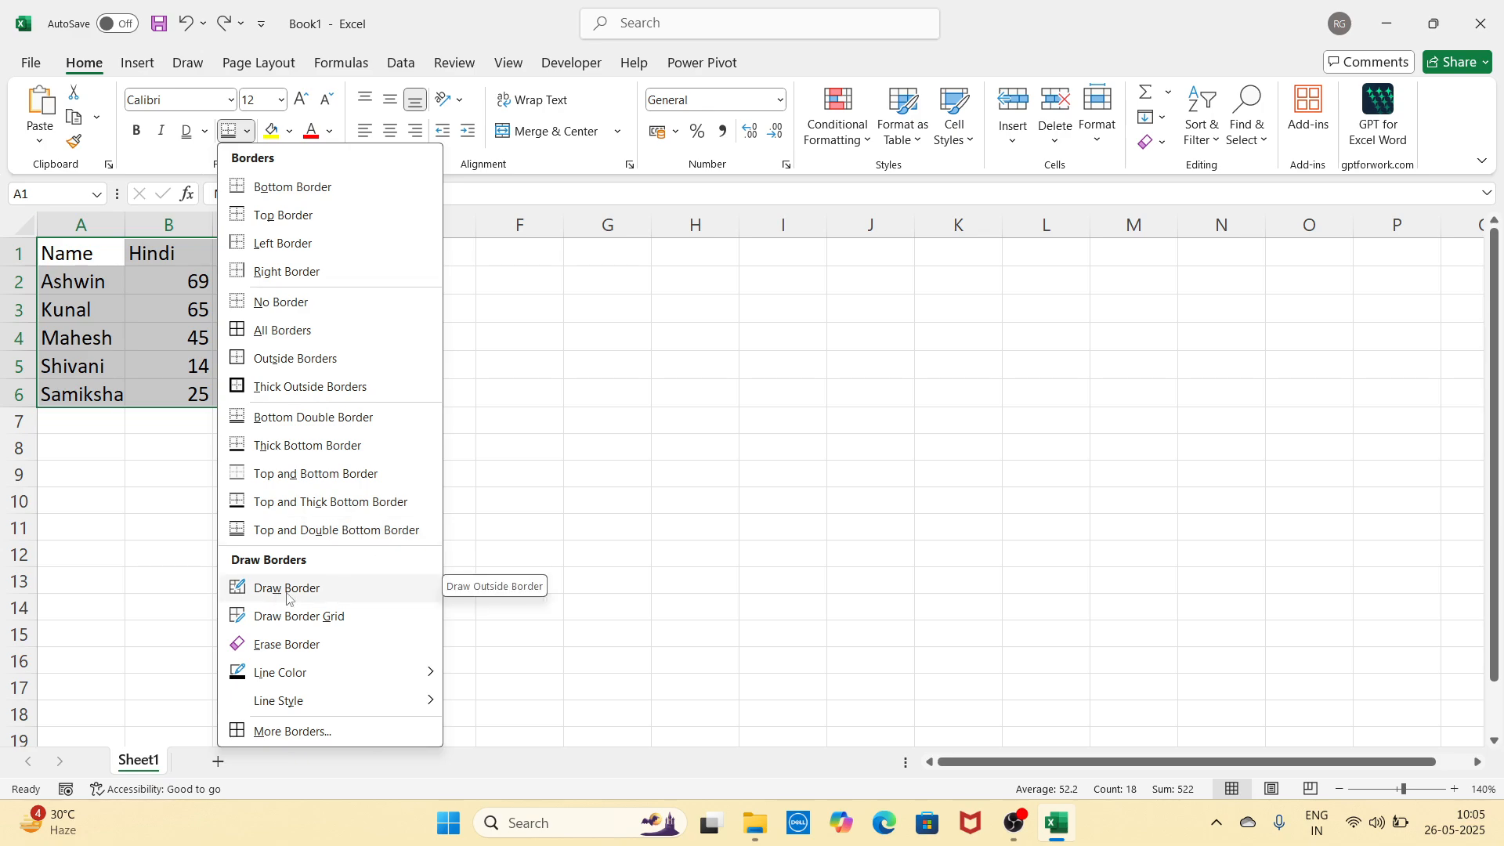
Step: Hand-draw a border box around E3:G5 and a border grid over E7:I13
{"action": "left_click", "coordinate": [317, 589]}
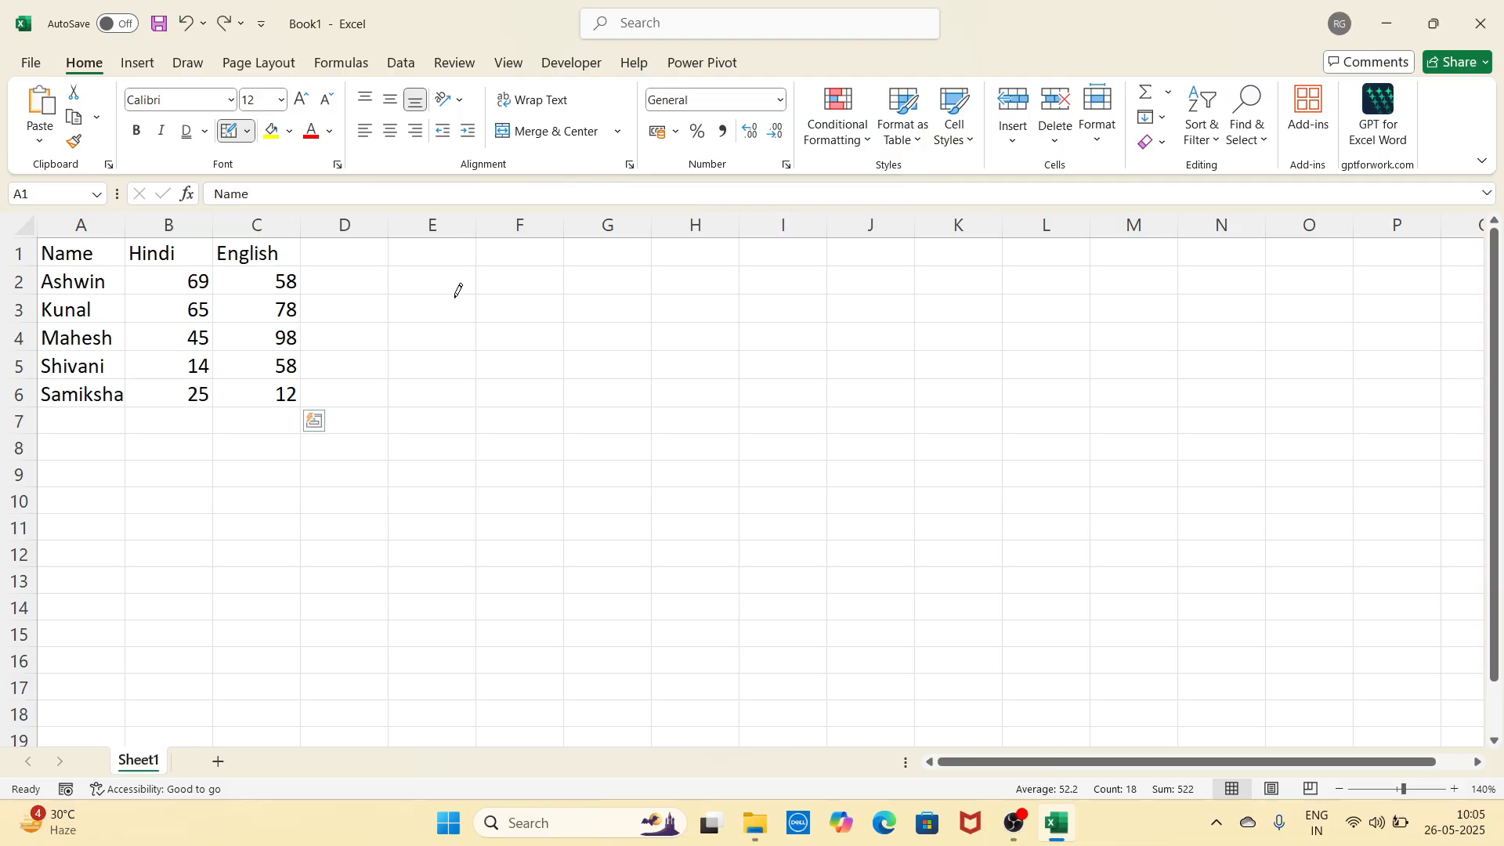
{"action": "mouse_move", "coordinate": [457, 296]}
{"action": "left_mouse_down"}
{"action": "mouse_move", "coordinate": [734, 439]}
{"action": "mouse_move", "coordinate": [1011, 520]}
{"action": "mouse_move", "coordinate": [684, 467]}
{"action": "mouse_move", "coordinate": [561, 426]}
{"action": "mouse_move", "coordinate": [546, 297]}
{"action": "mouse_move", "coordinate": [575, 373]}
{"action": "mouse_move", "coordinate": [804, 401]}
{"action": "mouse_move", "coordinate": [802, 473]}
{"action": "mouse_move", "coordinate": [616, 443]}
{"action": "mouse_move", "coordinate": [574, 333]}
{"action": "mouse_move", "coordinate": [576, 345]}
{"action": "left_mouse_up"}
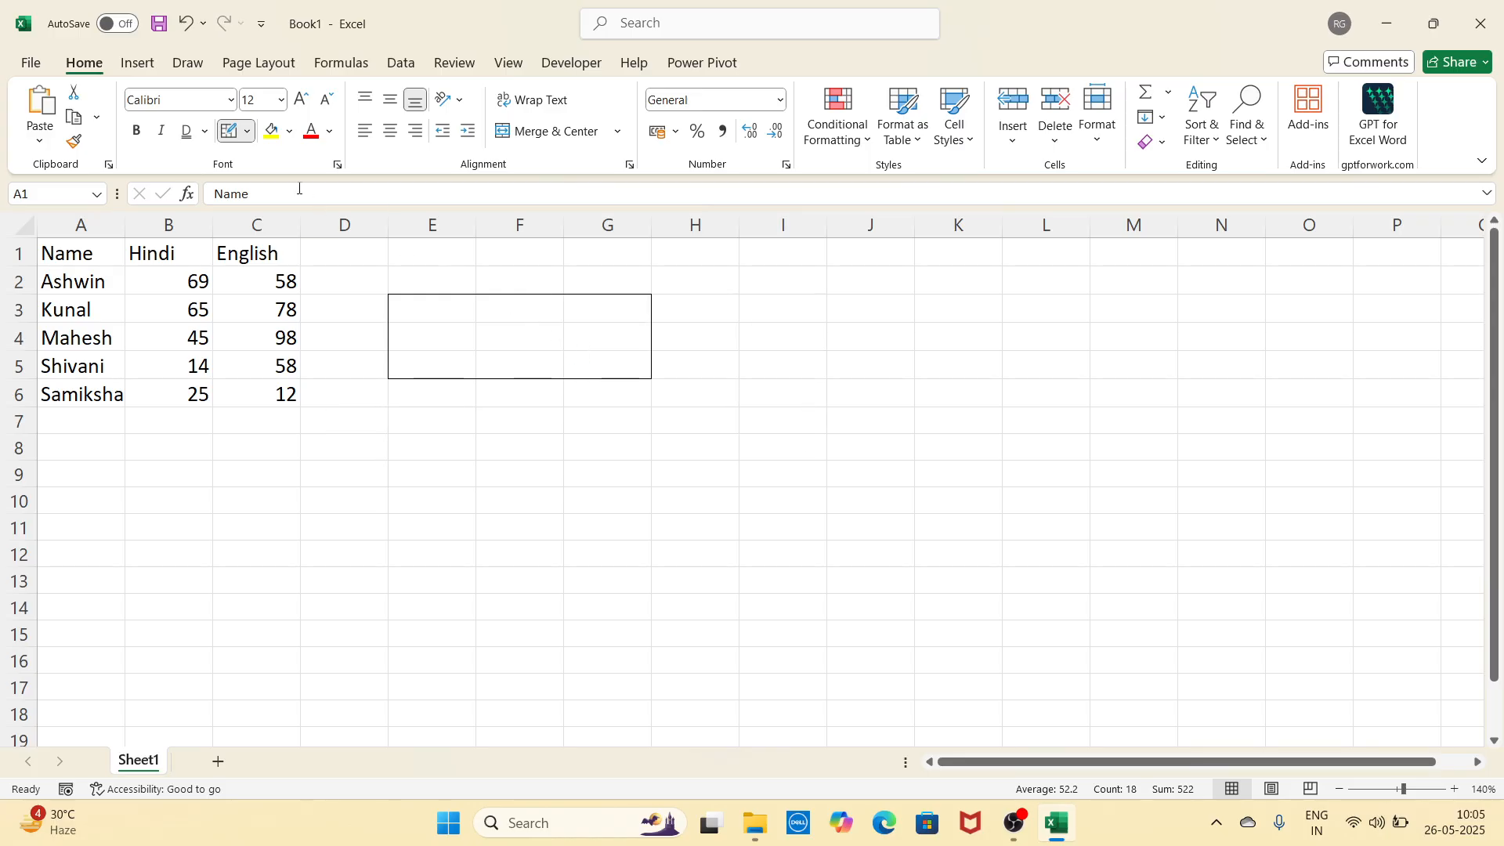
{"action": "left_click", "coordinate": [247, 132]}
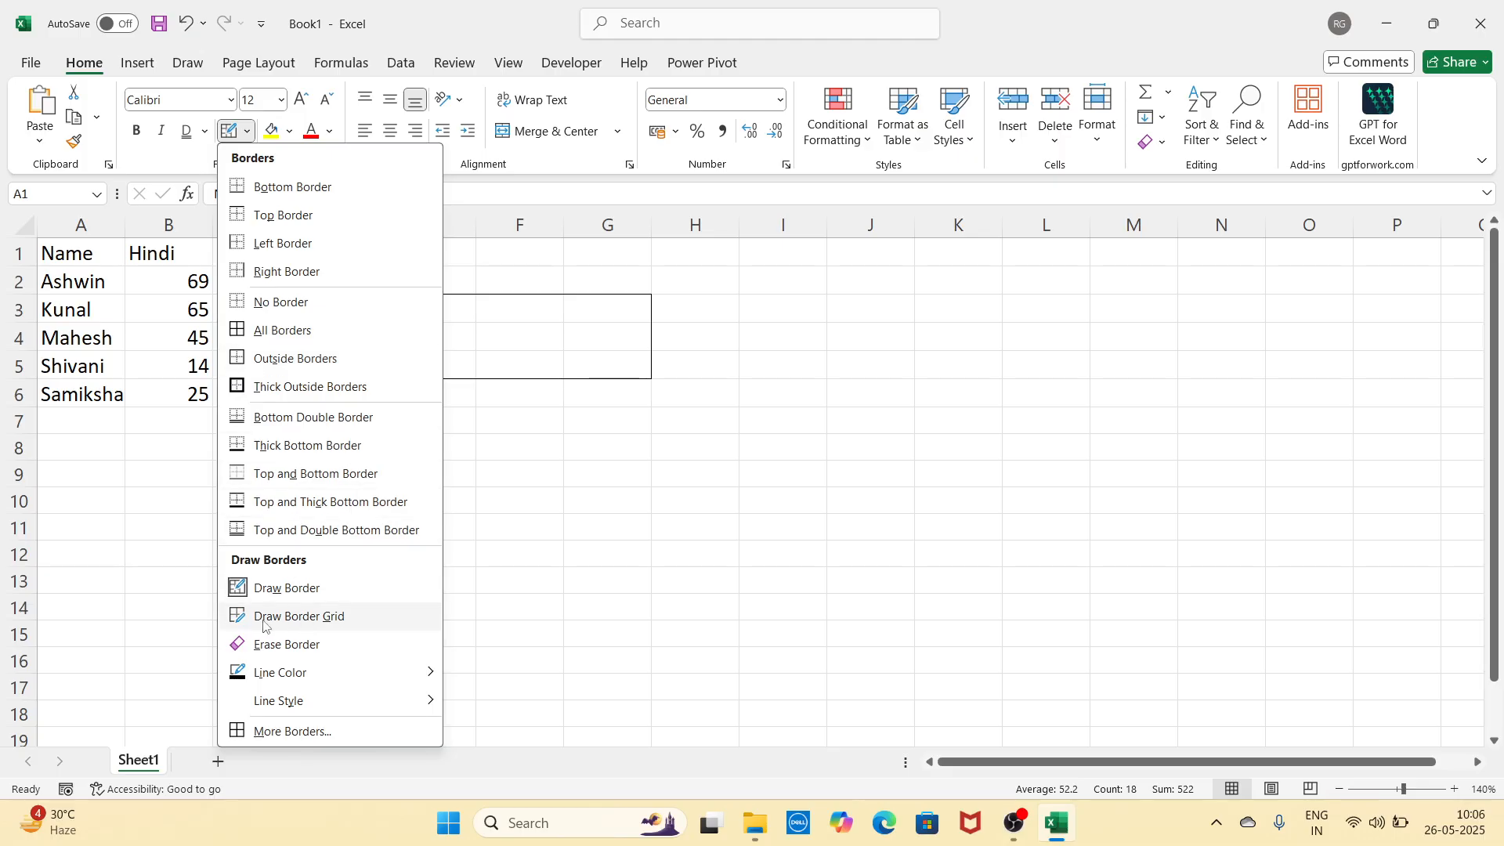
{"action": "left_click", "coordinate": [338, 621]}
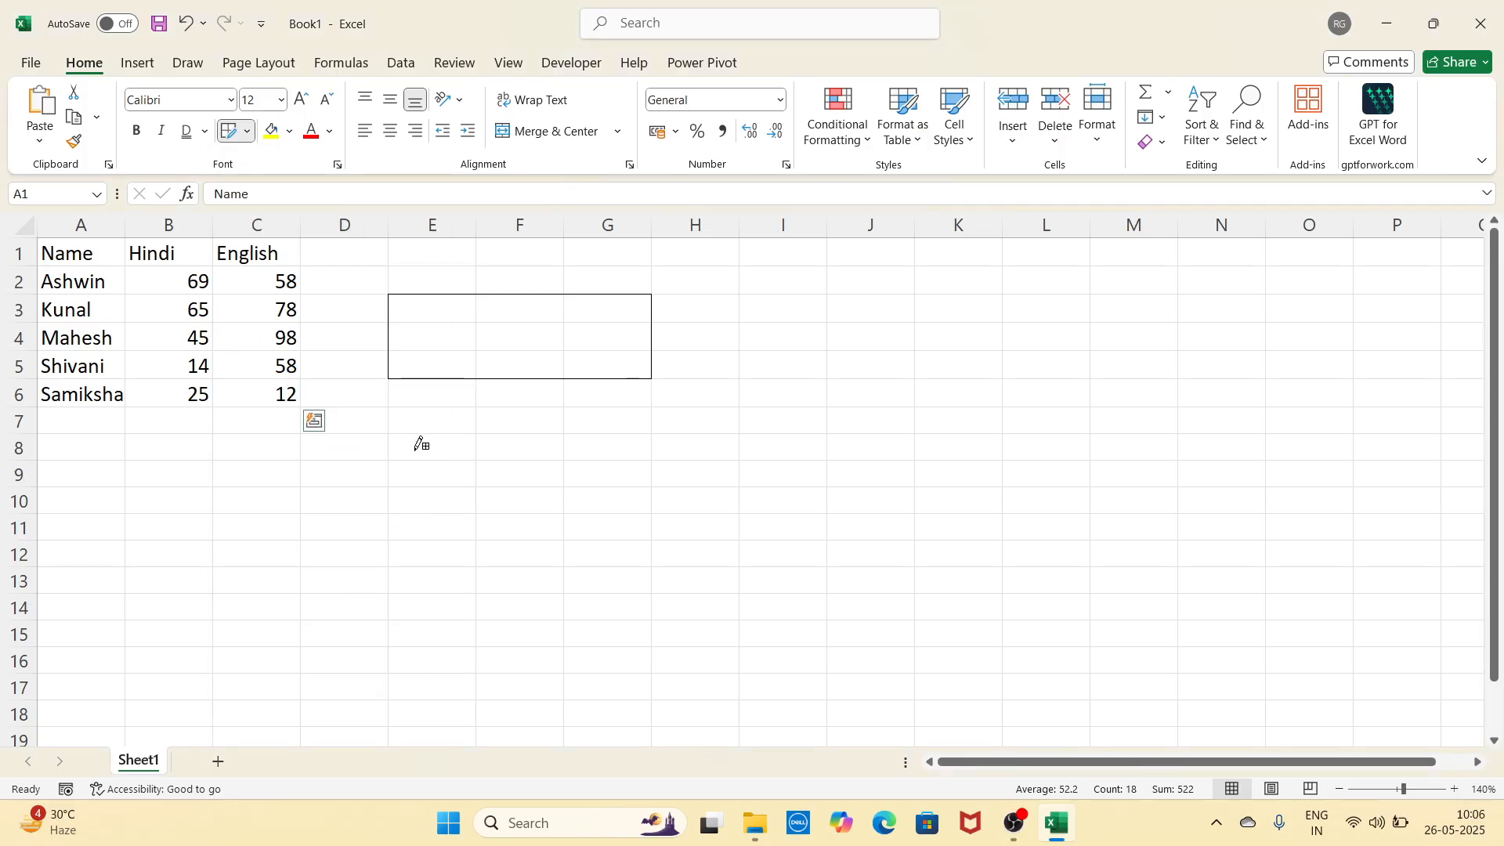
{"action": "mouse_move", "coordinate": [423, 410]}
{"action": "left_mouse_down"}
{"action": "mouse_move", "coordinate": [648, 551]}
{"action": "mouse_move", "coordinate": [796, 554]}
{"action": "mouse_move", "coordinate": [844, 601]}
{"action": "mouse_move", "coordinate": [749, 588]}
{"action": "mouse_move", "coordinate": [555, 504]}
{"action": "mouse_move", "coordinate": [796, 574]}
{"action": "left_mouse_up"}
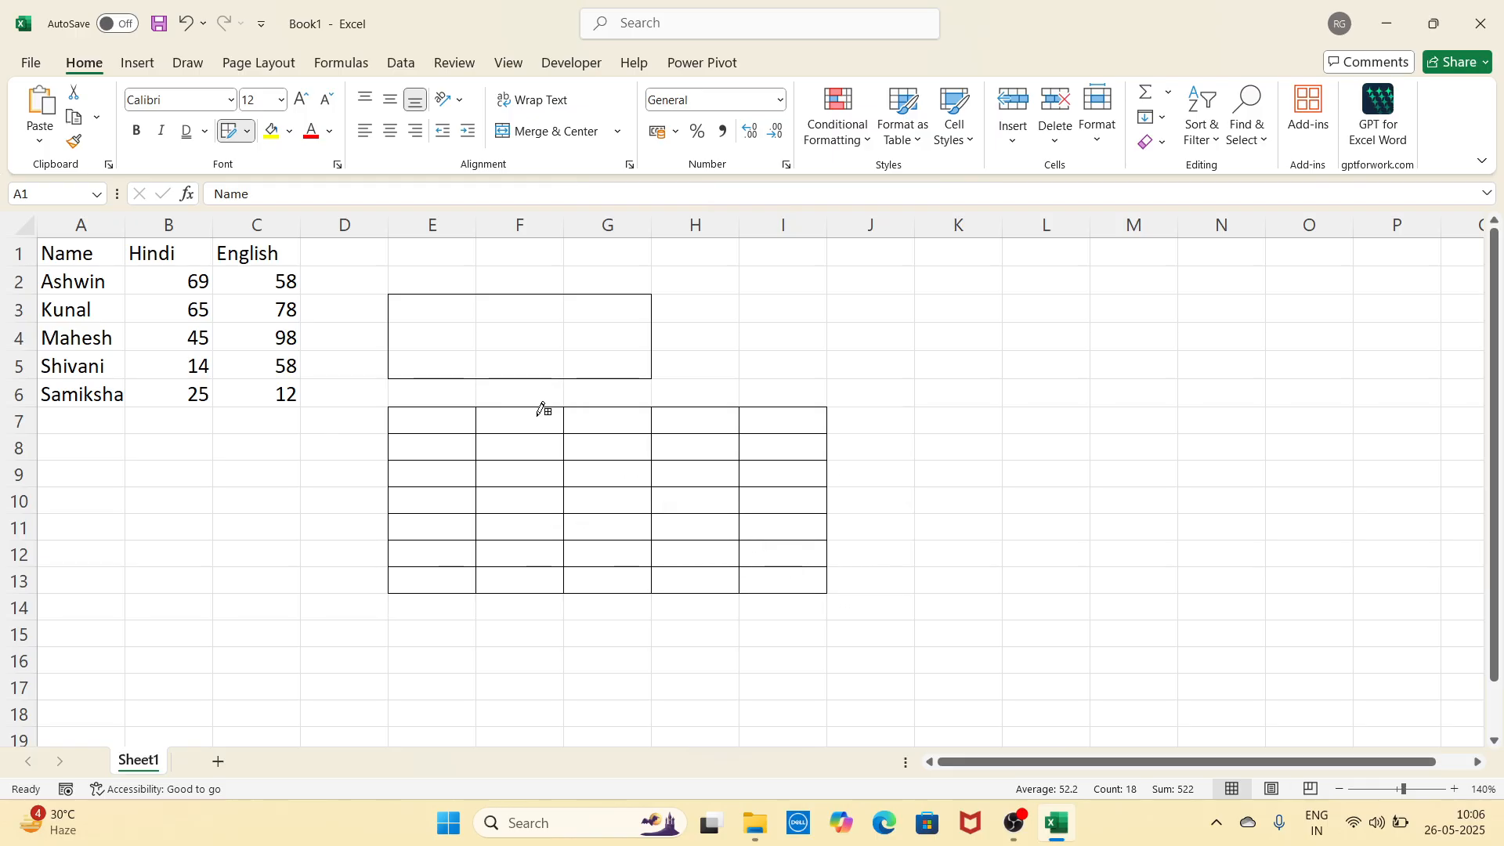
Step: Erase the drawn grid and border box so the area is blank
{"action": "left_click", "coordinate": [247, 130]}
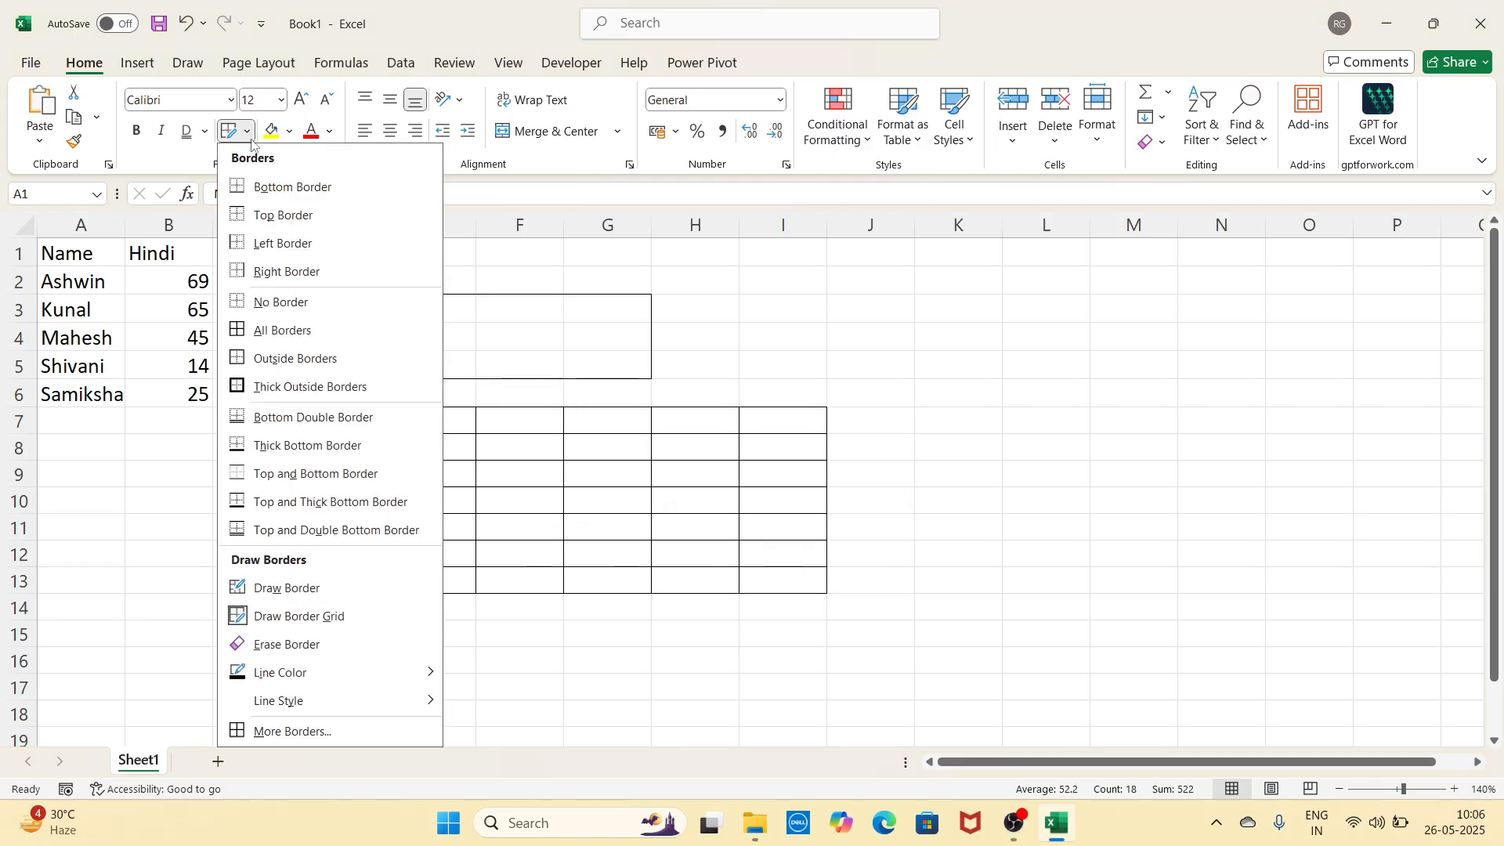
{"action": "left_click", "coordinate": [329, 647]}
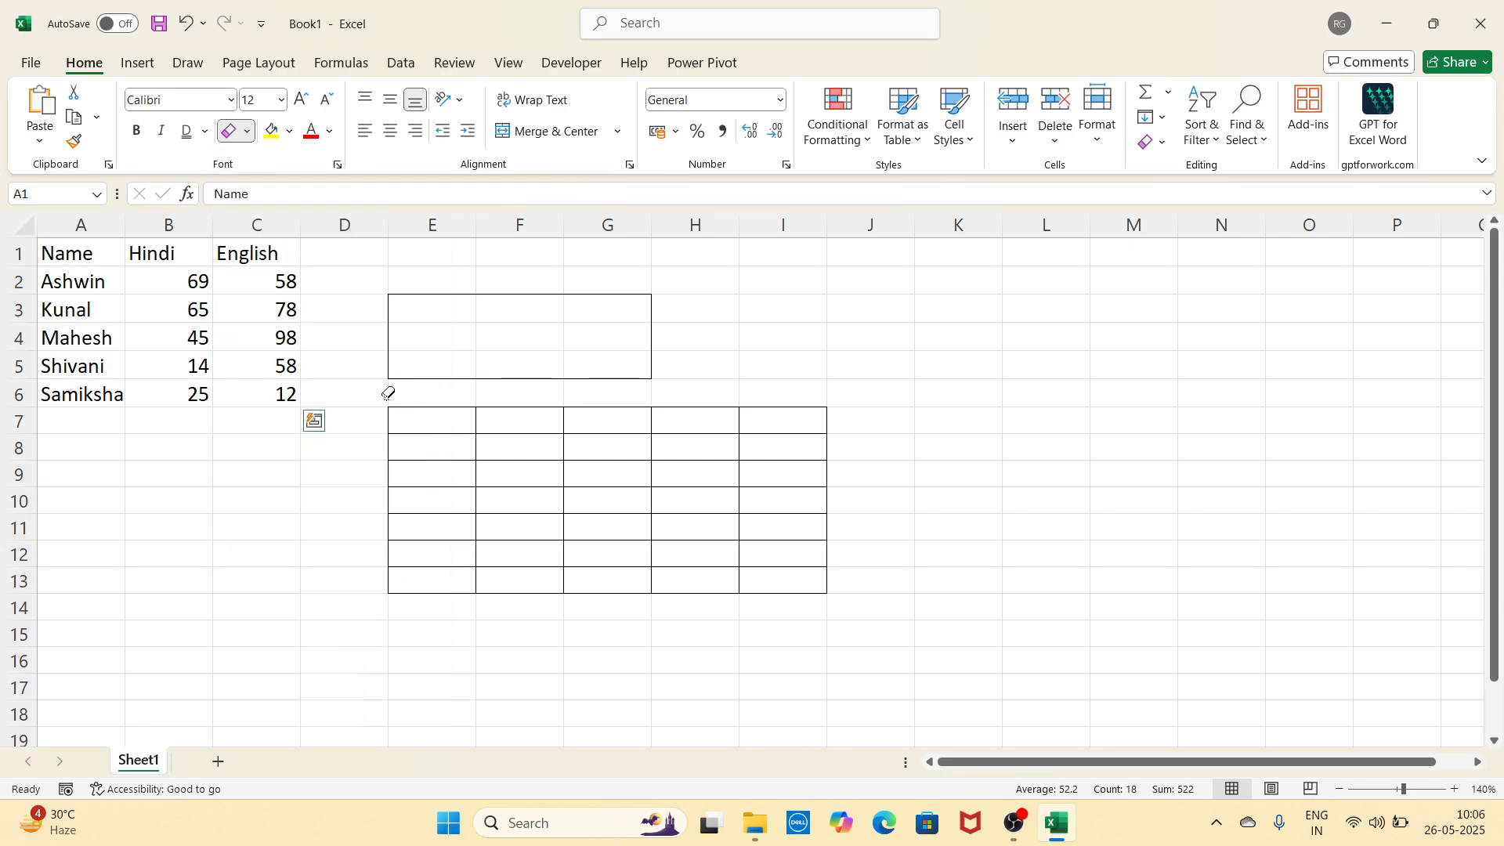
{"action": "mouse_move", "coordinate": [407, 402]}
{"action": "left_mouse_down"}
{"action": "mouse_move", "coordinate": [688, 514]}
{"action": "mouse_move", "coordinate": [862, 610]}
{"action": "left_mouse_up"}
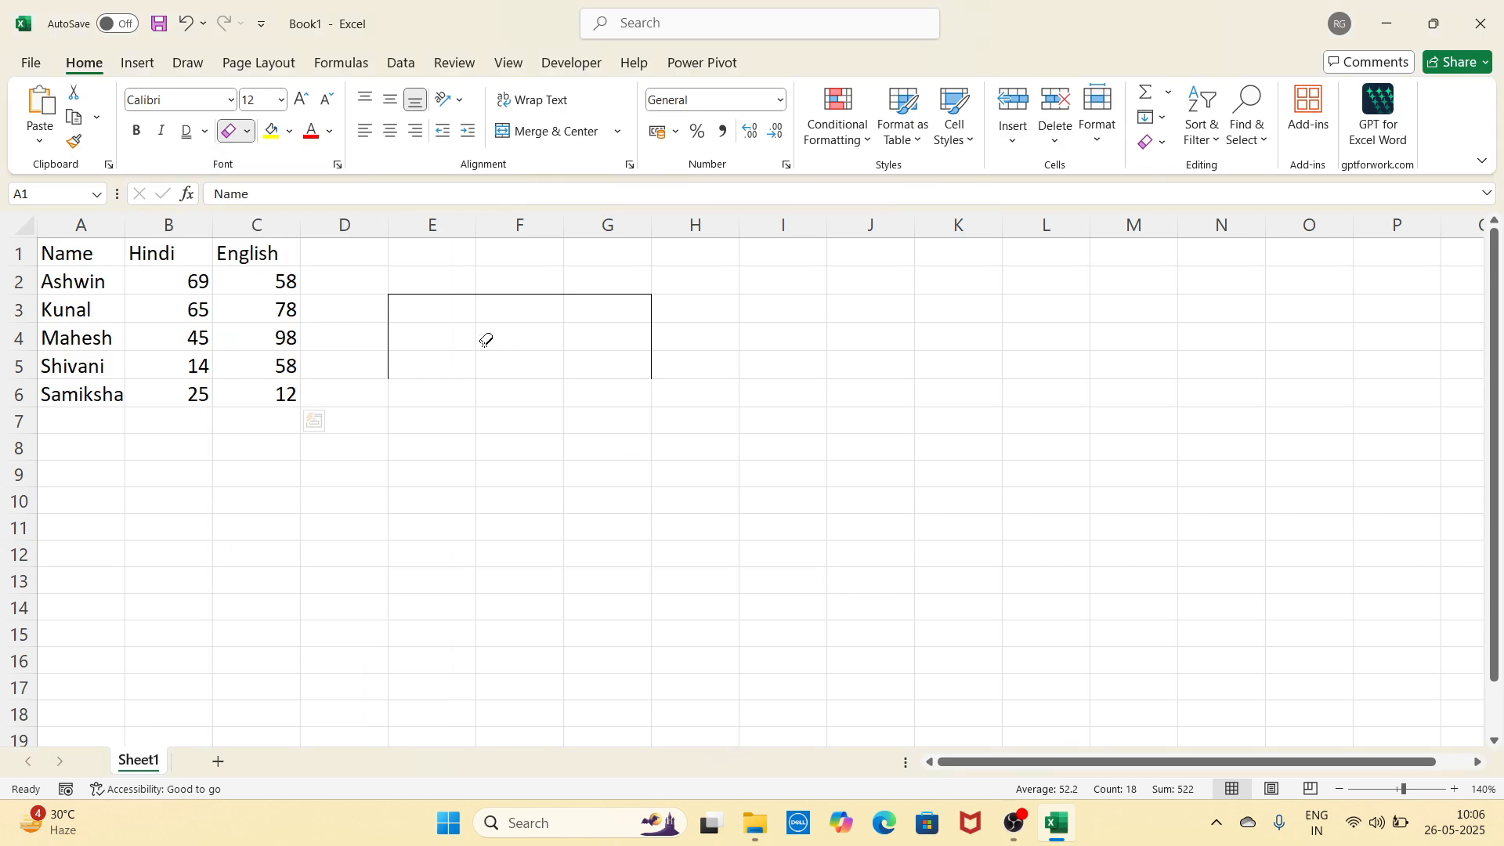
{"action": "mouse_move", "coordinate": [391, 286]}
{"action": "left_mouse_down"}
{"action": "mouse_move", "coordinate": [755, 430]}
{"action": "mouse_move", "coordinate": [822, 482]}
{"action": "left_mouse_up"}
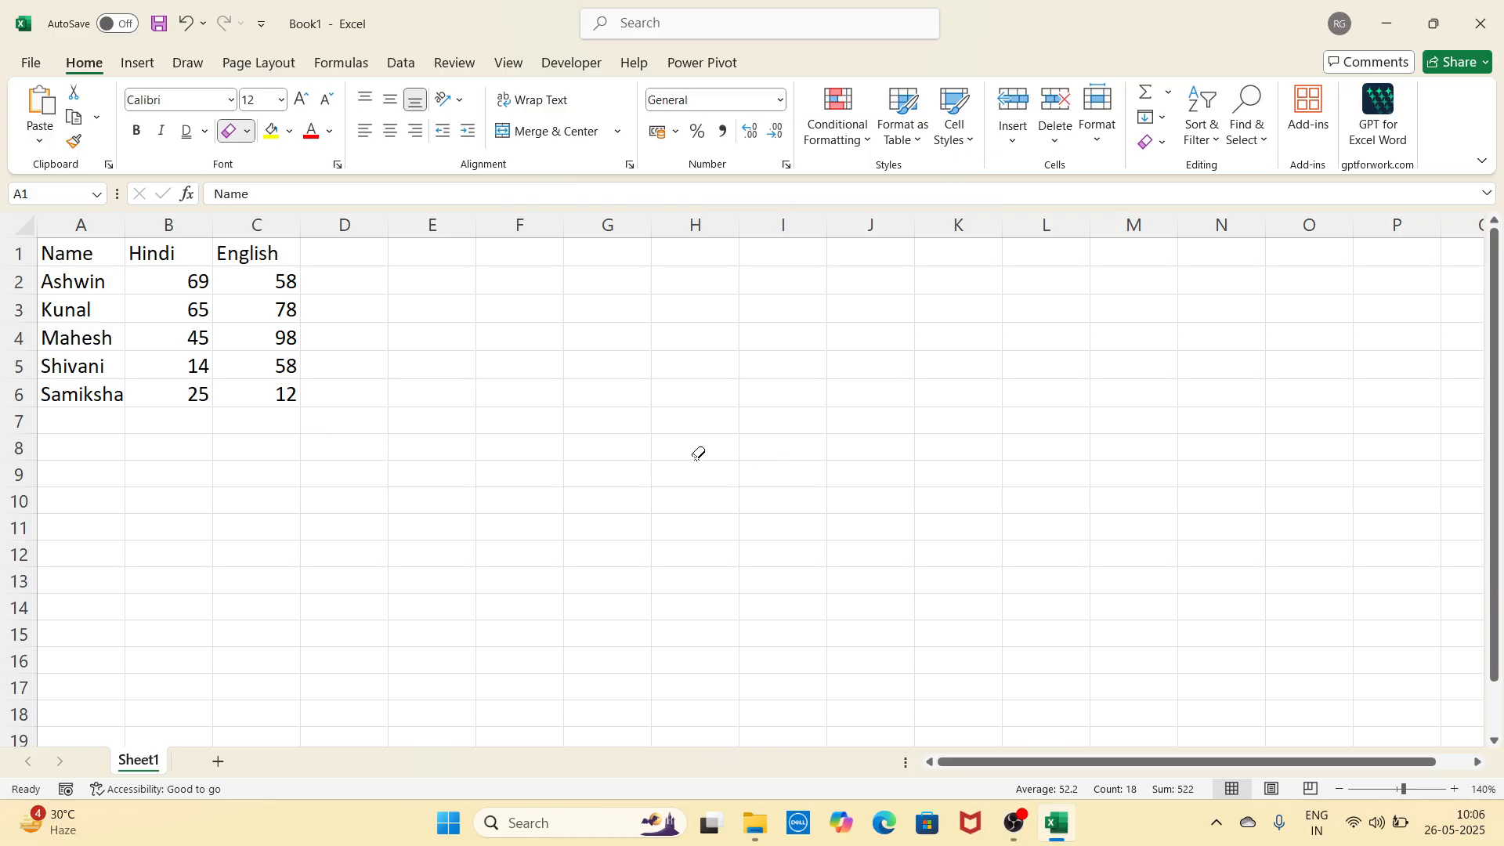
Step: Draw a solid orange border grid over F4:H12
{"action": "left_click", "coordinate": [247, 131]}
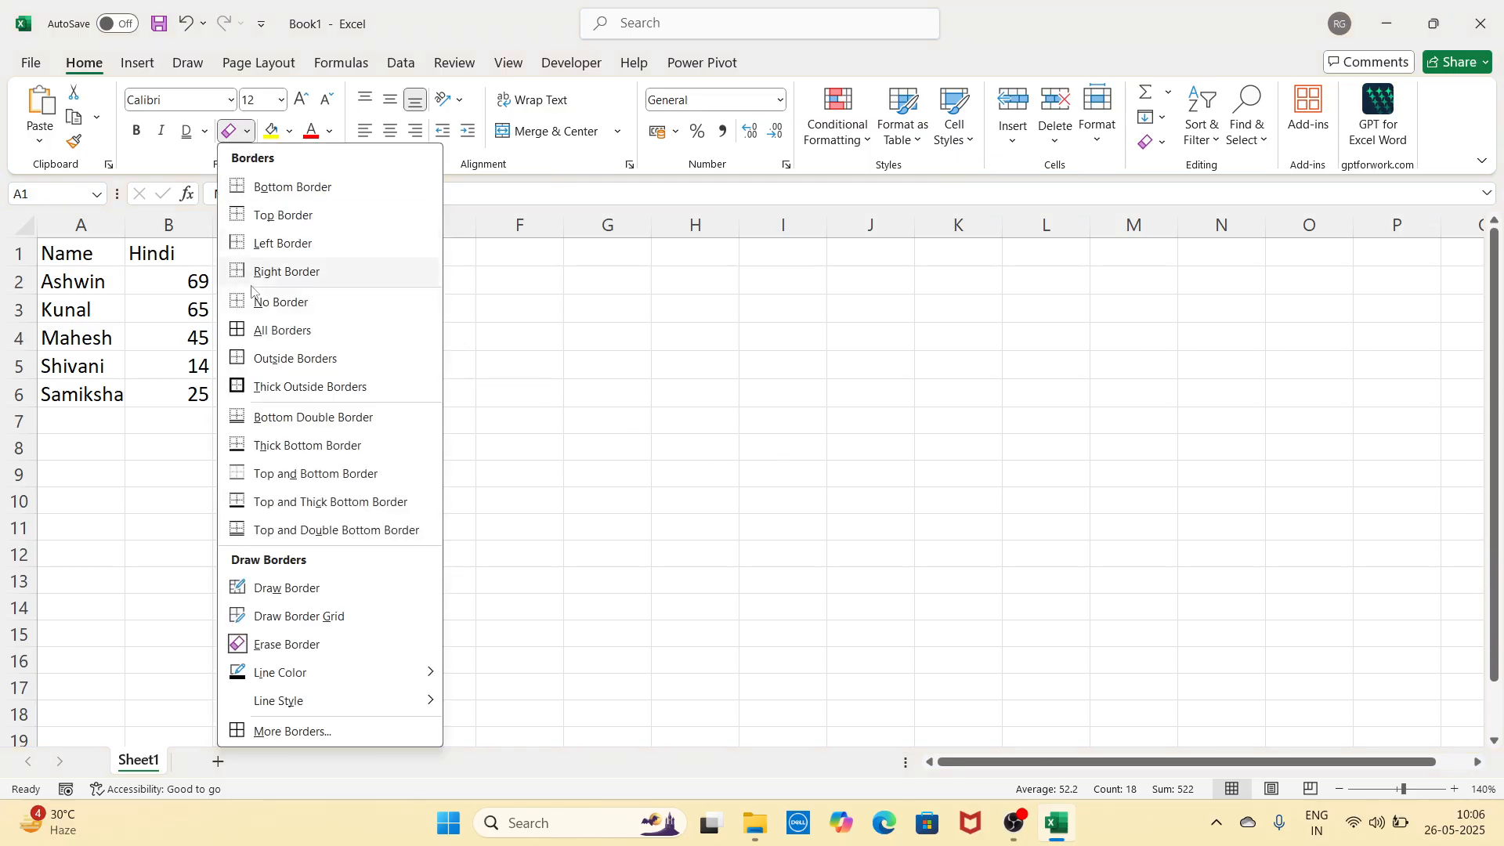
{"action": "mouse_move", "coordinate": [328, 680]}
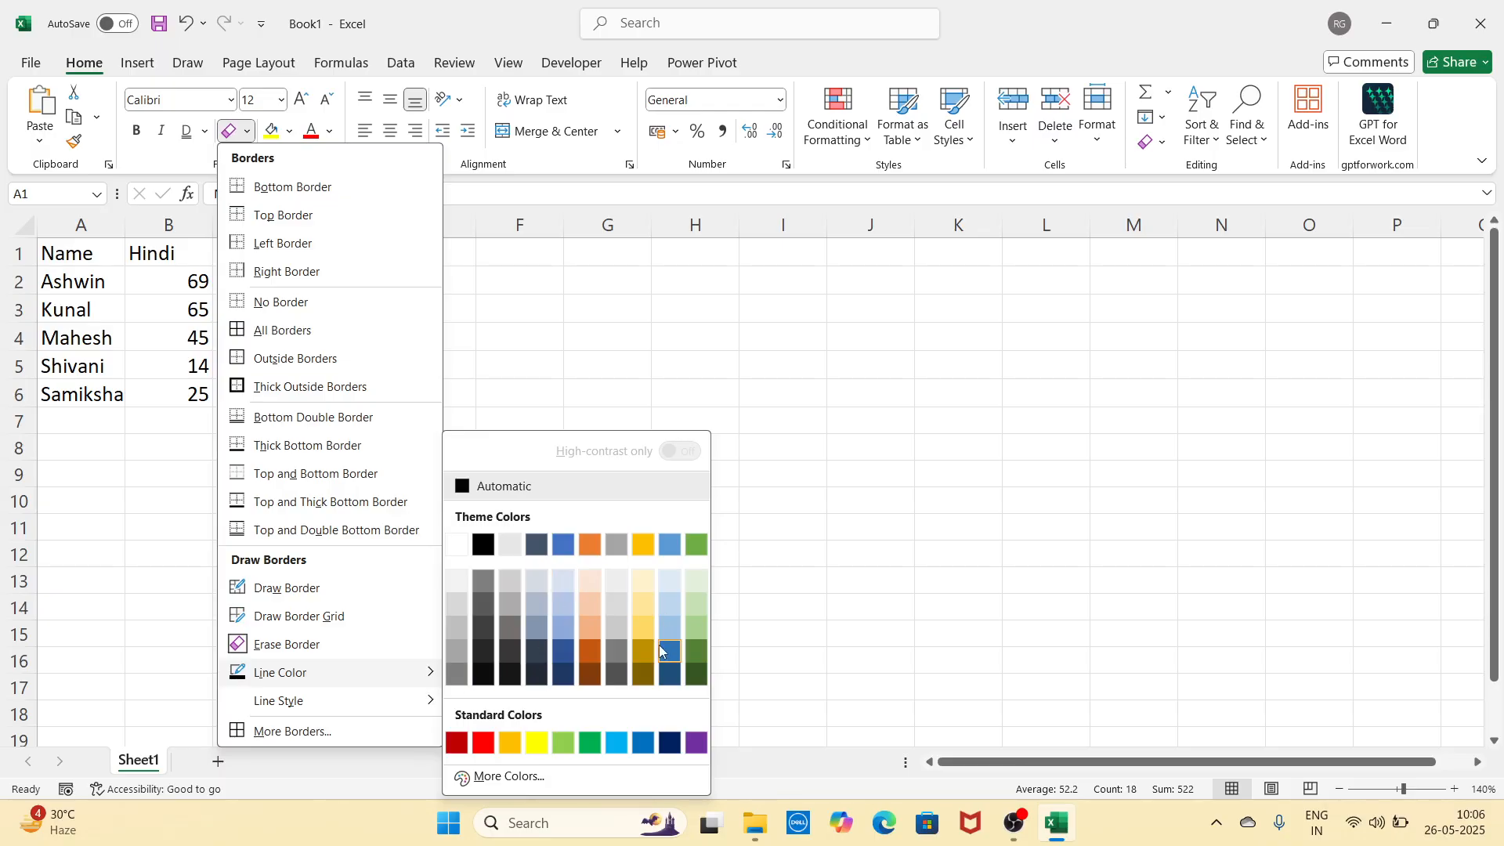
{"action": "left_click", "coordinate": [589, 546]}
{"action": "left_click_drag", "start_coordinate": [540, 354], "coordinate": [715, 534]}
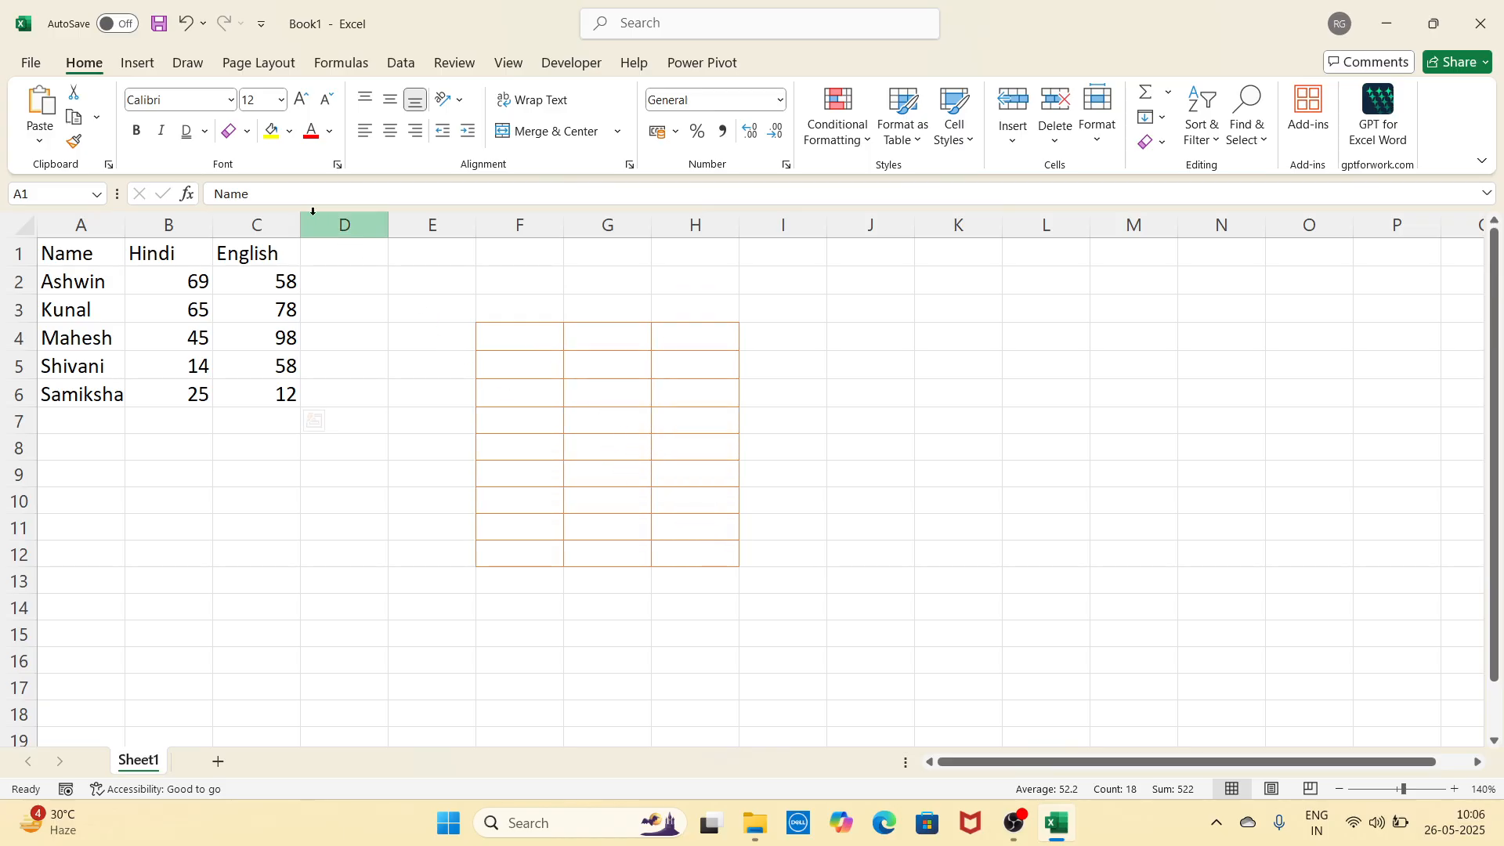
Step: Draw a dashed orange grid over I5:L14, then undo the drawn borders
{"action": "left_click", "coordinate": [247, 131]}
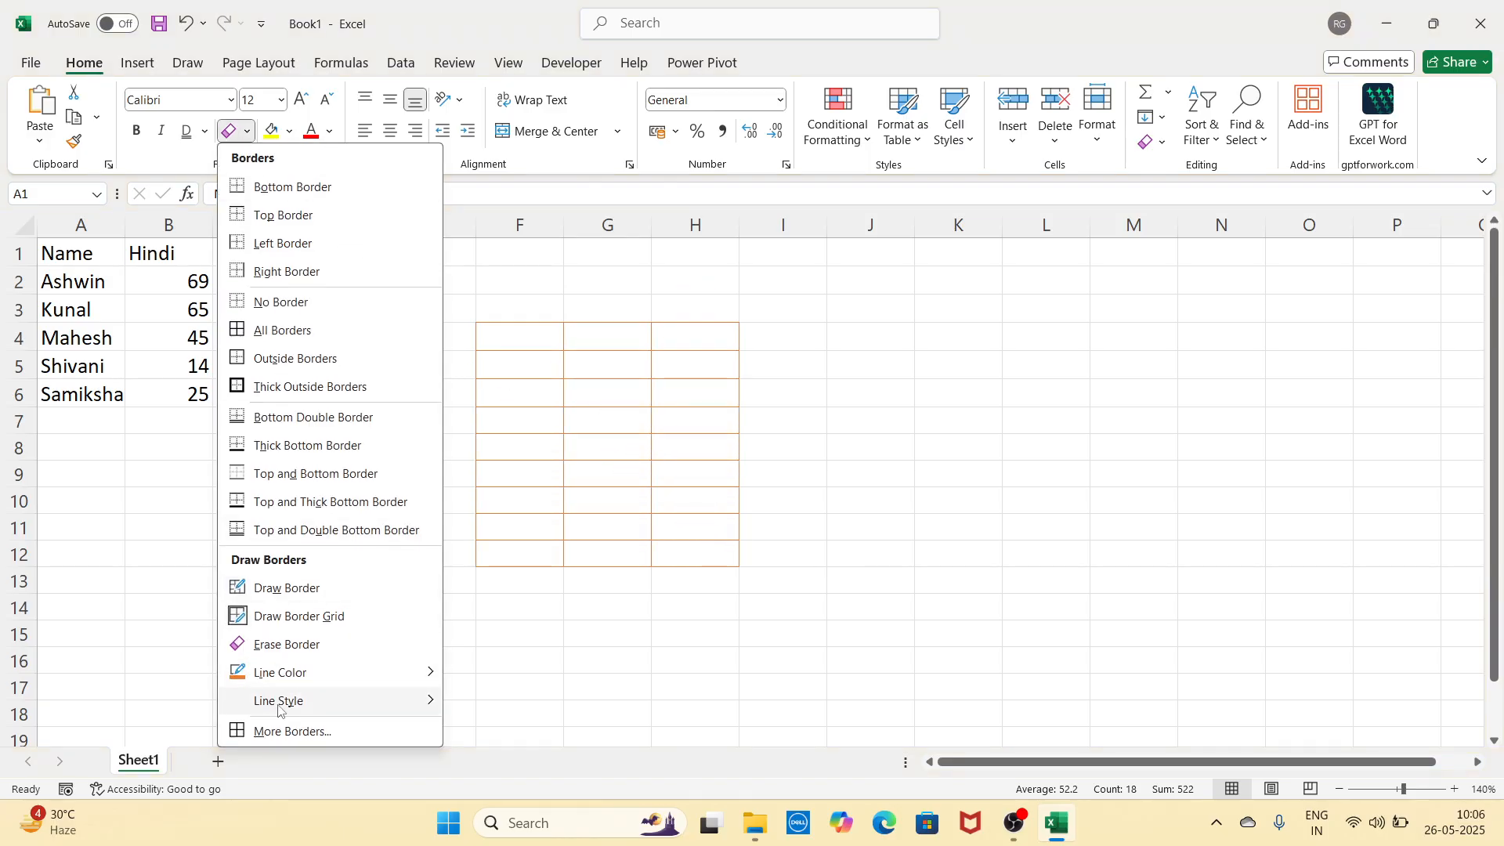
{"action": "mouse_move", "coordinate": [279, 709]}
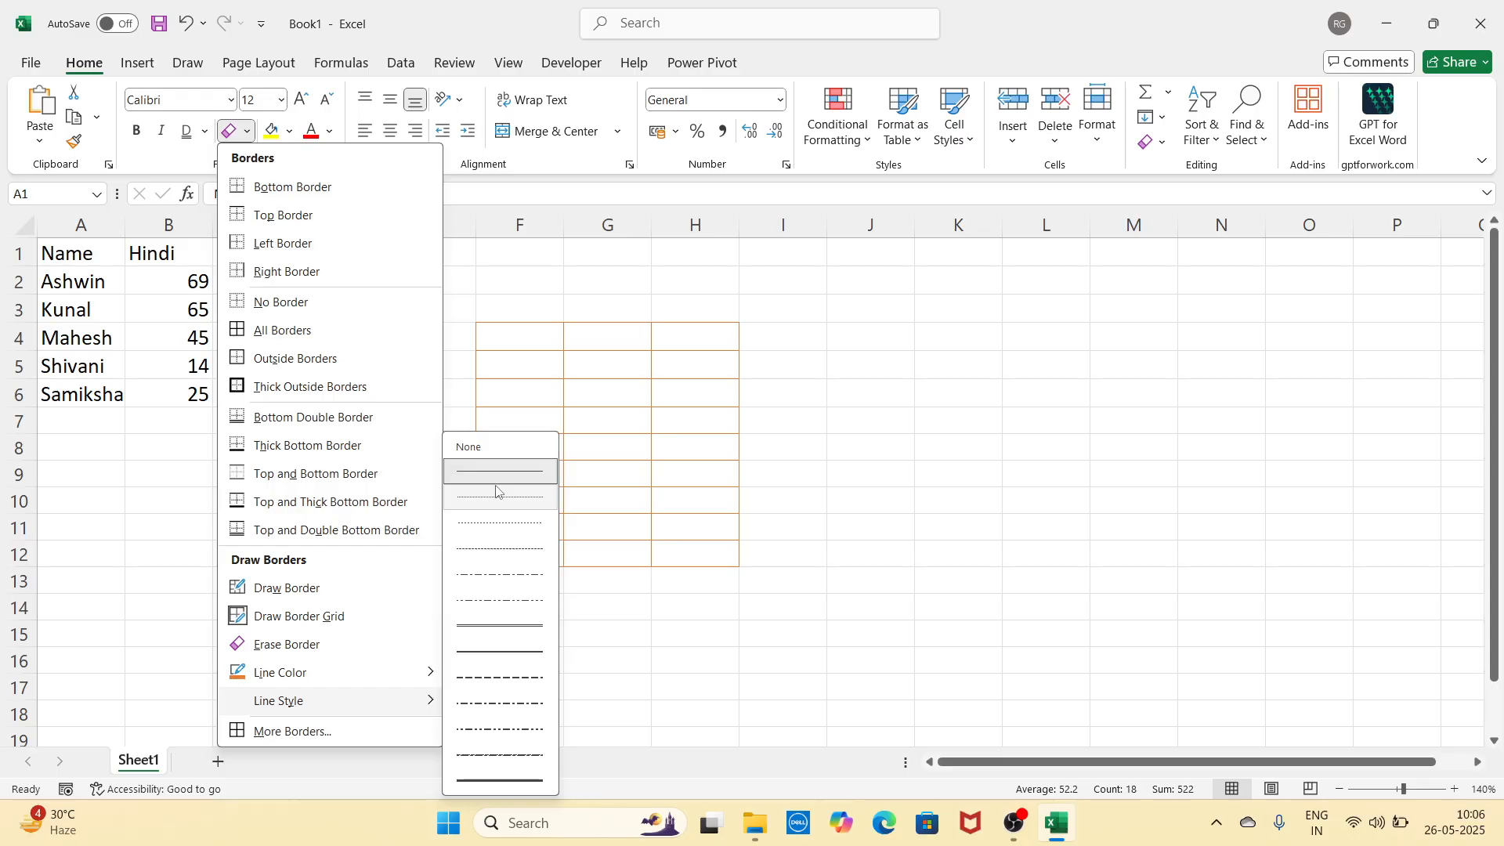
{"action": "left_click", "coordinate": [502, 678]}
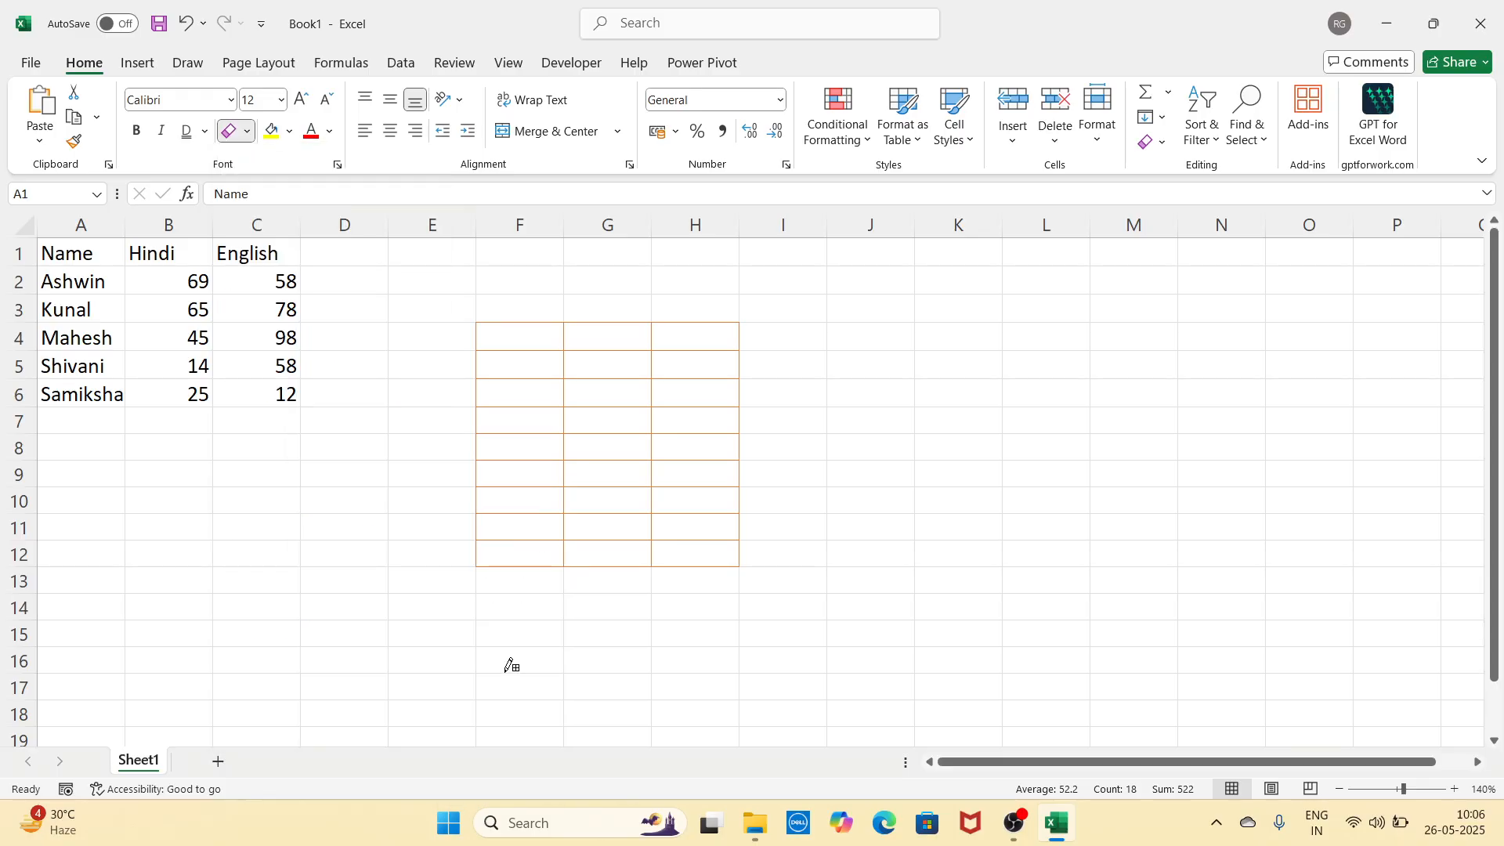
{"action": "left_click_drag", "start_coordinate": [795, 357], "coordinate": [1096, 595]}
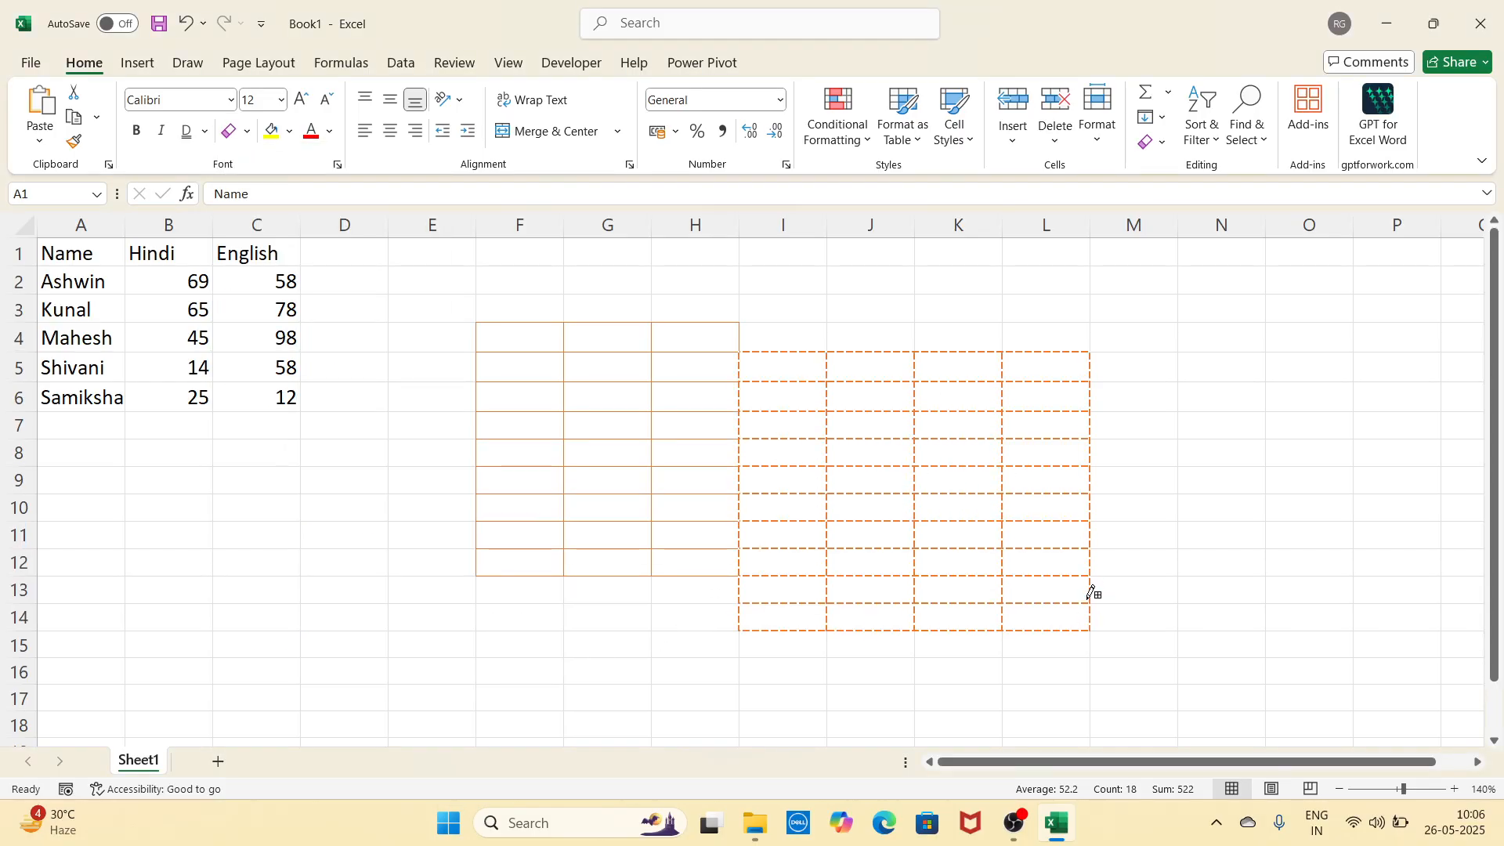
{"action": "key", "text": "ctrl+z"}
{"action": "key", "text": "ctrl+z"}
{"action": "key", "text": "ctrl+z"}
{"action": "key", "text": "ctrl+z"}
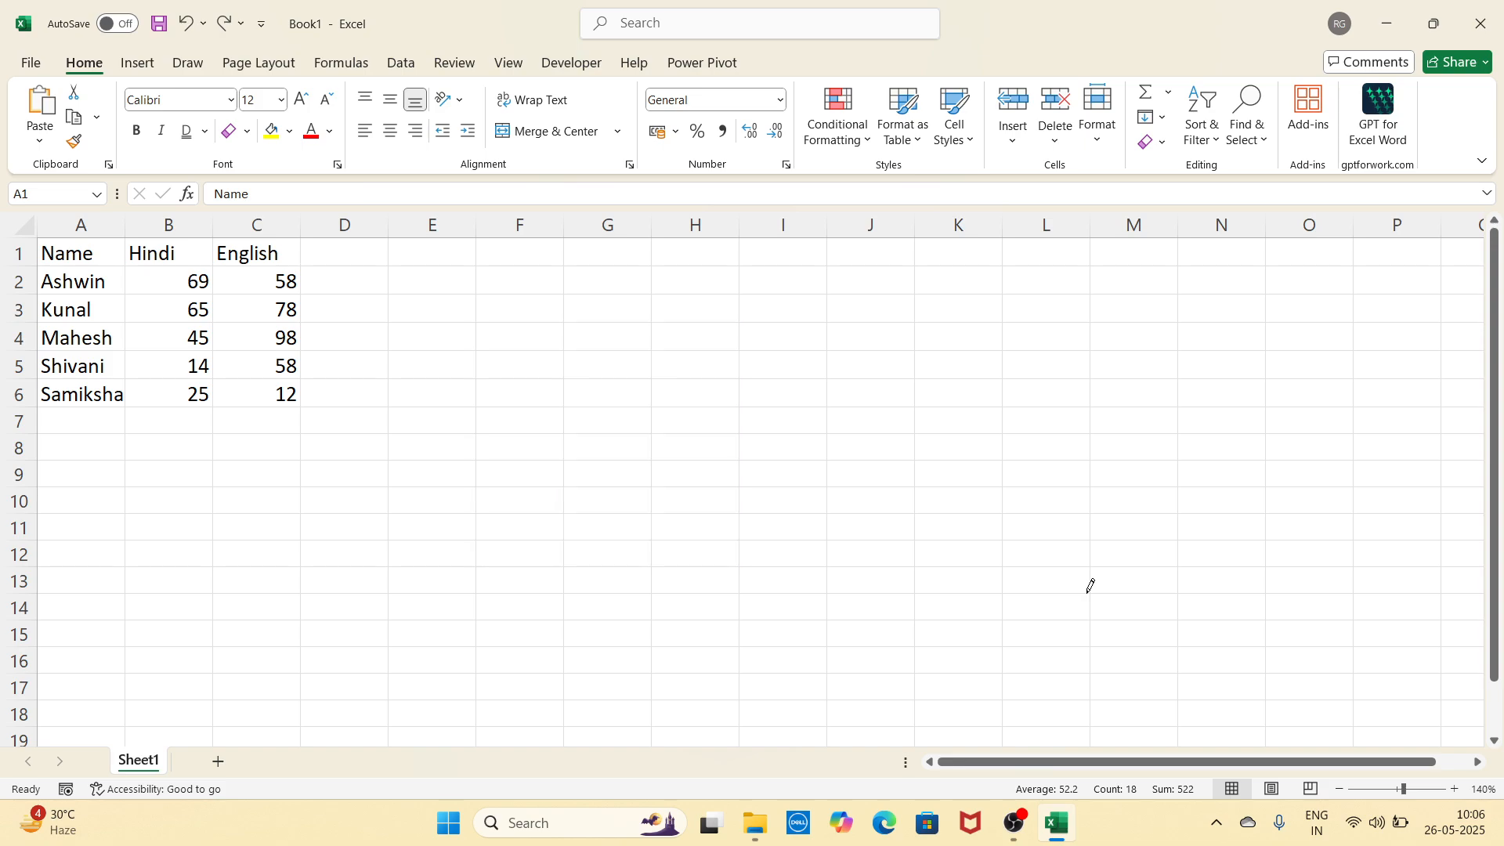
{"action": "key", "text": "ctrl+z"}
{"action": "key", "text": "ctrl+z"}
{"action": "key", "text": "ctrl+z"}
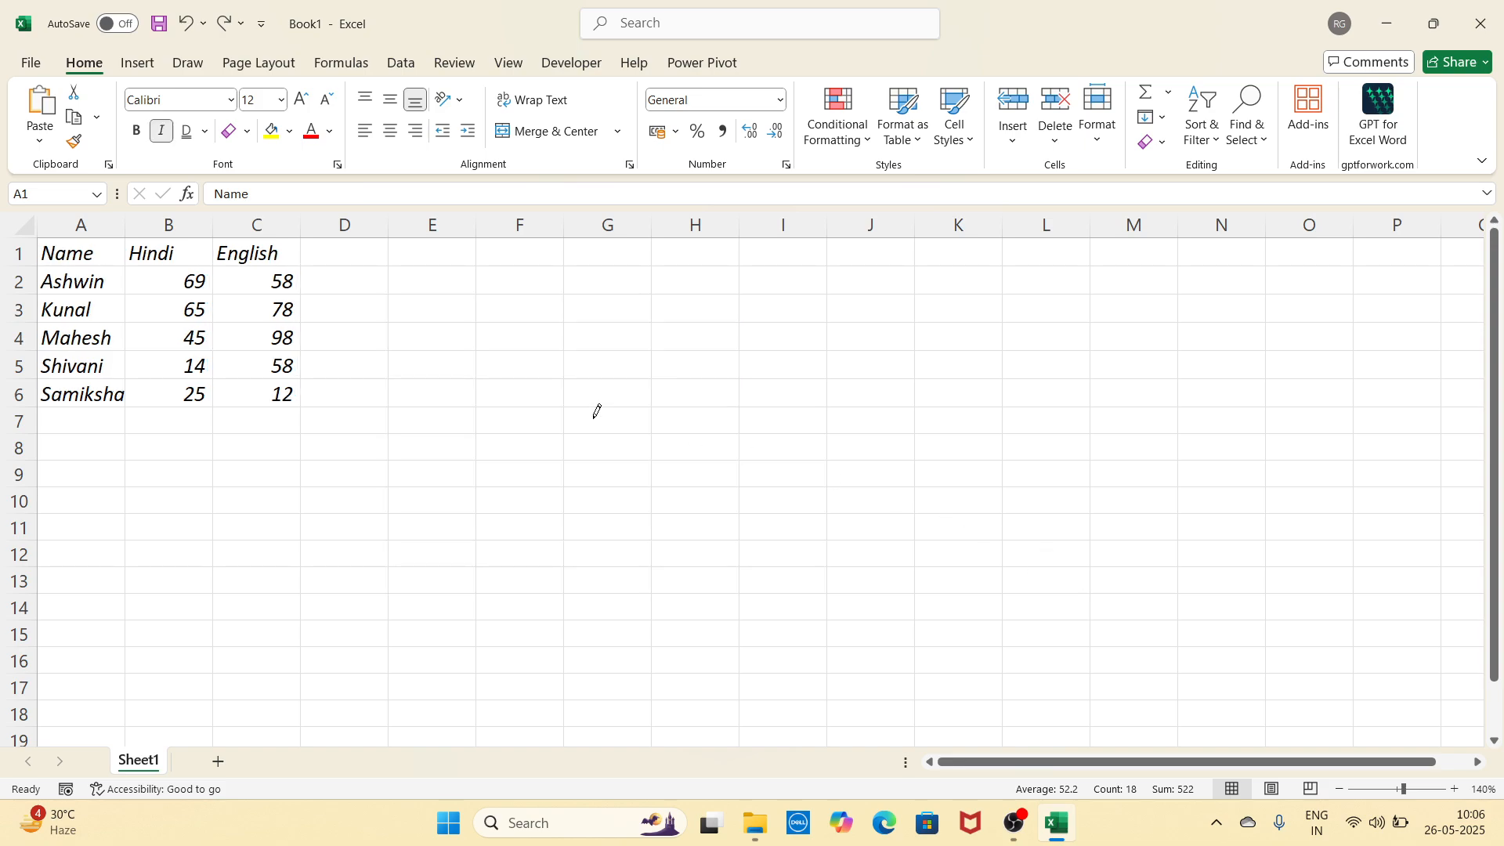
{"action": "key", "text": "ctrl+z"}
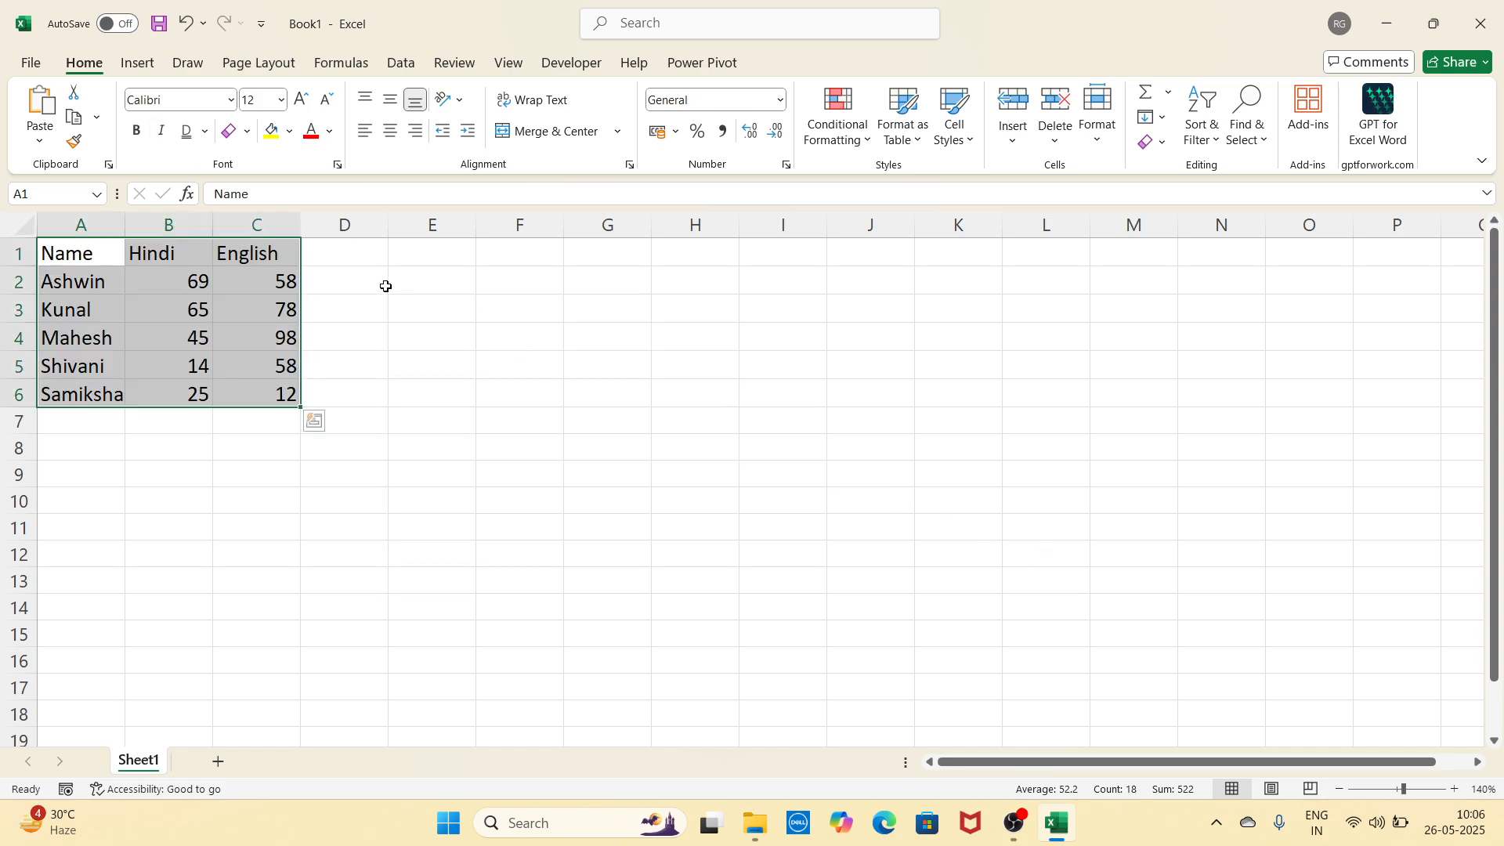
{"action": "left_click", "coordinate": [289, 141]}
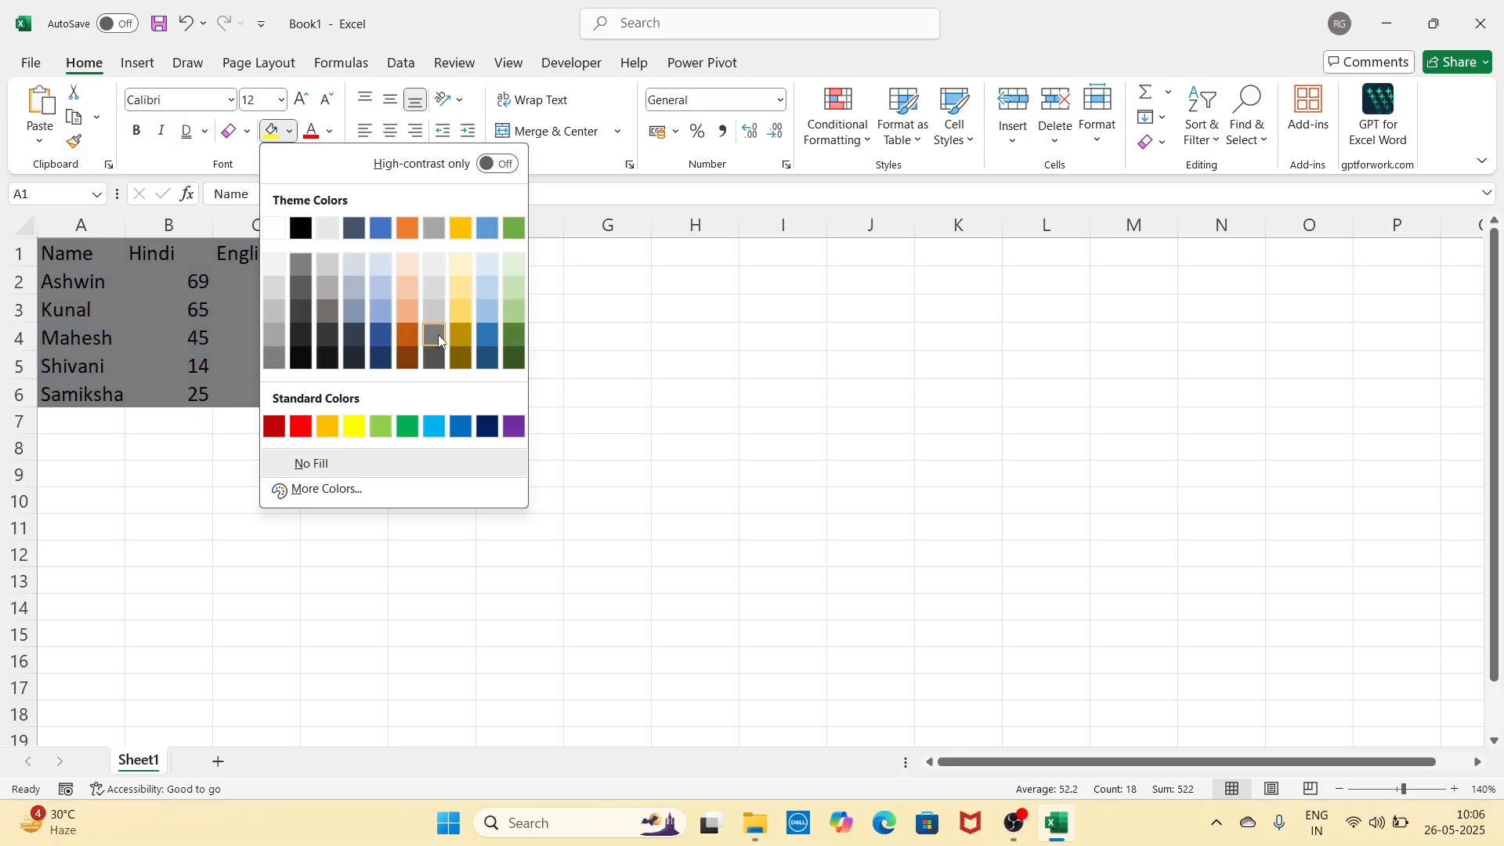
{"action": "left_click", "coordinate": [671, 335]}
{"action": "left_click", "coordinate": [413, 312]}
{"action": "left_click", "coordinate": [61, 255]}
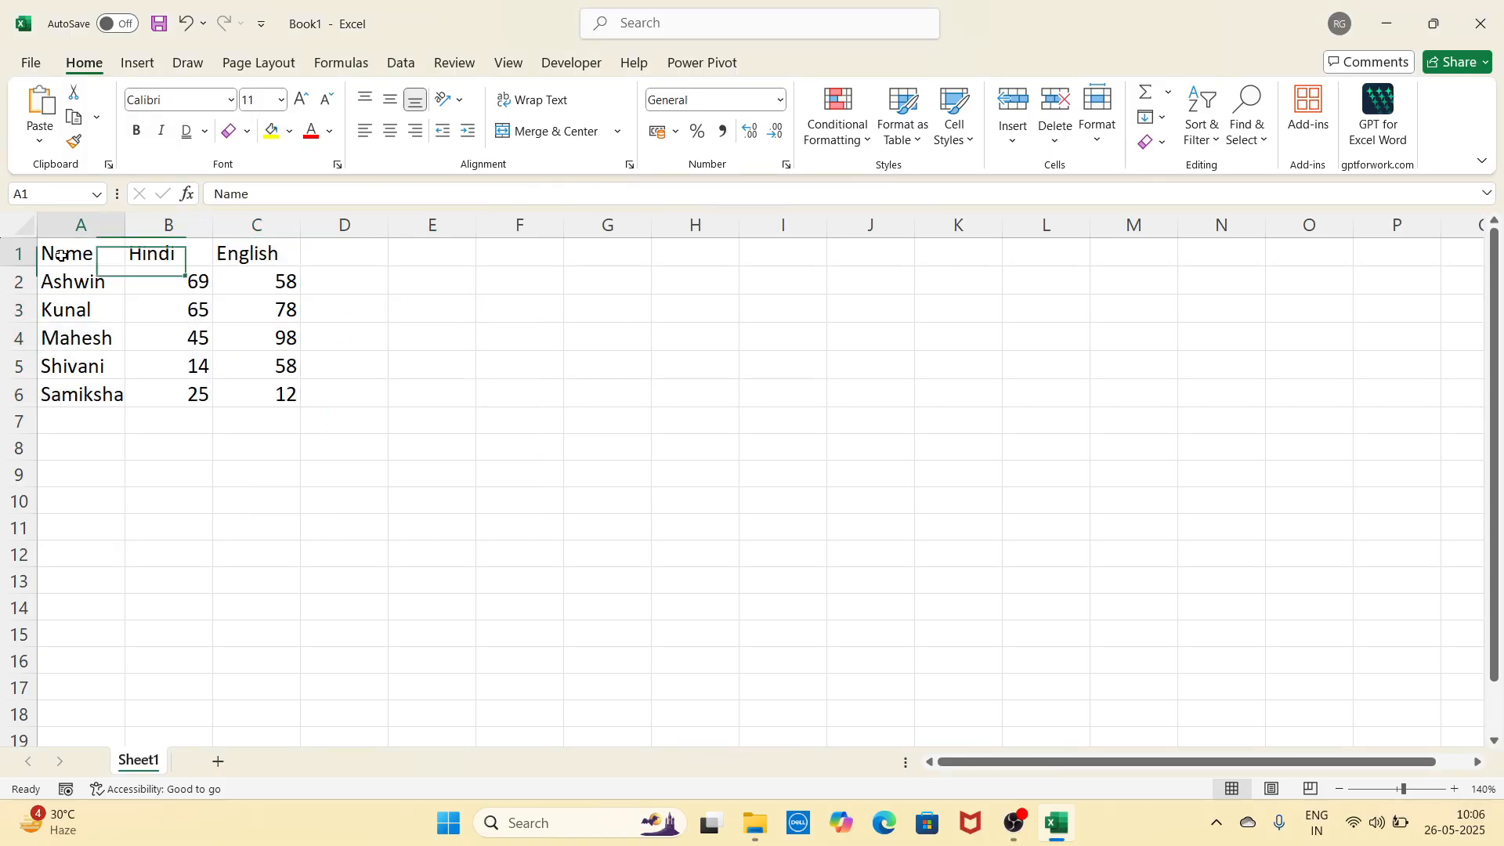
{"action": "left_click_drag", "start_coordinate": [62, 255], "coordinate": [290, 255]}
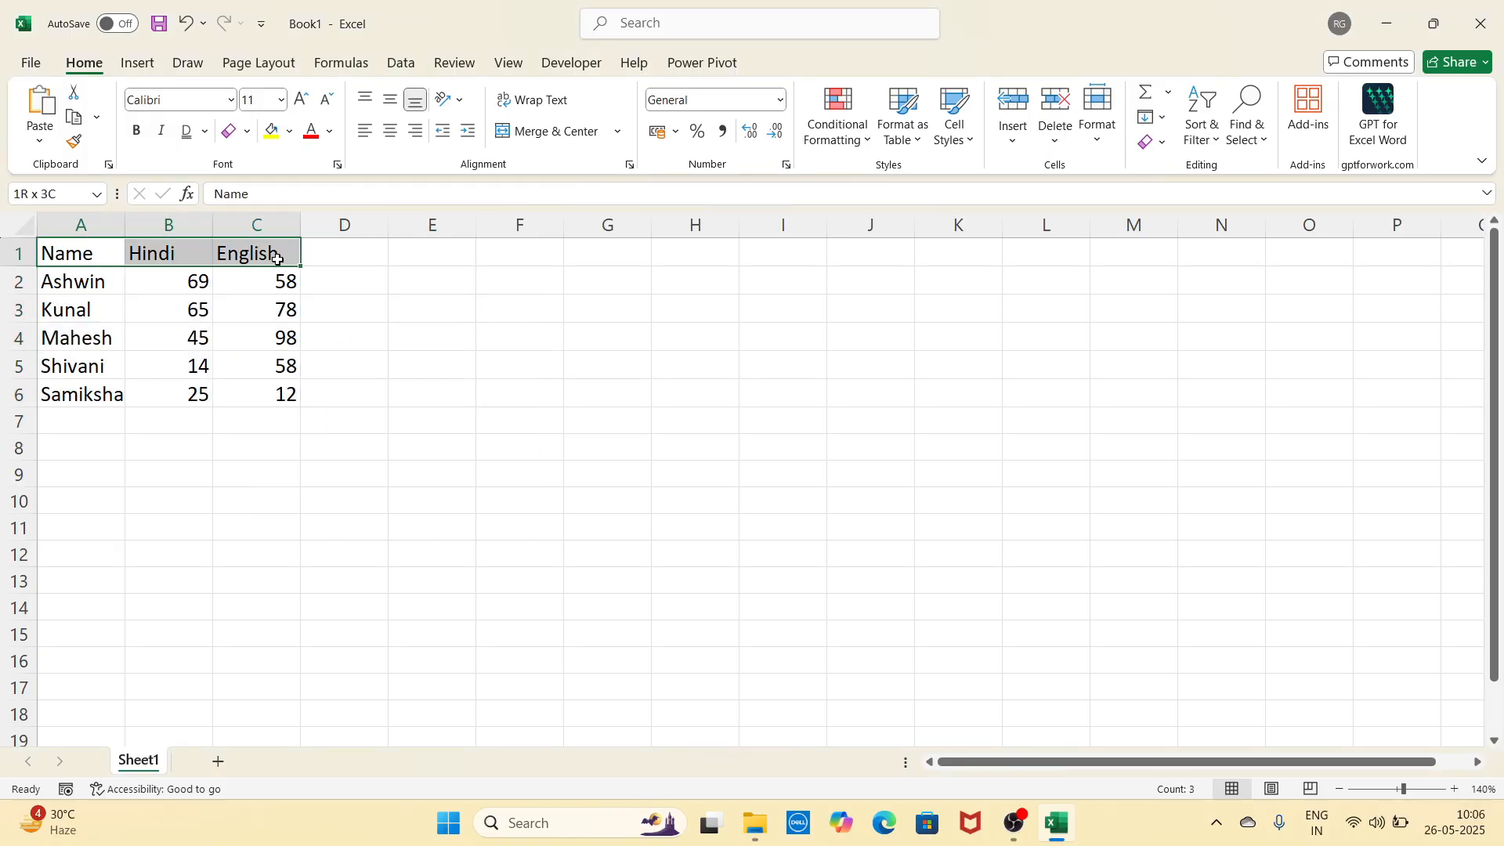
{"action": "left_click", "coordinate": [291, 135]}
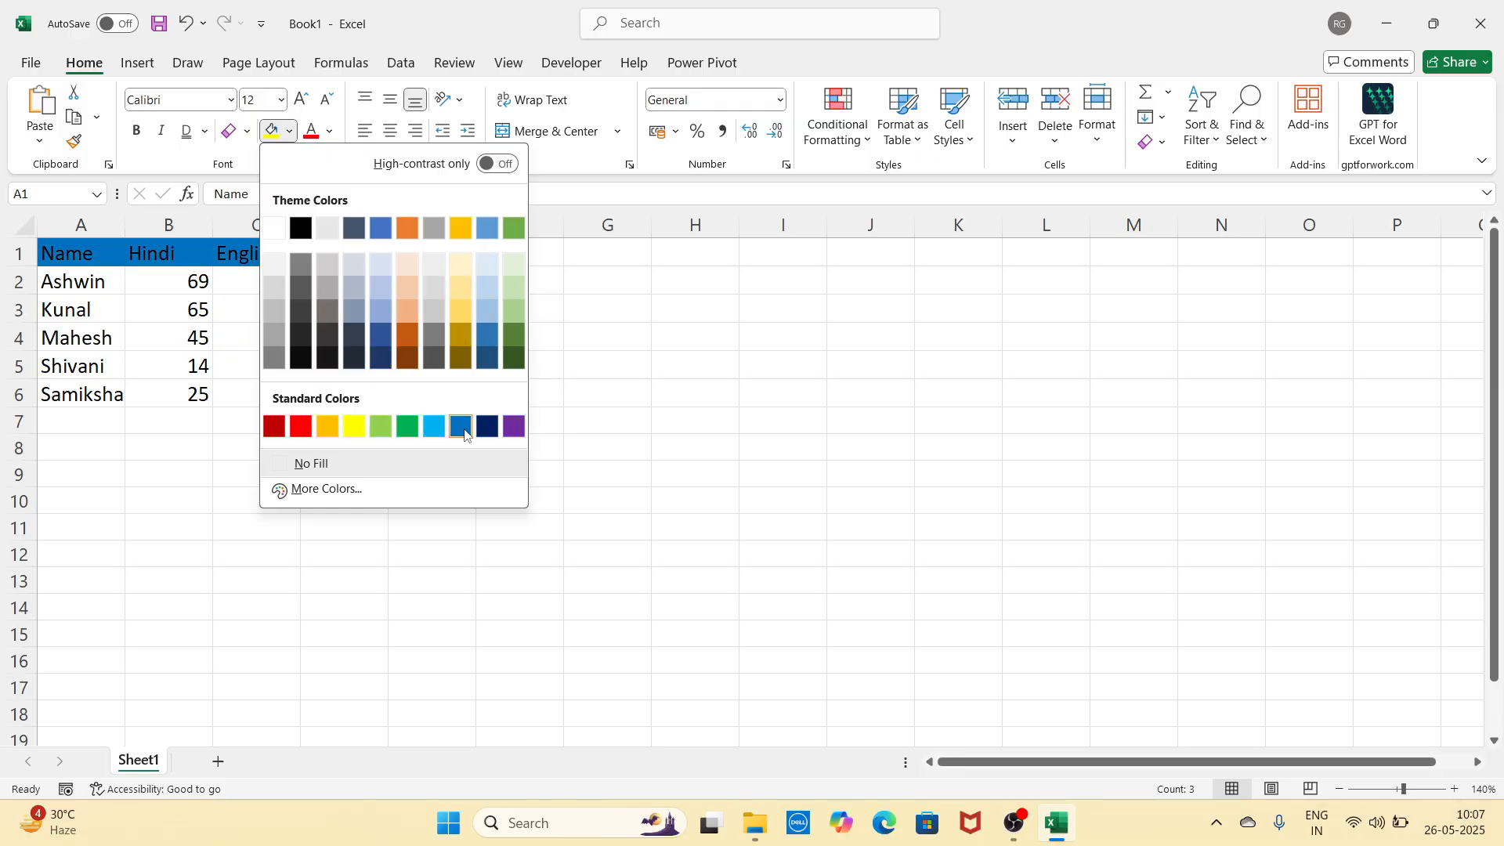
{"action": "left_click", "coordinate": [650, 352]}
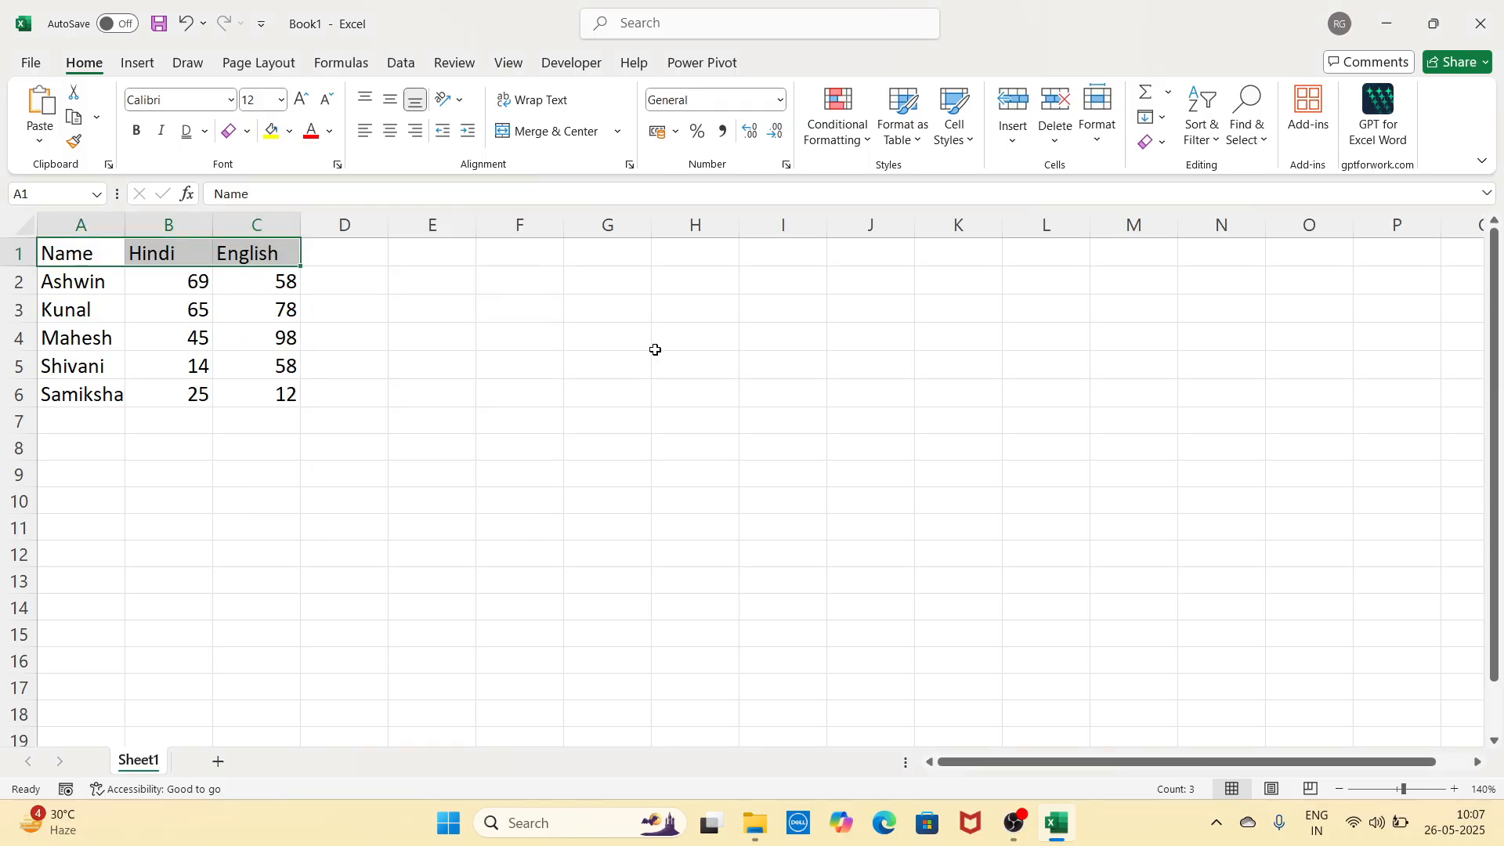
{"action": "left_click", "coordinate": [329, 132]}
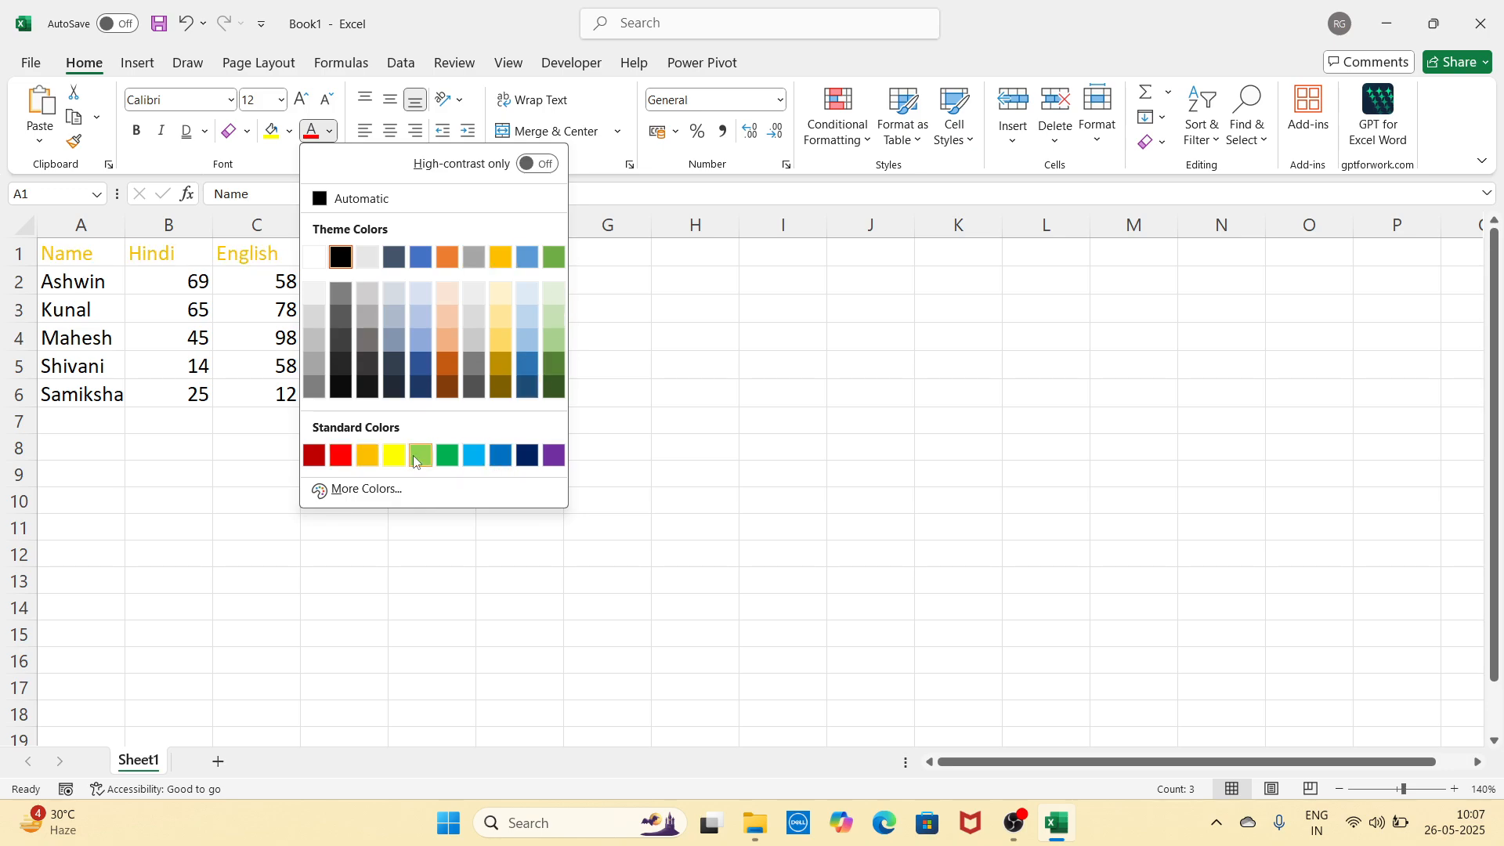
{"action": "left_click", "coordinate": [672, 431]}
{"action": "left_click", "coordinate": [489, 317]}
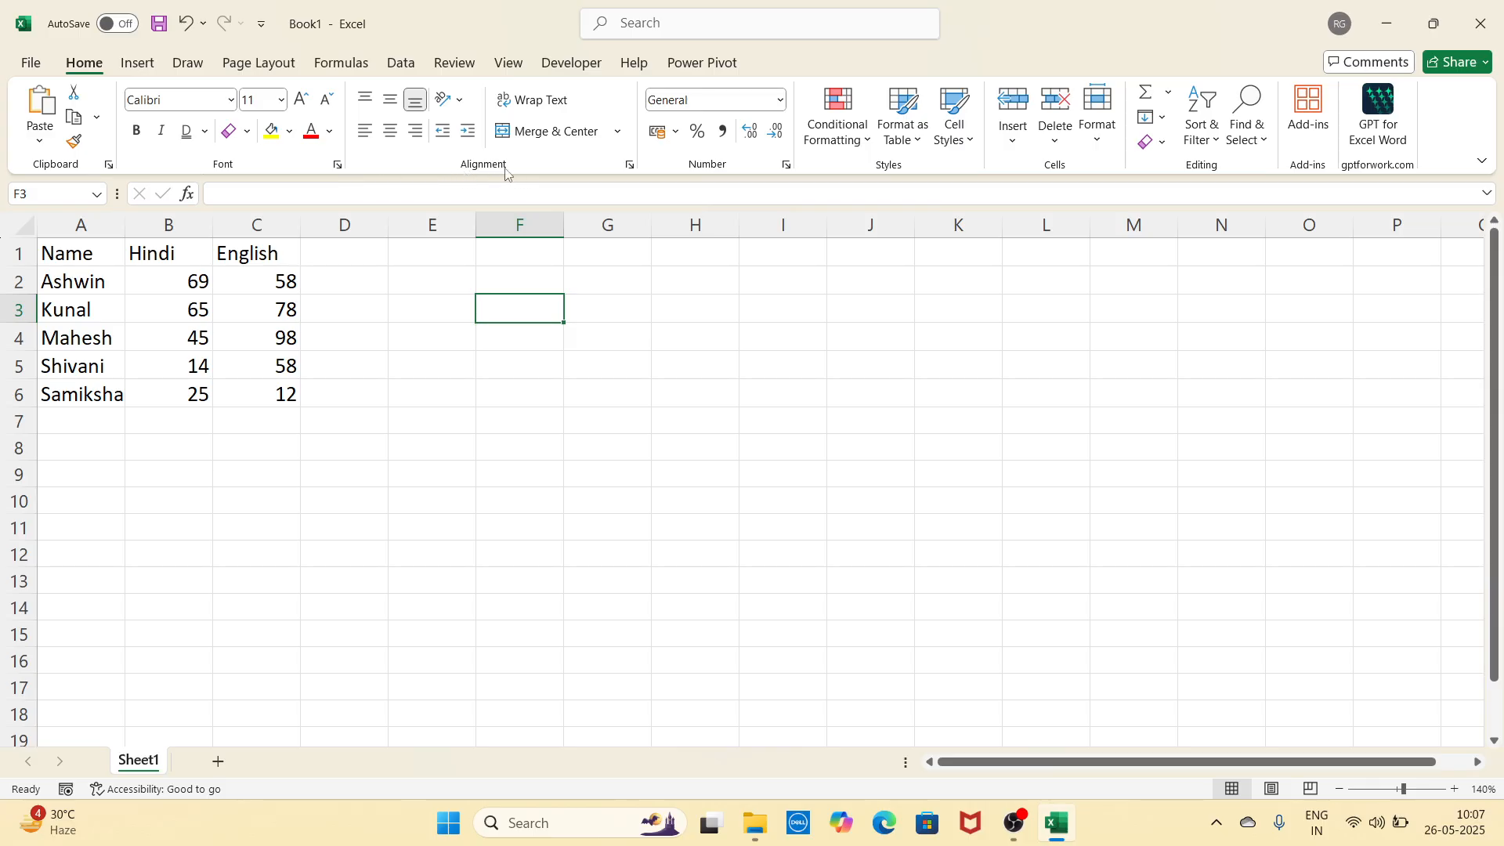
Step: Select A1:C6 and, after trying left and right alignment, centre its contents horizontally
{"action": "left_click", "coordinate": [352, 439]}
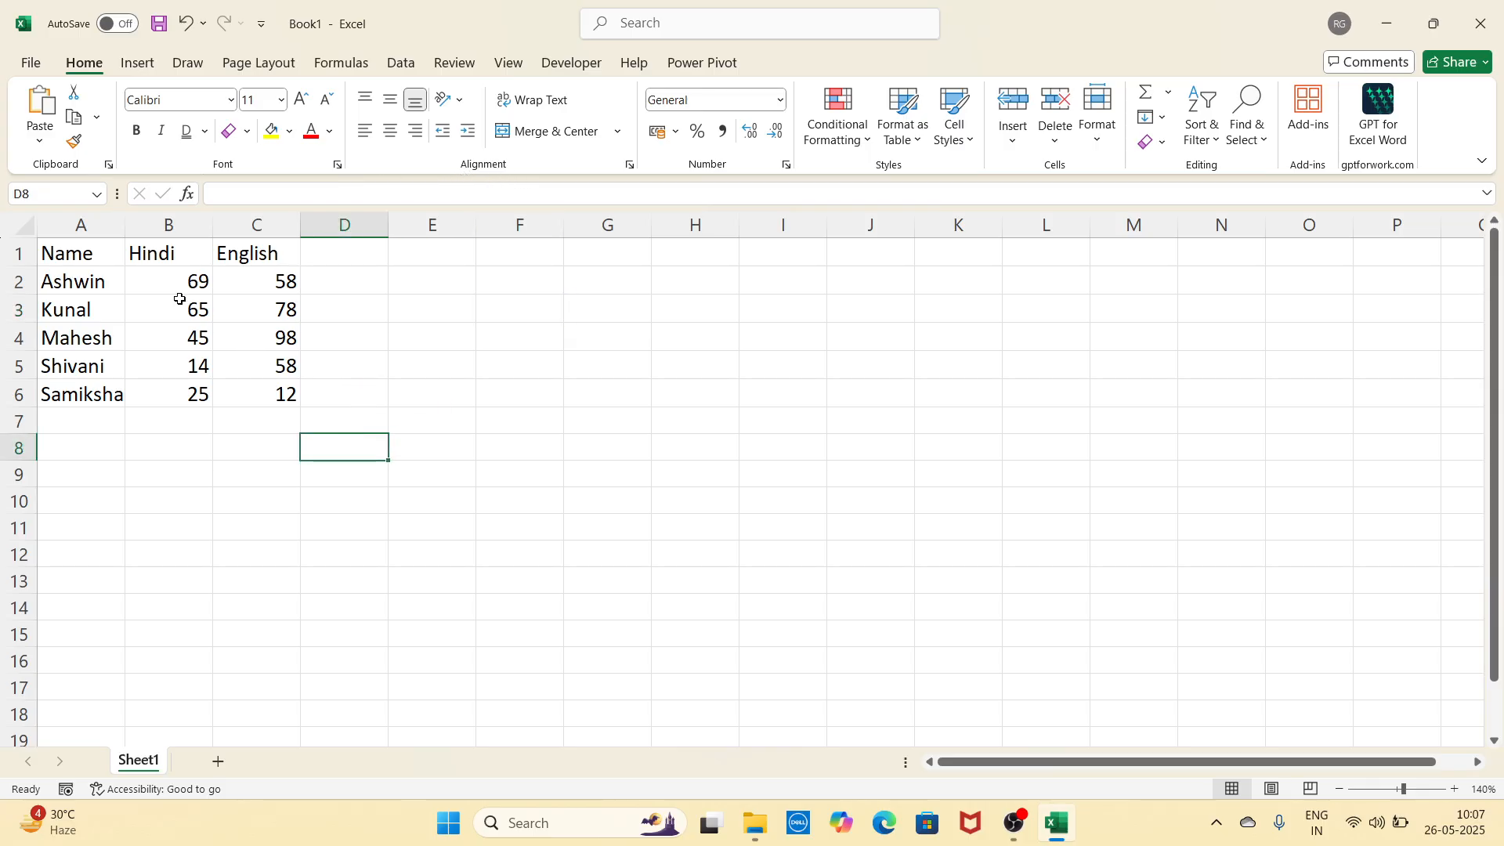
{"action": "left_click_drag", "start_coordinate": [110, 258], "coordinate": [262, 392]}
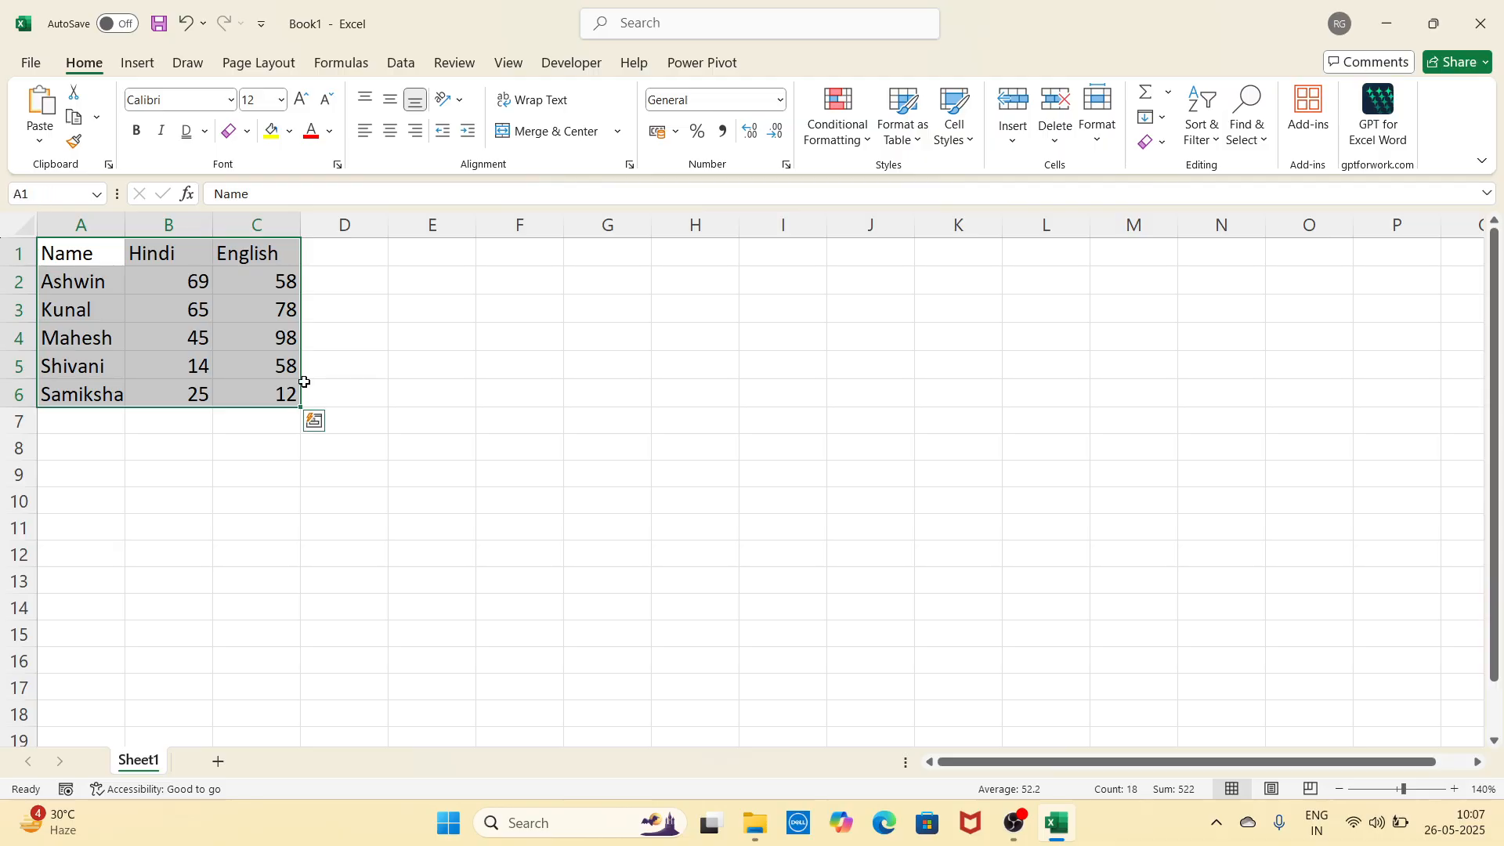
{"action": "left_click", "coordinate": [392, 139]}
{"action": "left_click", "coordinate": [371, 135]}
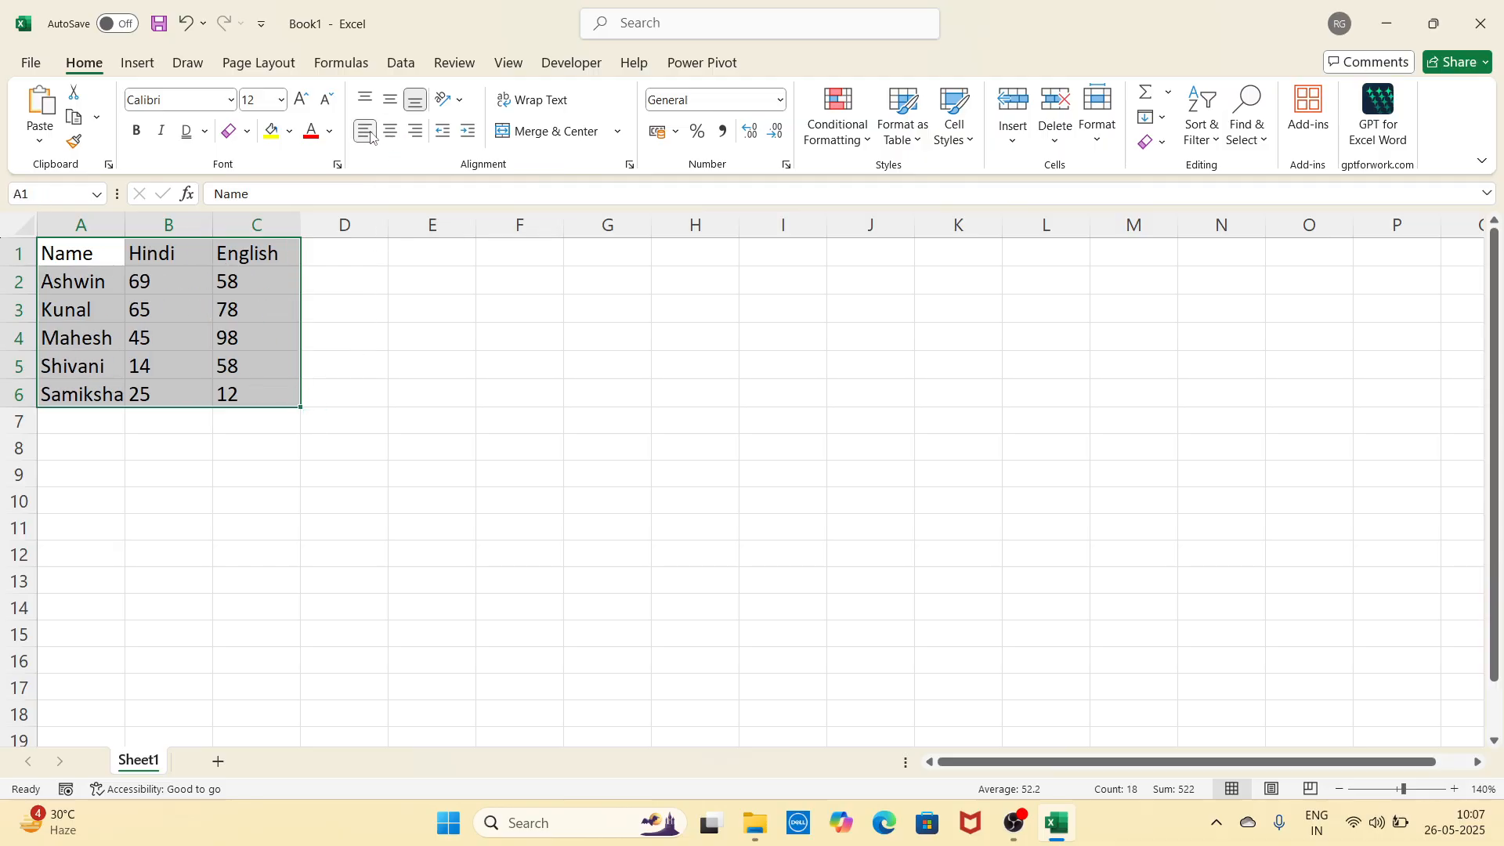
{"action": "left_click", "coordinate": [416, 133]}
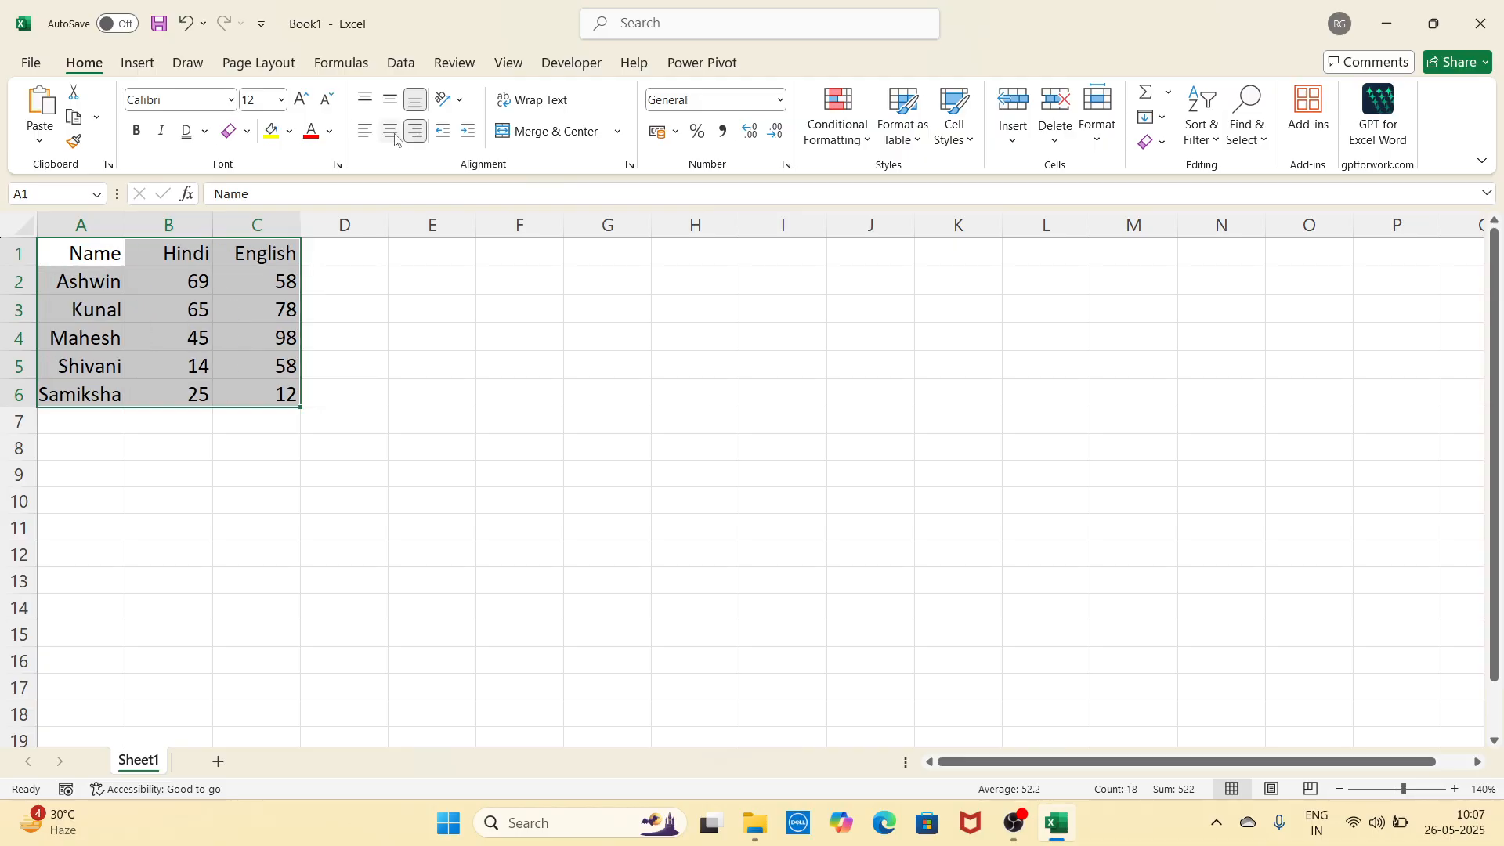
{"action": "left_click", "coordinate": [391, 133]}
{"action": "left_click", "coordinate": [425, 369]}
{"action": "left_click", "coordinate": [491, 336]}
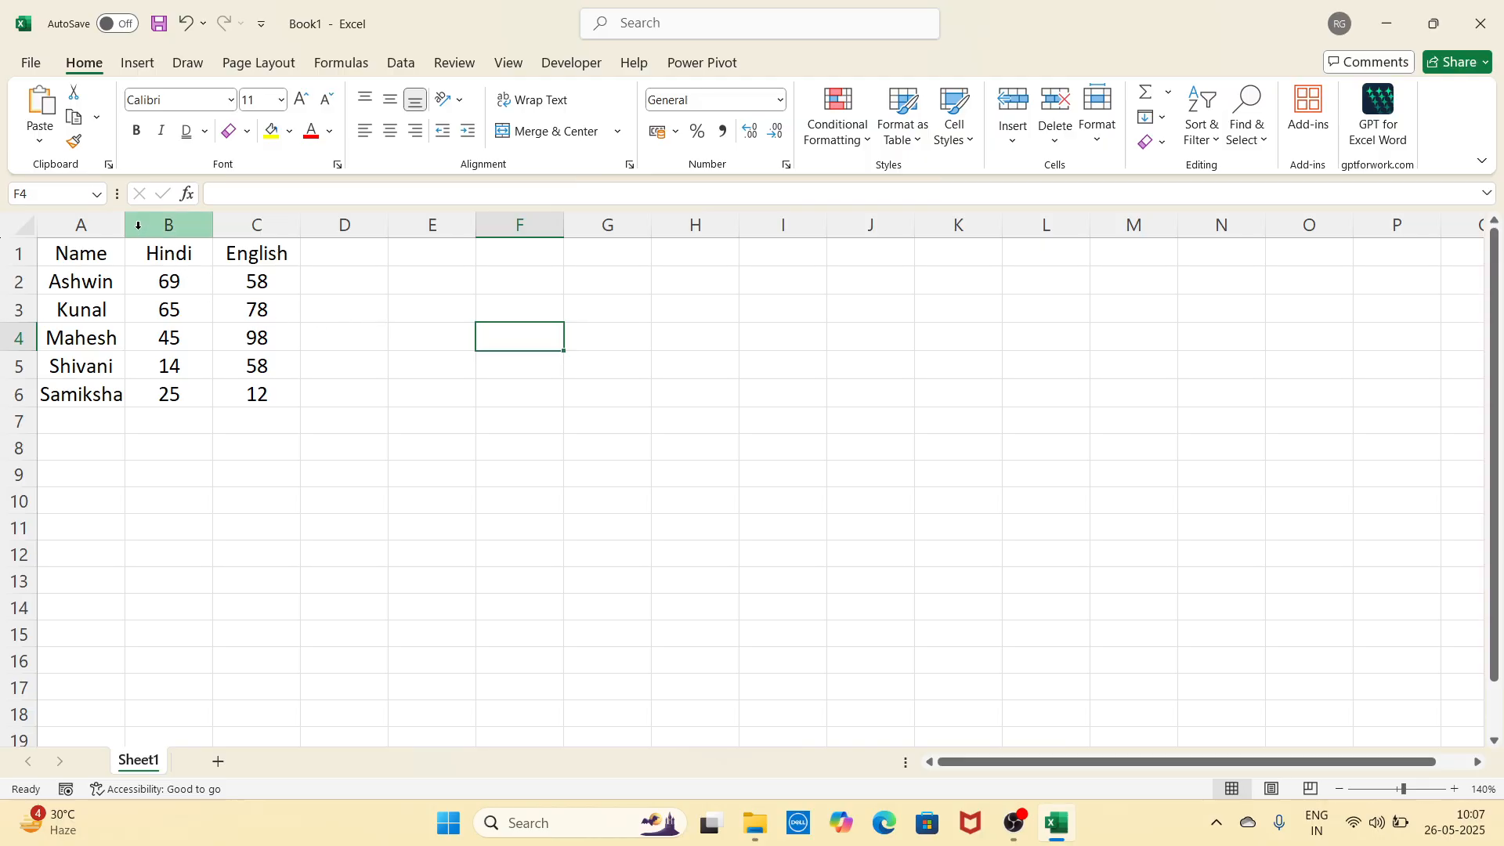
Step: Widen column A, heighten row 1, and middle-align the Name, Hindi, English headings
{"action": "left_click_drag", "start_coordinate": [126, 226], "coordinate": [164, 224]}
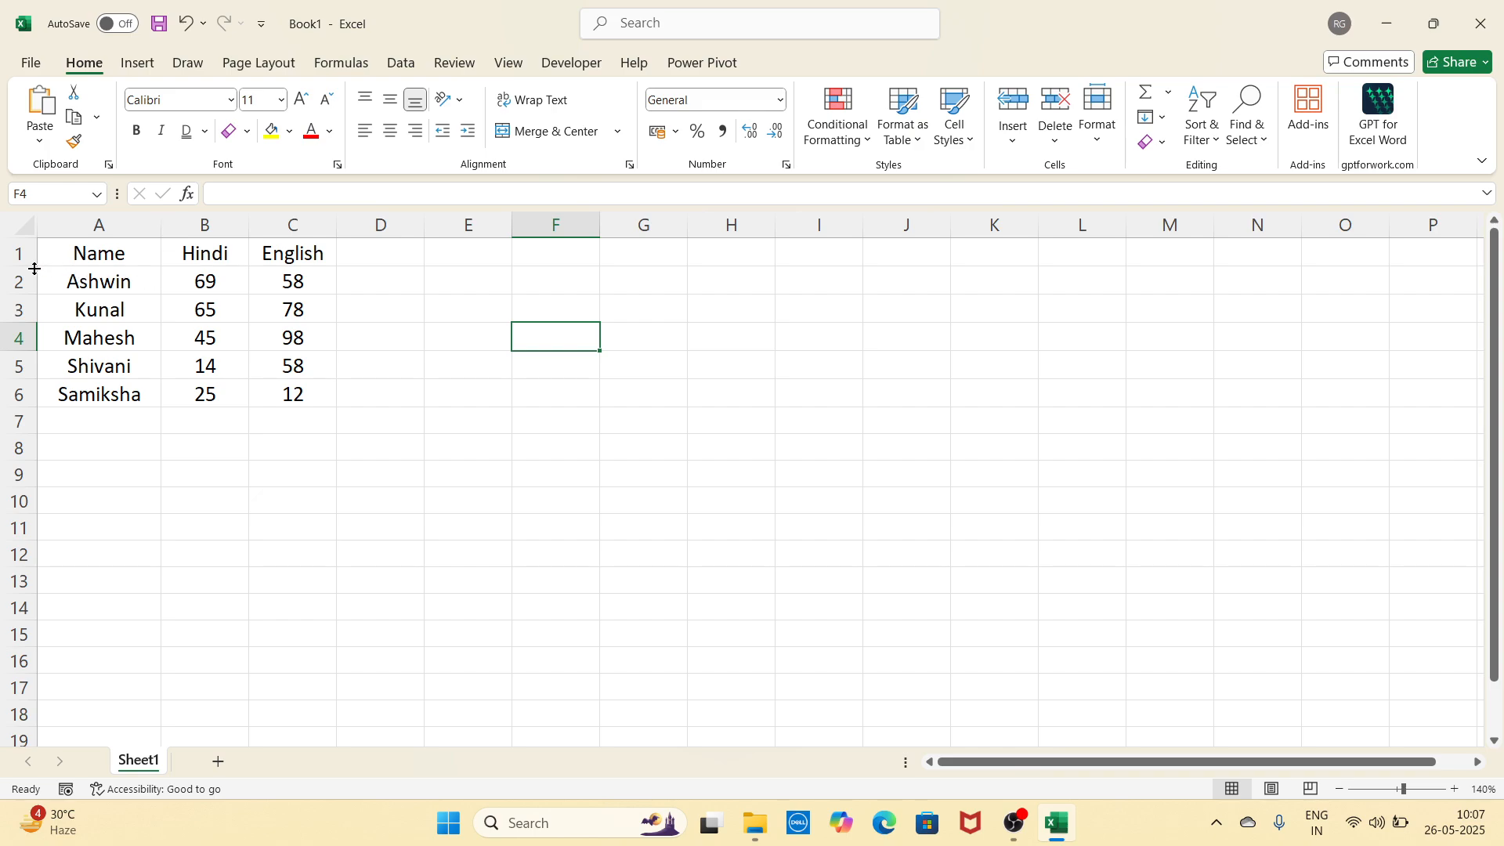
{"action": "left_click_drag", "start_coordinate": [31, 268], "coordinate": [17, 326]}
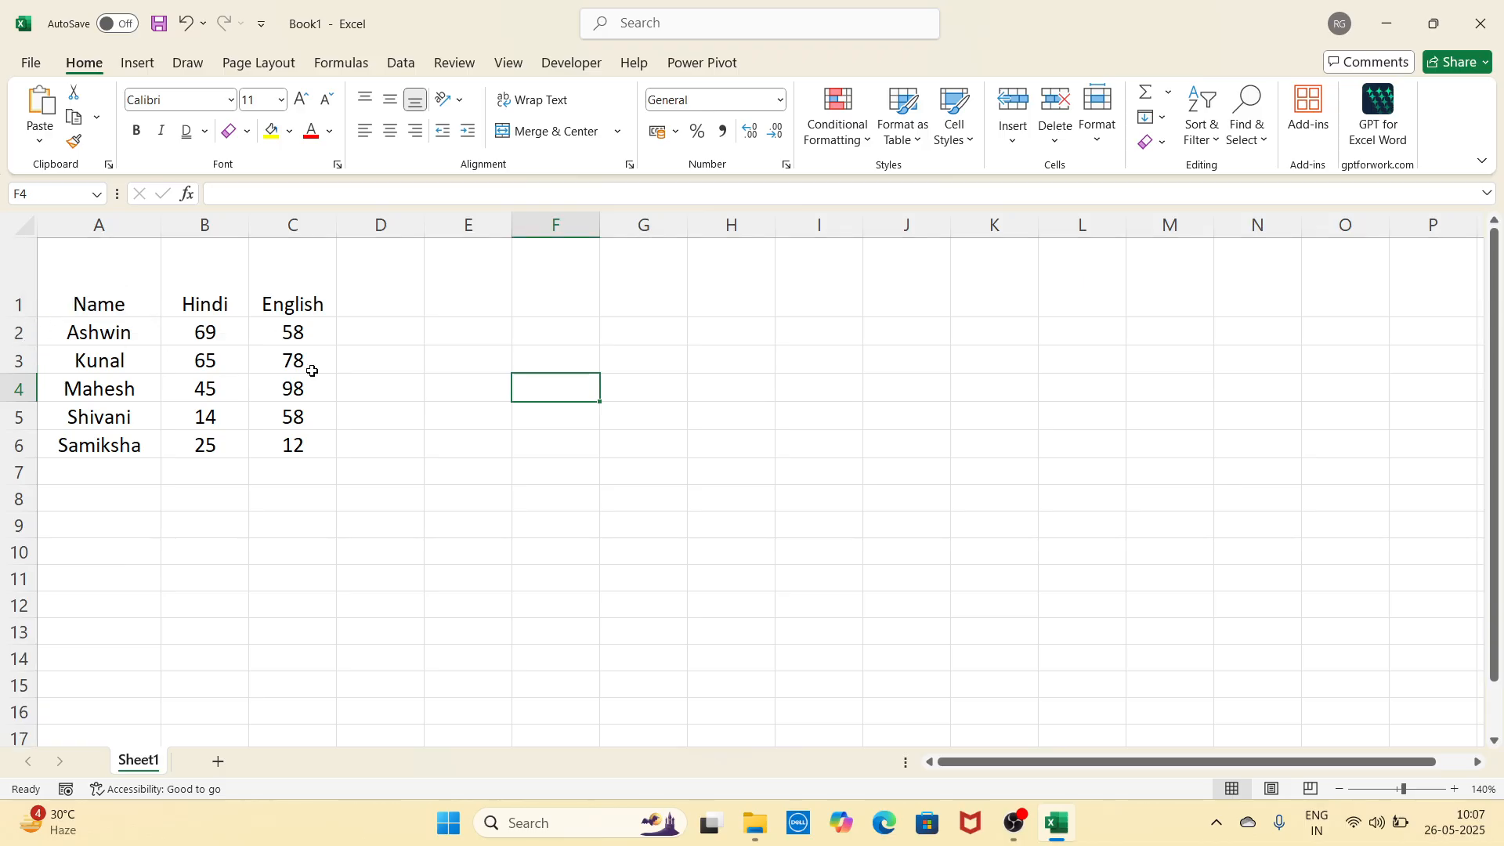
{"action": "left_click_drag", "start_coordinate": [129, 306], "coordinate": [298, 255]}
{"action": "left_click", "coordinate": [390, 100]}
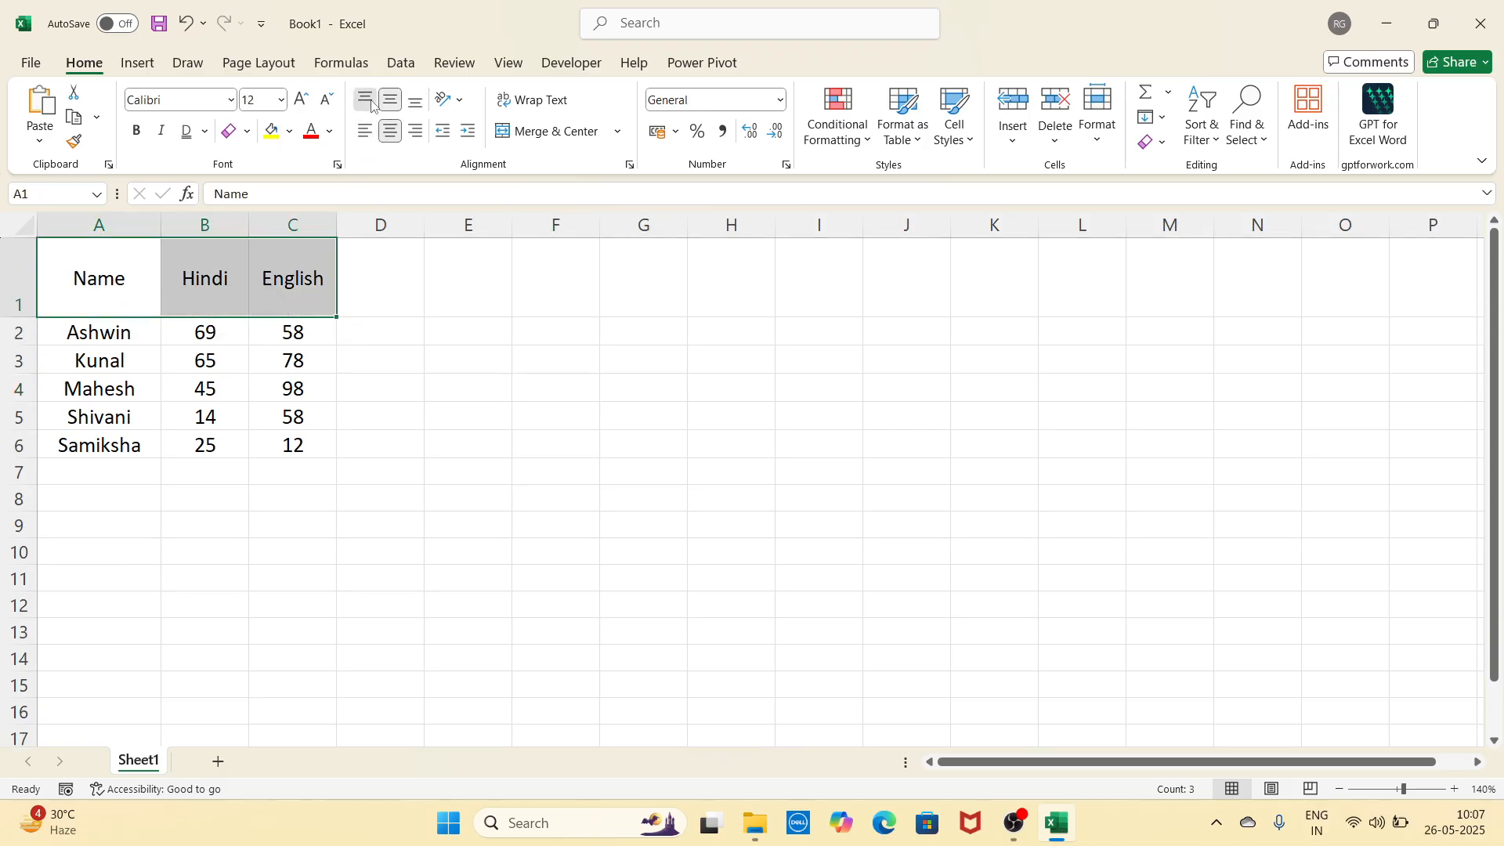
{"action": "left_click", "coordinate": [365, 100]}
{"action": "left_click", "coordinate": [390, 100]}
{"action": "left_click", "coordinate": [415, 102]}
{"action": "left_click", "coordinate": [391, 100]}
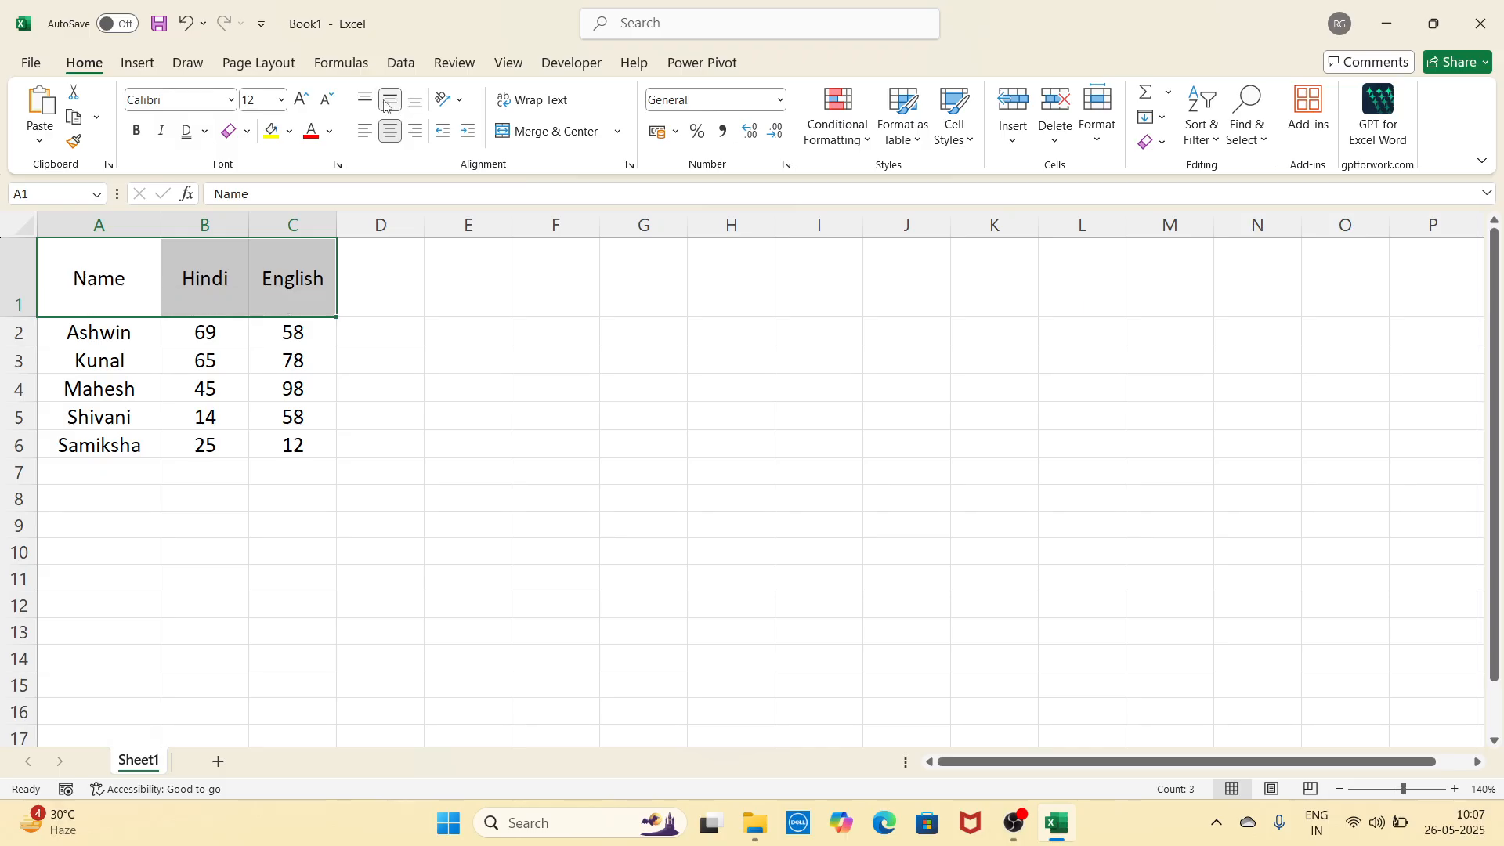
{"action": "left_click", "coordinate": [459, 109]}
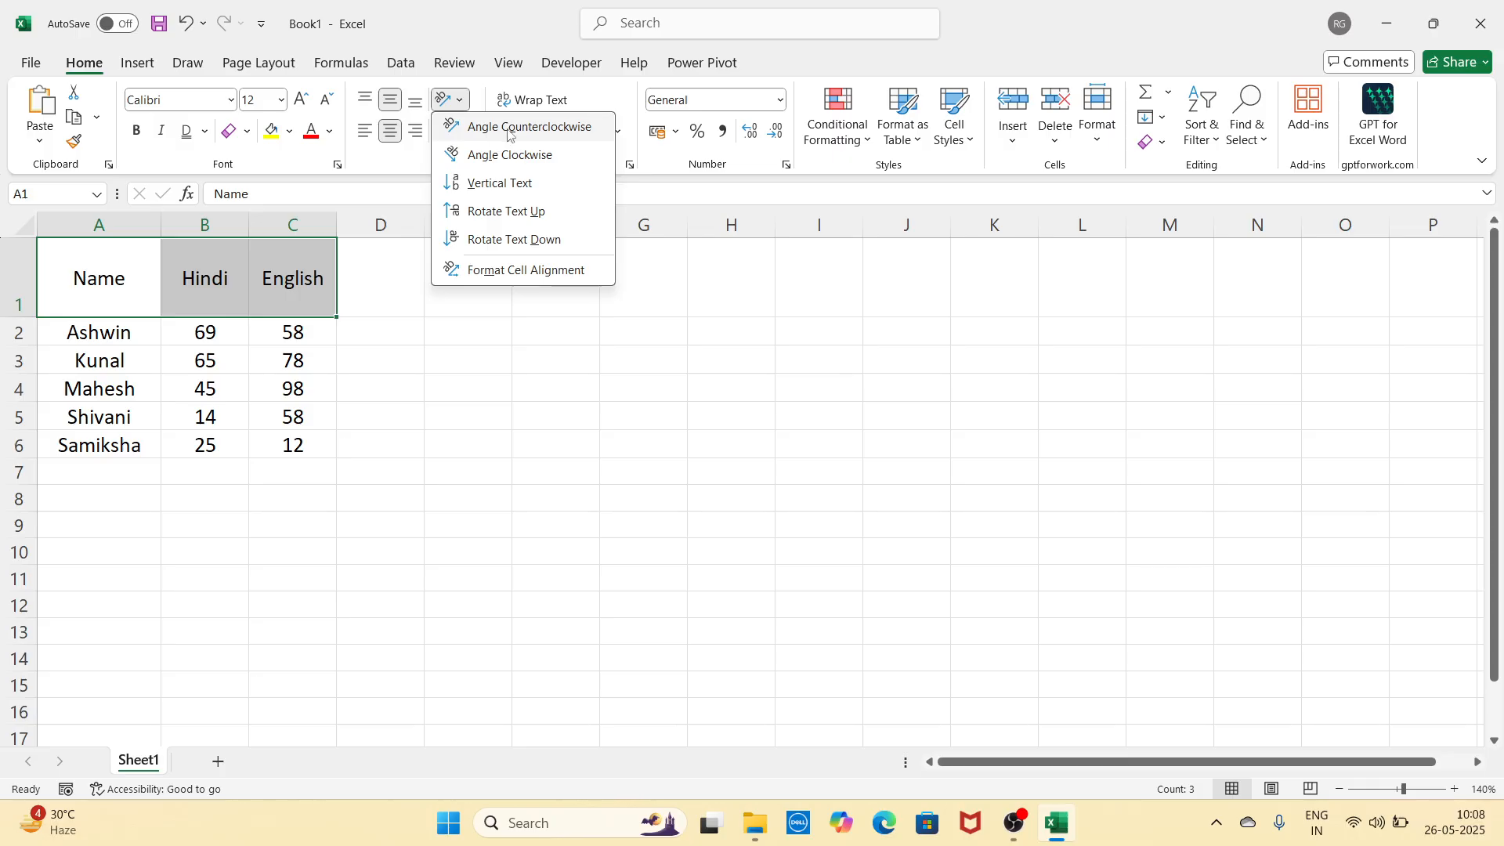
{"action": "left_click", "coordinate": [546, 130]}
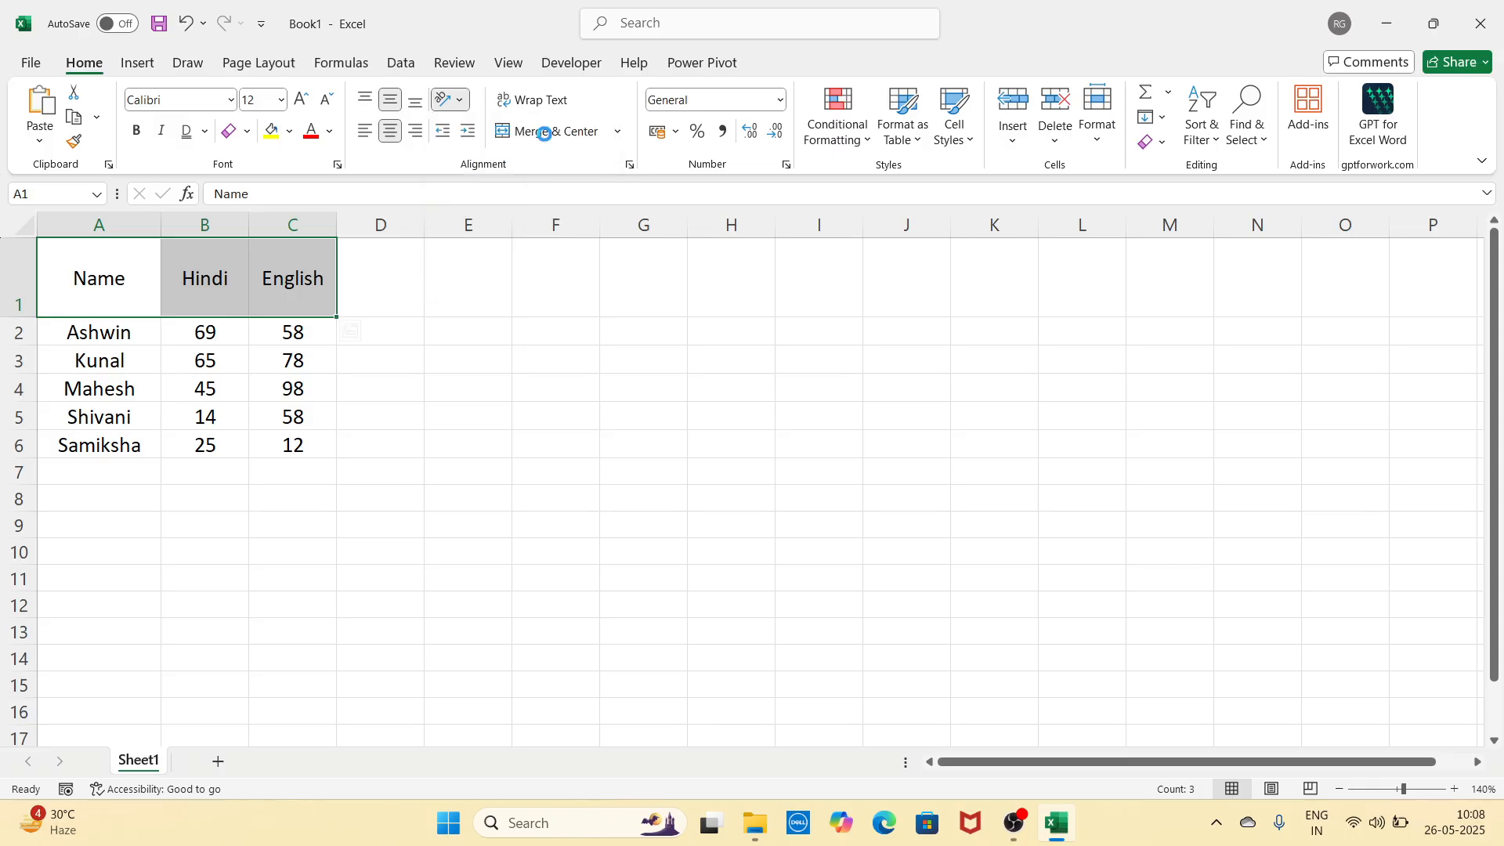
{"action": "left_click", "coordinate": [464, 102]}
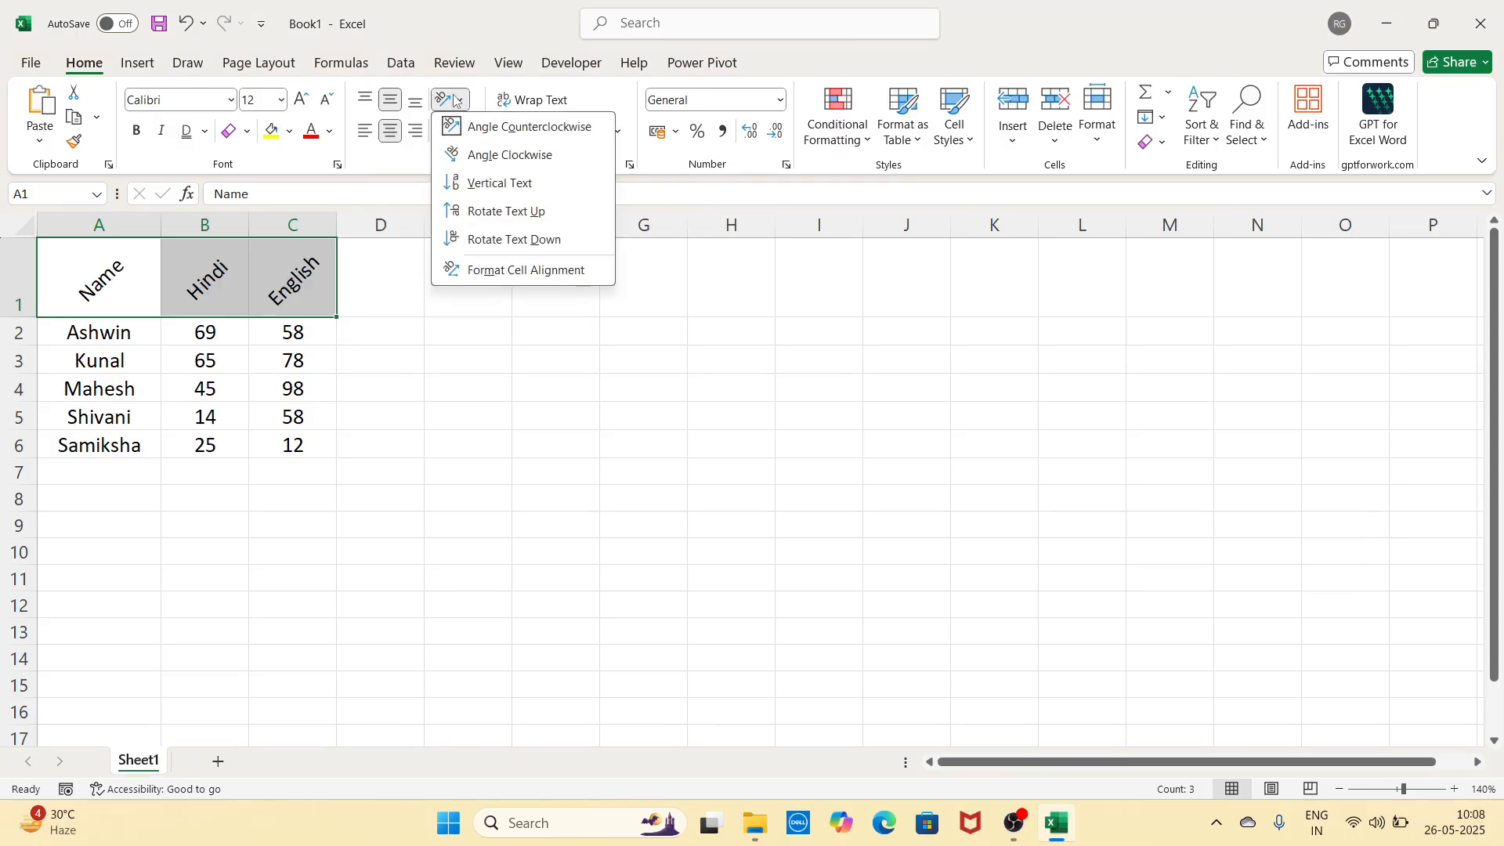
{"action": "left_click", "coordinate": [489, 164]}
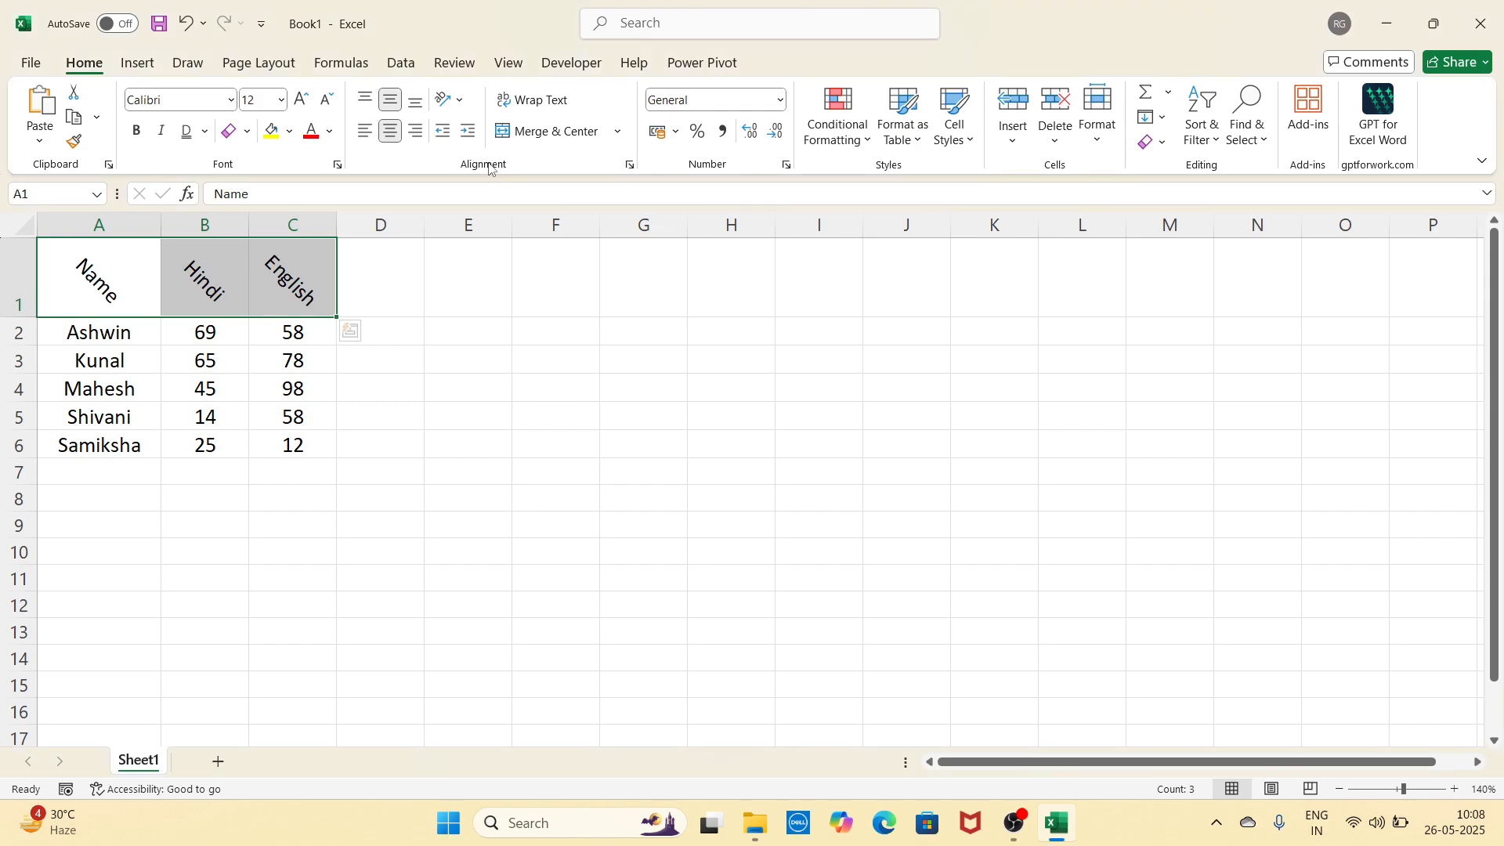
{"action": "left_click", "coordinate": [450, 100]}
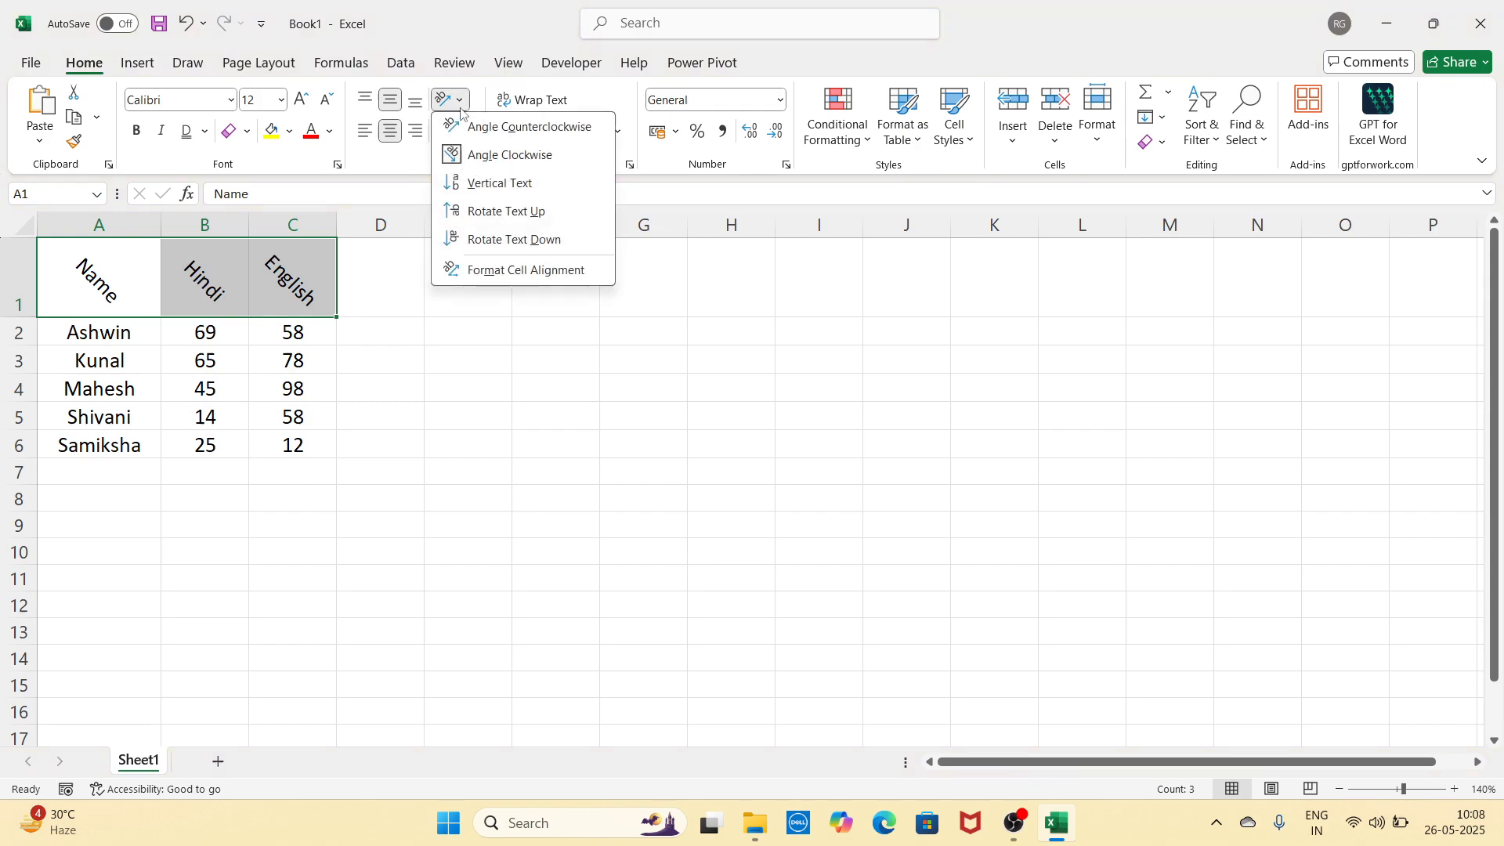
{"action": "left_click", "coordinate": [477, 183]}
{"action": "left_click", "coordinate": [380, 356]}
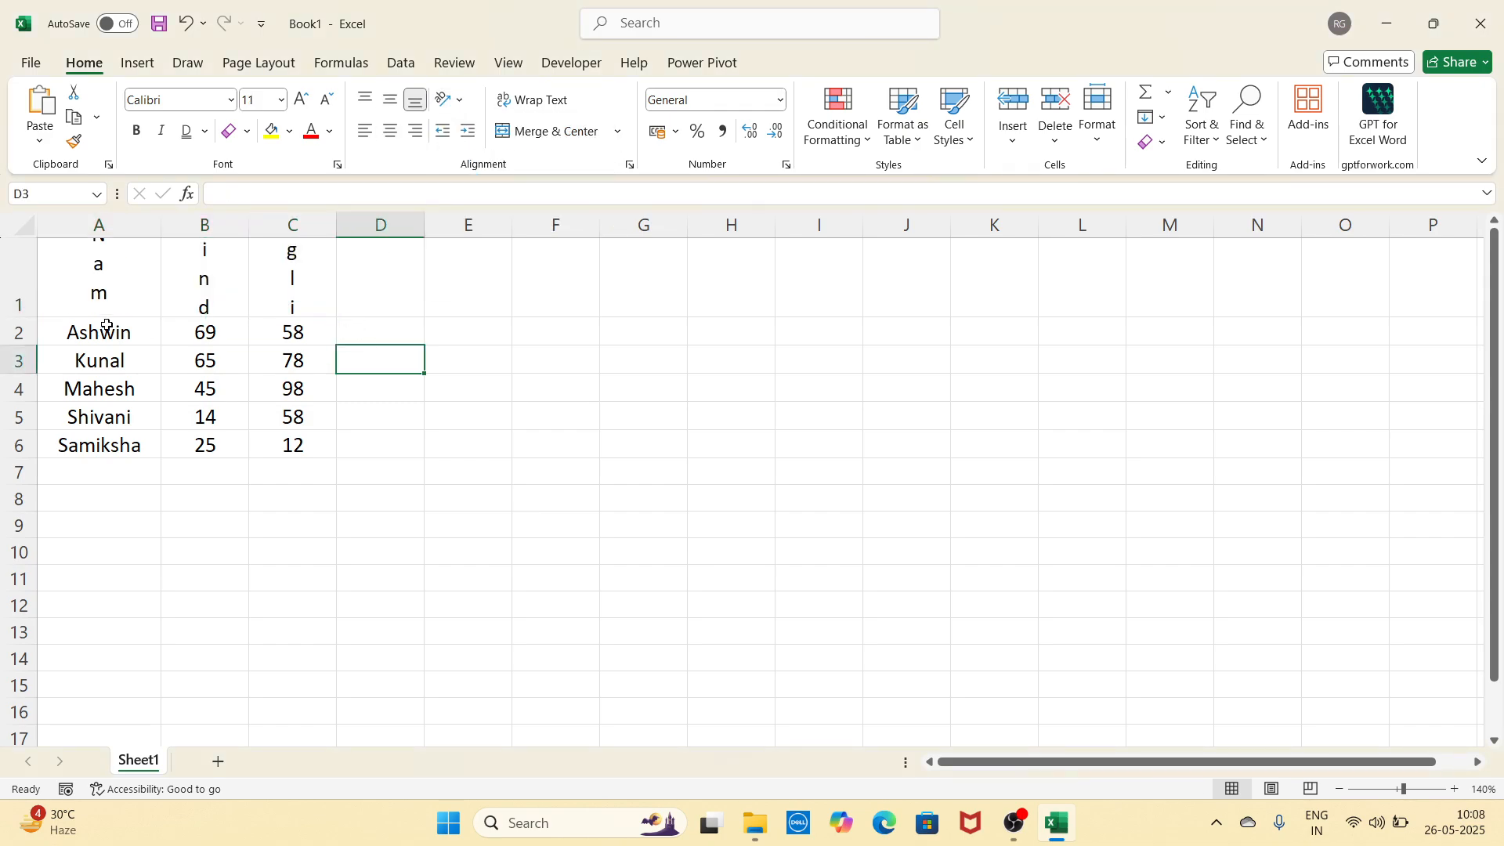
{"action": "left_click_drag", "start_coordinate": [38, 321], "coordinate": [19, 444]}
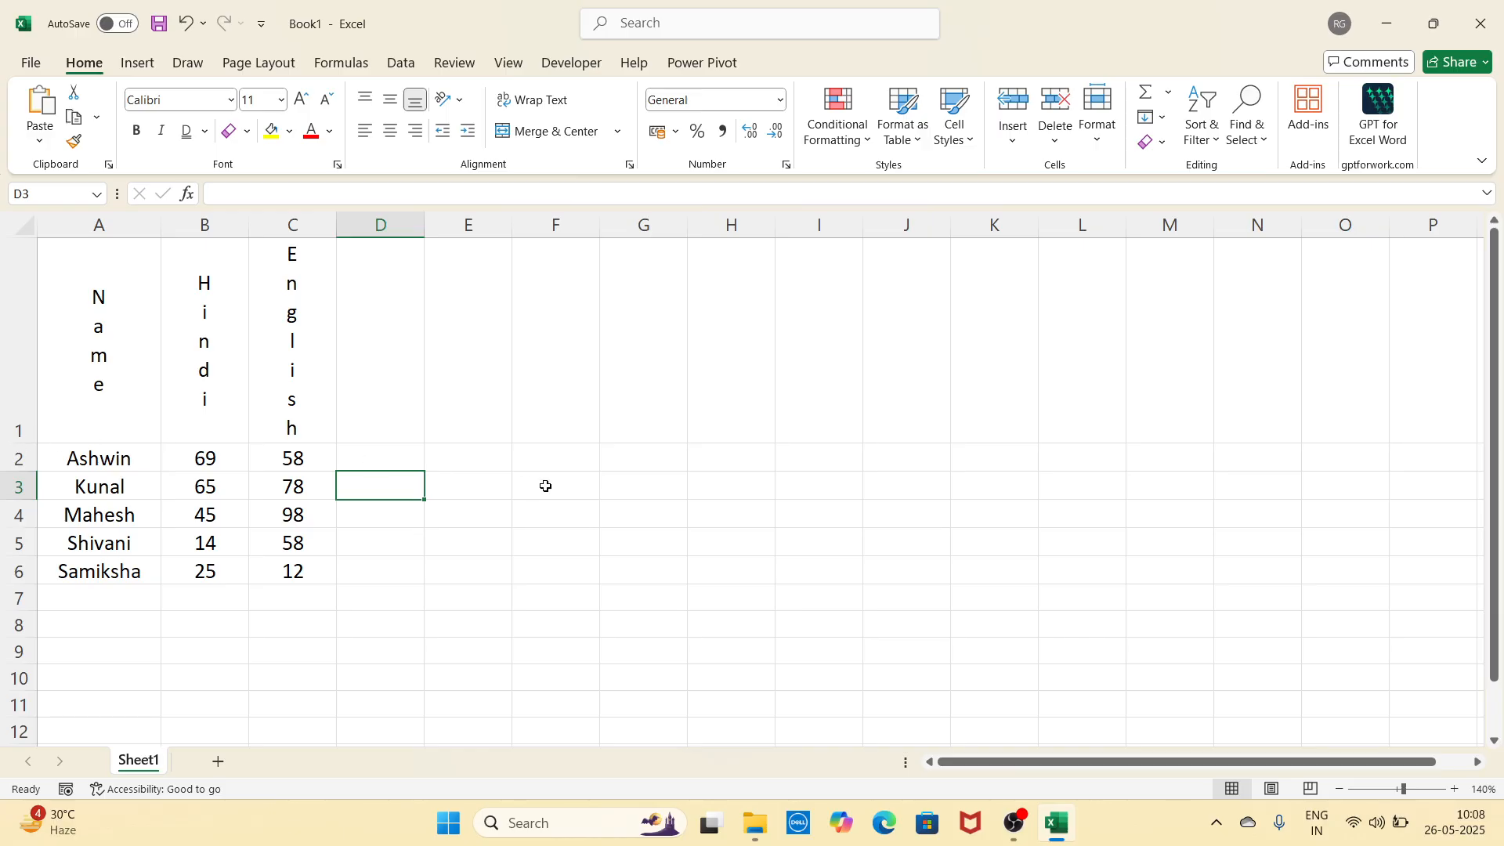
{"action": "key", "text": "ctrl+z"}
{"action": "key", "text": "ctrl+z"}
{"action": "key", "text": "ctrl+z"}
{"action": "key", "text": "ctrl+z"}
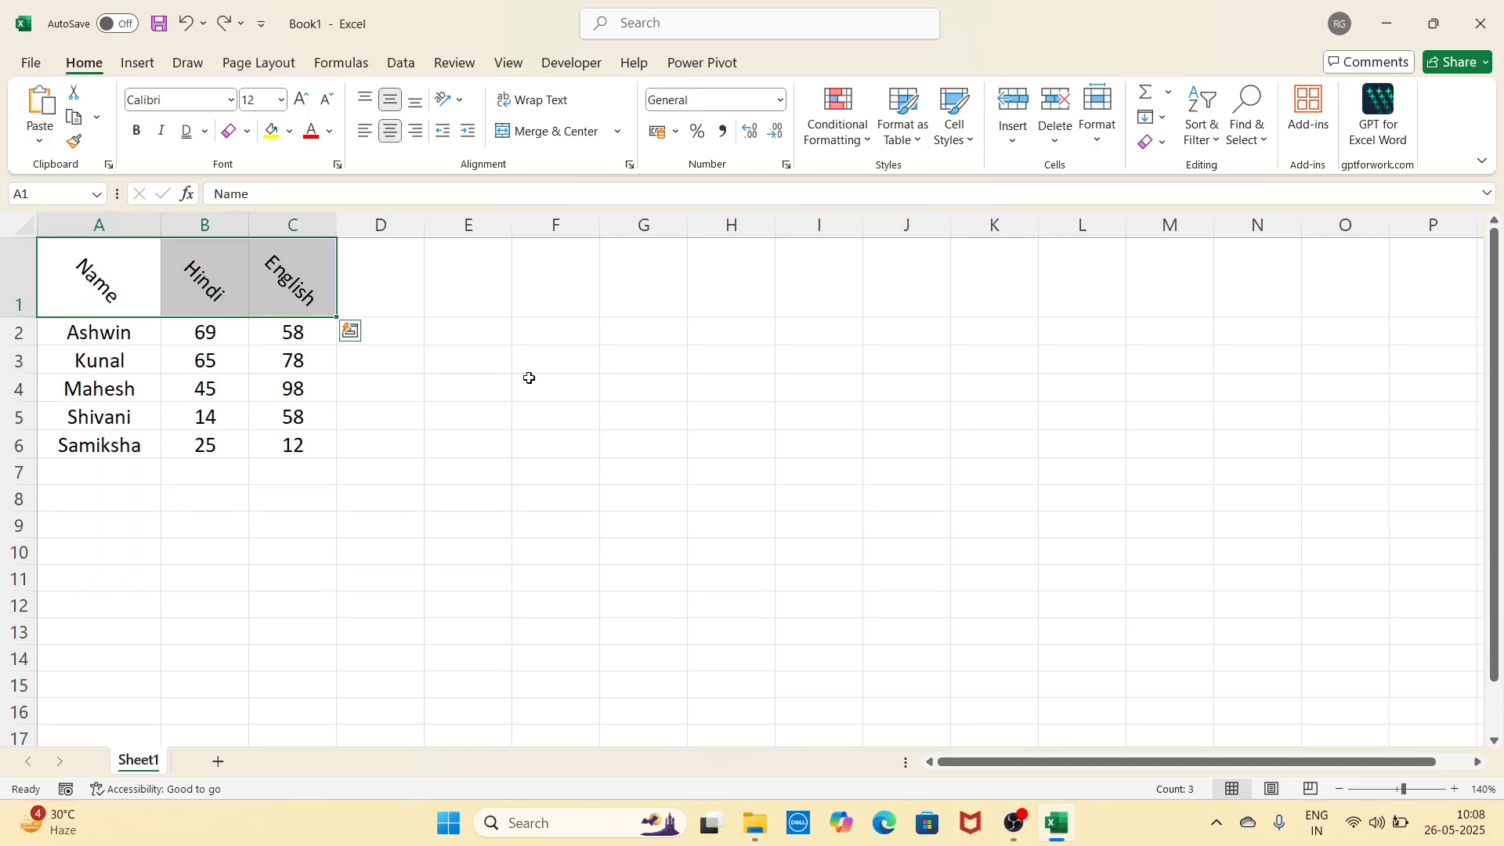
{"action": "left_click", "coordinate": [451, 99]}
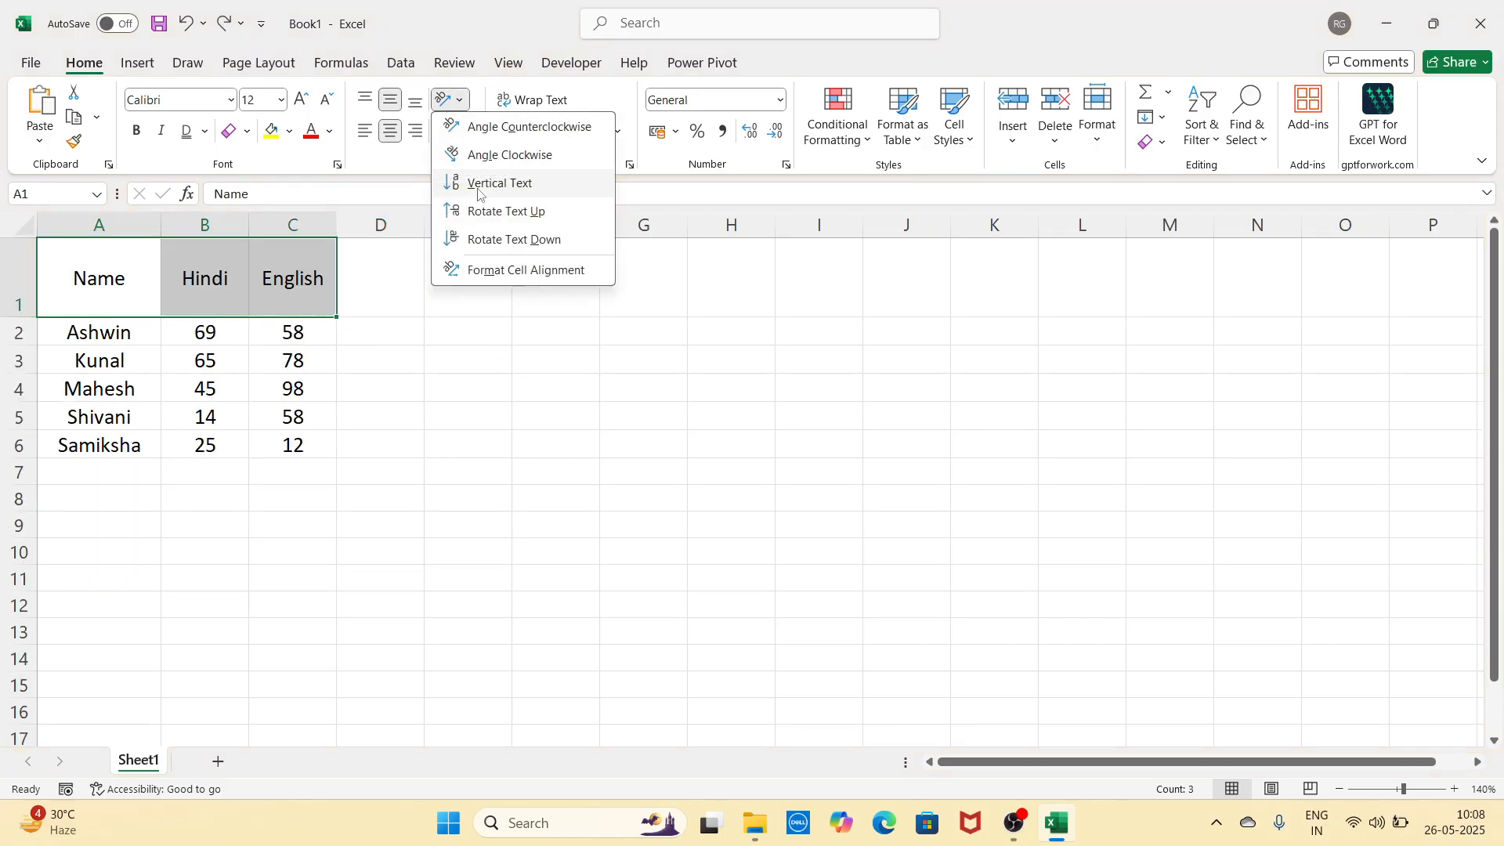
{"action": "left_click", "coordinate": [502, 214]}
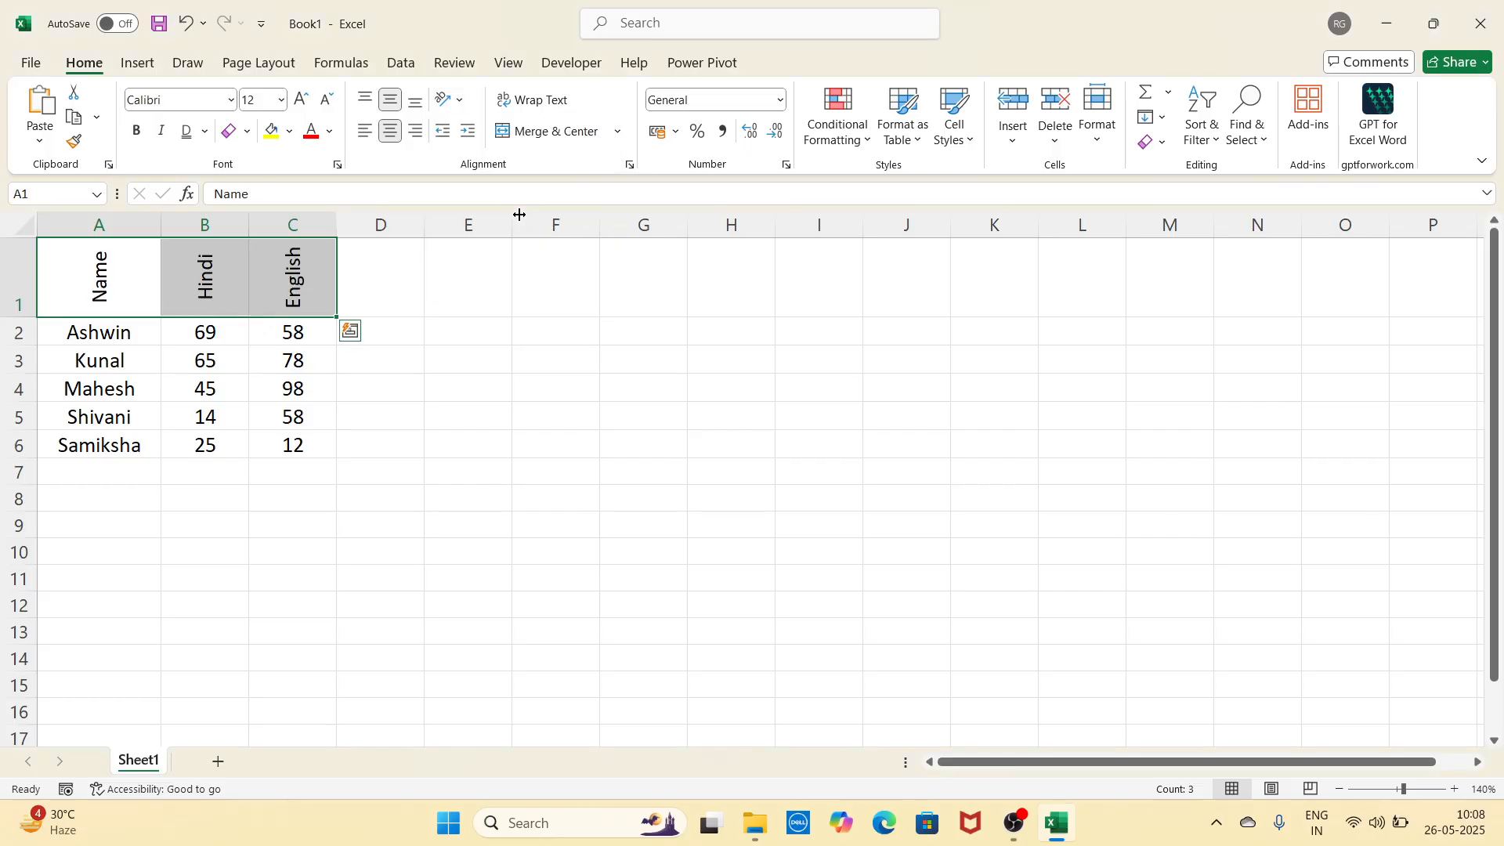
{"action": "left_click", "coordinate": [451, 99]}
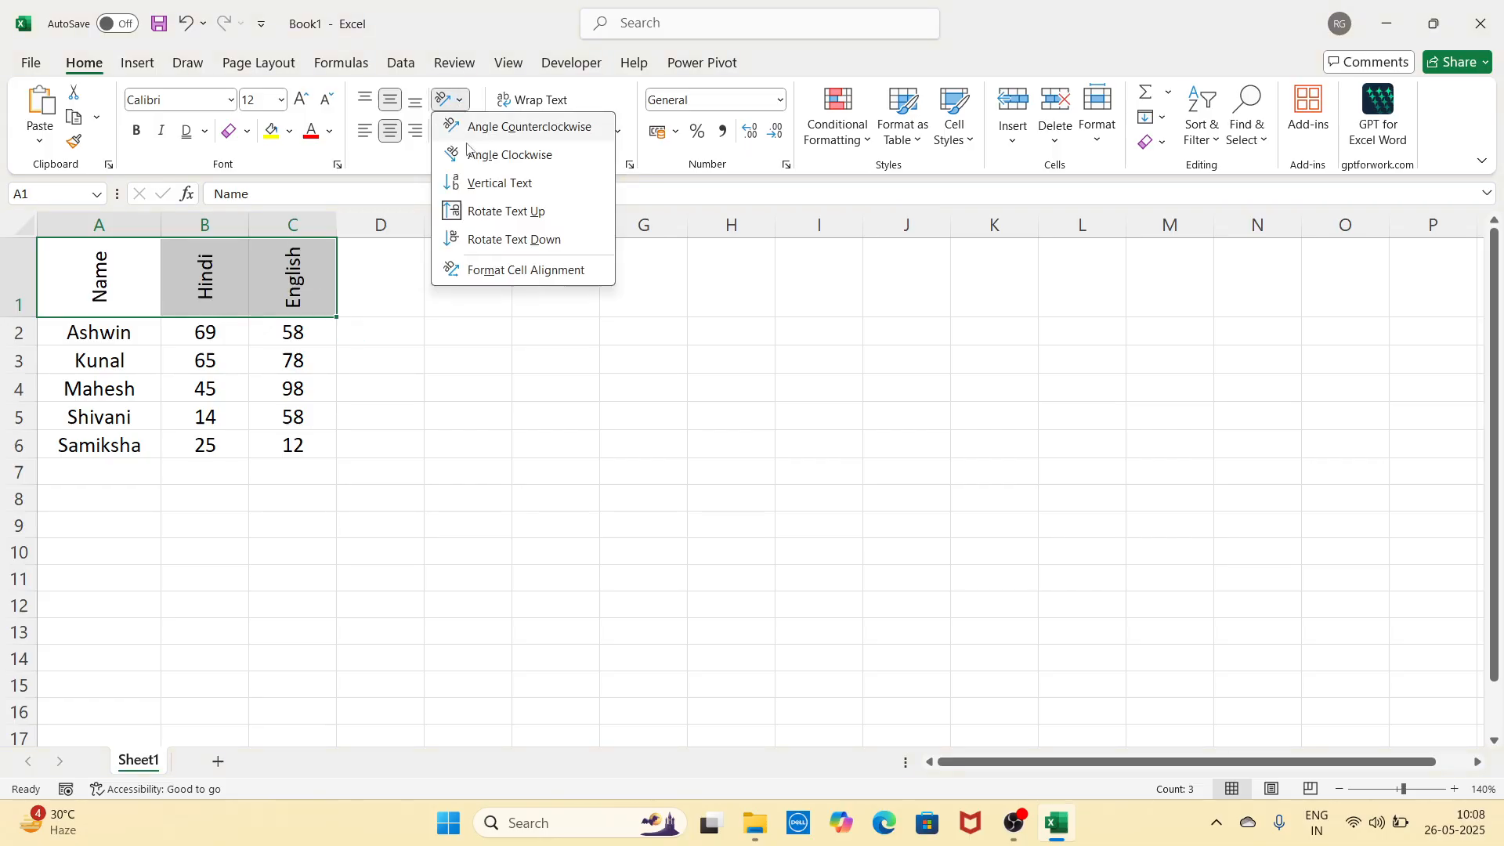
{"action": "left_click", "coordinate": [488, 241]}
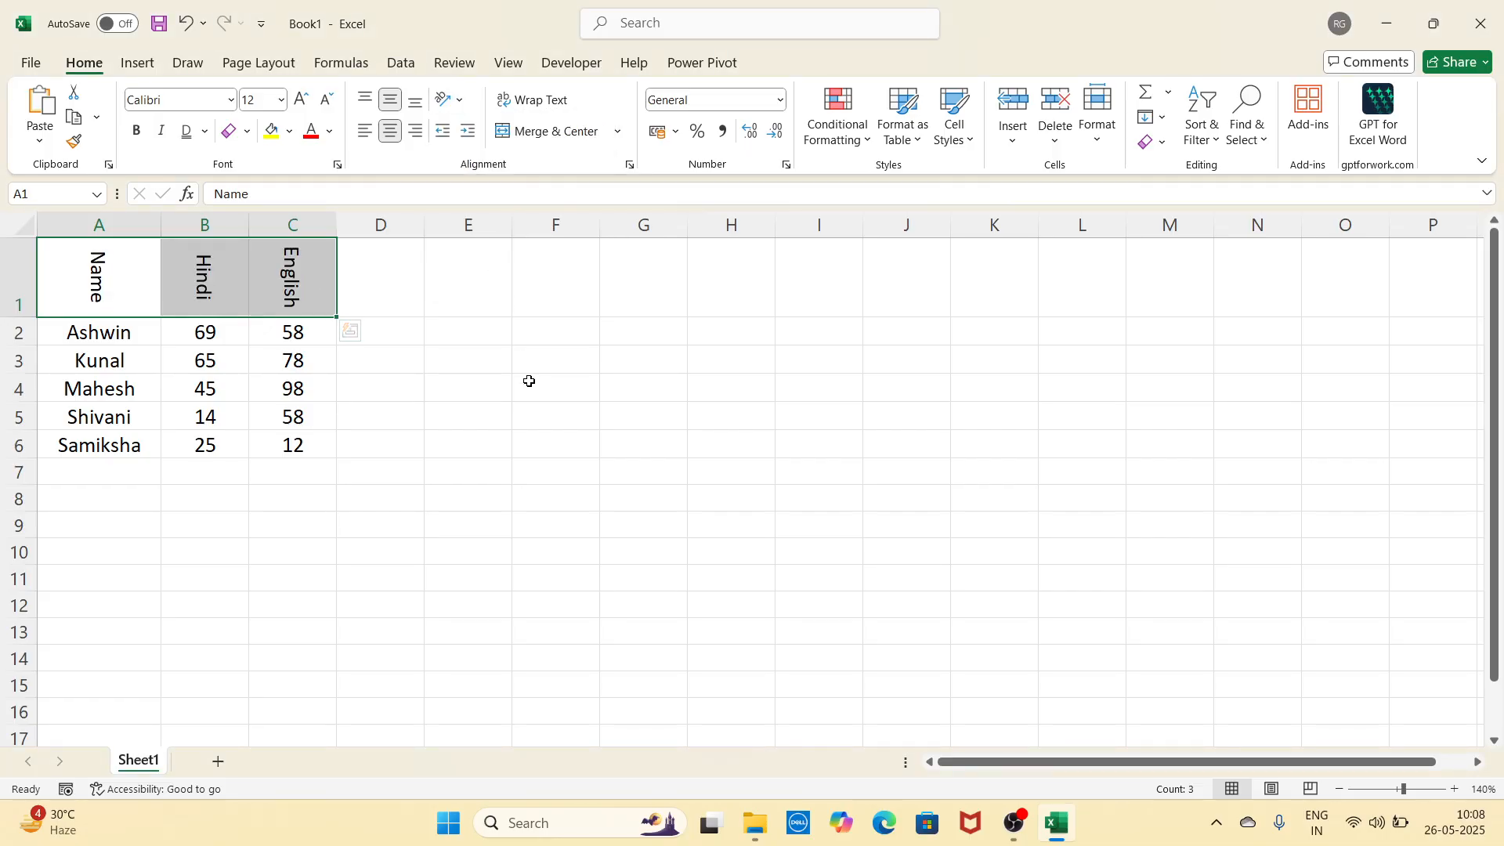
{"action": "key", "text": "ctrl+z"}
{"action": "key", "text": "ctrl+z"}
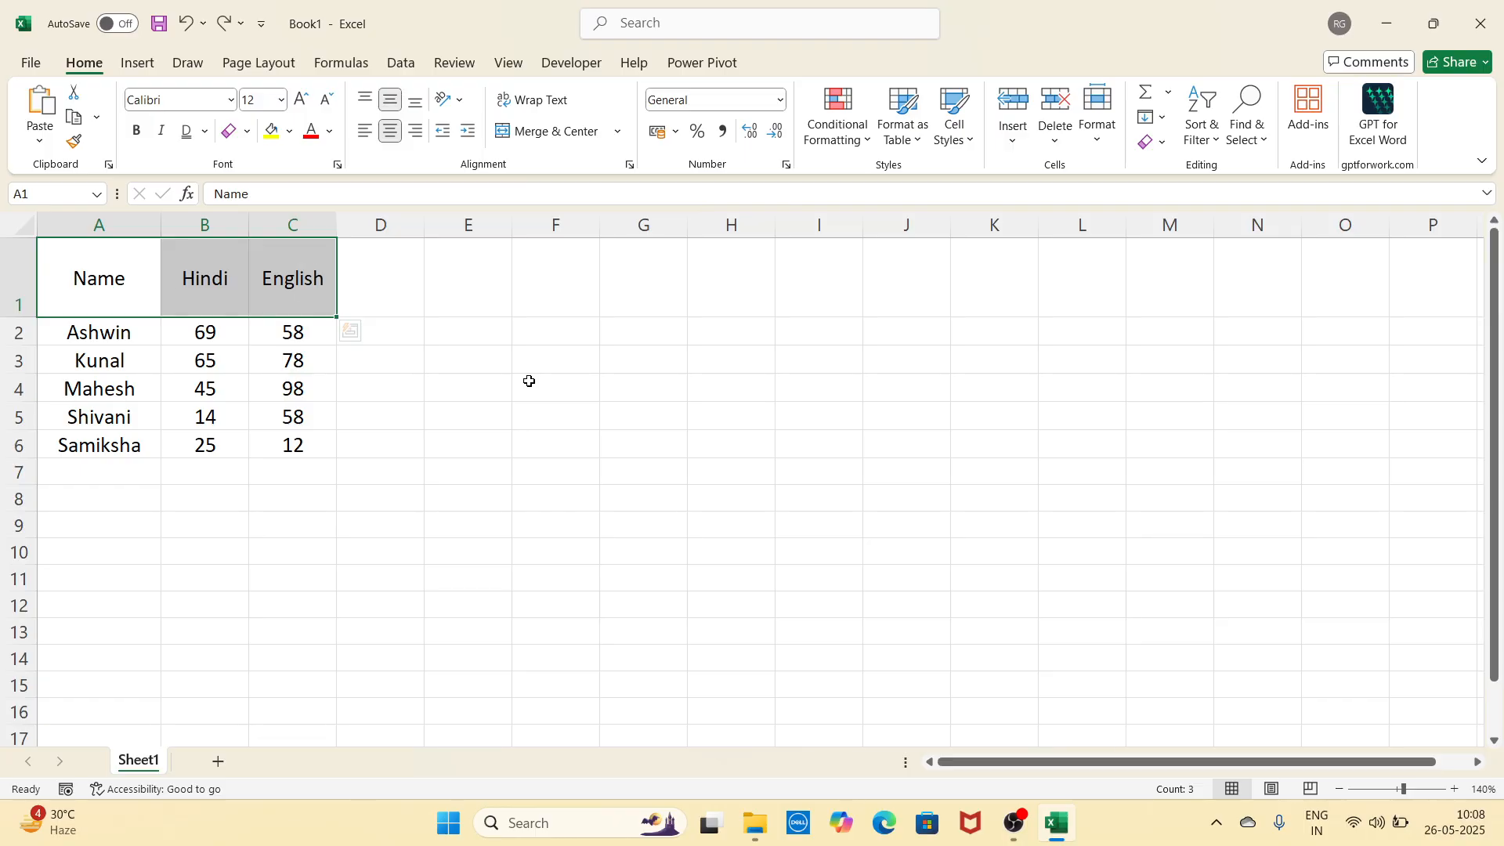
Step: Undo the header's vertical alignment and row height, then select empty cell E3
{"action": "key", "text": "ctrl+z"}
{"action": "key", "text": "ctrl+z"}
{"action": "key", "text": "ctrl+z"}
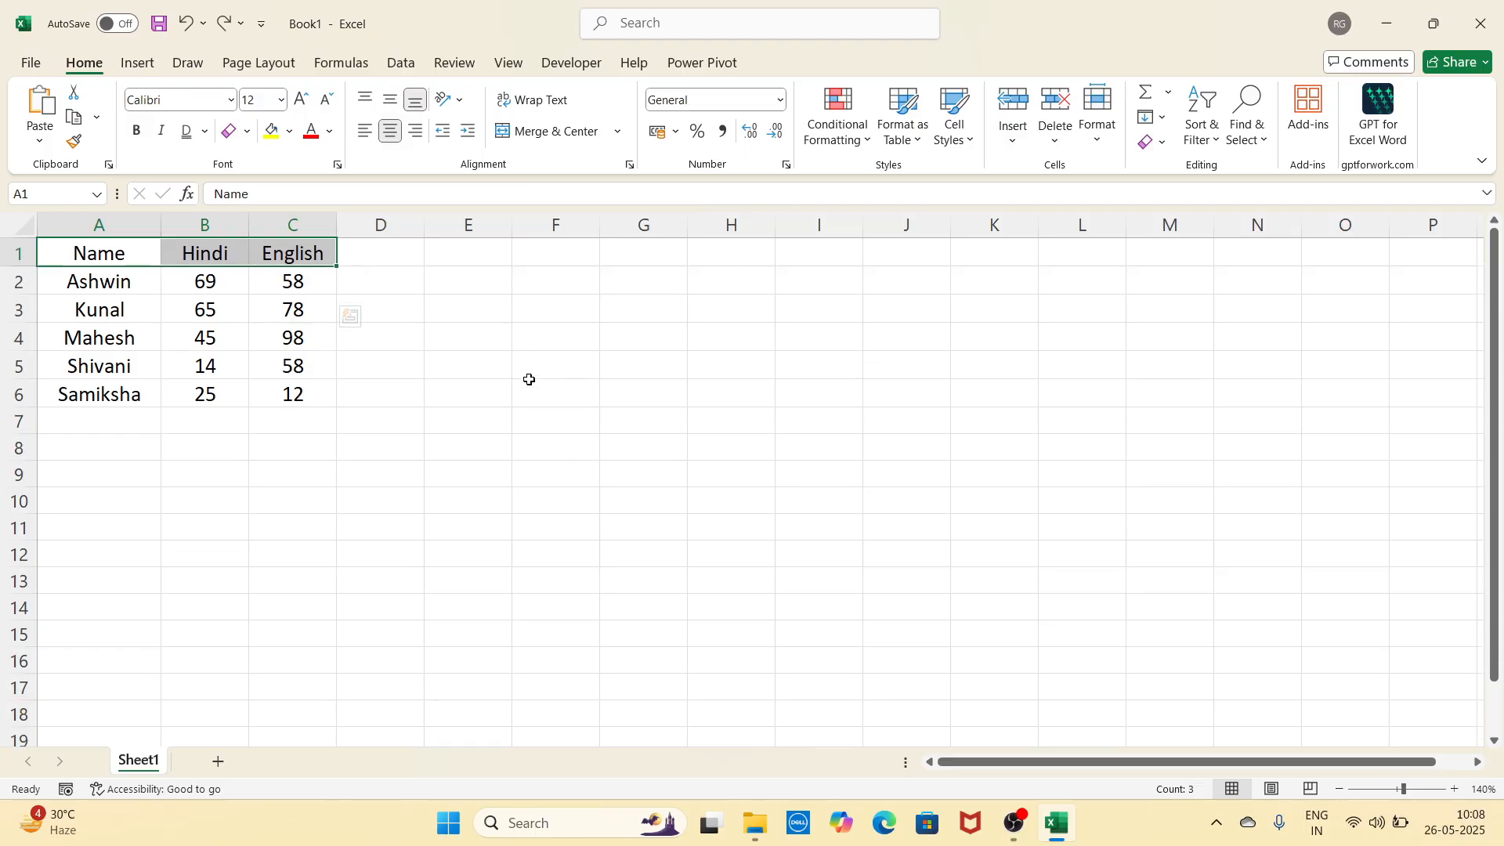
{"action": "left_click", "coordinate": [514, 365]}
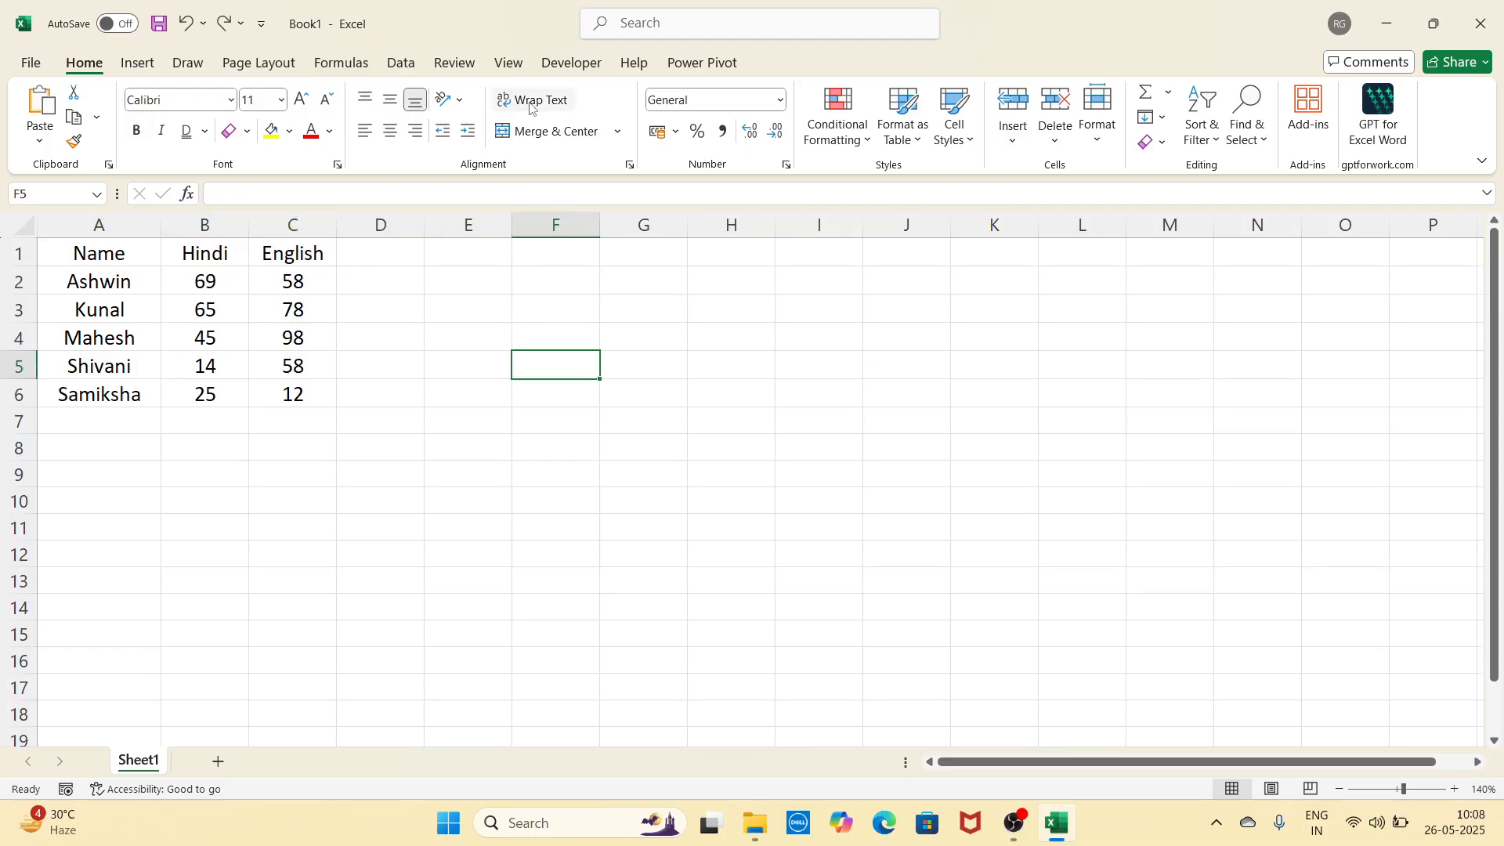
{"action": "left_click", "coordinate": [465, 335]}
{"action": "left_click", "coordinate": [469, 303]}
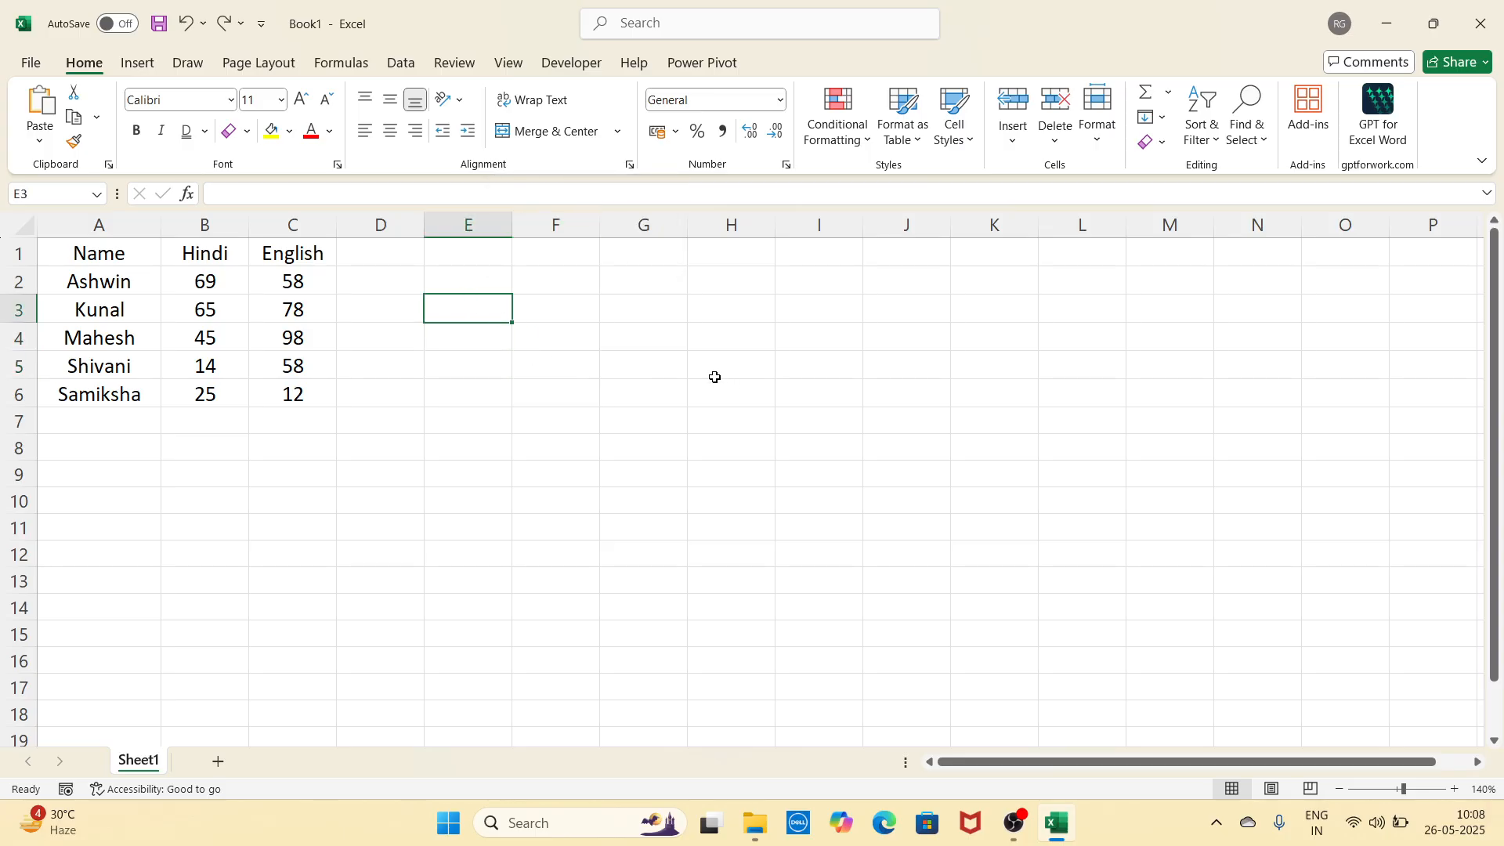
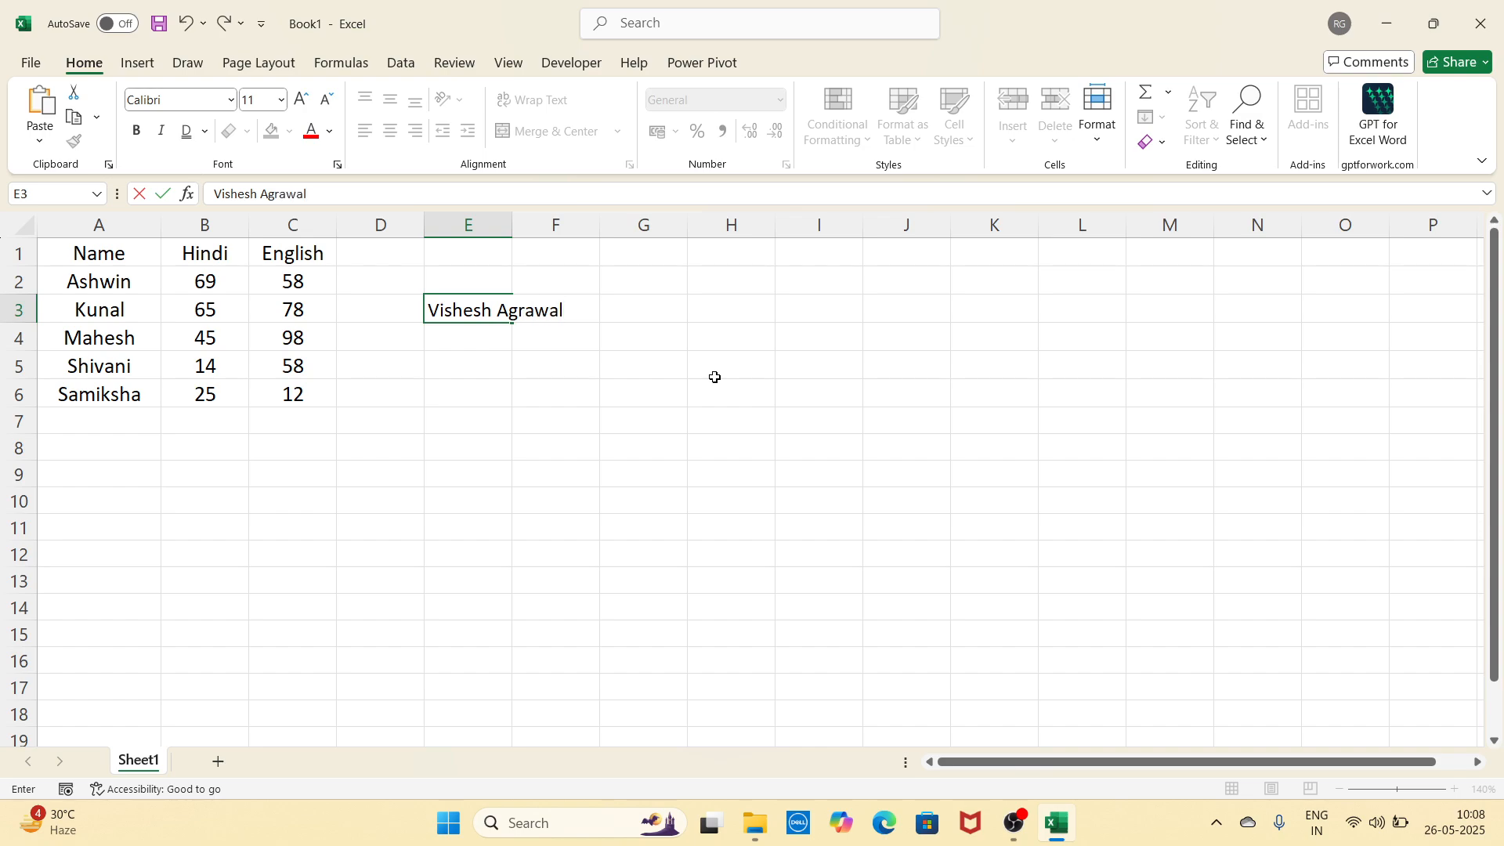
{"action": "left_click", "coordinate": [532, 395]}
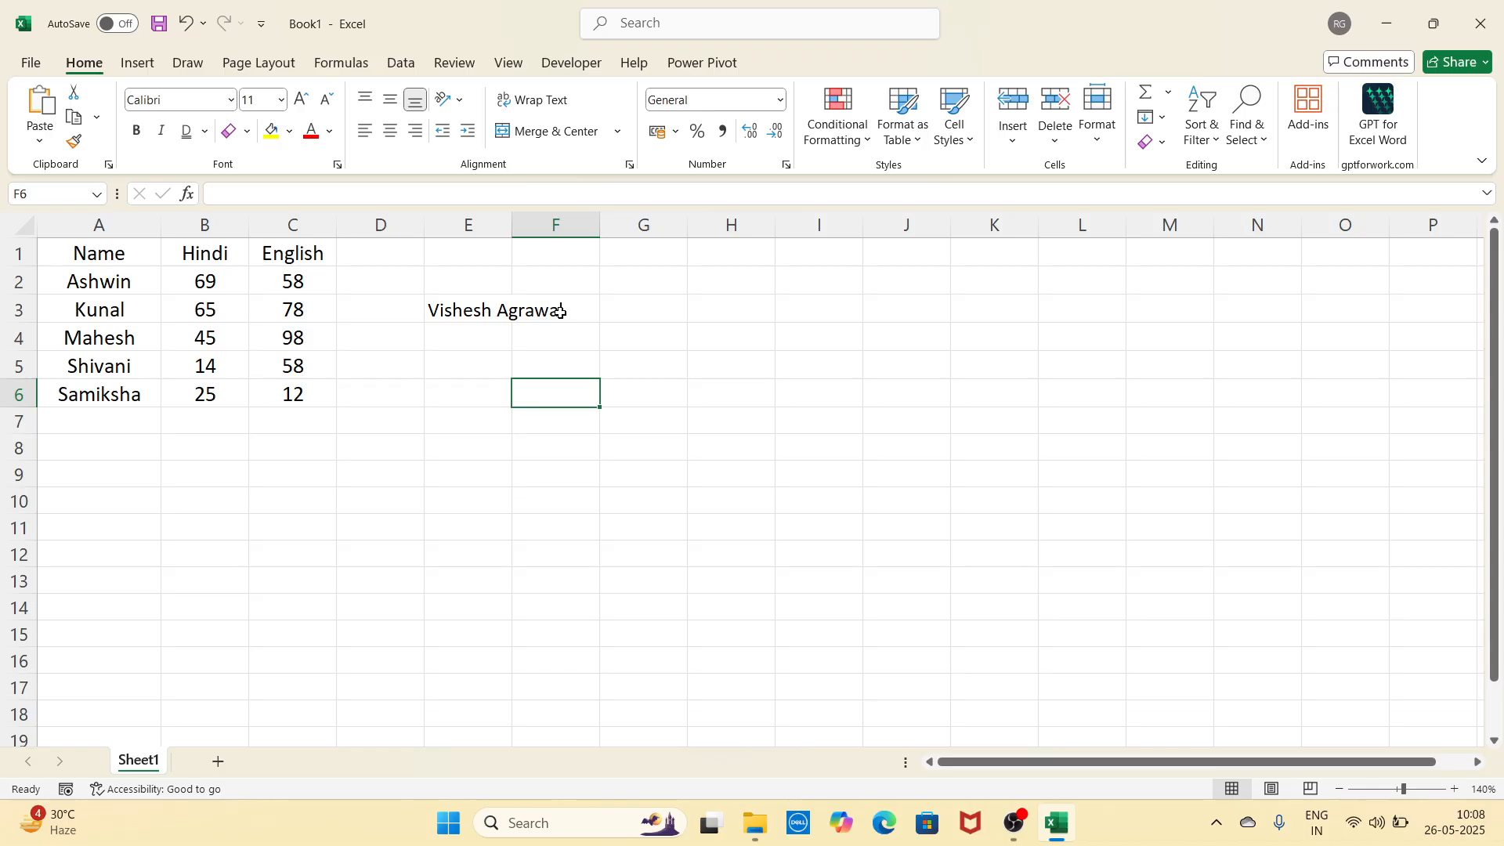
{"action": "left_click_drag", "start_coordinate": [514, 235], "coordinate": [571, 227]}
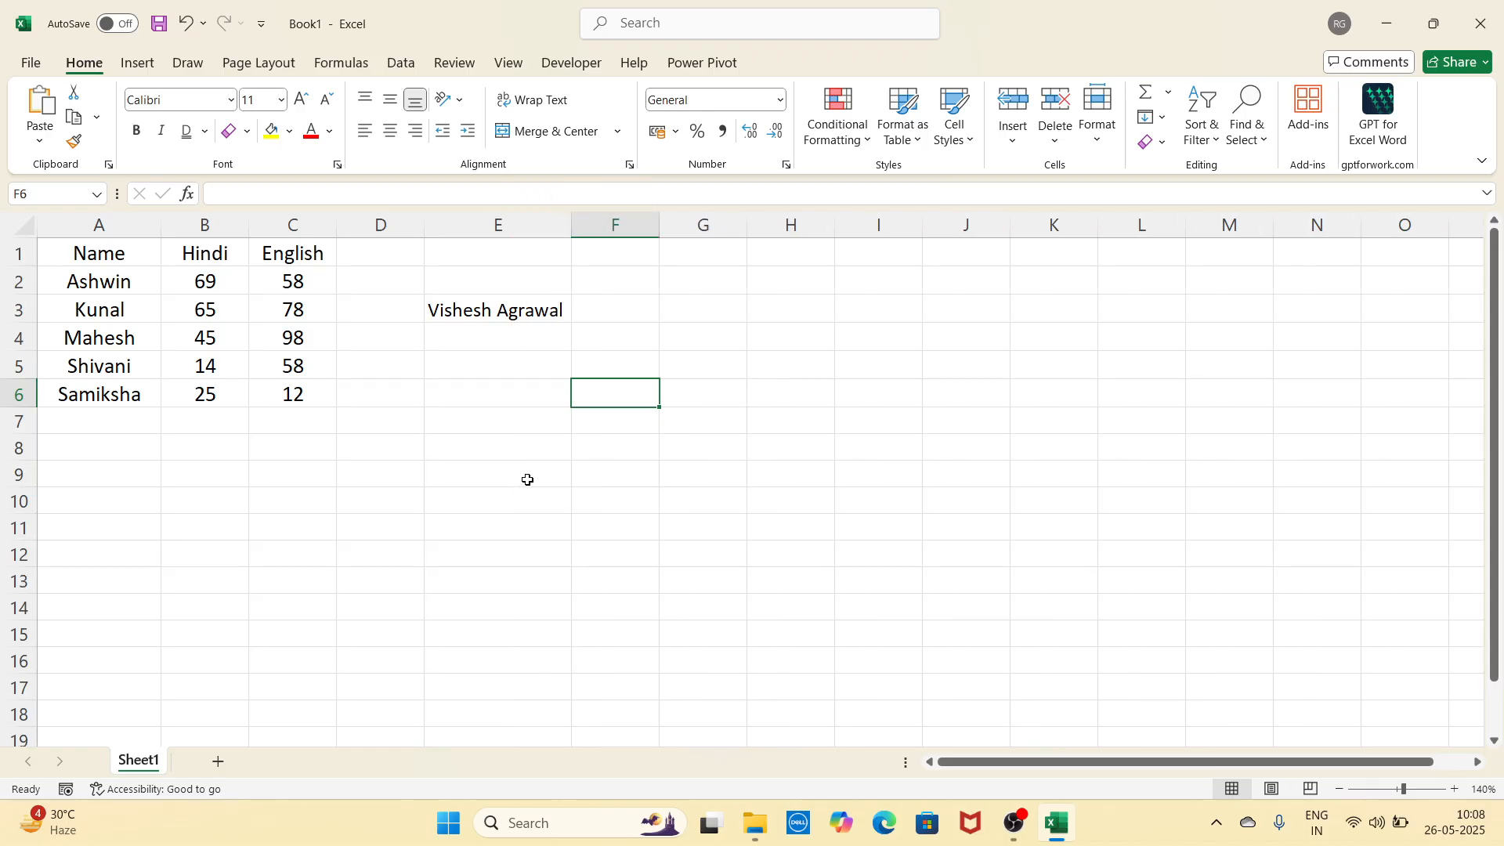
{"action": "key", "text": "ctrl+z"}
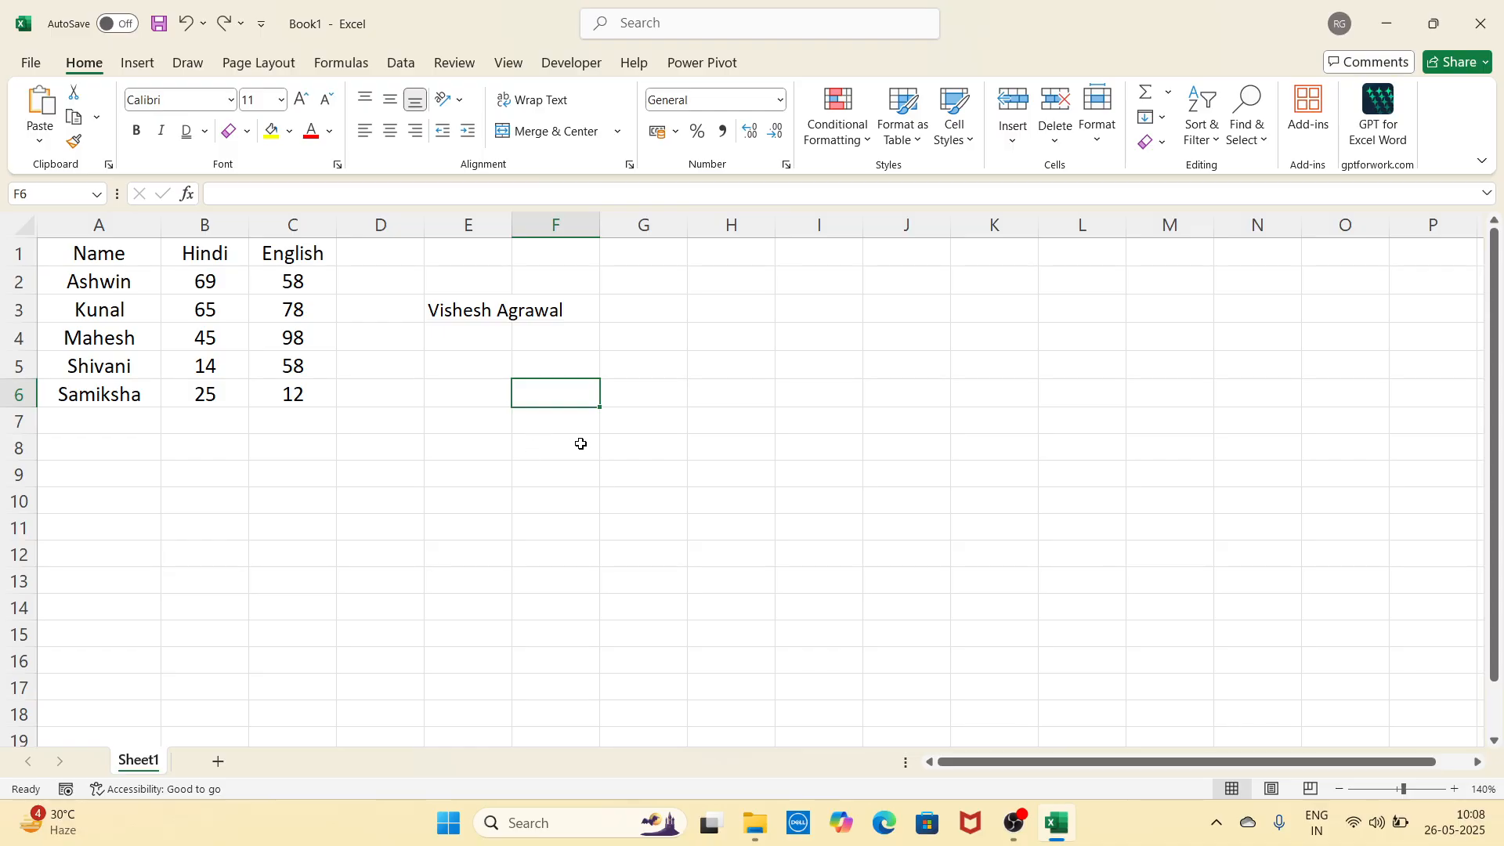
{"action": "left_click", "coordinate": [483, 312]}
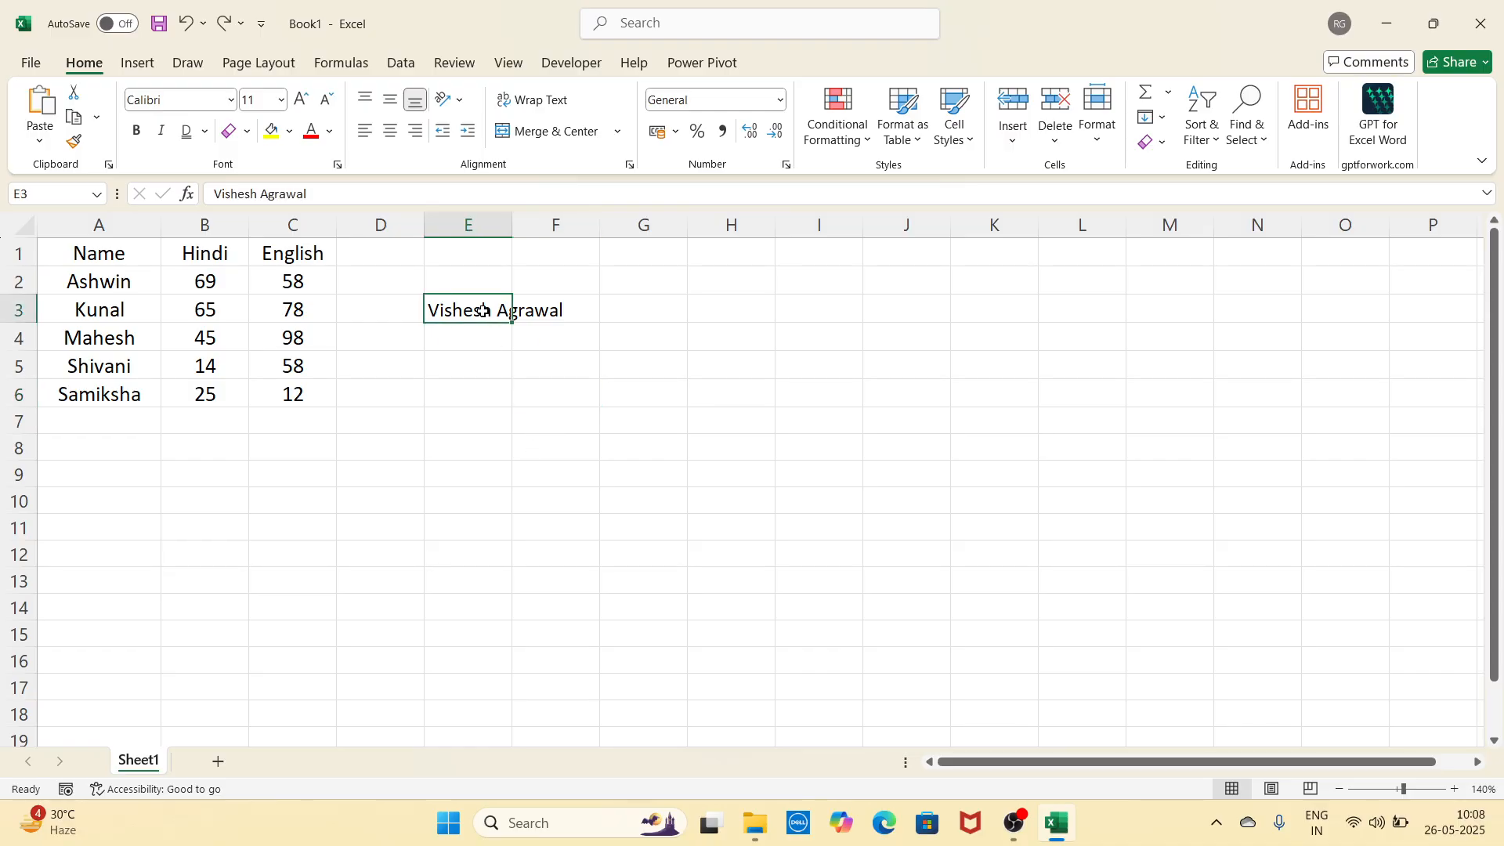
{"action": "left_click", "coordinate": [552, 102]}
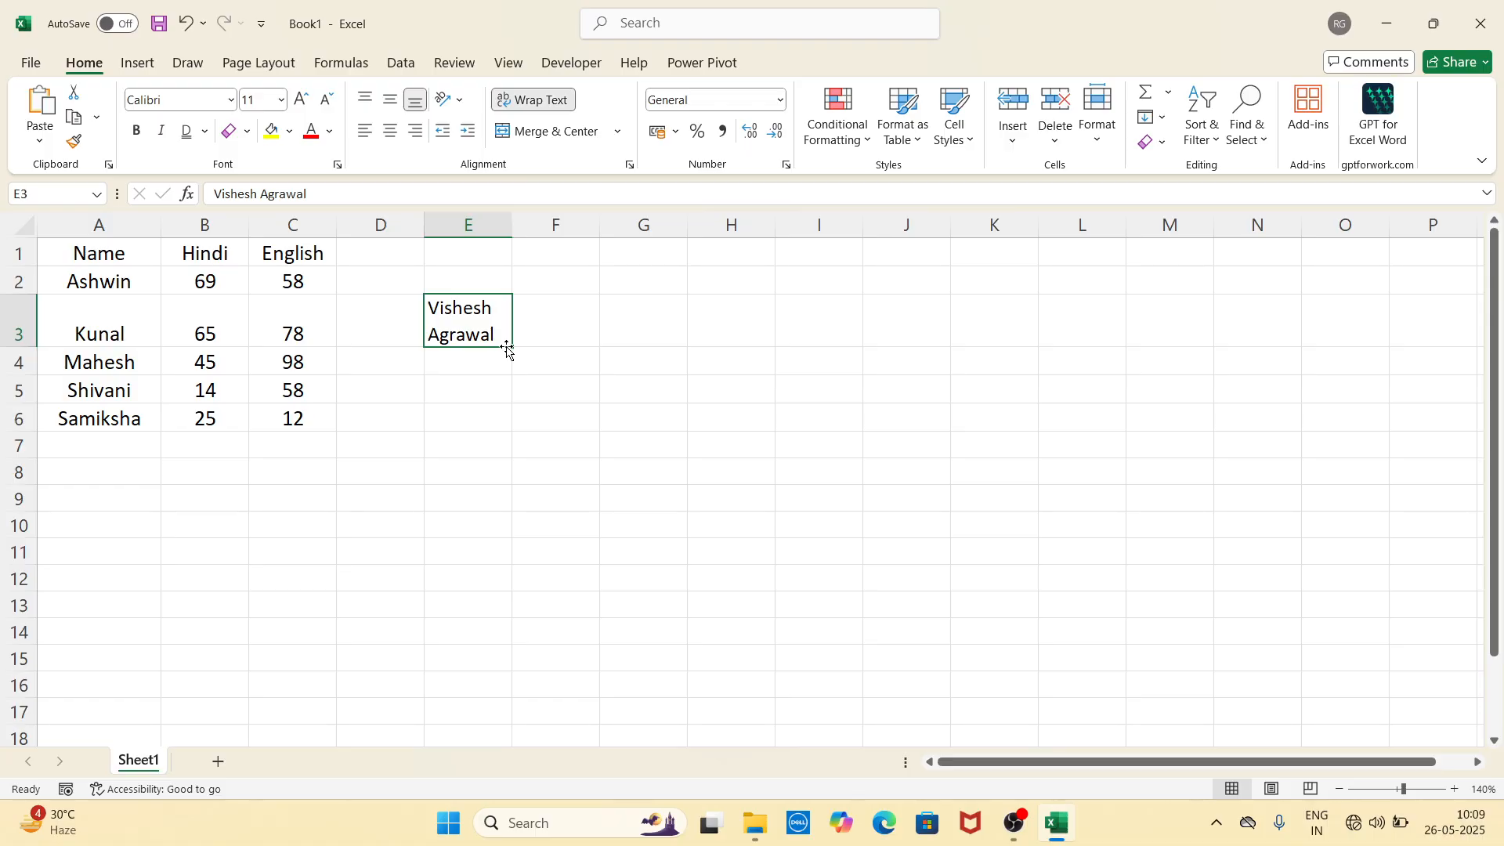
{"action": "key", "text": "ctrl+z"}
{"action": "left_click", "coordinate": [484, 371]}
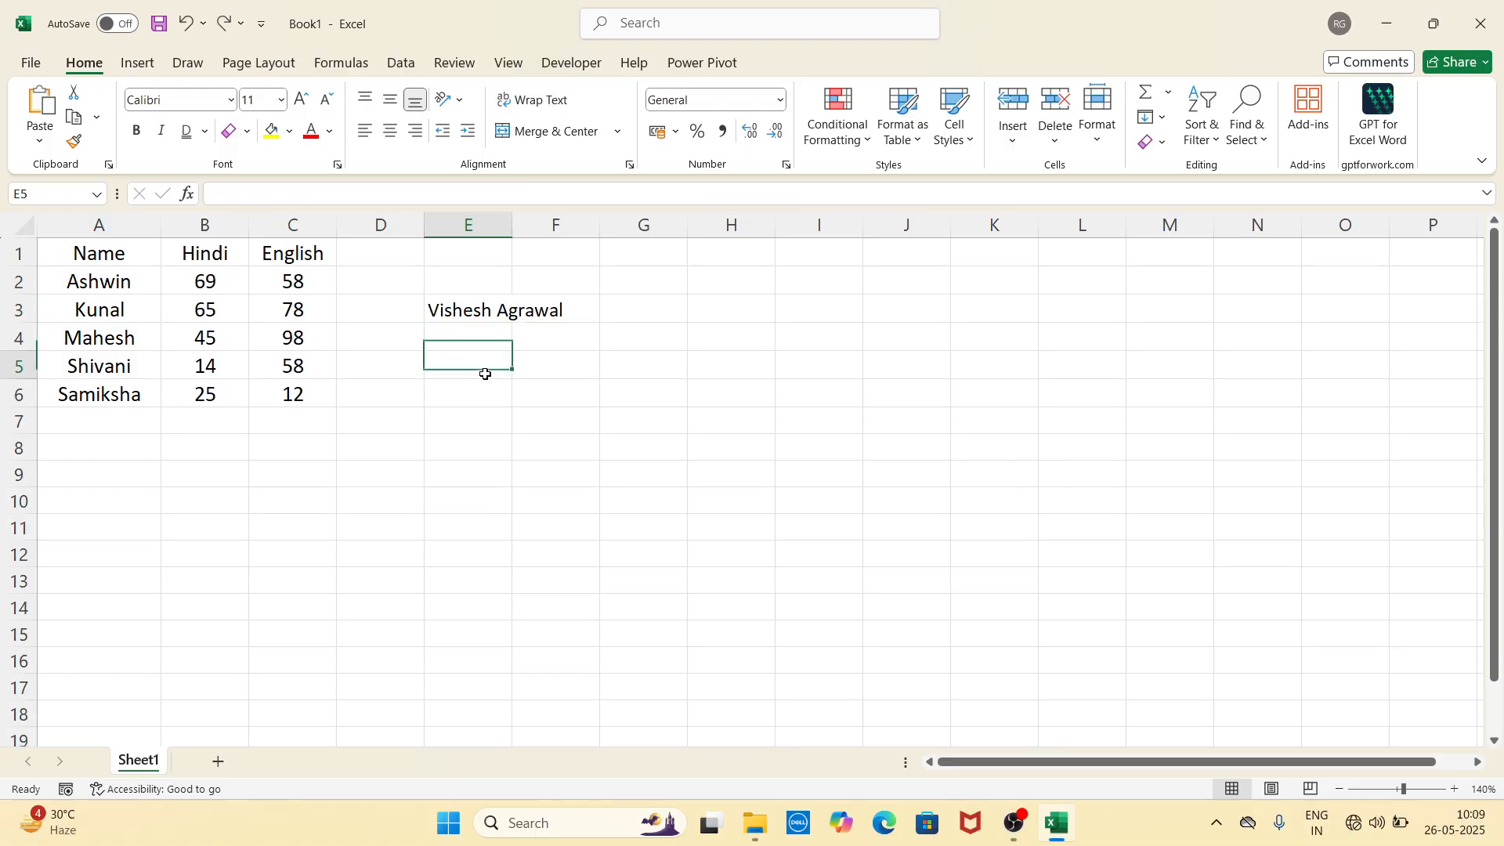
{"action": "left_click", "coordinate": [569, 362]}
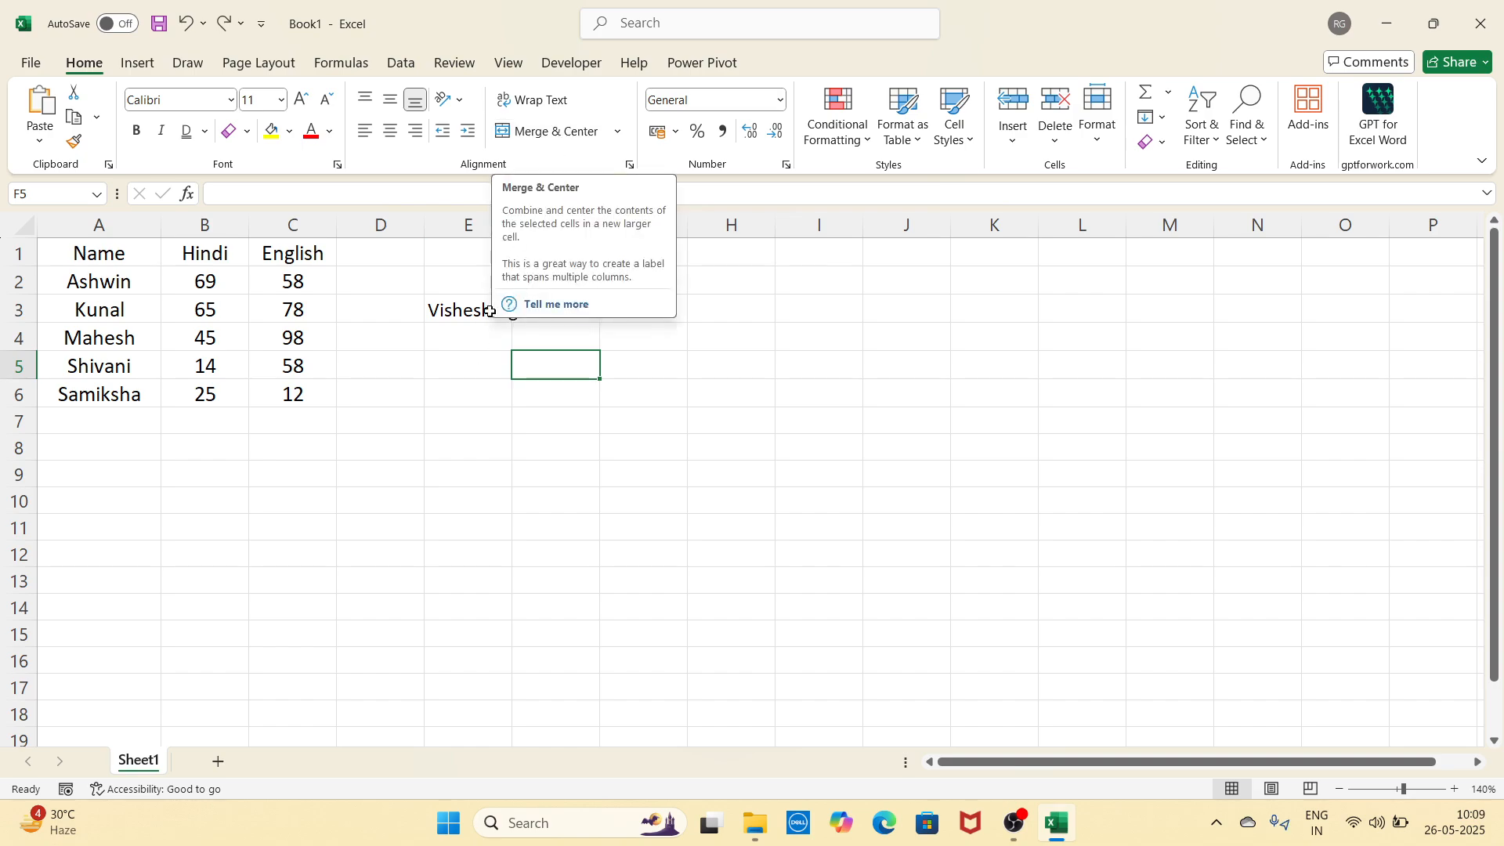
Step: Select the block E5:J8 beside the marks table
{"action": "left_click", "coordinate": [479, 360]}
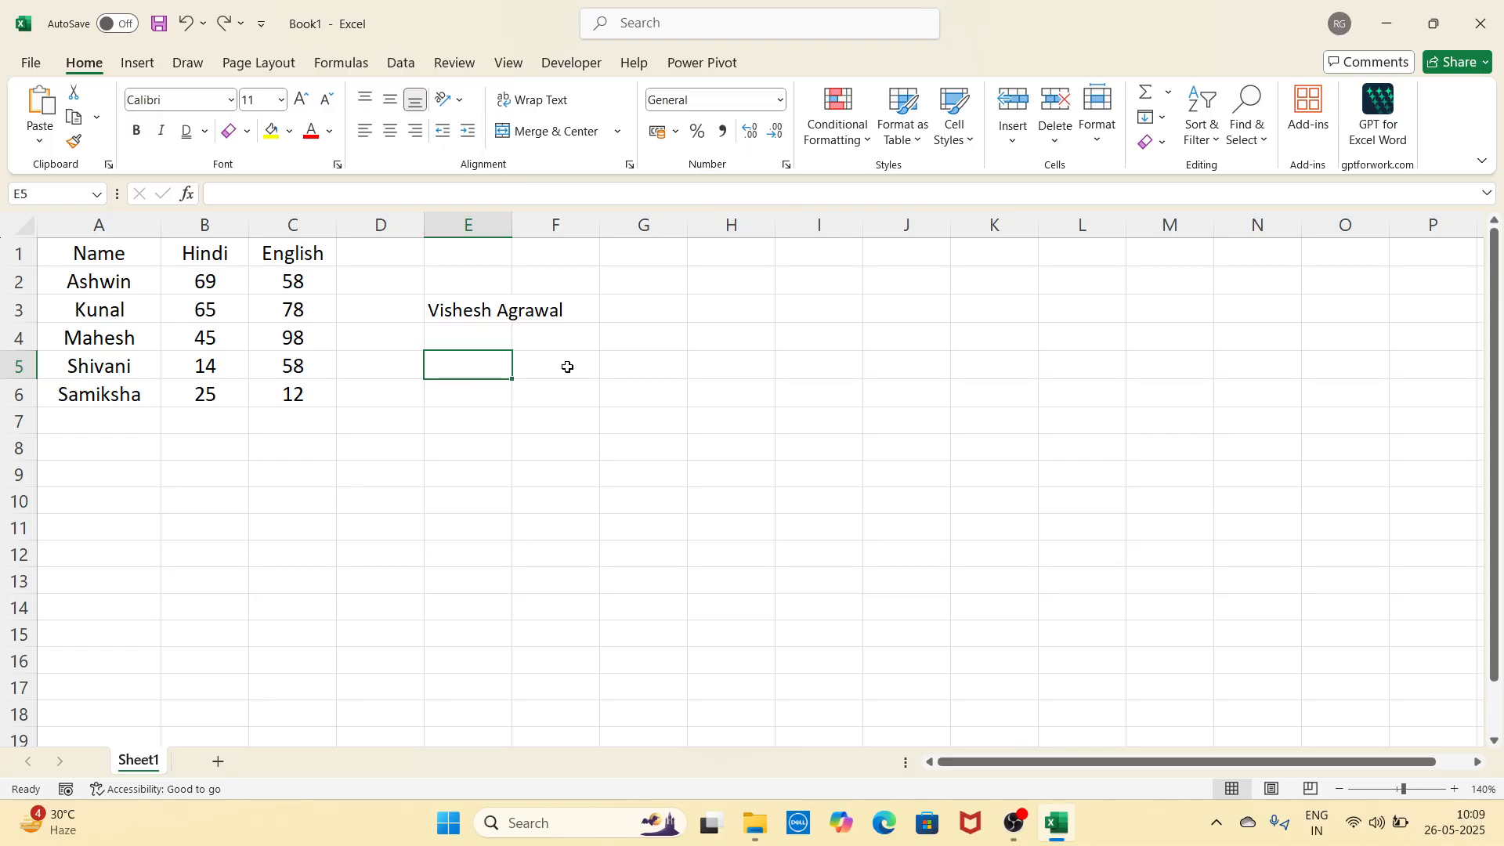
{"action": "key", "text": "Right"}
{"action": "key", "text": "Right"}
{"action": "key", "text": "Down"}
{"action": "key", "text": "Down"}
{"action": "left_click", "coordinate": [489, 369]}
{"action": "left_click_drag", "start_coordinate": [468, 372], "coordinate": [527, 406]}
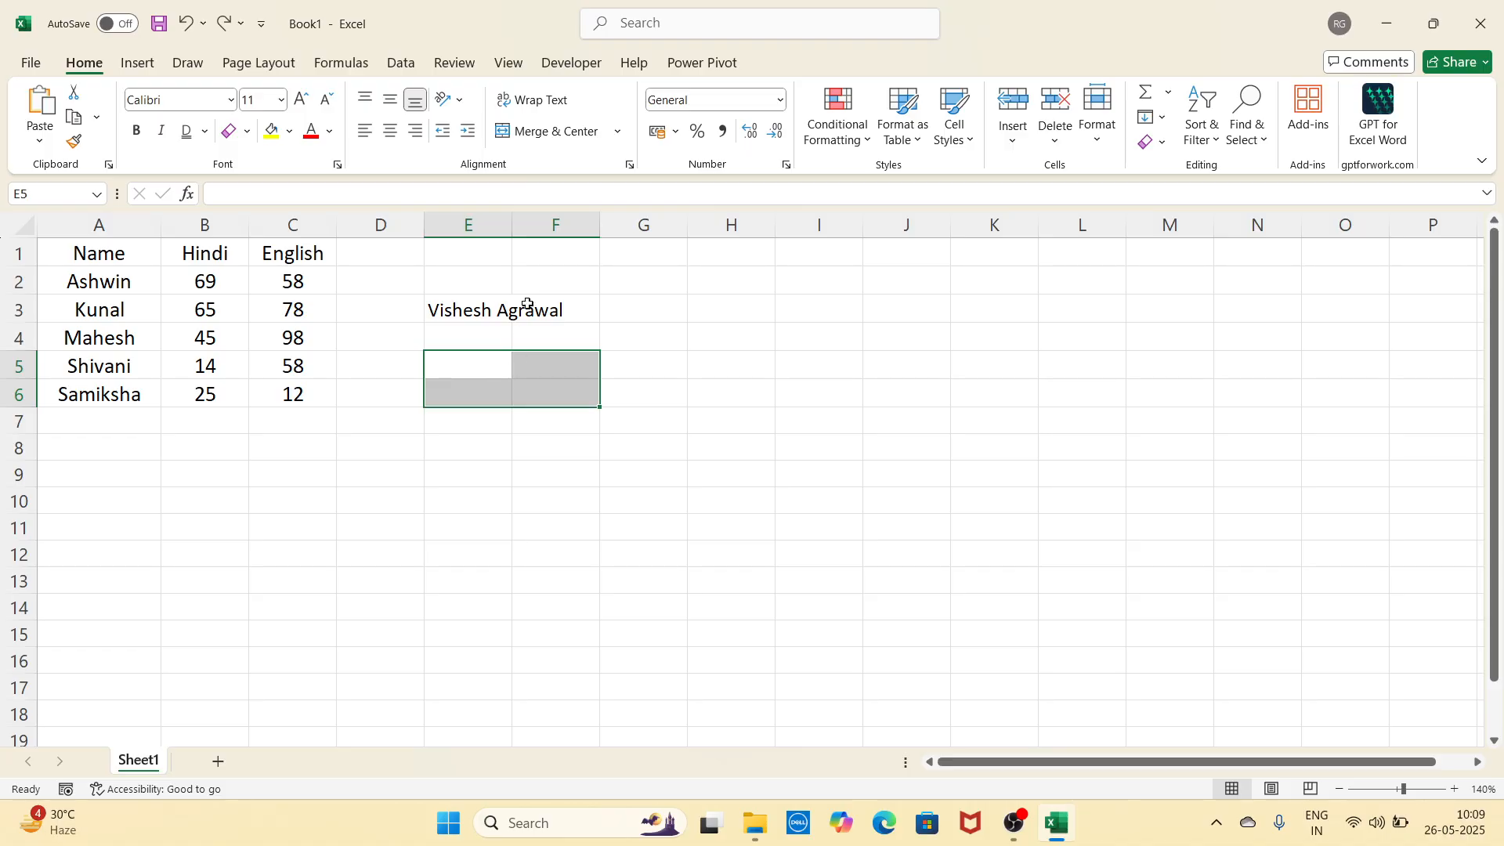
{"action": "left_click", "coordinate": [647, 383]}
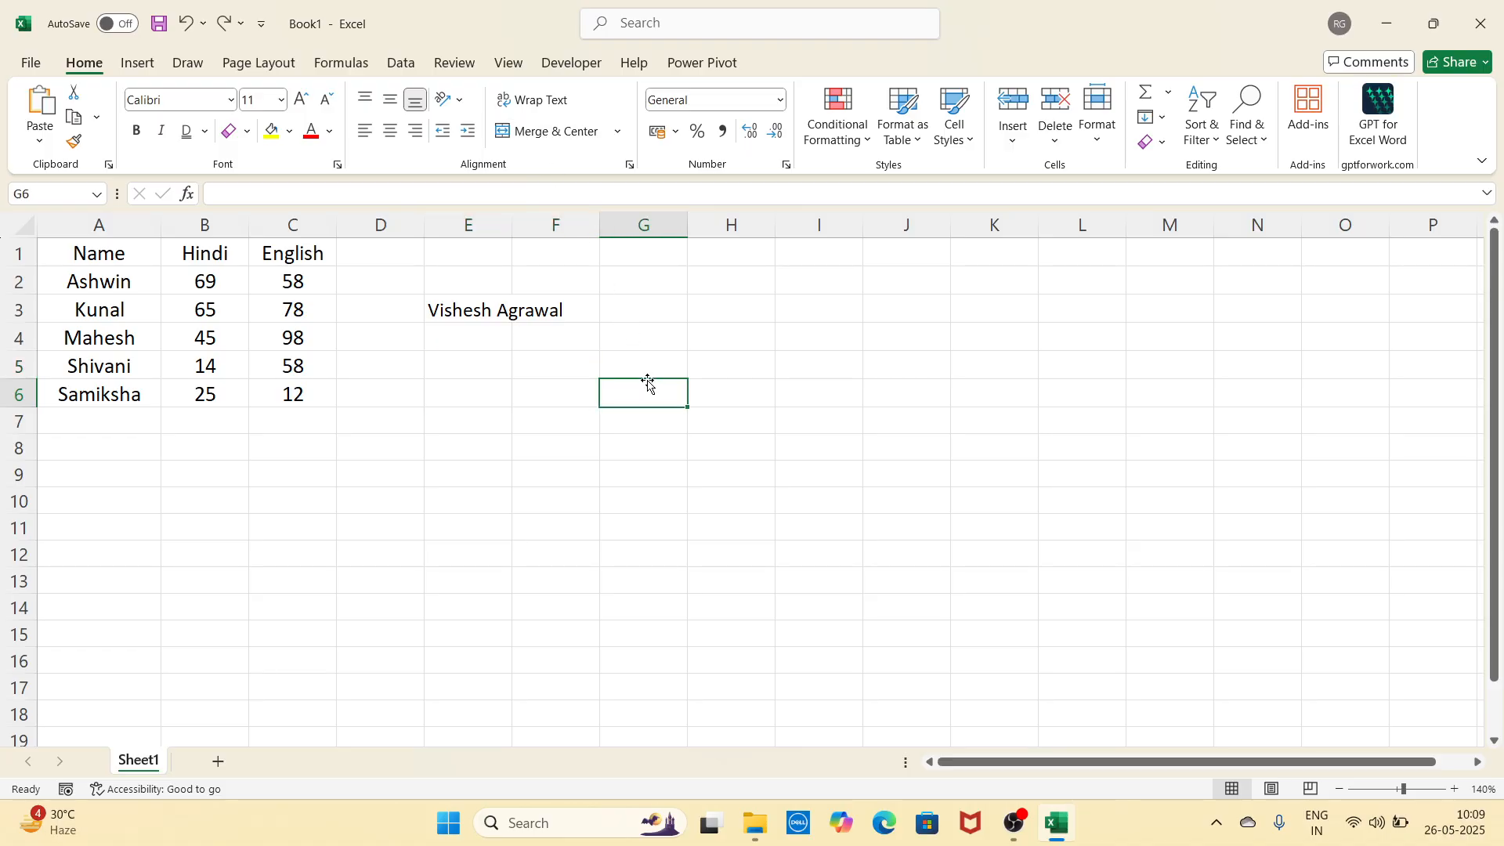
{"action": "left_click", "coordinate": [492, 363]}
{"action": "left_click_drag", "start_coordinate": [731, 422], "coordinate": [870, 443]}
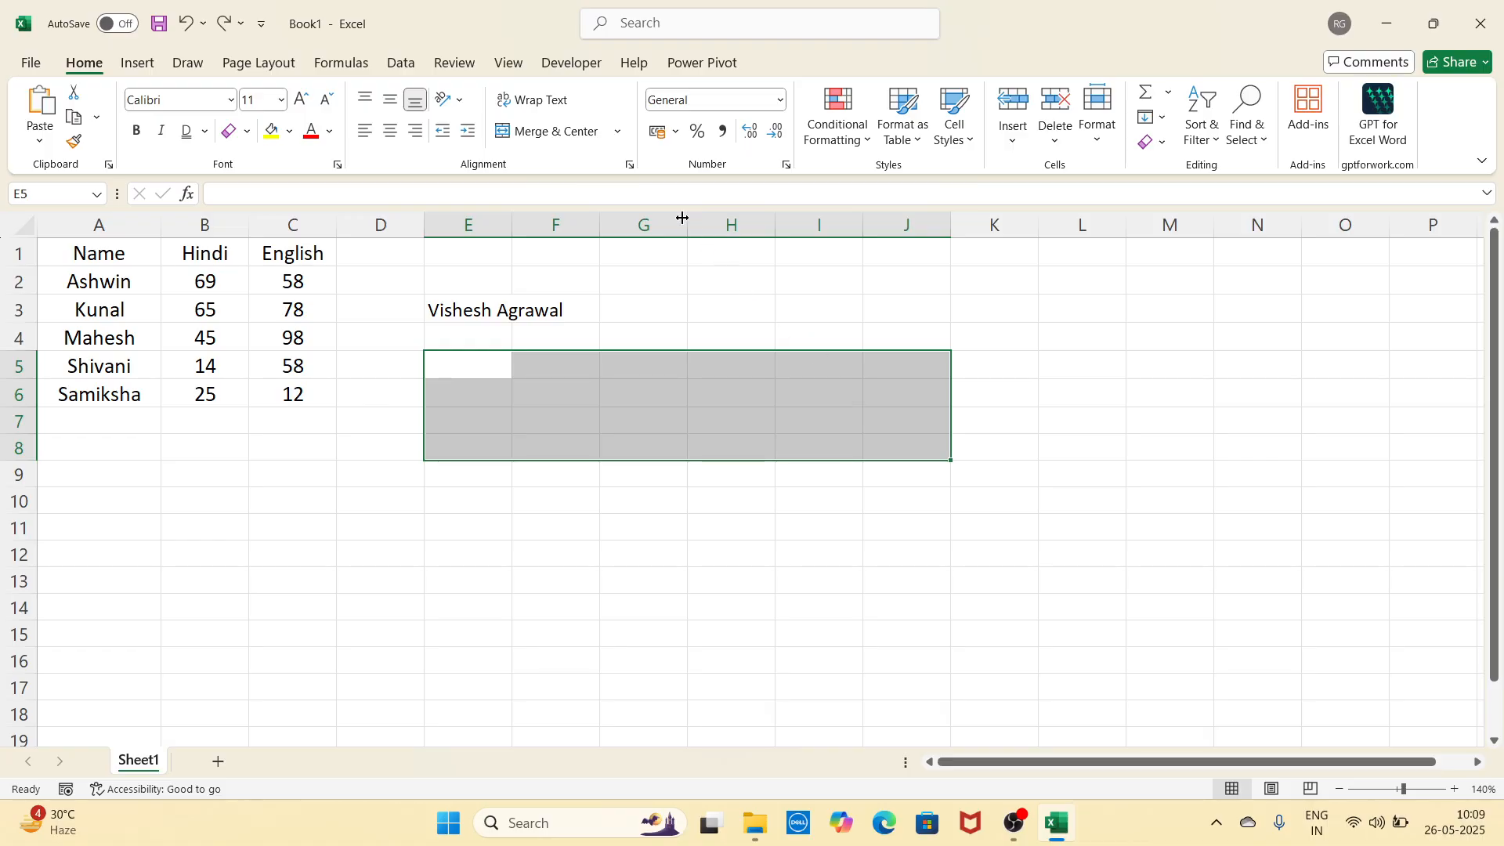
Step: Merge & Center E5:J8 into one cell
{"action": "left_click", "coordinate": [619, 132]}
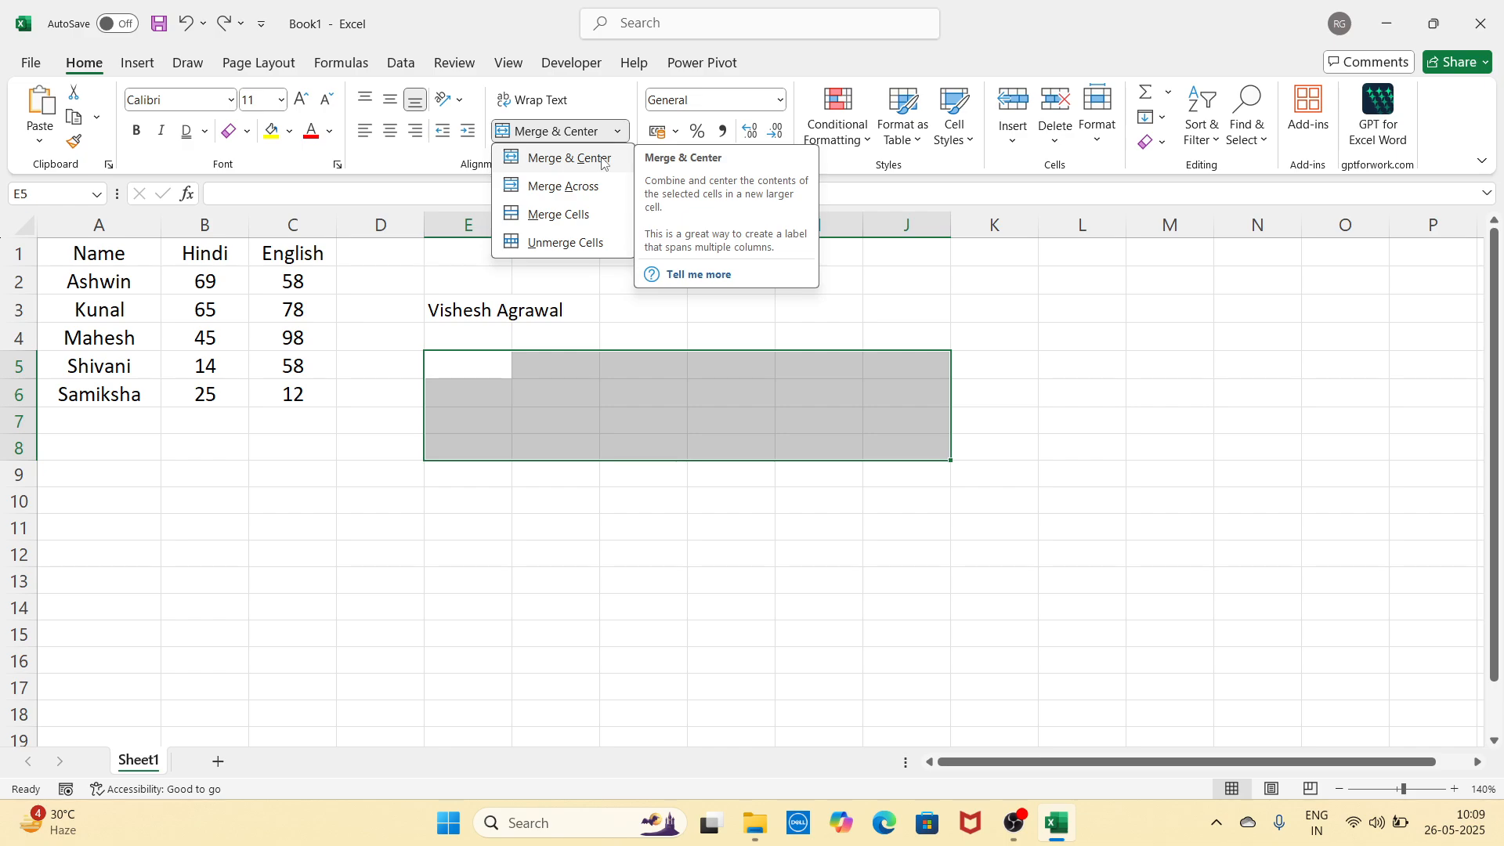
{"action": "key", "text": "Escape"}
{"action": "left_click", "coordinate": [657, 551]}
{"action": "left_click", "coordinate": [663, 390]}
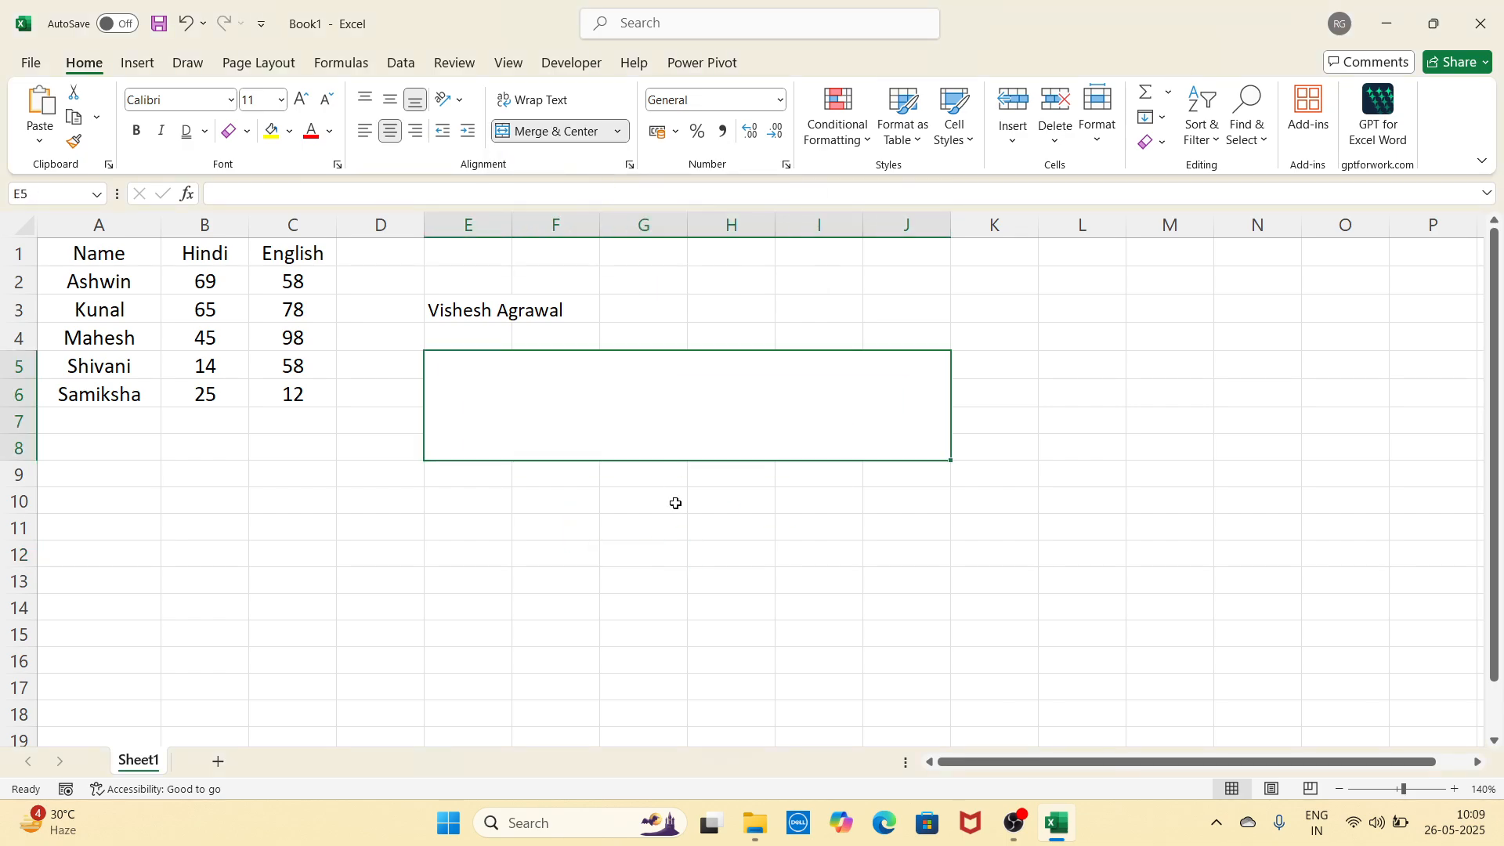
Step: Enter the person's full name in lowercase in the merged cell, correcting the surname
{"action": "double_click", "coordinate": [680, 434]}
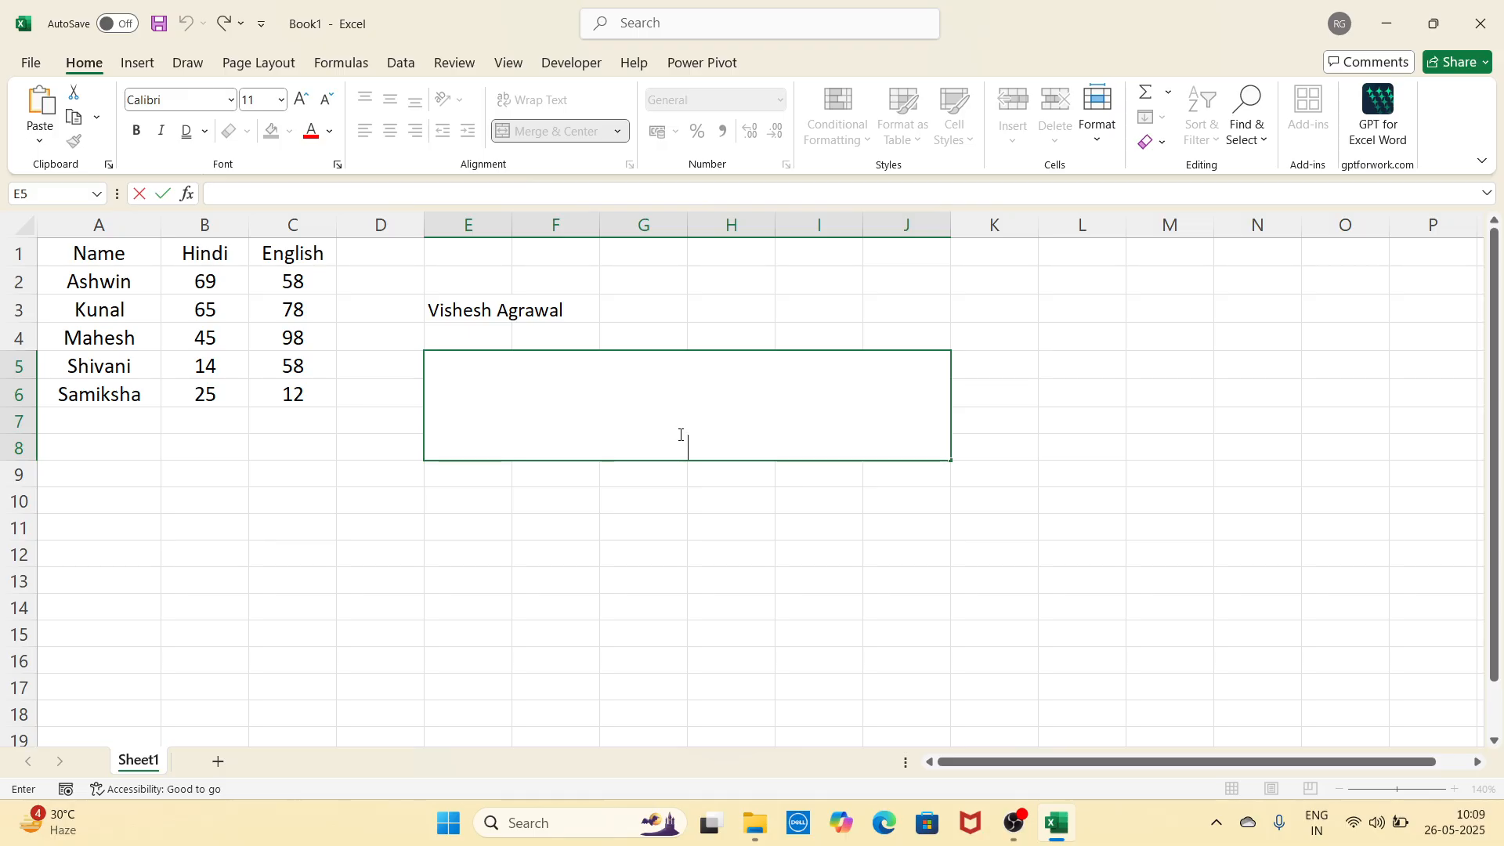
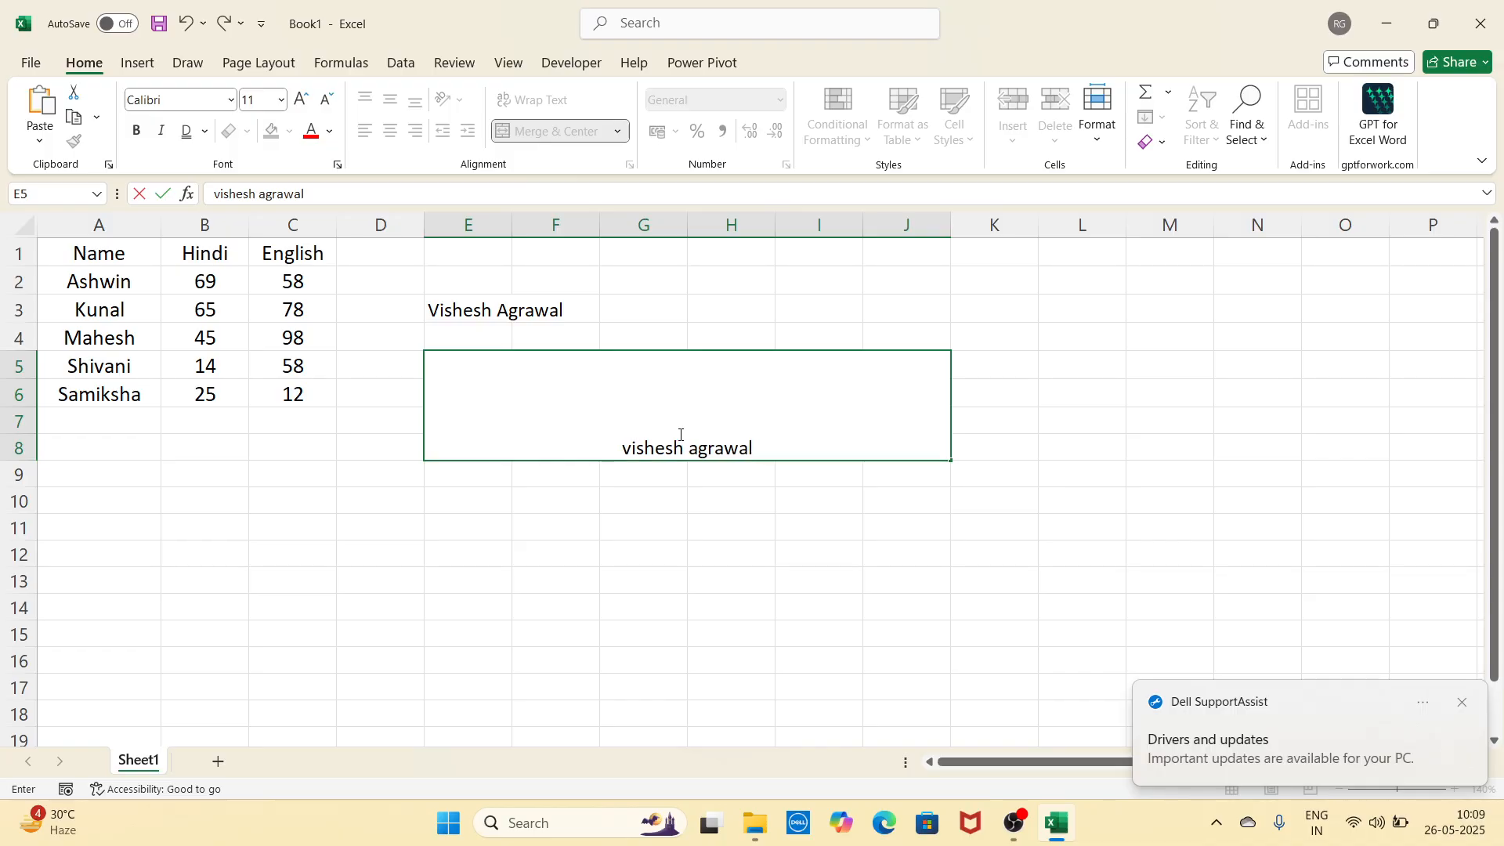
{"action": "left_click", "coordinate": [750, 552]}
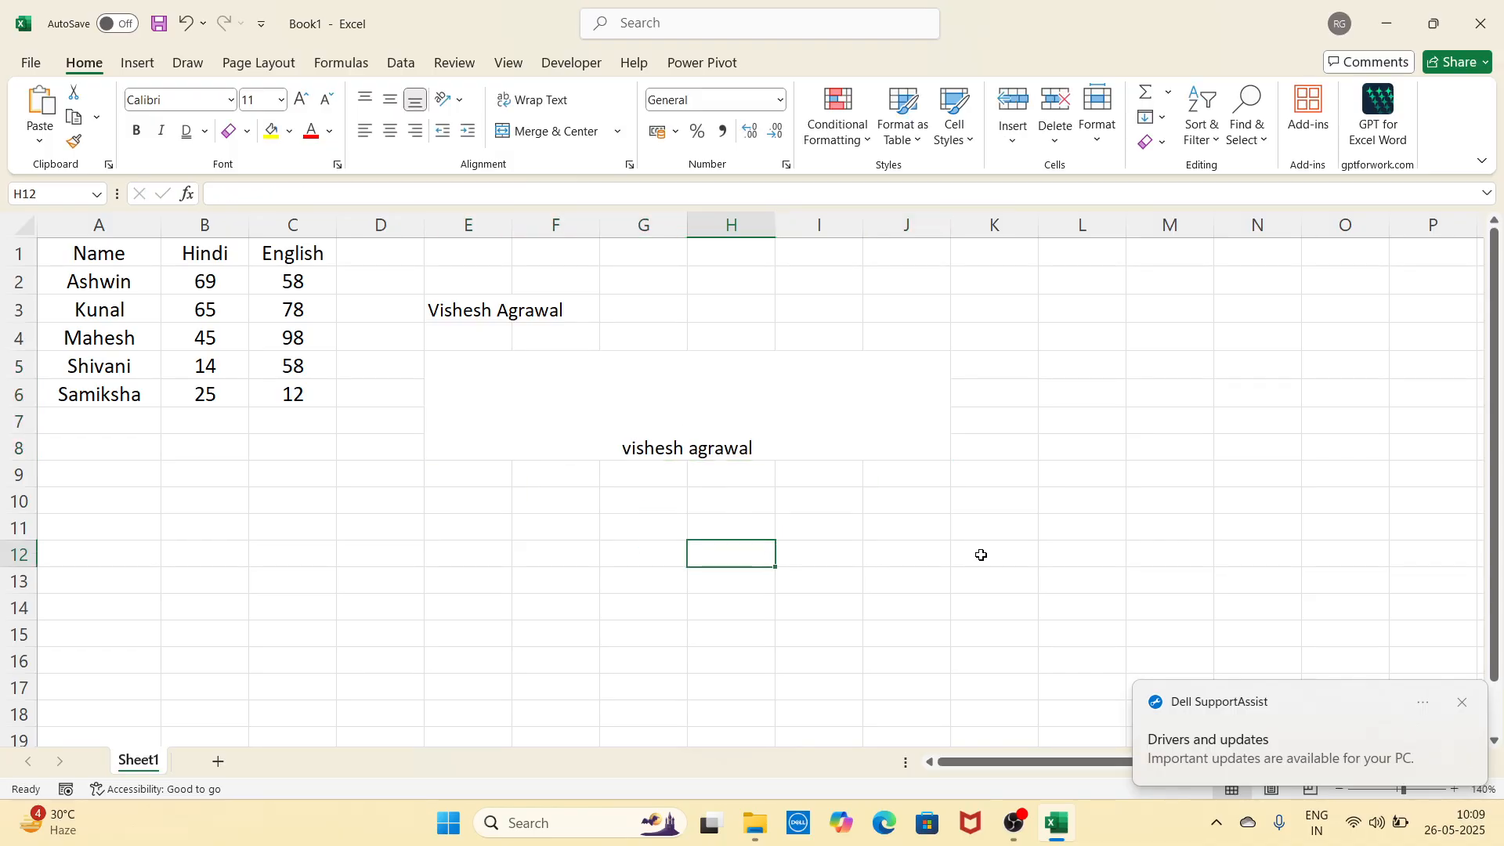
Step: Review the merge options for the name cell, then select E10:J14
{"action": "left_click", "coordinate": [1021, 459]}
{"action": "left_click", "coordinate": [759, 433]}
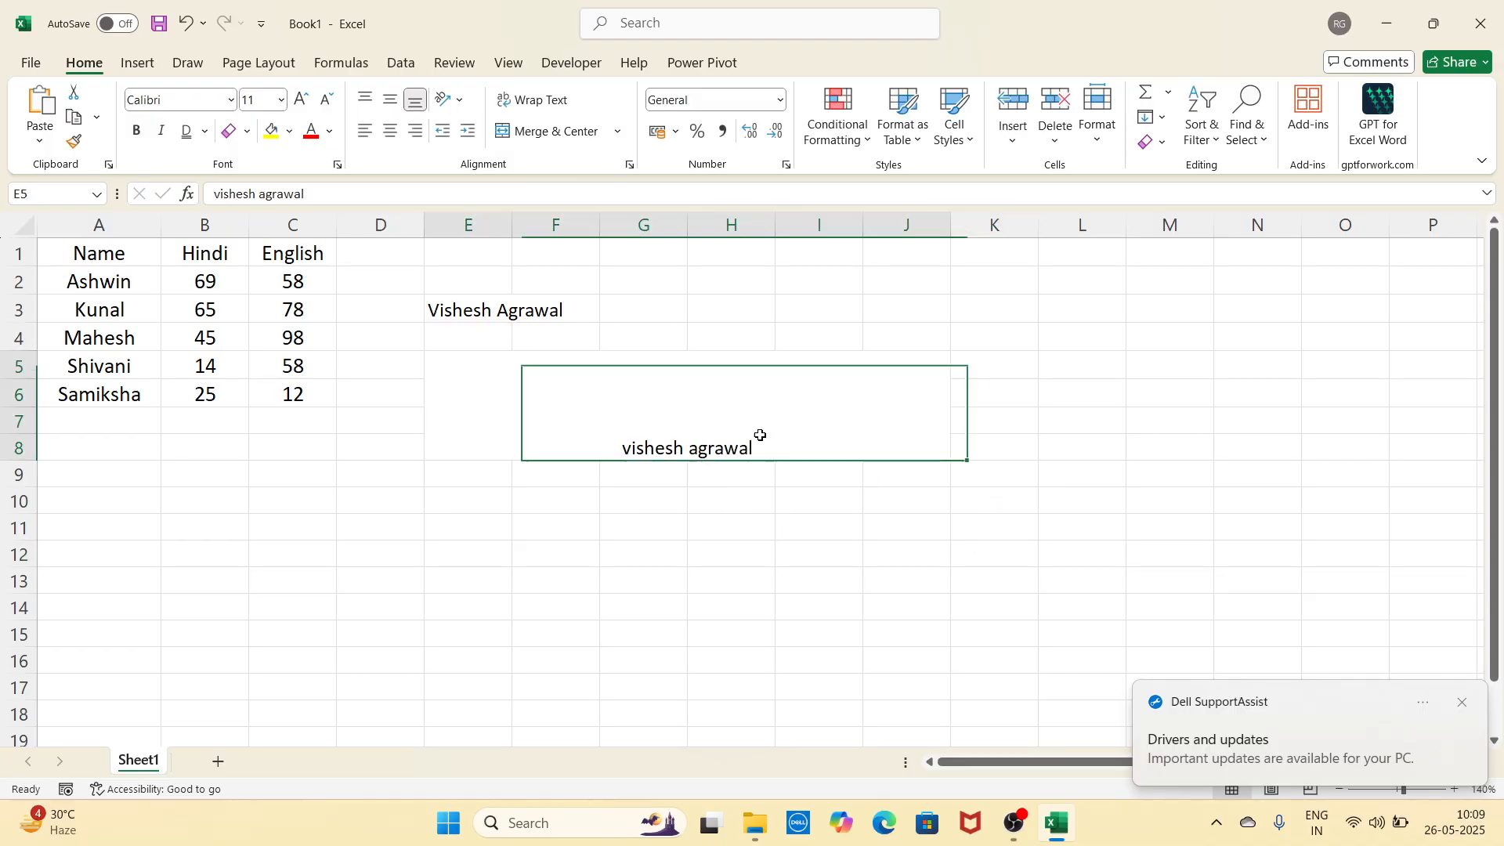
{"action": "left_click", "coordinate": [618, 133]}
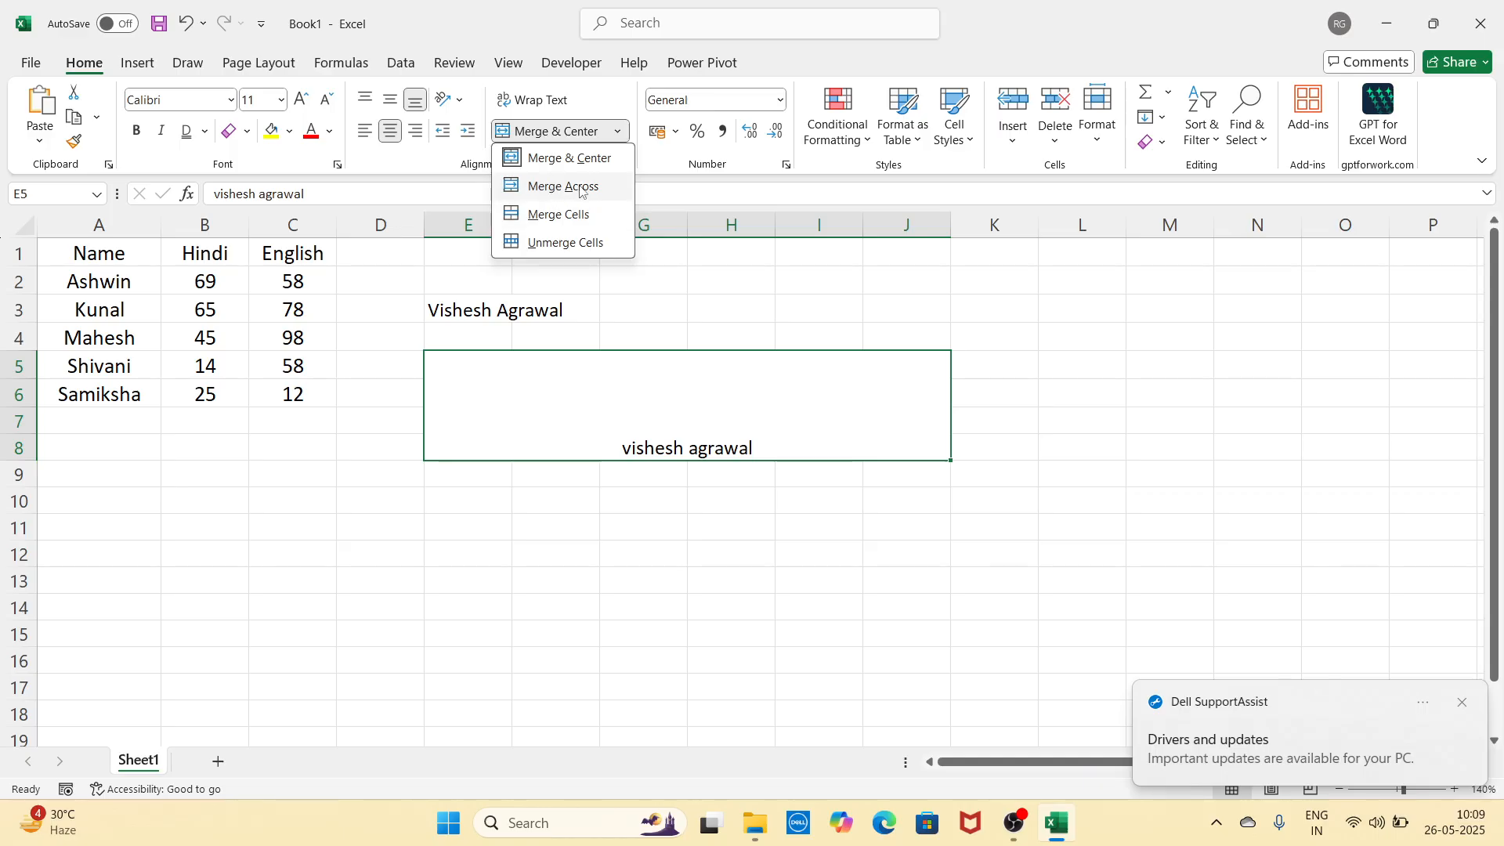
{"action": "left_click", "coordinate": [547, 510]}
{"action": "left_click_drag", "start_coordinate": [487, 498], "coordinate": [889, 604]}
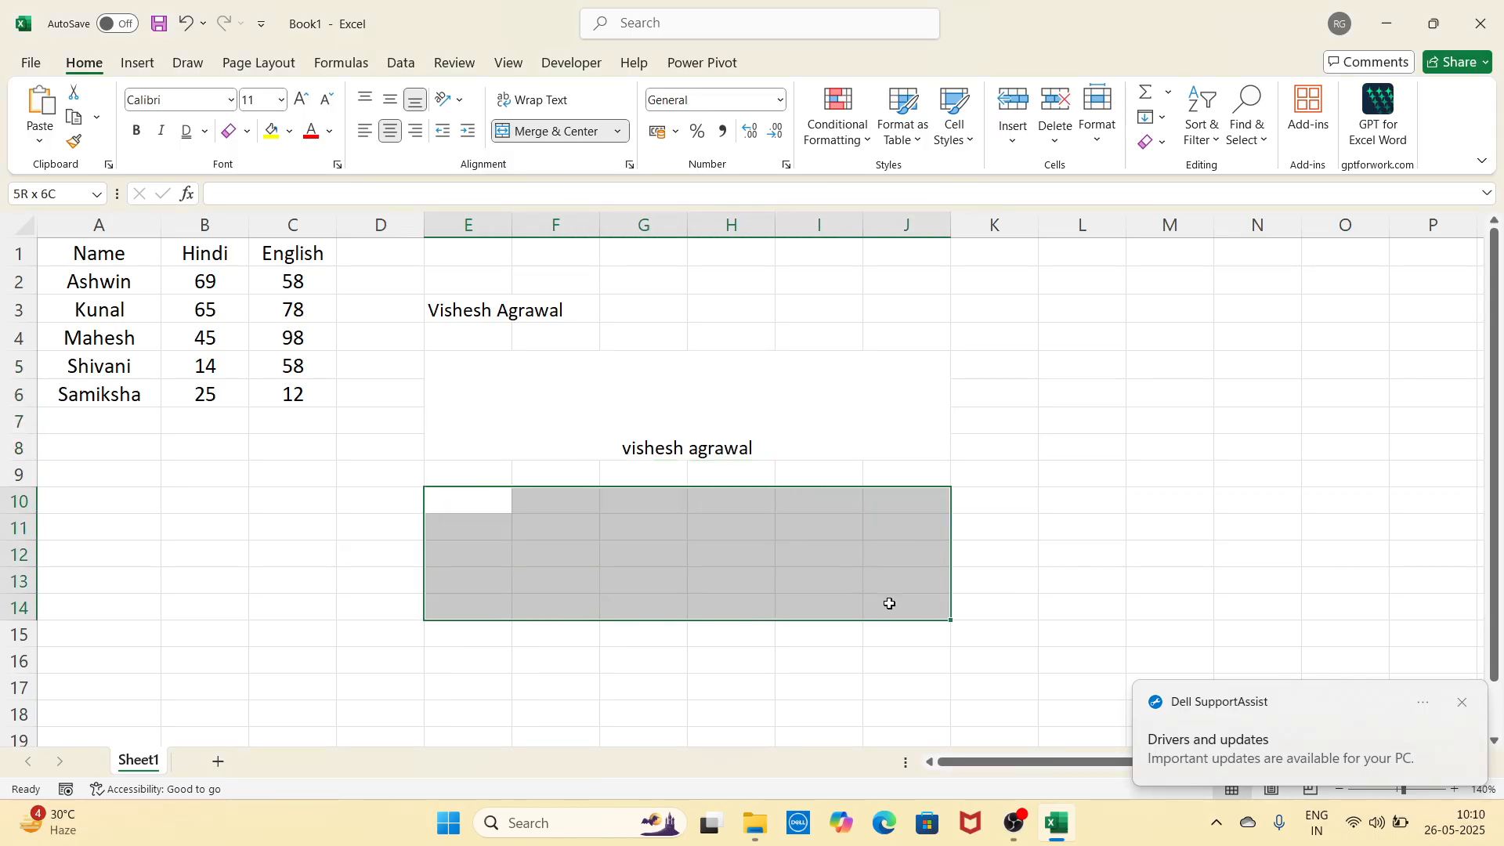
Step: Apply Merge Across to E10:J14 and check each merged row from 10 to 14
{"action": "left_click", "coordinate": [618, 132]}
{"action": "left_click", "coordinate": [604, 189]}
{"action": "left_click", "coordinate": [638, 507]}
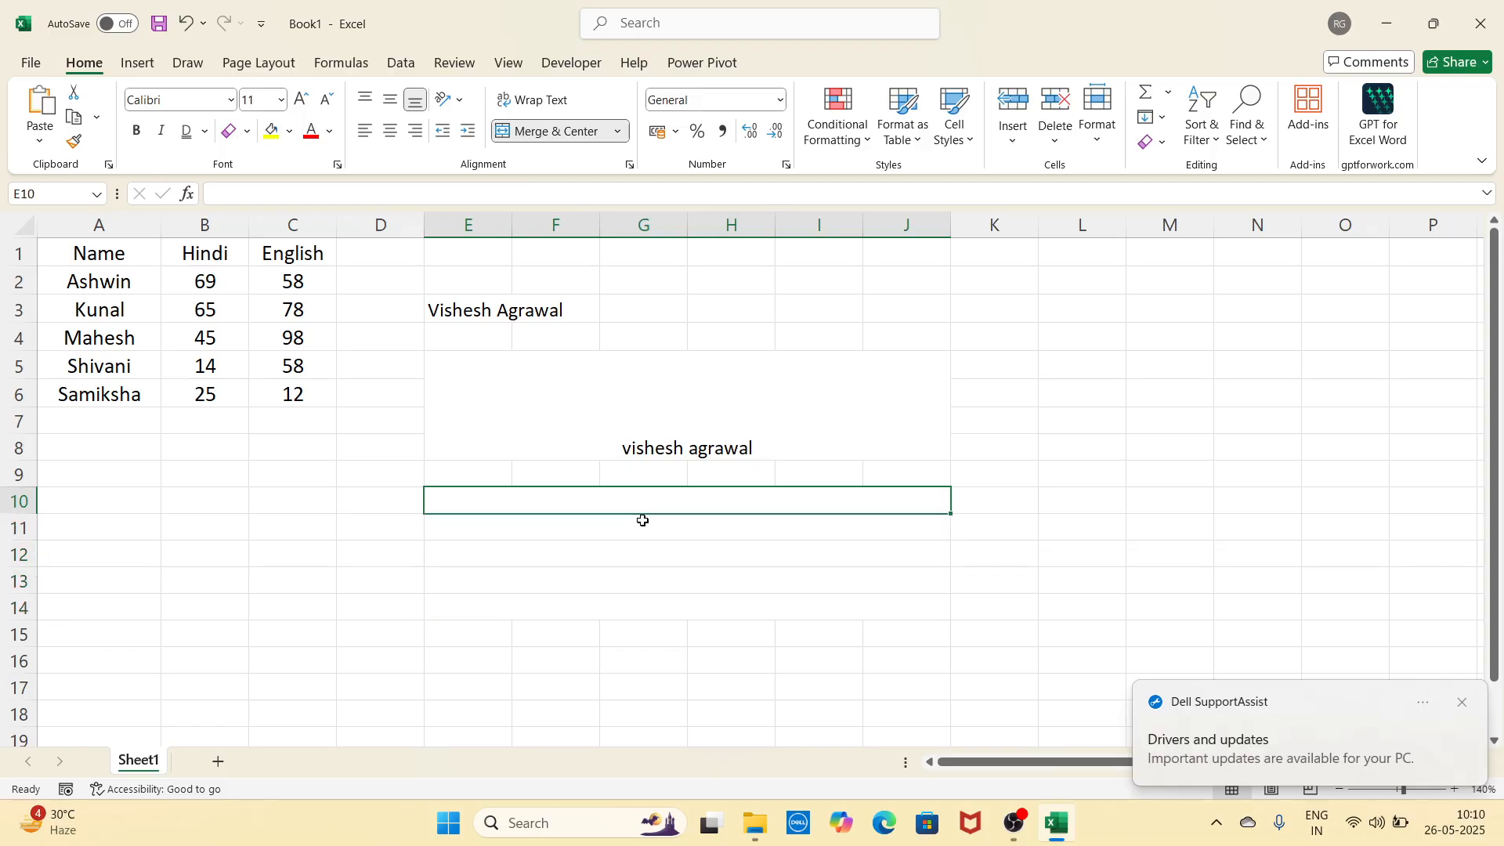
{"action": "left_click", "coordinate": [641, 525]}
{"action": "left_click", "coordinate": [652, 554]}
{"action": "left_click", "coordinate": [650, 576]}
{"action": "left_click", "coordinate": [649, 604]}
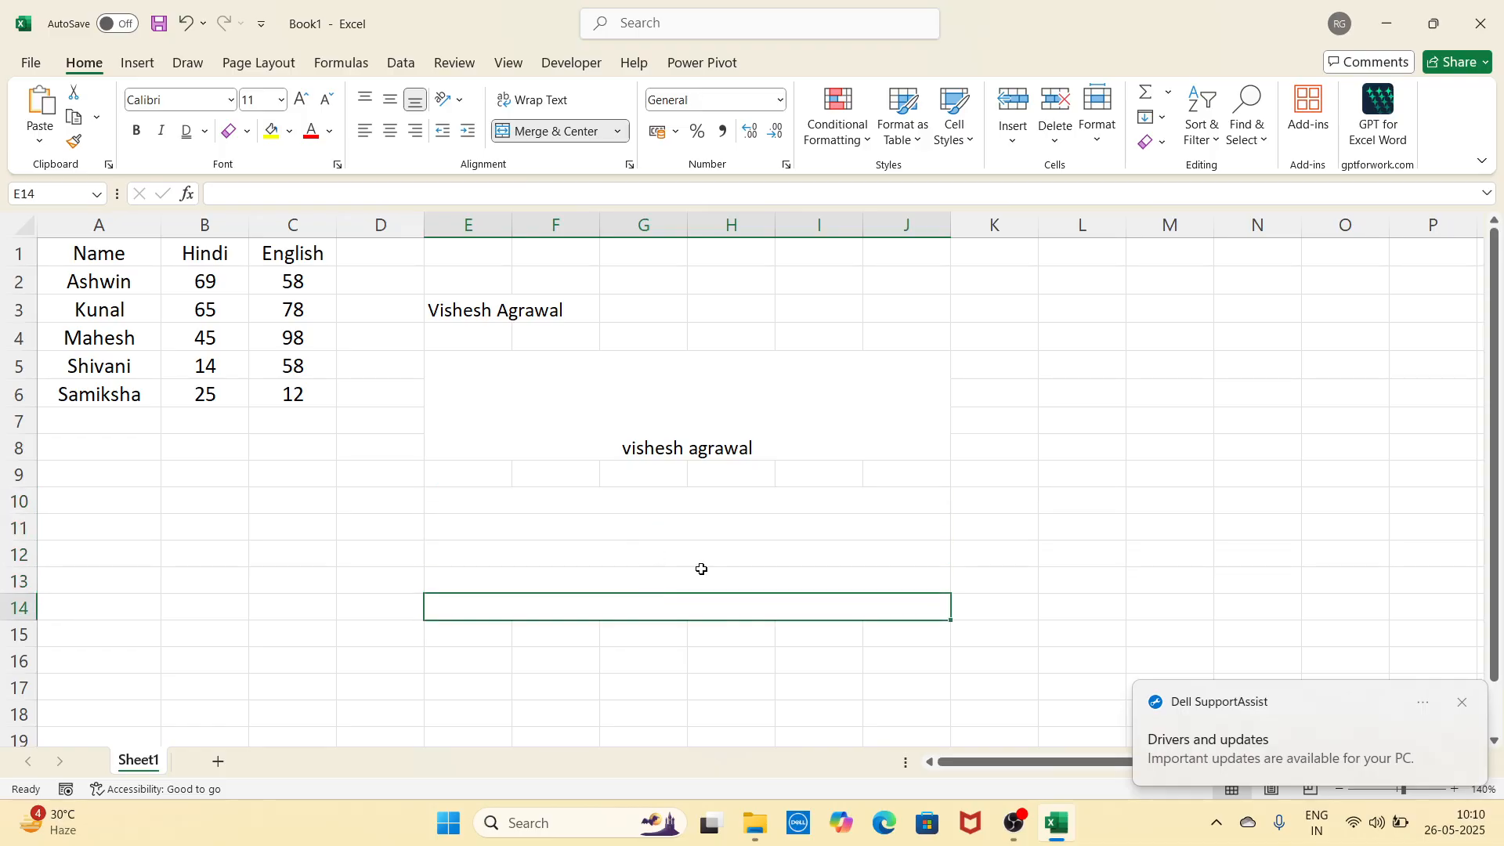
Step: Dismiss the update notification and recheck the merged rows 10 to 14
{"action": "left_click", "coordinate": [1466, 706]}
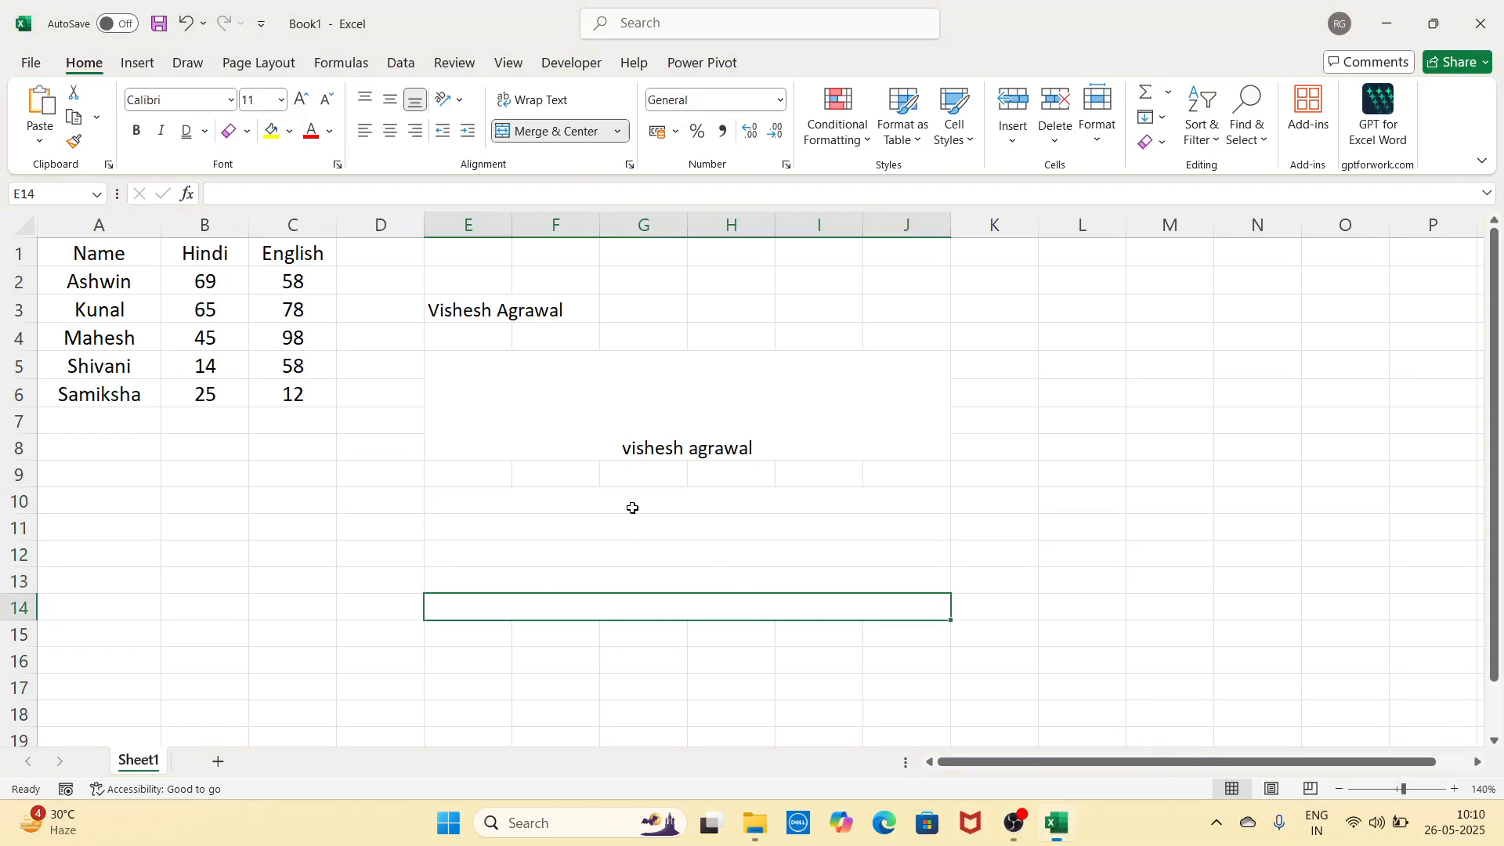
{"action": "left_click", "coordinate": [632, 505]}
{"action": "left_click", "coordinate": [642, 546]}
{"action": "left_click", "coordinate": [639, 510]}
{"action": "left_click", "coordinate": [640, 526]}
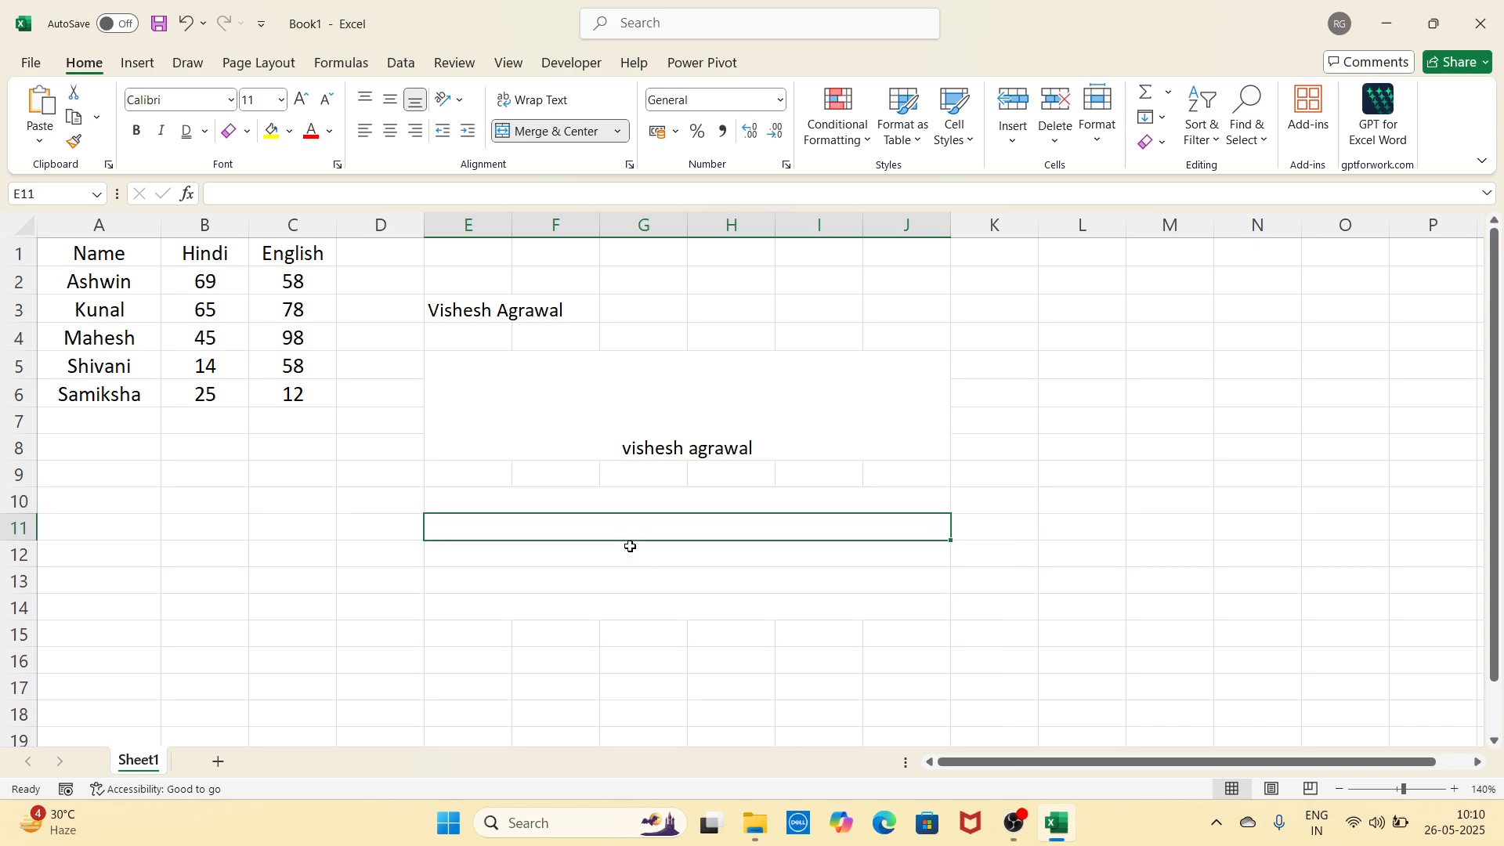
{"action": "left_click", "coordinate": [628, 552]}
{"action": "left_click", "coordinate": [625, 603]}
{"action": "scroll", "coordinate": [625, 601], "scroll_direction": "down", "scroll_amount": 2}
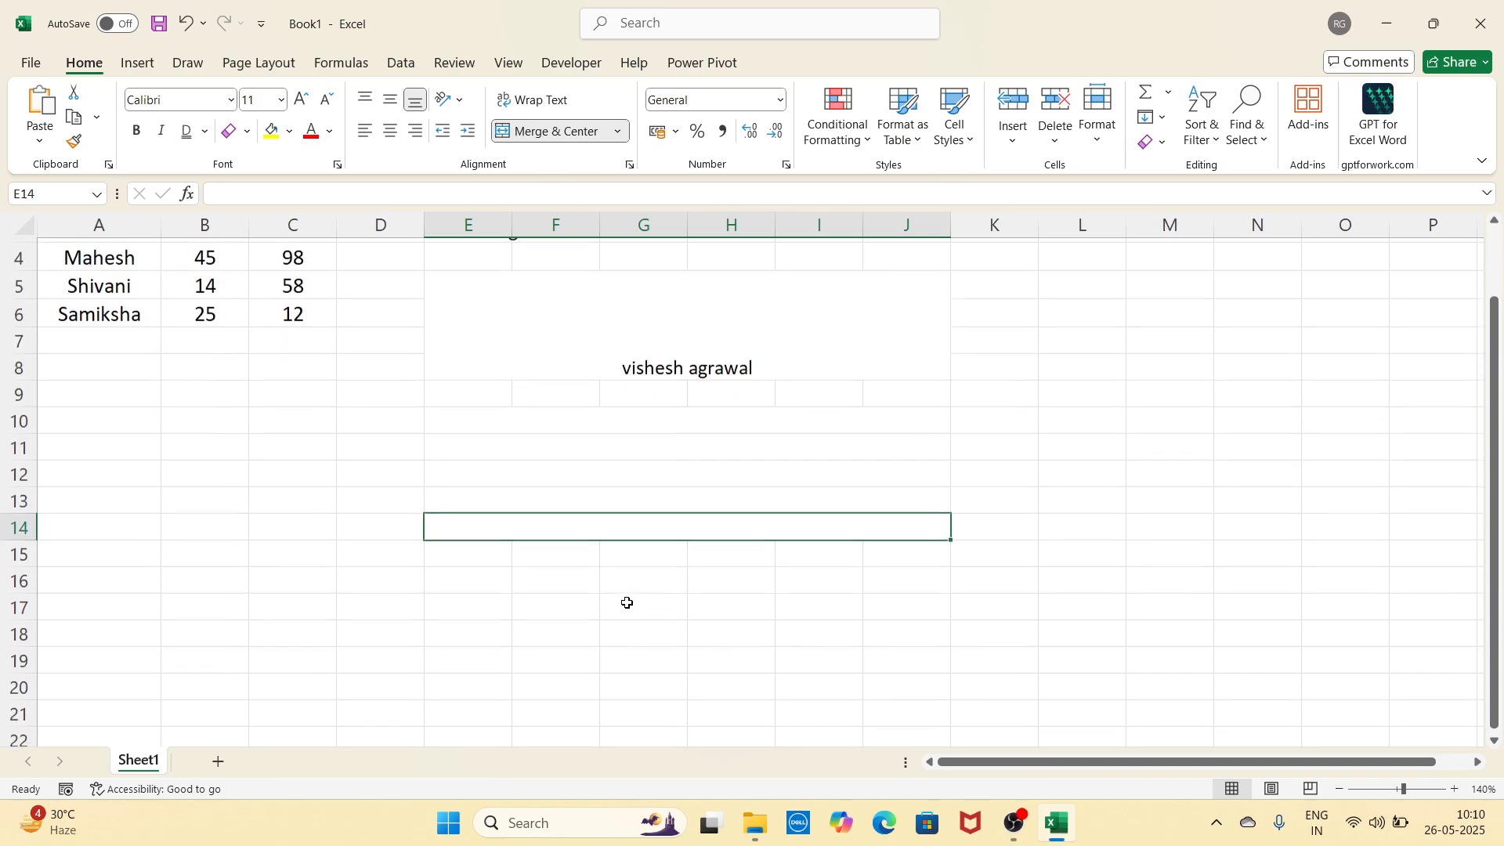
Step: Merge E16:J20 into one cell without centring
{"action": "left_click_drag", "start_coordinate": [497, 494], "coordinate": [893, 598]}
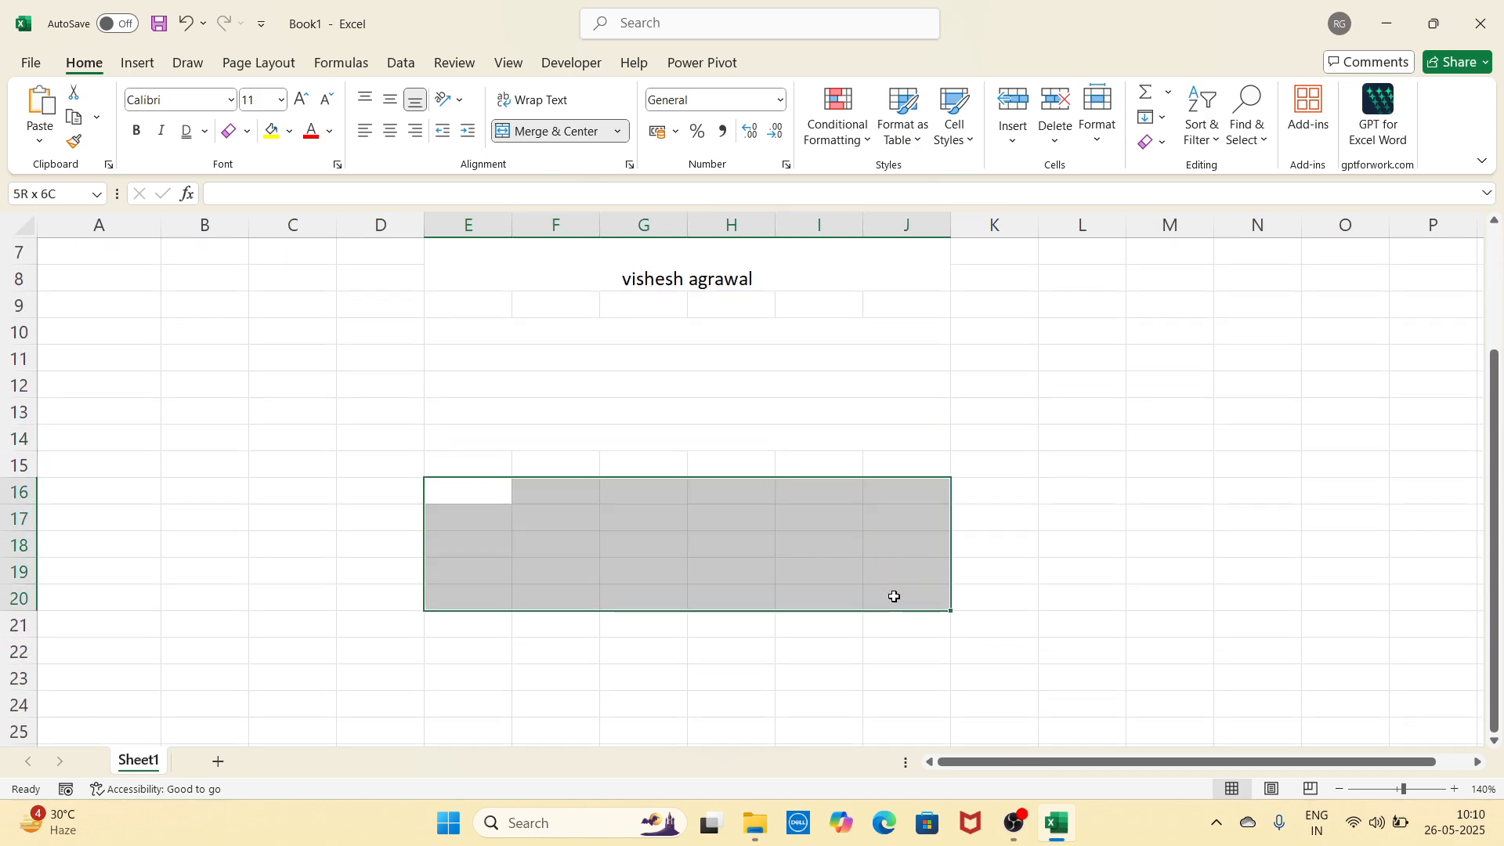
{"action": "left_click", "coordinate": [618, 131]}
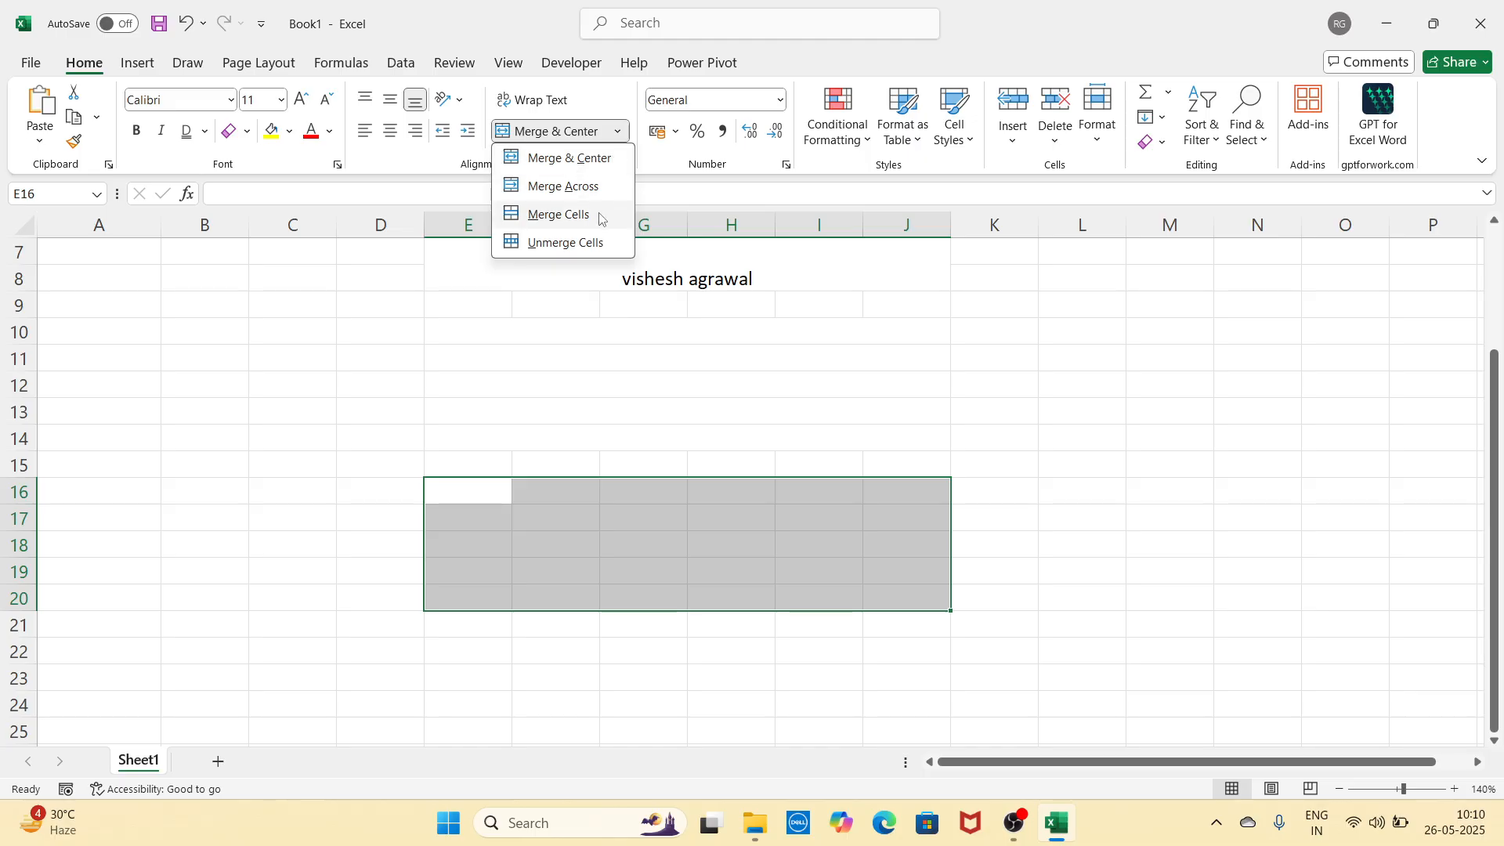
{"action": "left_click", "coordinate": [559, 205]}
Step: Inspect the merged name block and the E16:J20 block by selecting and editing them
{"action": "scroll", "coordinate": [764, 361], "scroll_direction": "up", "scroll_amount": 1}
{"action": "left_click", "coordinate": [870, 327]}
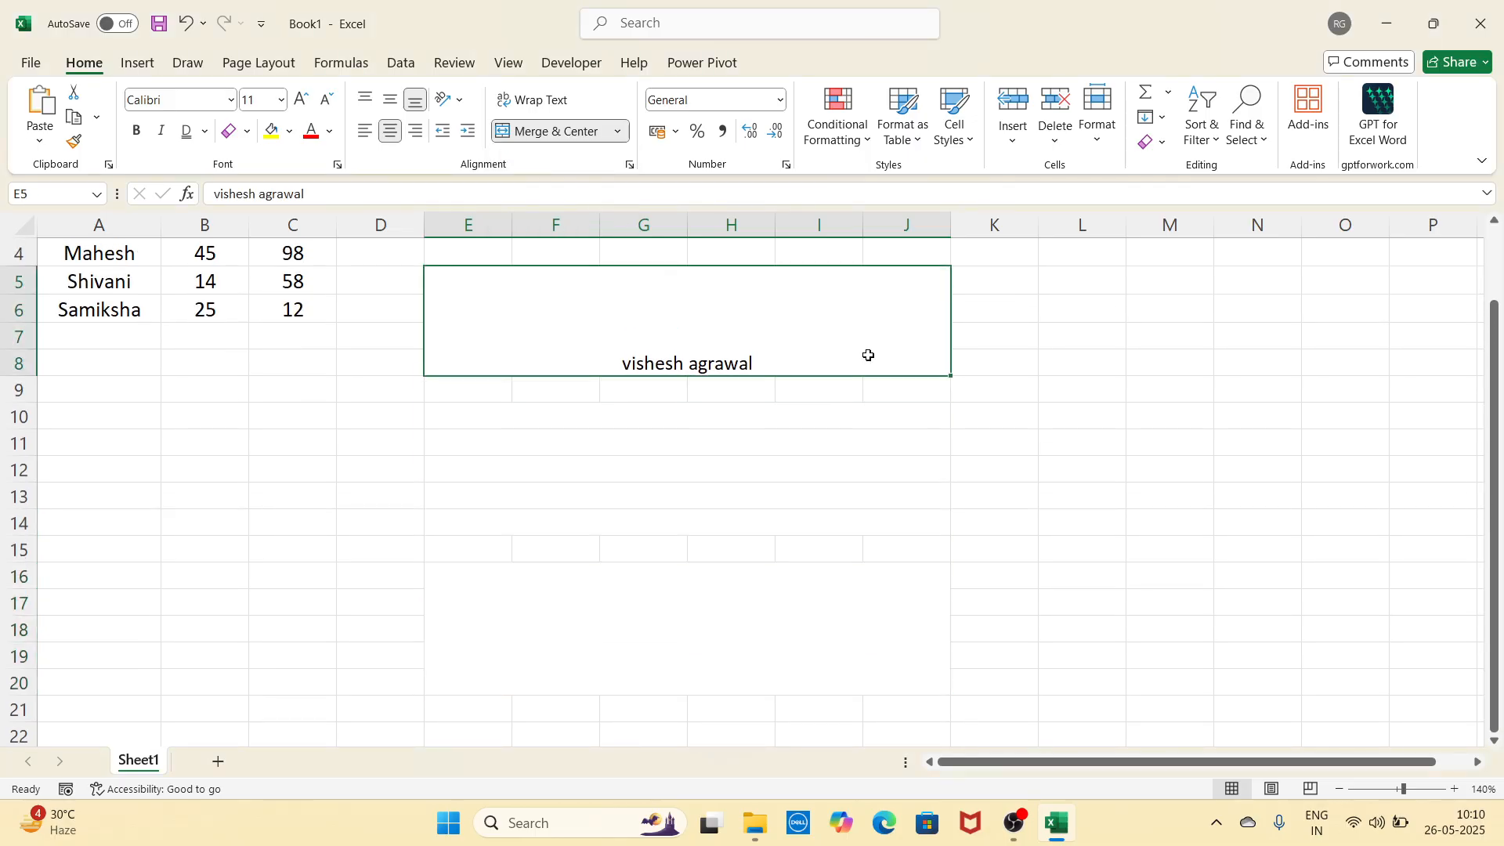
{"action": "left_click", "coordinate": [823, 518]}
{"action": "left_click", "coordinate": [816, 611]}
{"action": "left_click", "coordinate": [847, 335]}
{"action": "left_click", "coordinate": [830, 611]}
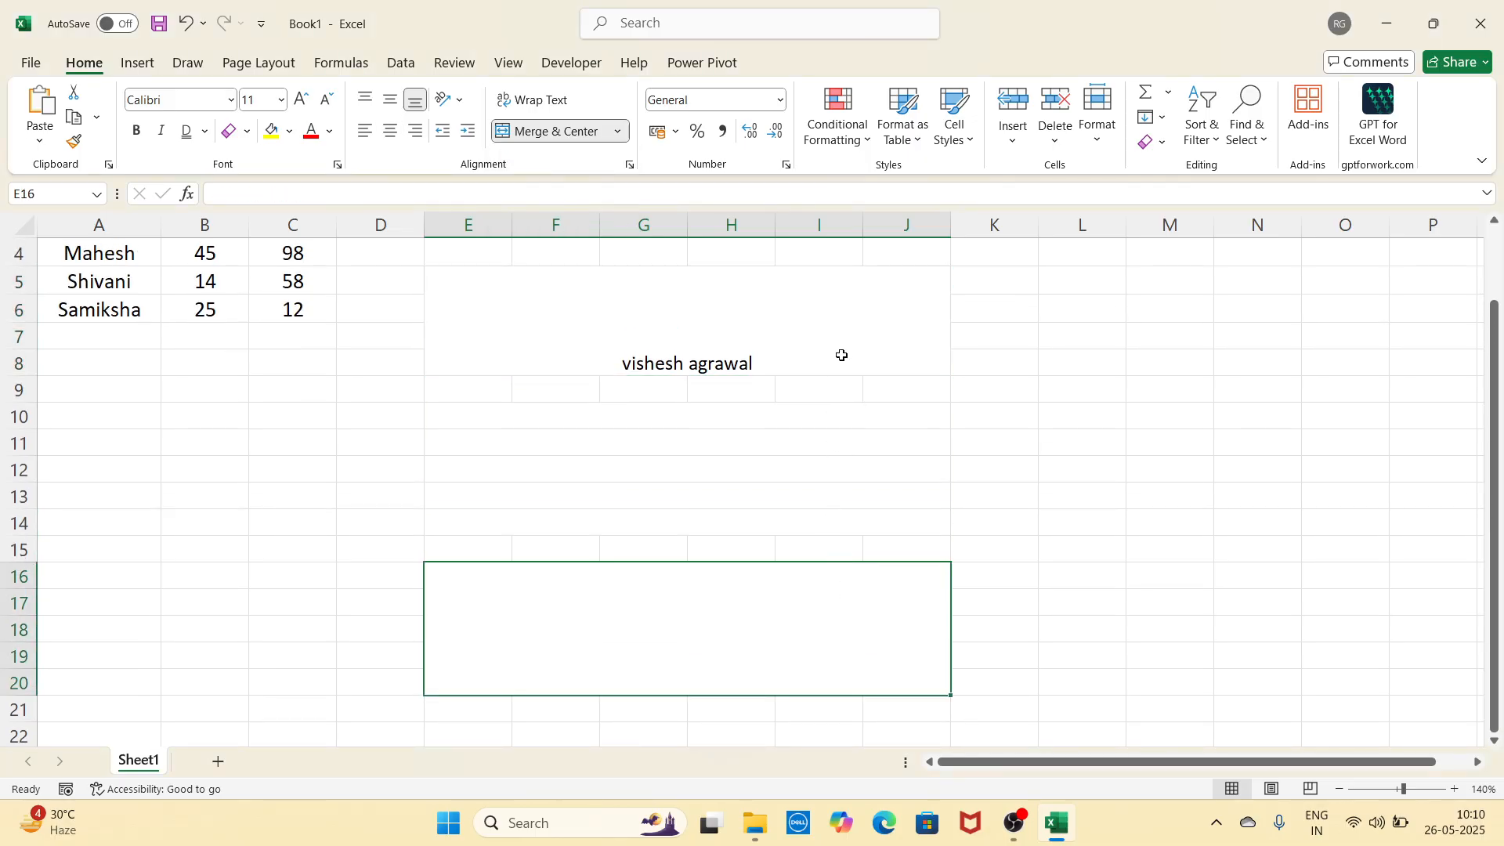
{"action": "left_click", "coordinate": [838, 353]}
{"action": "double_click", "coordinate": [610, 358]}
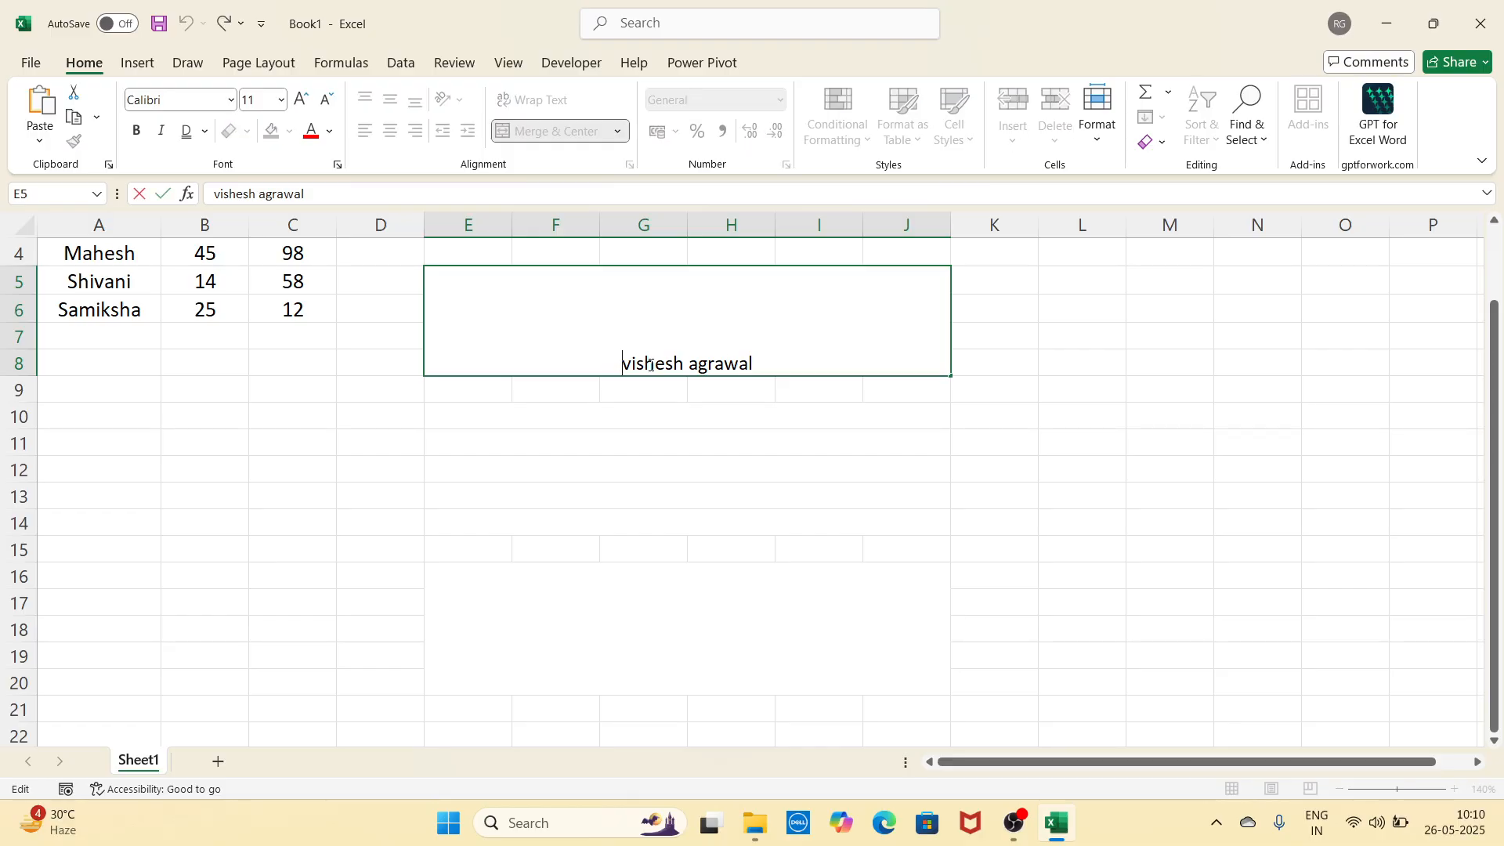
{"action": "double_click", "coordinate": [674, 647]}
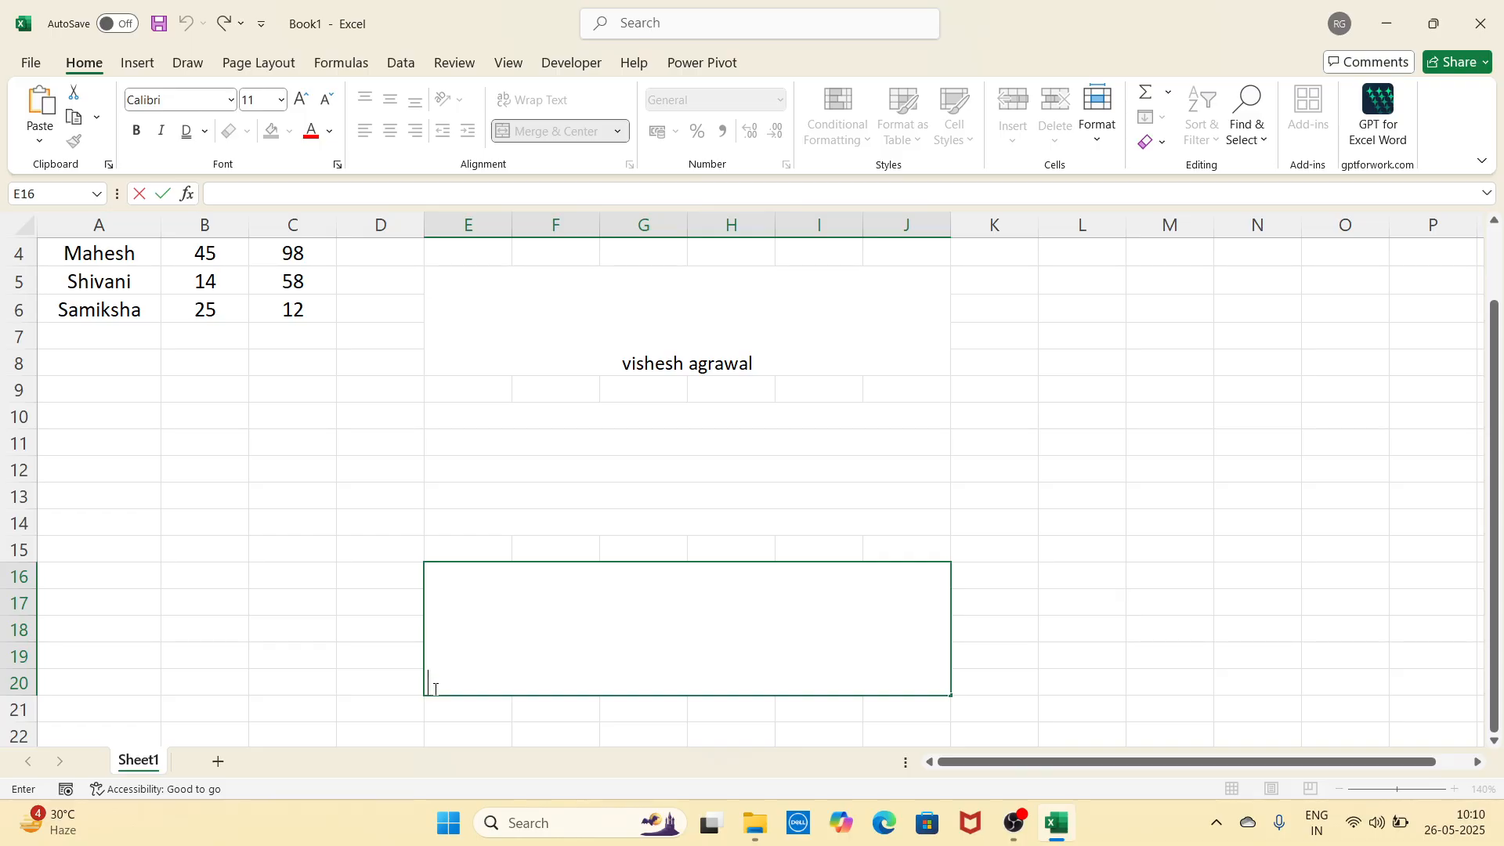
{"action": "left_click", "coordinate": [1079, 555]}
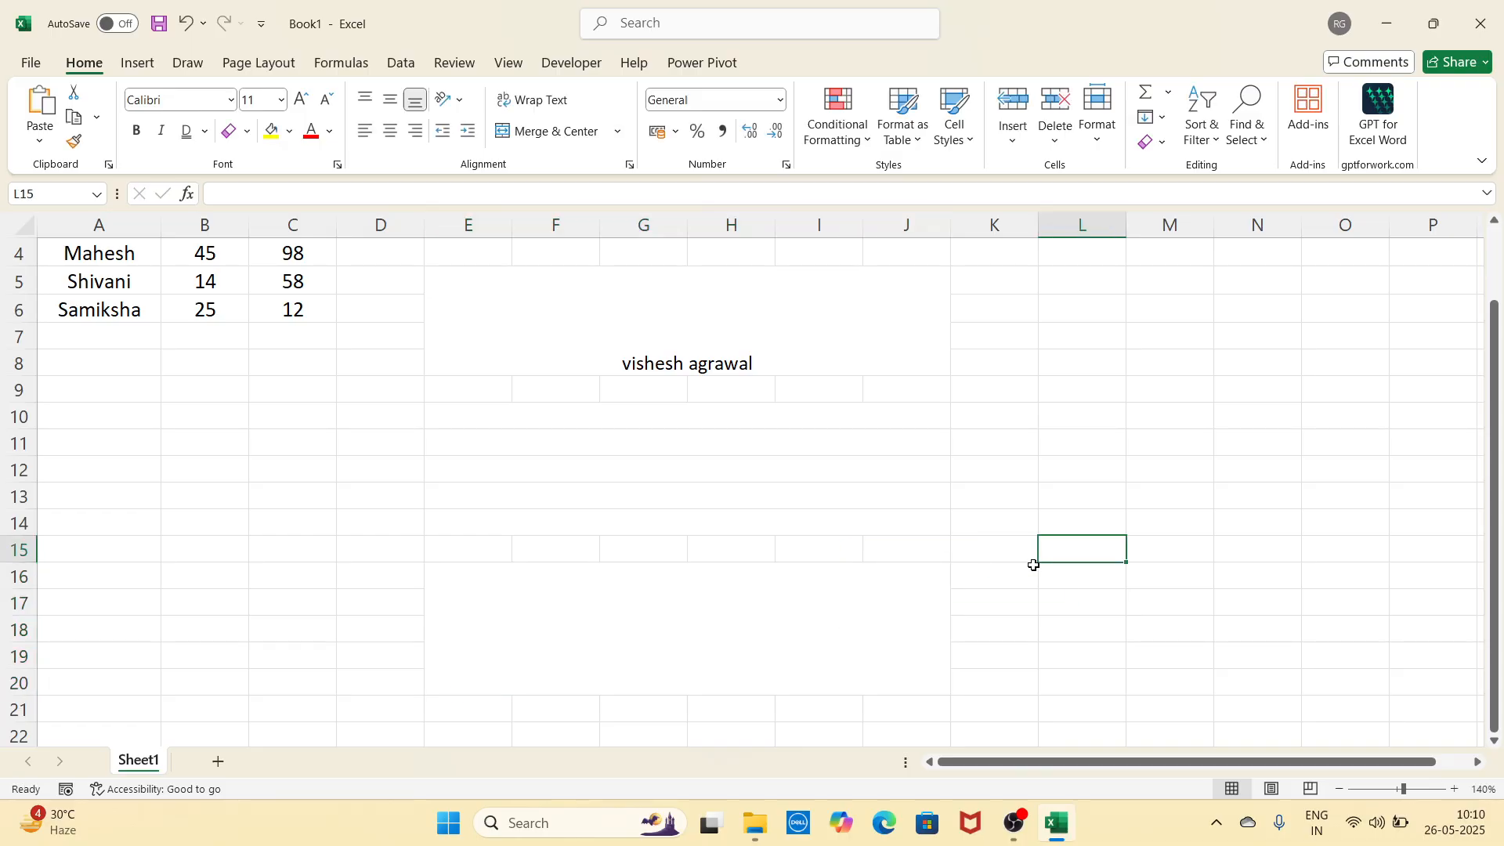
Step: Unmerge E16:J20, E5:J8 and E10:J14 back into separate cells
{"action": "left_click", "coordinate": [787, 629]}
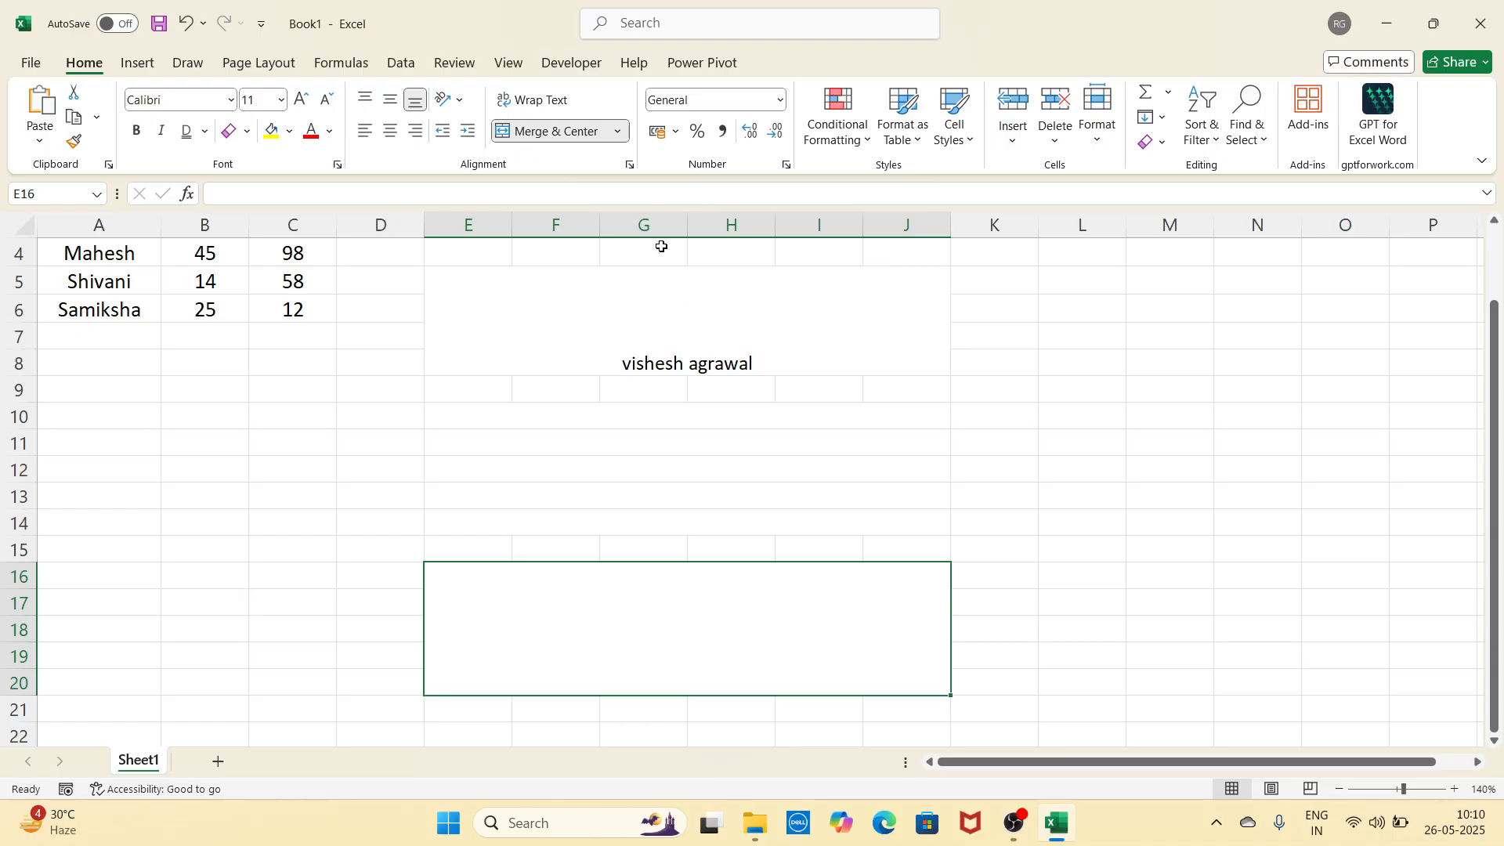
{"action": "left_click", "coordinate": [618, 130]}
{"action": "left_click", "coordinate": [608, 243]}
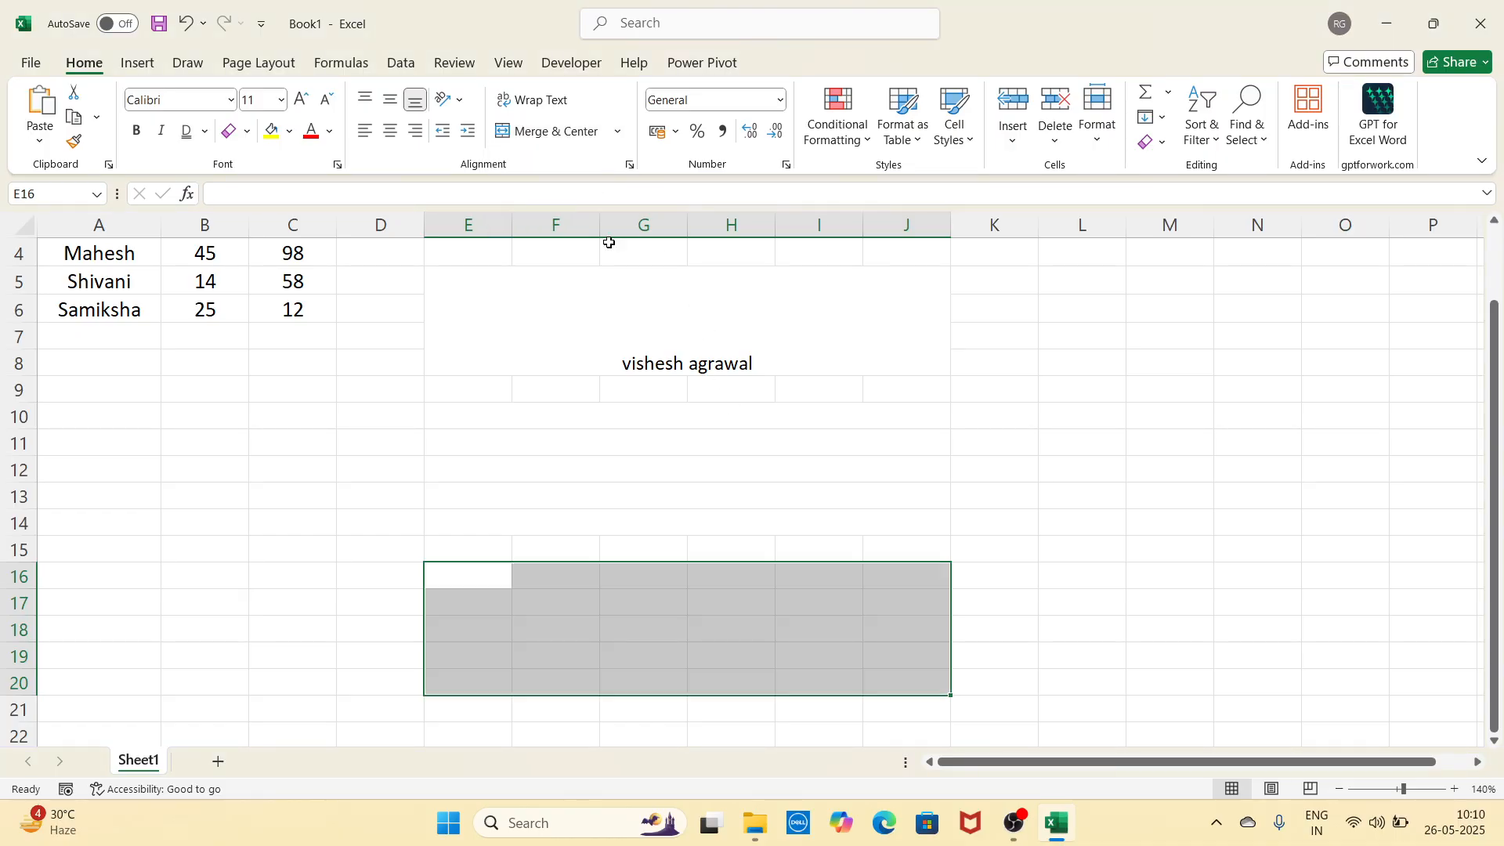
{"action": "left_click", "coordinate": [664, 340]}
{"action": "left_click", "coordinate": [619, 131]}
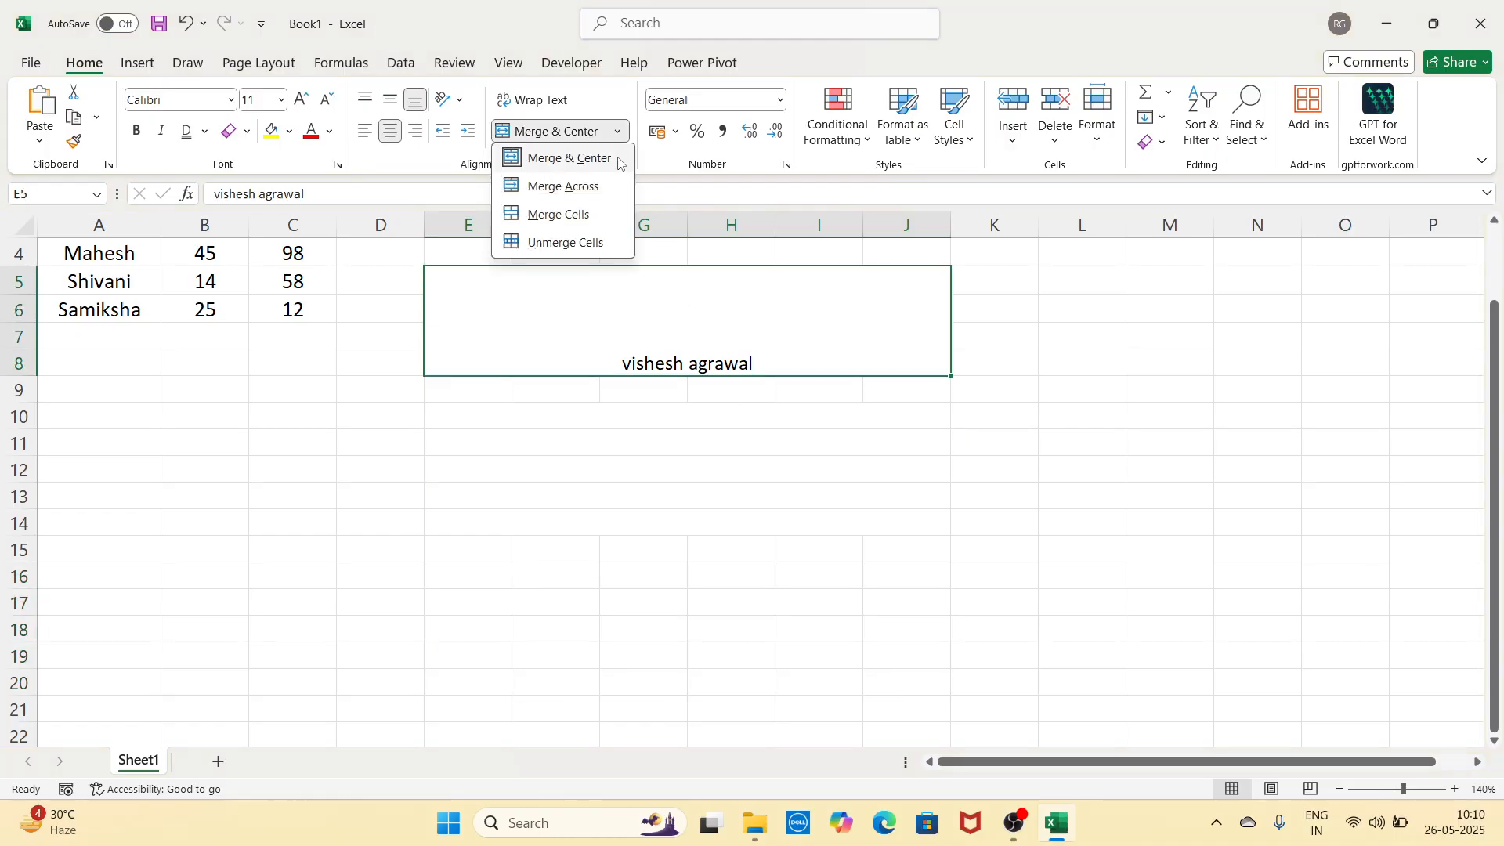
{"action": "left_click", "coordinate": [595, 242]}
{"action": "left_click_drag", "start_coordinate": [620, 407], "coordinate": [622, 513]}
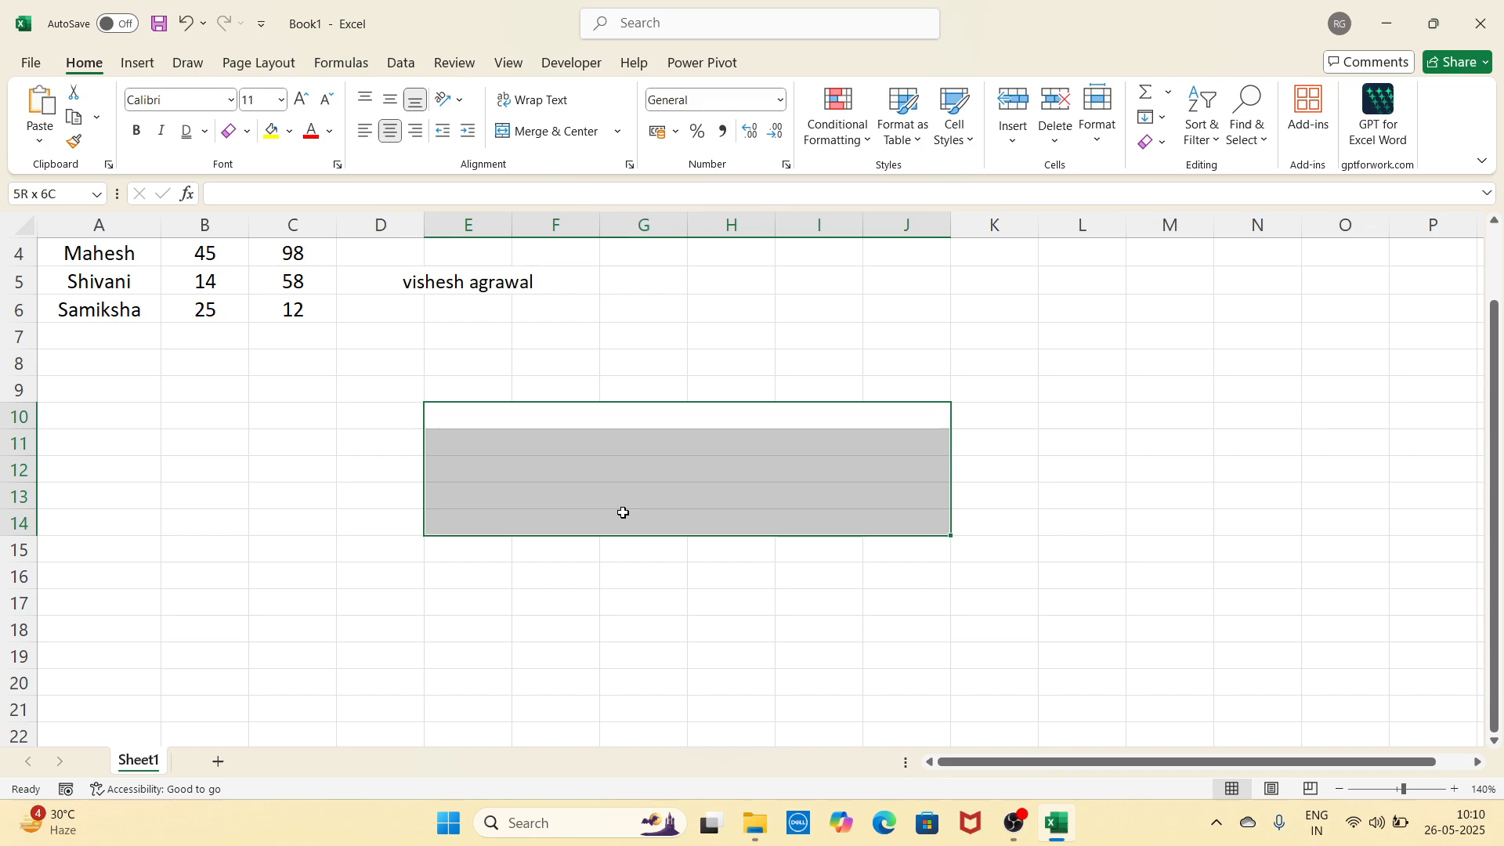
{"action": "left_click", "coordinate": [618, 131]}
{"action": "left_click", "coordinate": [595, 242]}
Step: Clear the lowercase name text from E5, then move to an empty cell
{"action": "left_click", "coordinate": [909, 391]}
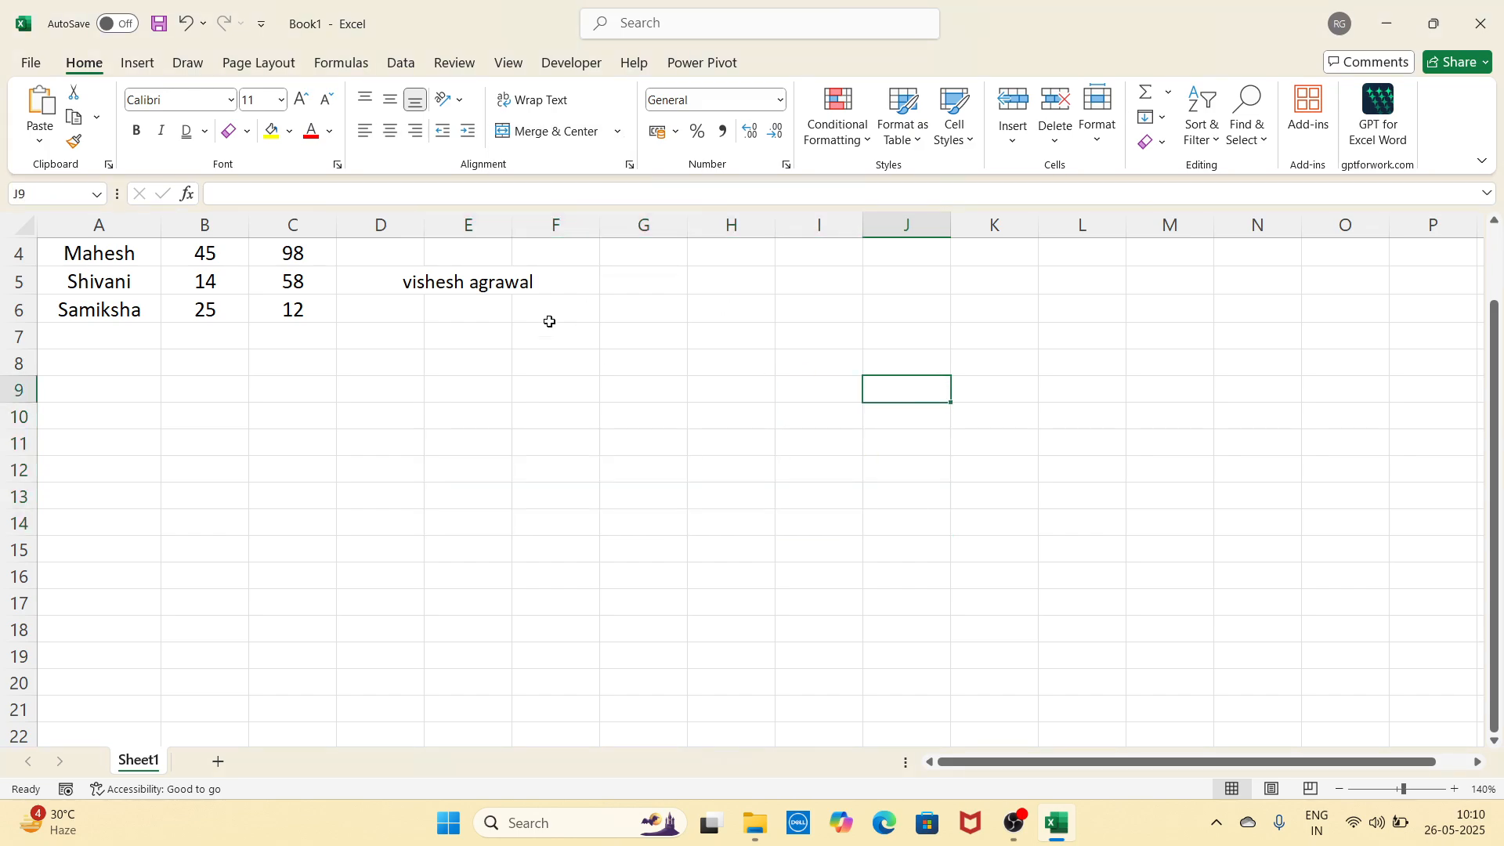
{"action": "left_click", "coordinate": [472, 283]}
{"action": "key", "text": "BackSpace"}
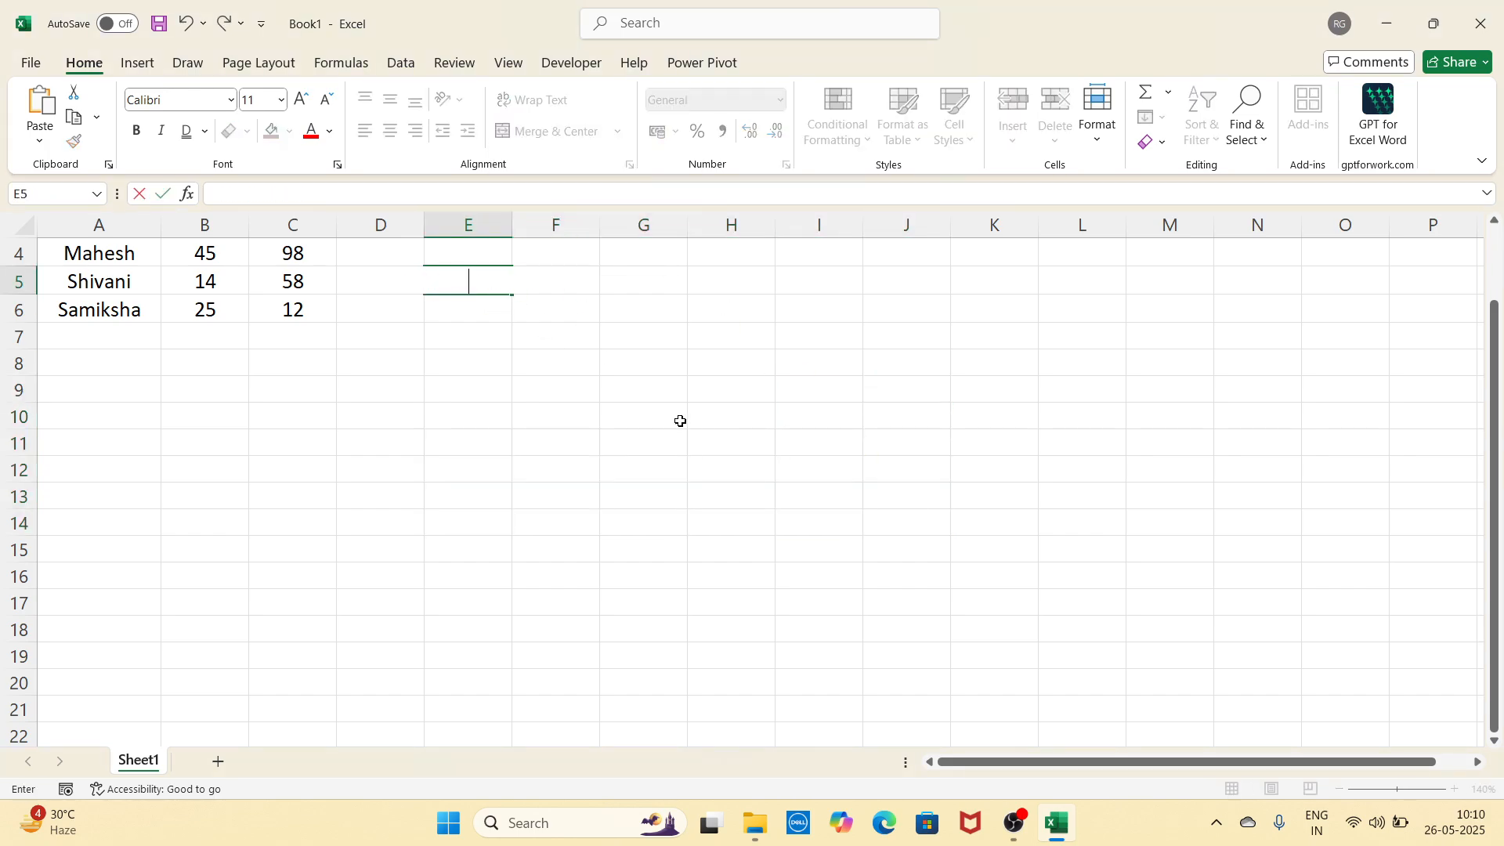
{"action": "left_click", "coordinate": [666, 417]}
{"action": "left_click", "coordinate": [644, 523]}
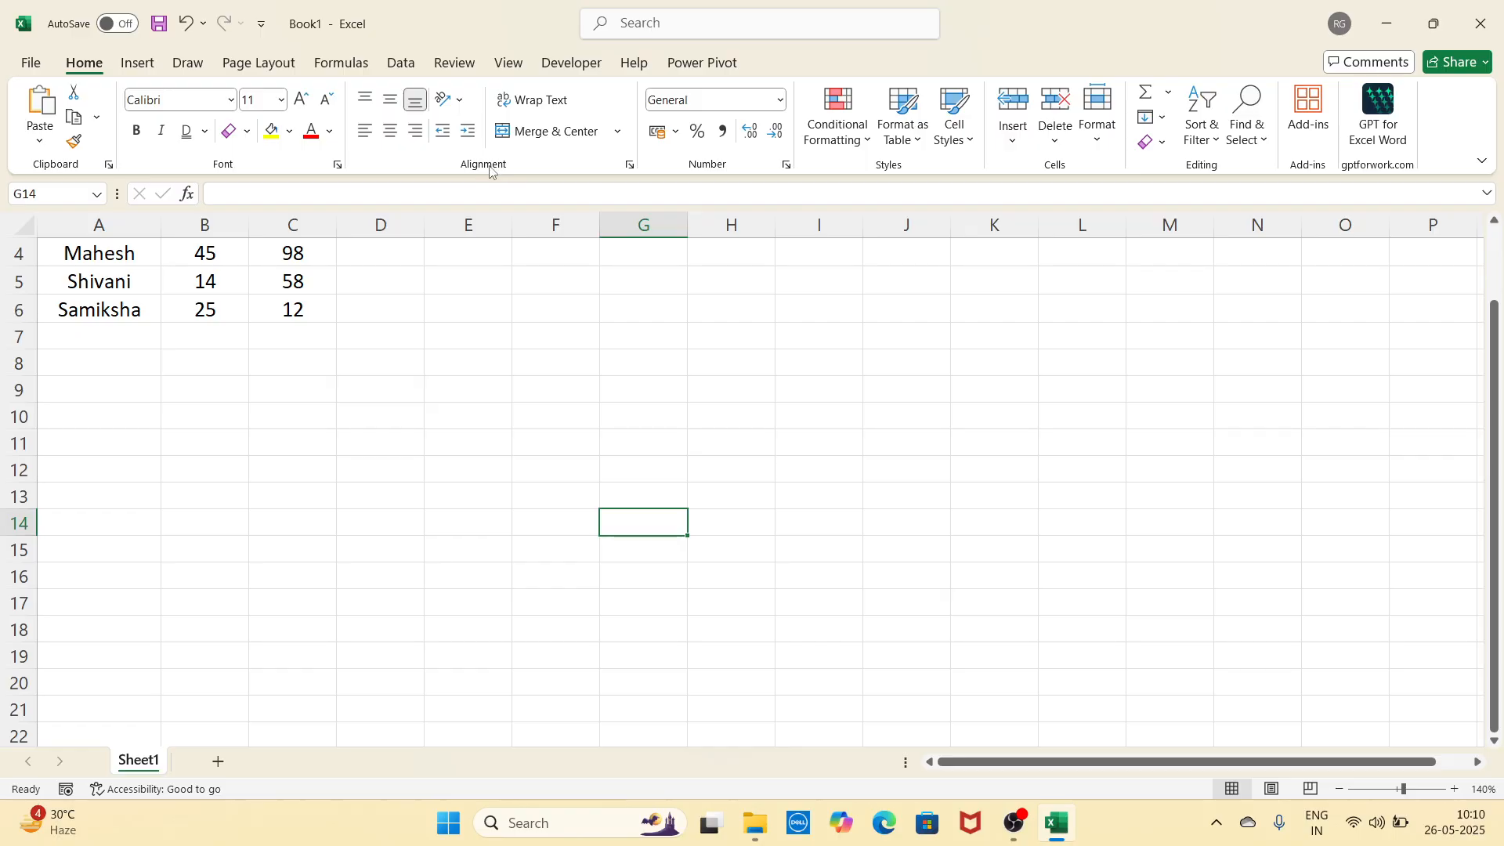
{"action": "scroll", "coordinate": [544, 420], "scroll_direction": "up", "scroll_amount": 1}
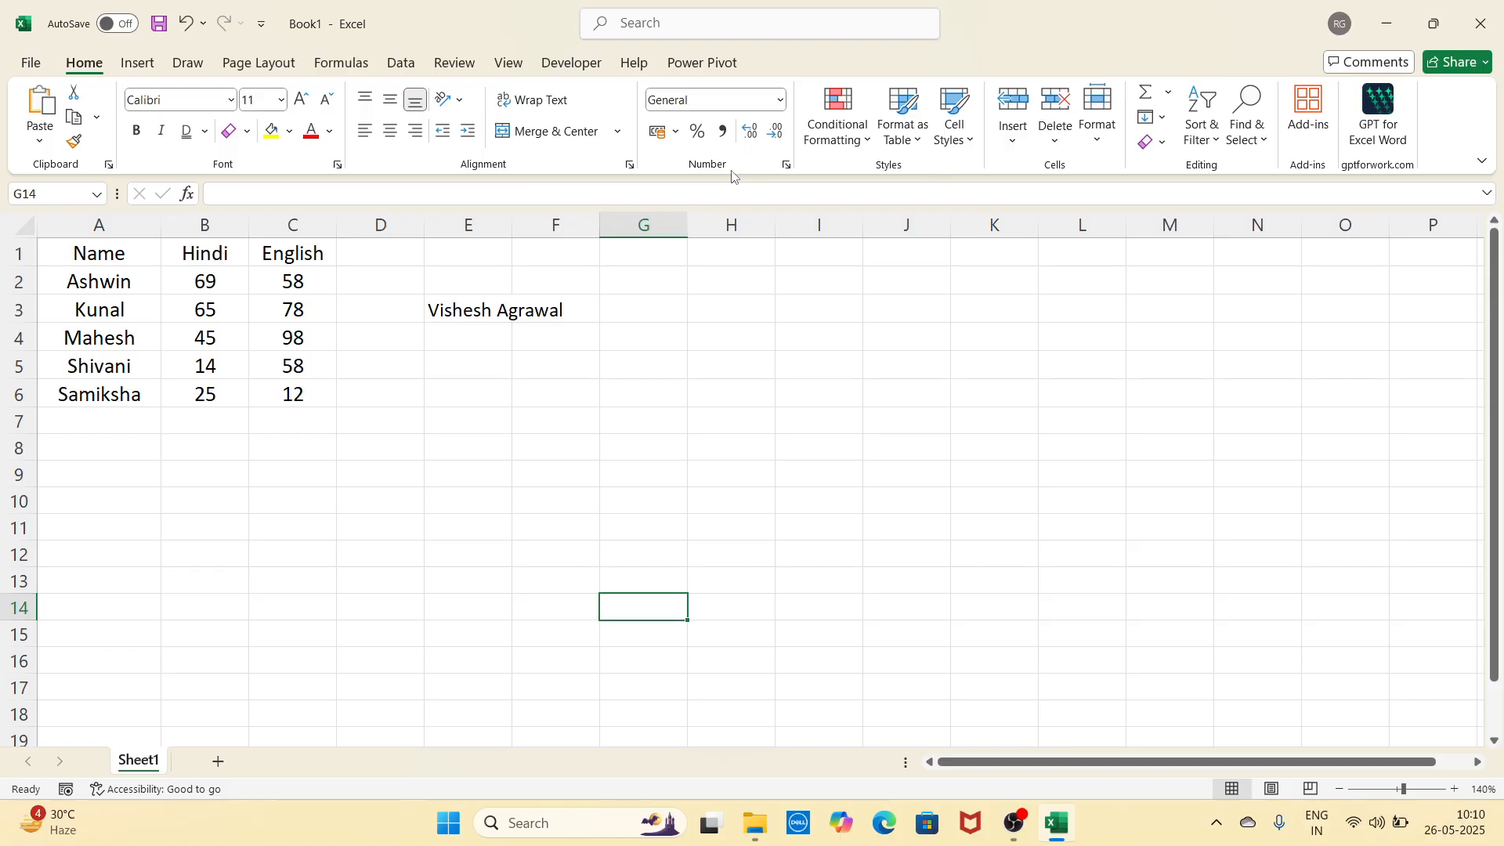
{"action": "left_click", "coordinate": [445, 511]}
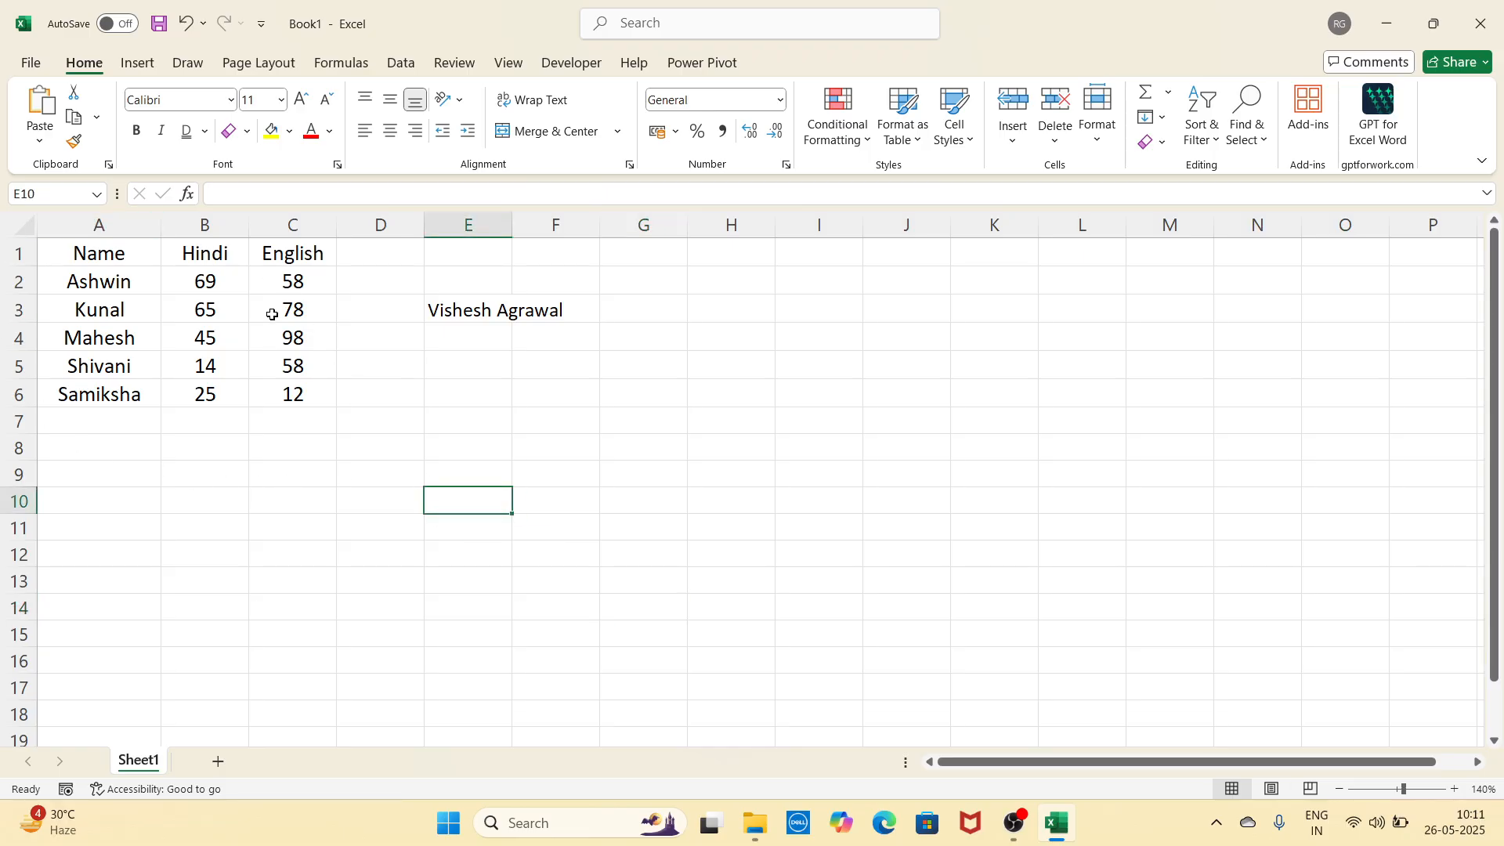
Step: Format the B2:C6 marks as Number with two decimals
{"action": "left_click_drag", "start_coordinate": [209, 282], "coordinate": [301, 402]}
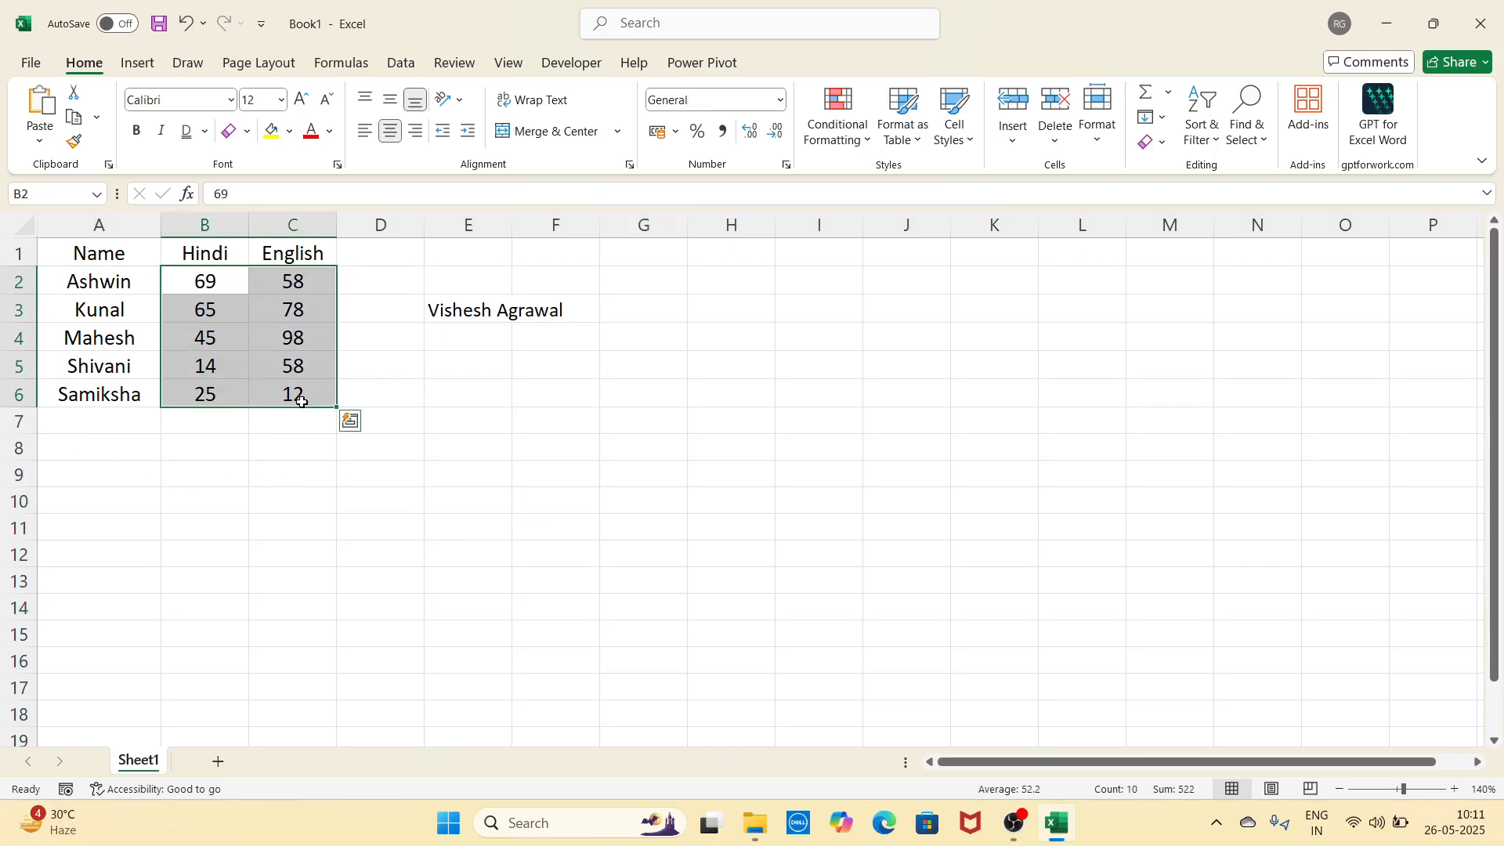
{"action": "left_click_drag", "start_coordinate": [222, 284], "coordinate": [292, 393]}
{"action": "left_click", "coordinate": [781, 100]}
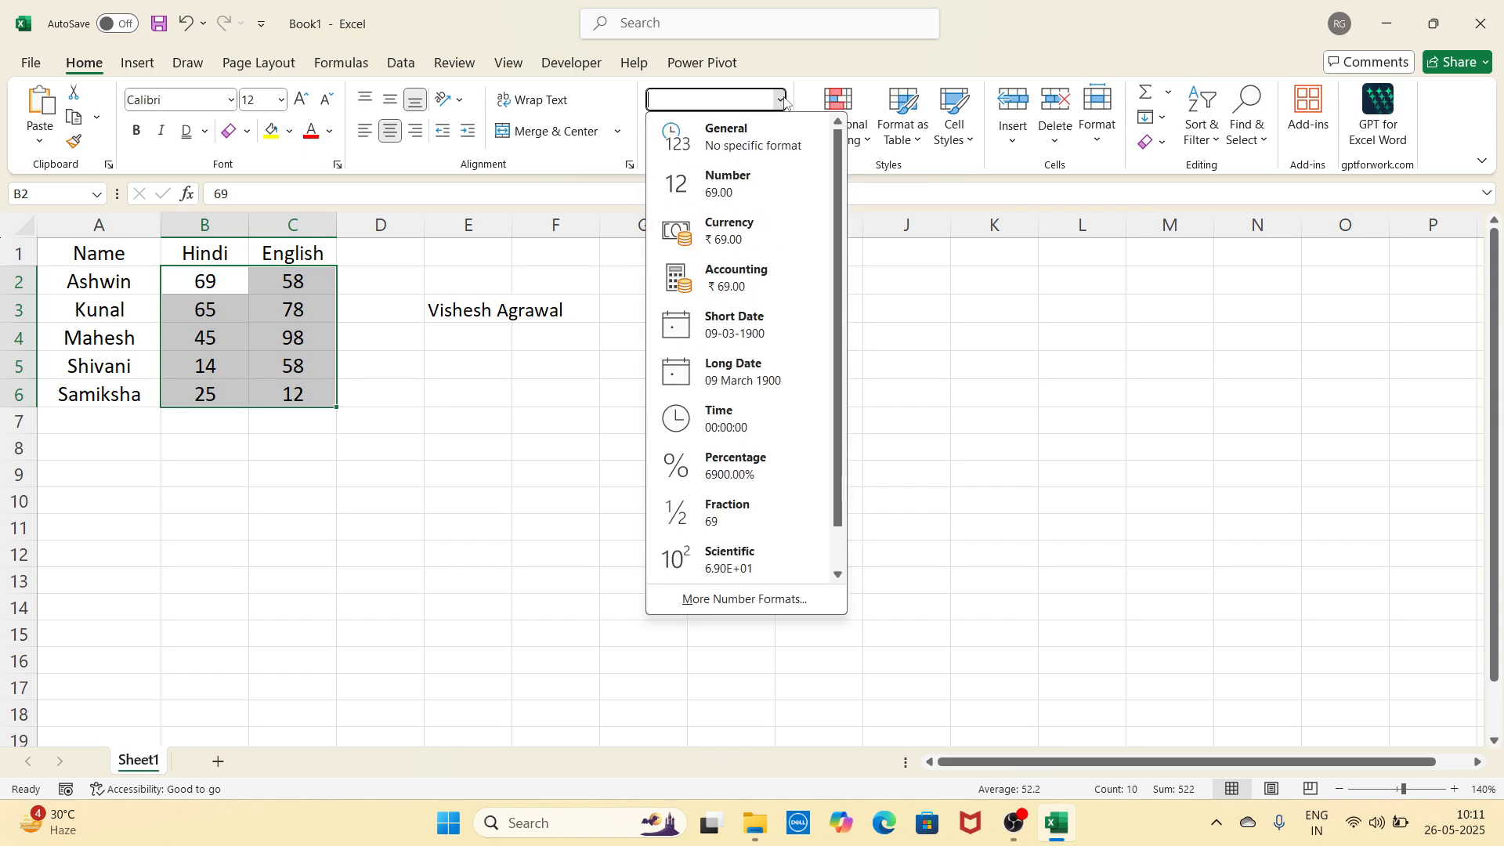
{"action": "left_click", "coordinate": [760, 188]}
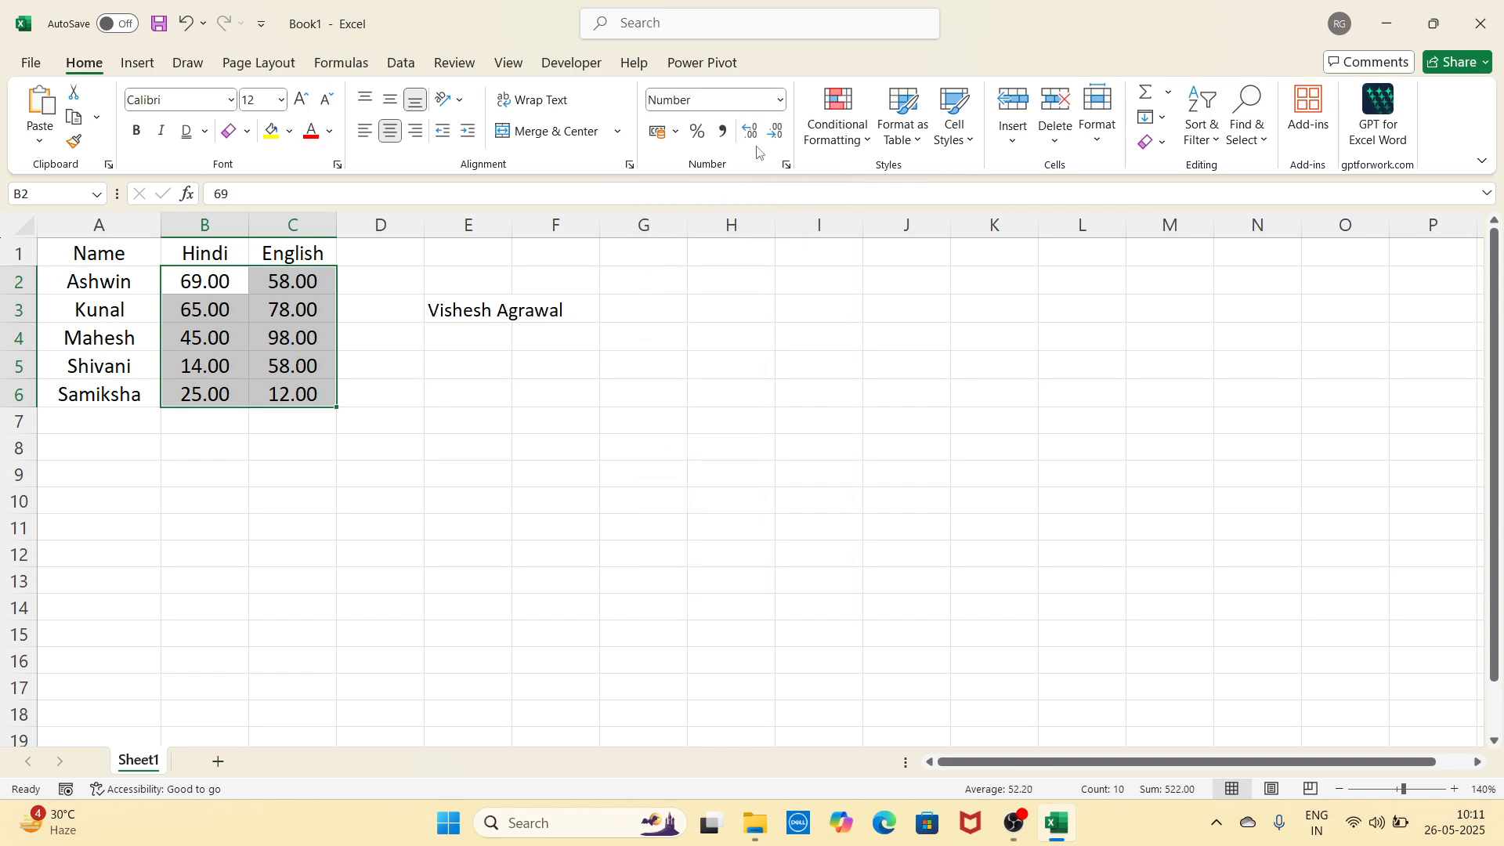
Step: Switch the marks to rupee Currency, then back to General
{"action": "left_click", "coordinate": [780, 100]}
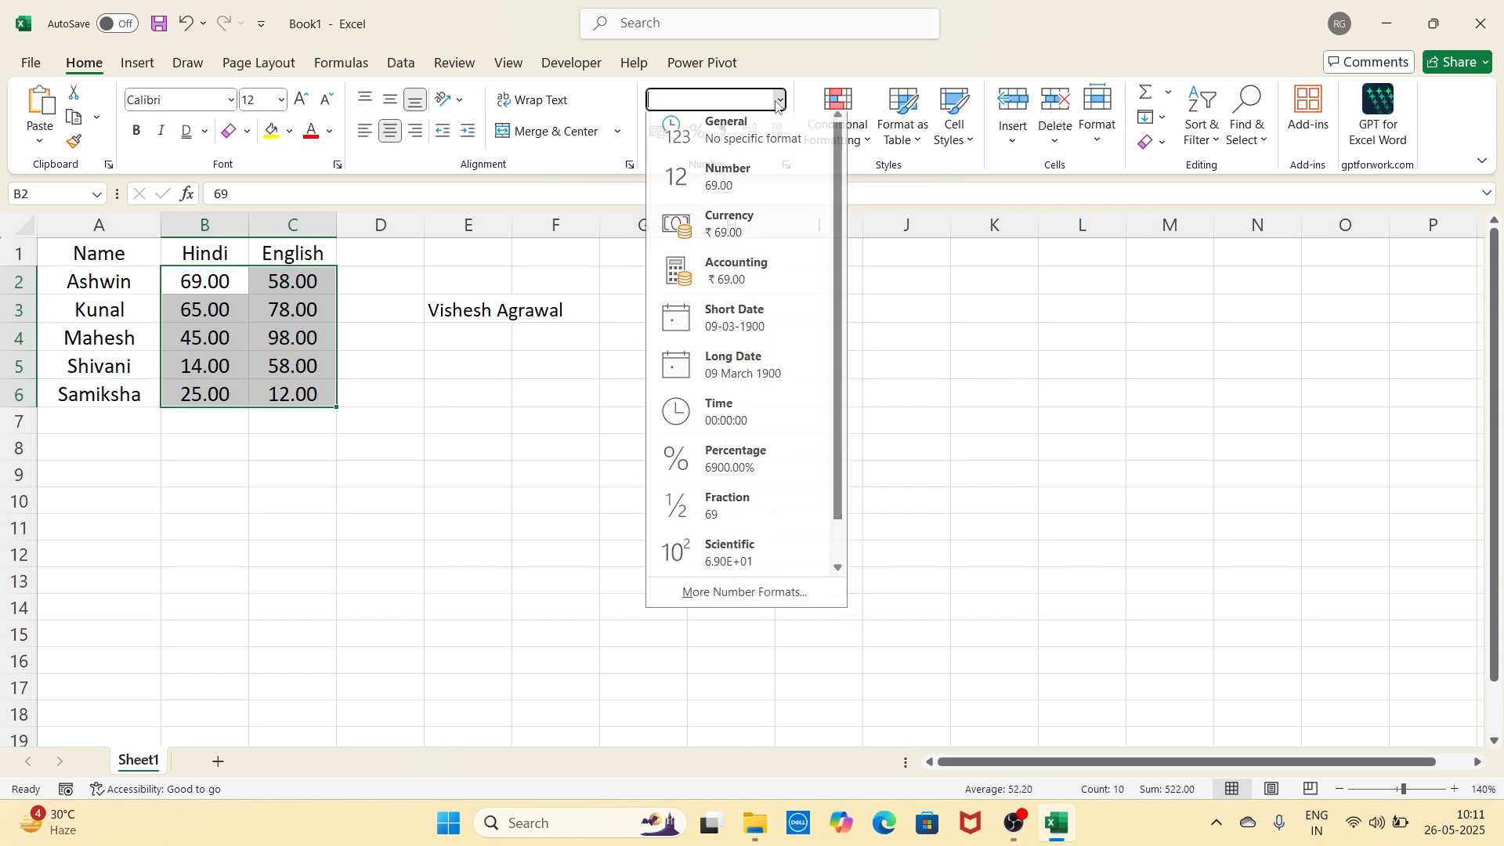
{"action": "left_click", "coordinate": [757, 235]}
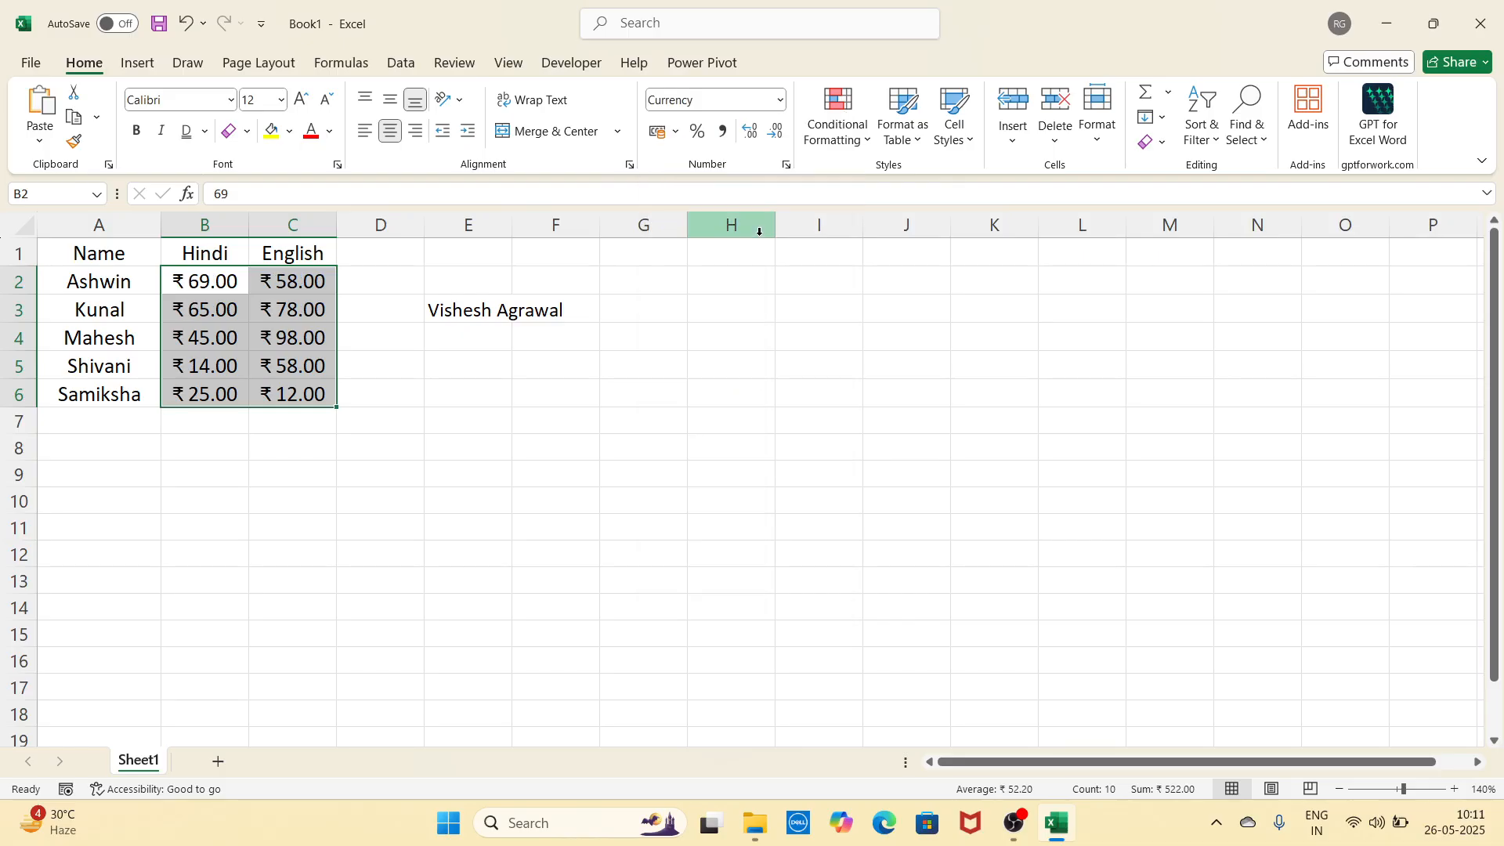
{"action": "left_click", "coordinate": [780, 100]}
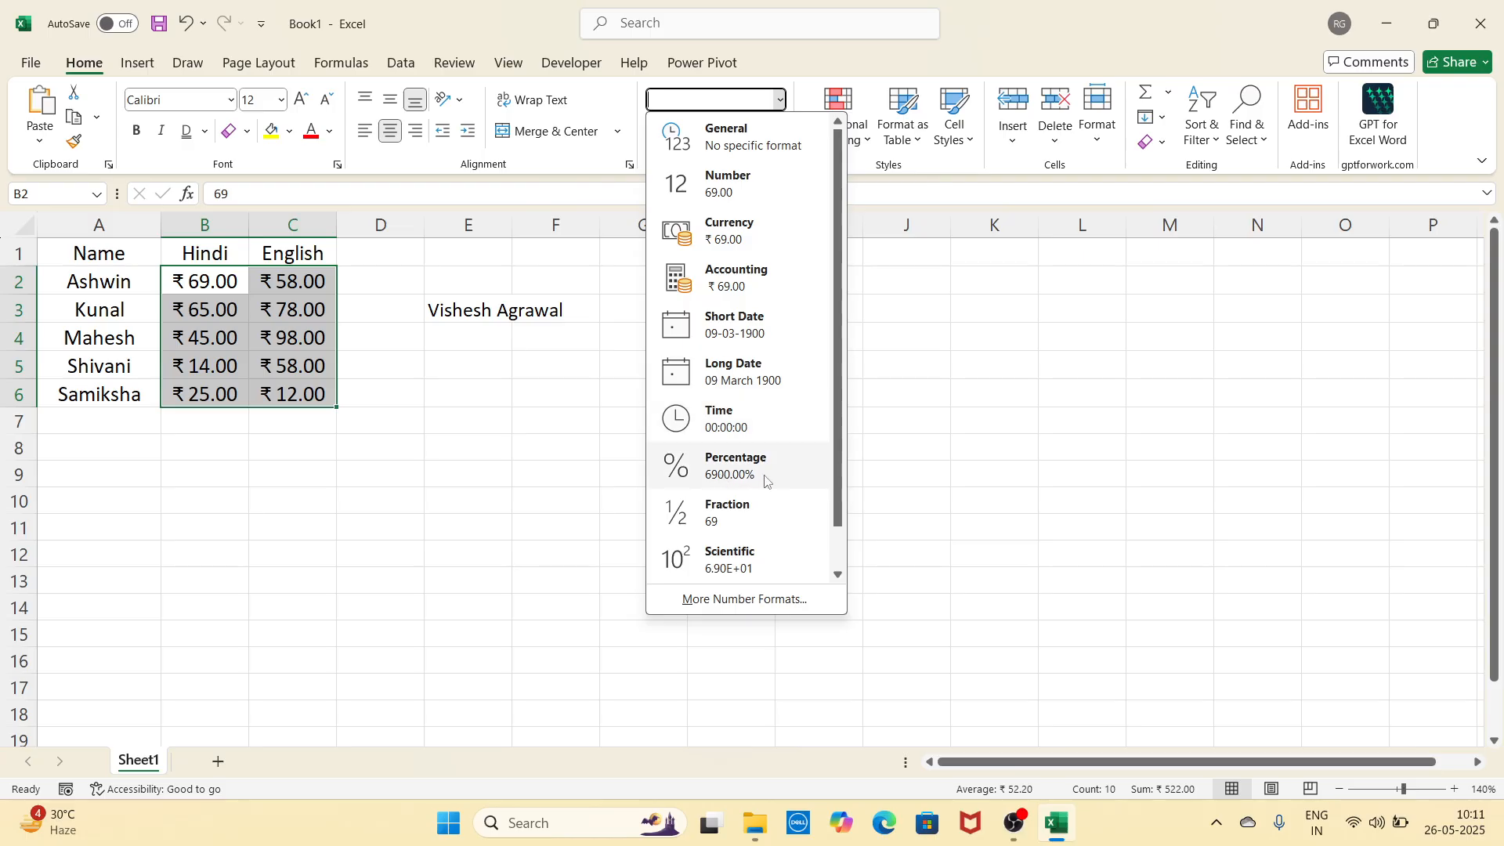
{"action": "scroll", "coordinate": [752, 561], "scroll_direction": "down", "scroll_amount": 1}
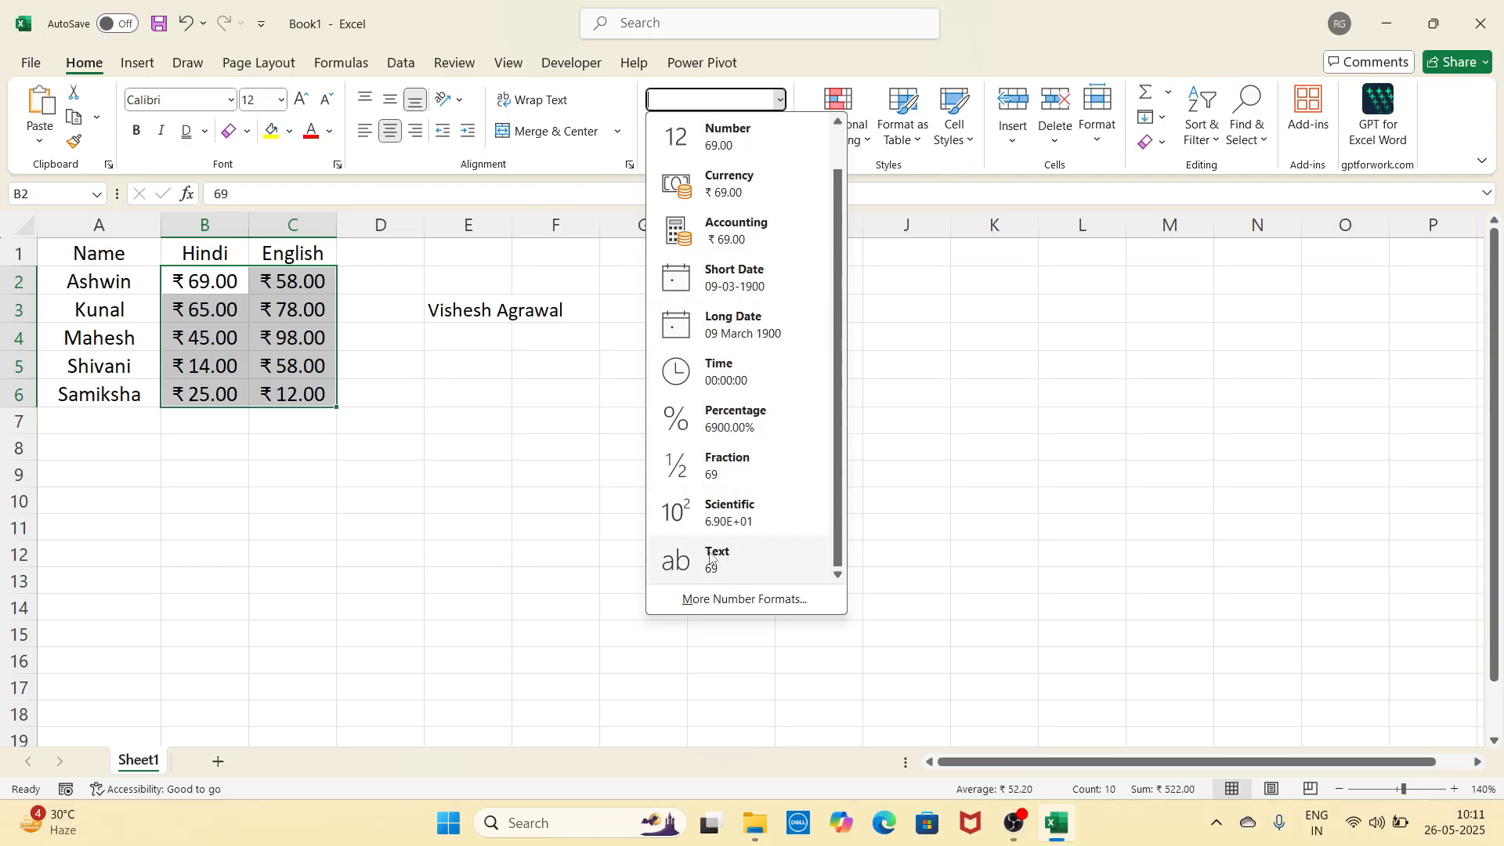
{"action": "scroll", "coordinate": [740, 540], "scroll_direction": "up", "scroll_amount": 1}
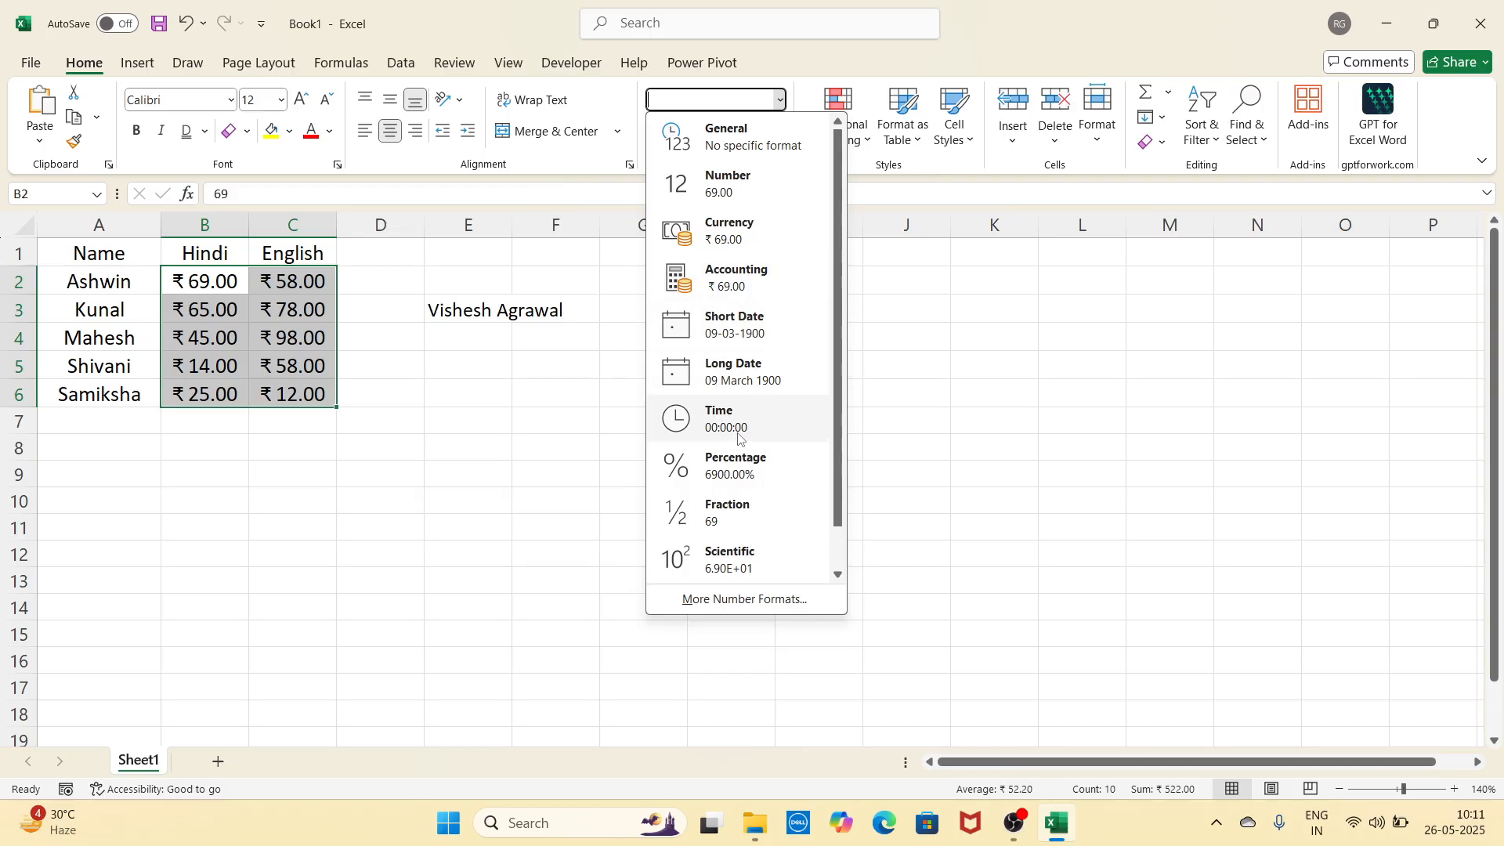
{"action": "left_click", "coordinate": [729, 135]}
{"action": "left_click", "coordinate": [675, 133]}
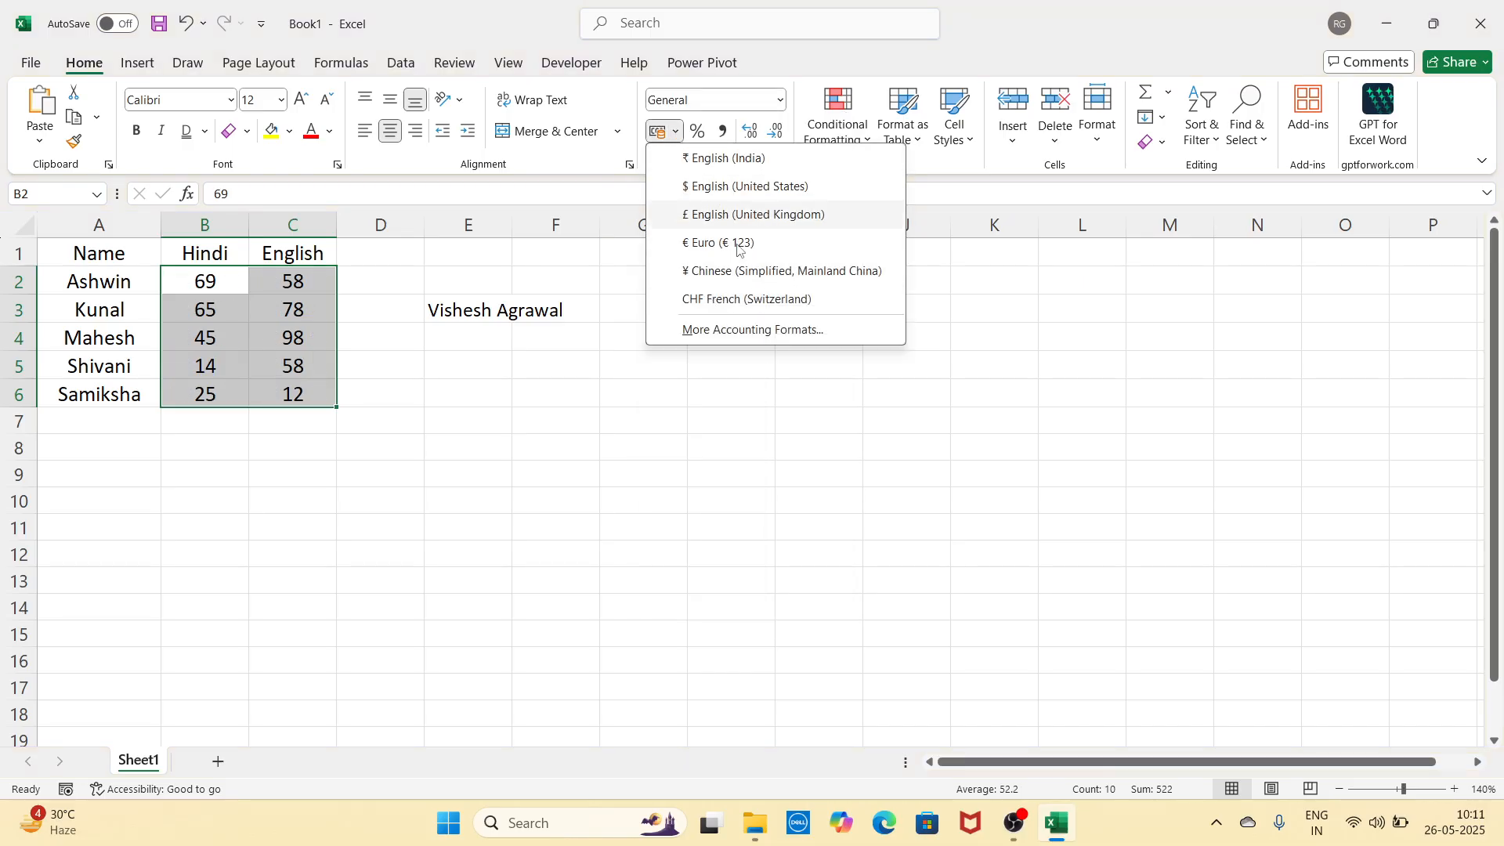
{"action": "left_click", "coordinate": [770, 492]}
{"action": "left_click", "coordinate": [781, 99]}
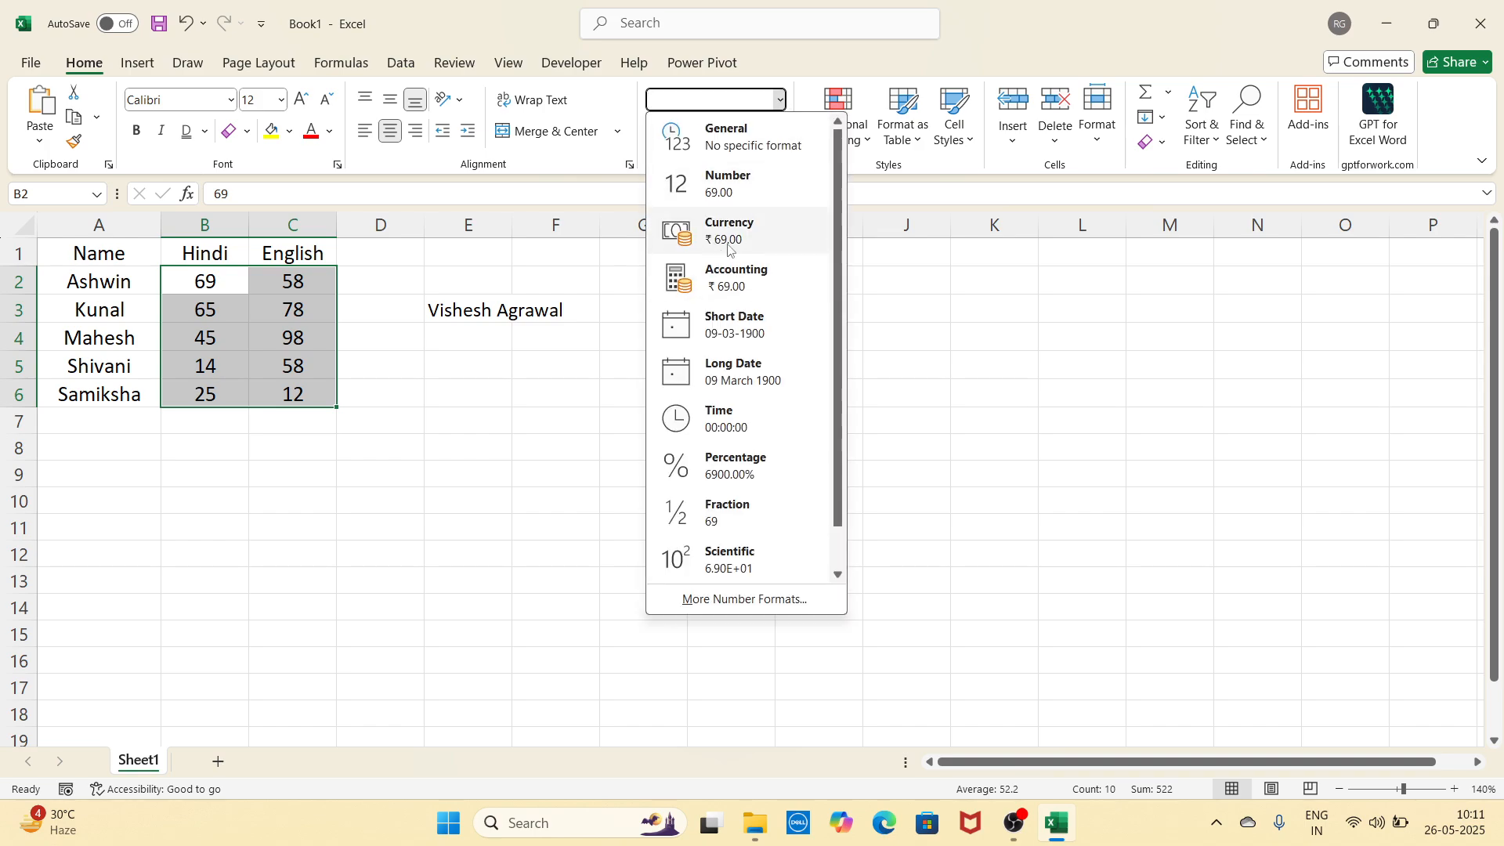
{"action": "left_click", "coordinate": [1018, 336]}
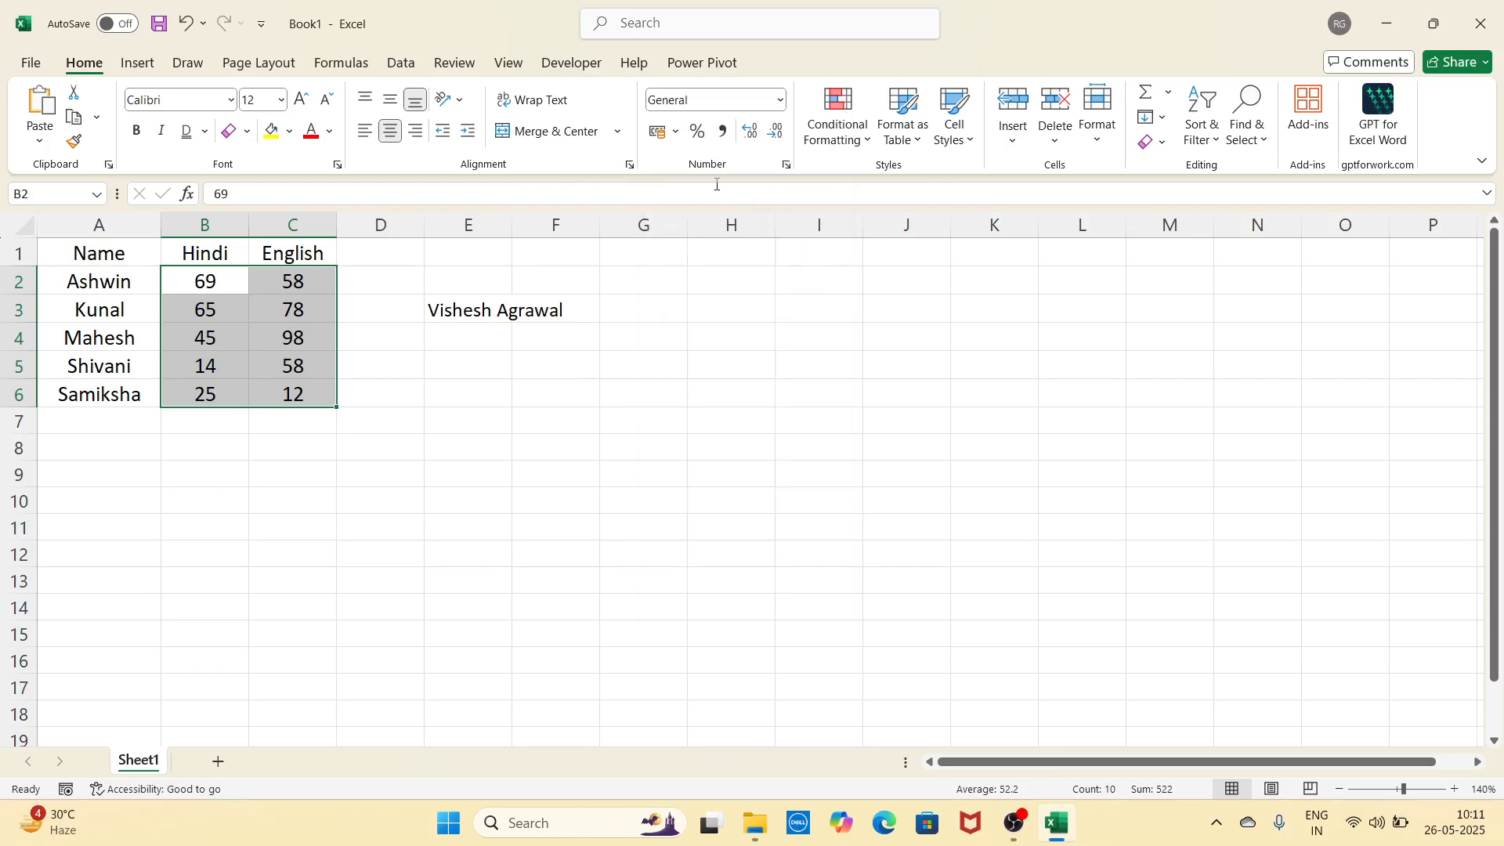
{"action": "left_click", "coordinate": [676, 132]}
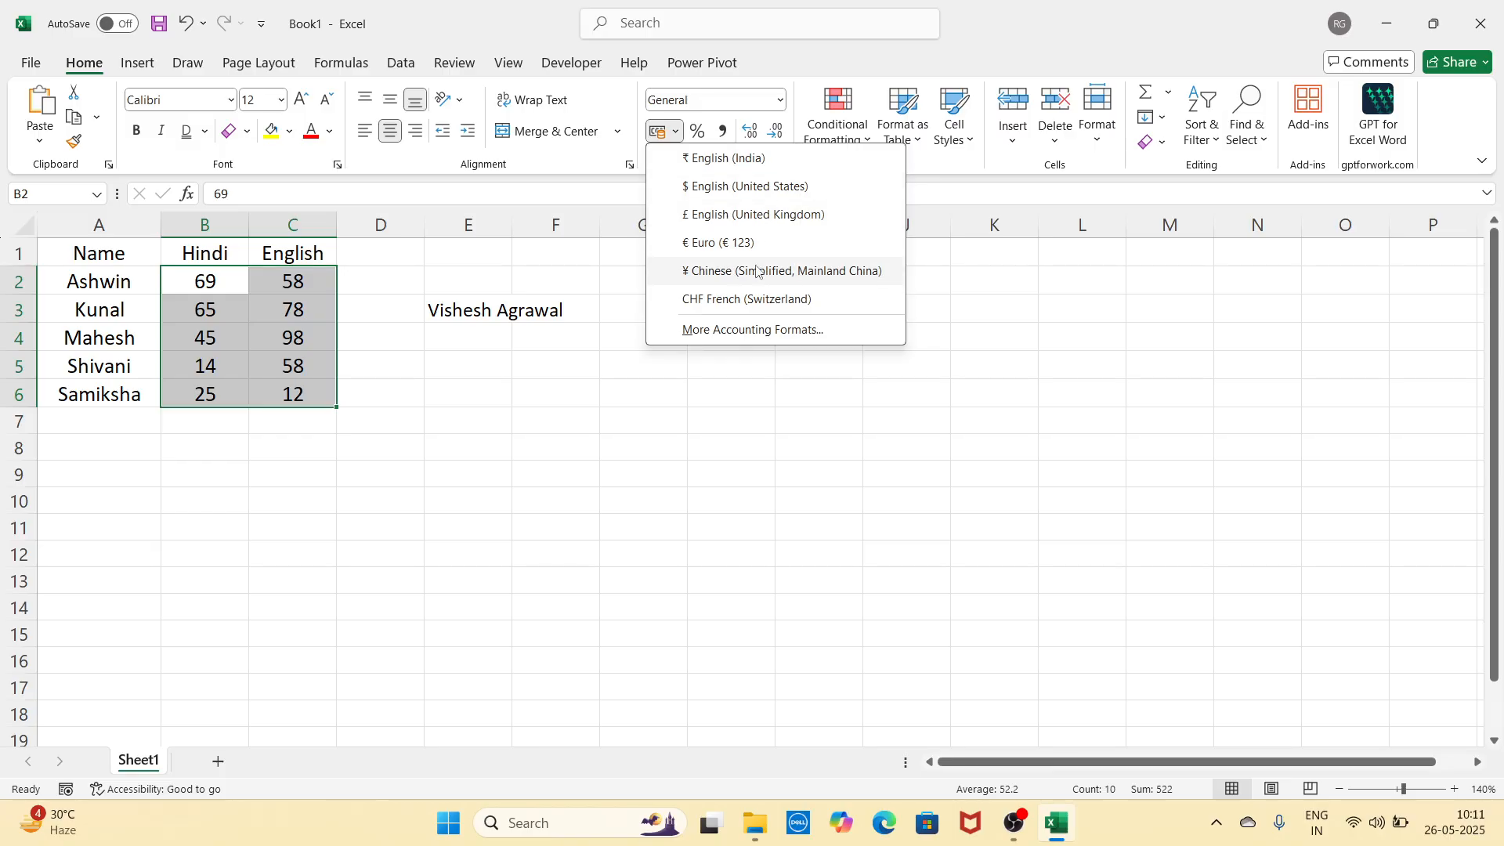
{"action": "left_click", "coordinate": [994, 329]}
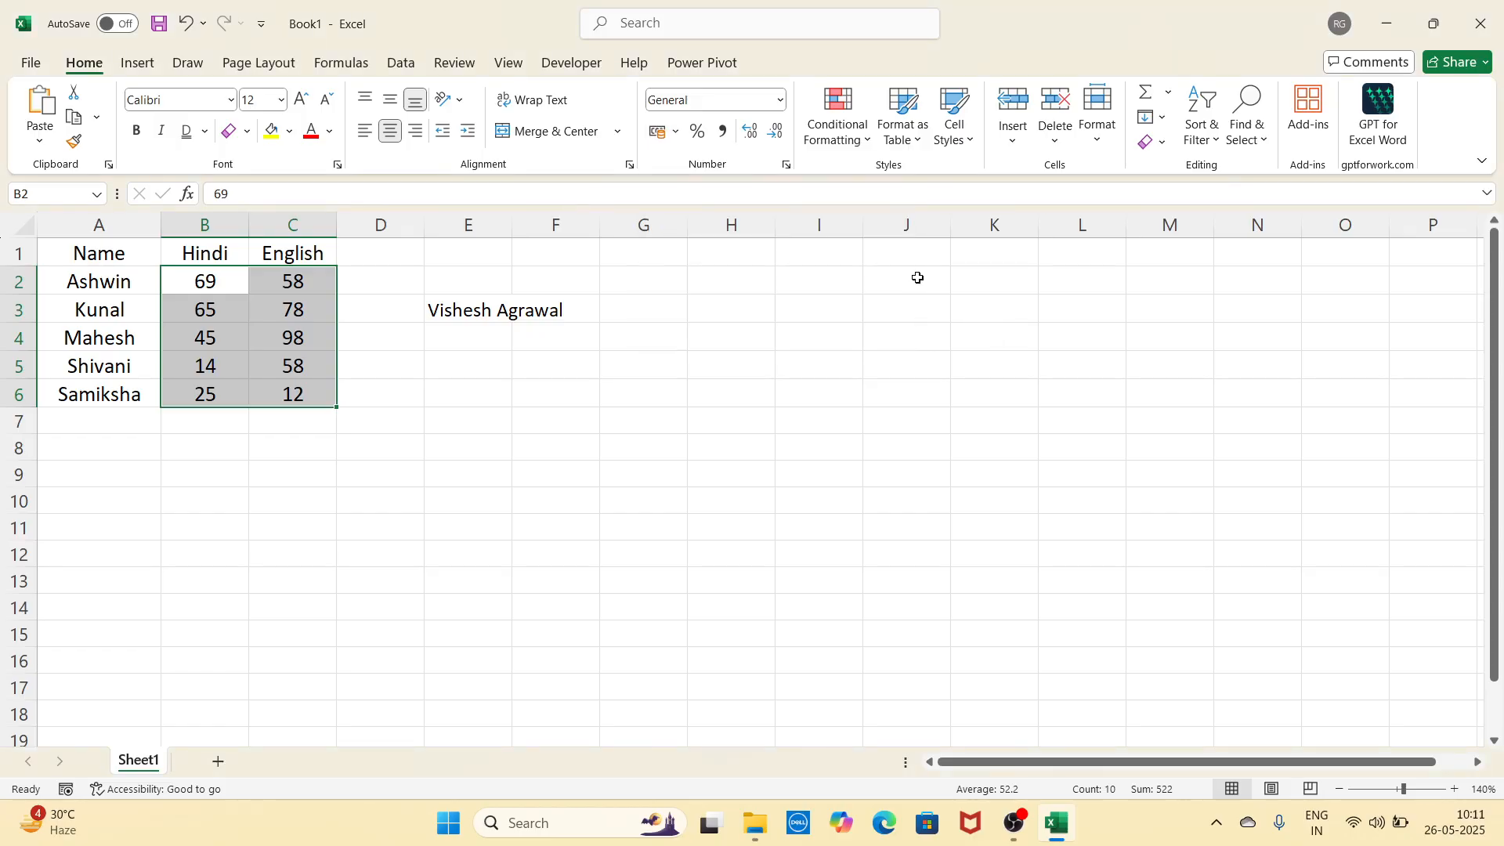
{"action": "left_click", "coordinate": [698, 133]}
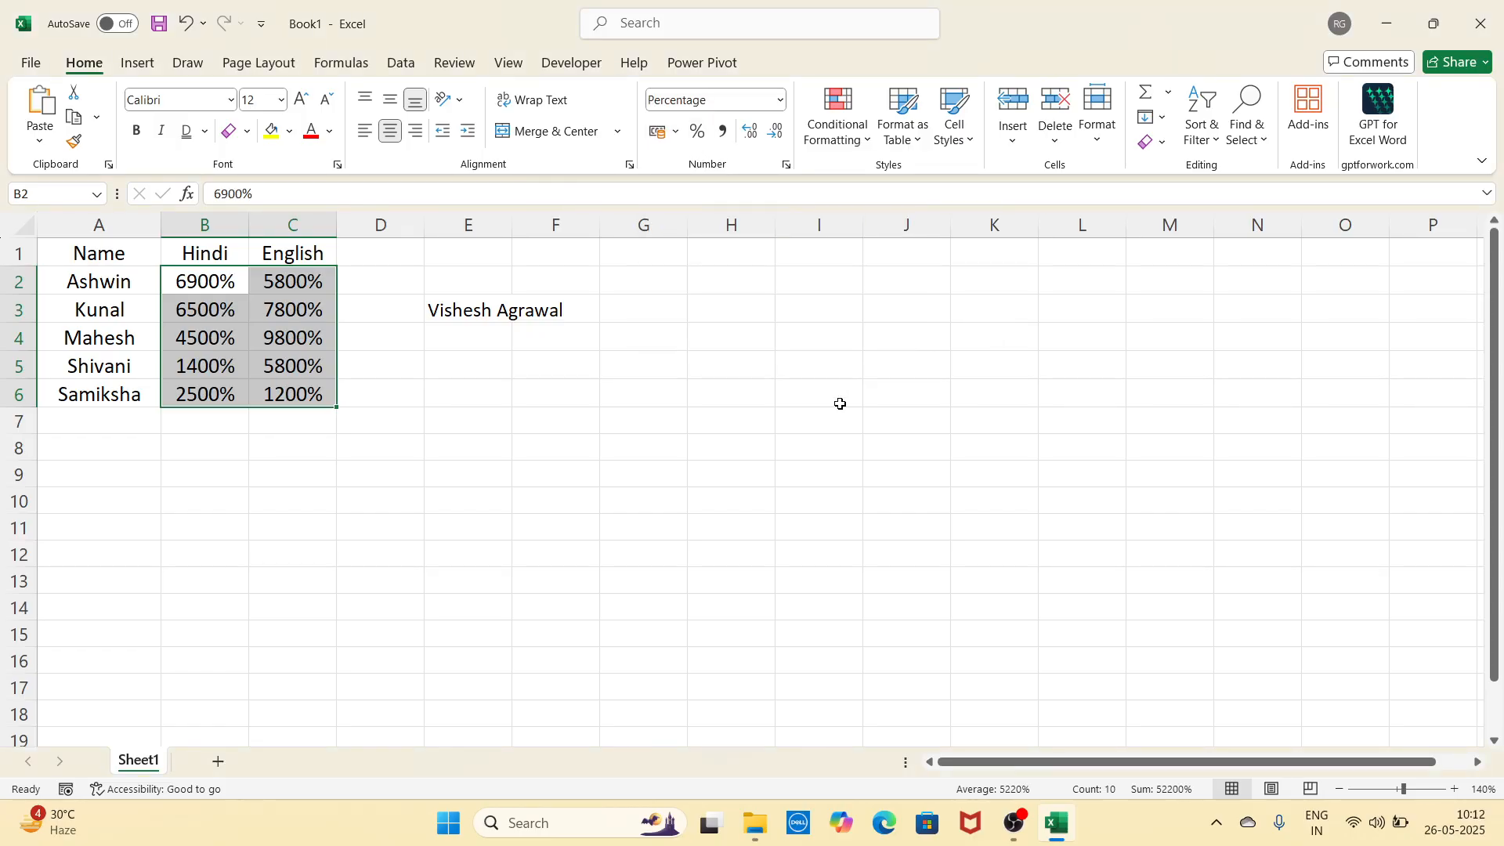
{"action": "key", "text": "ctrl+z"}
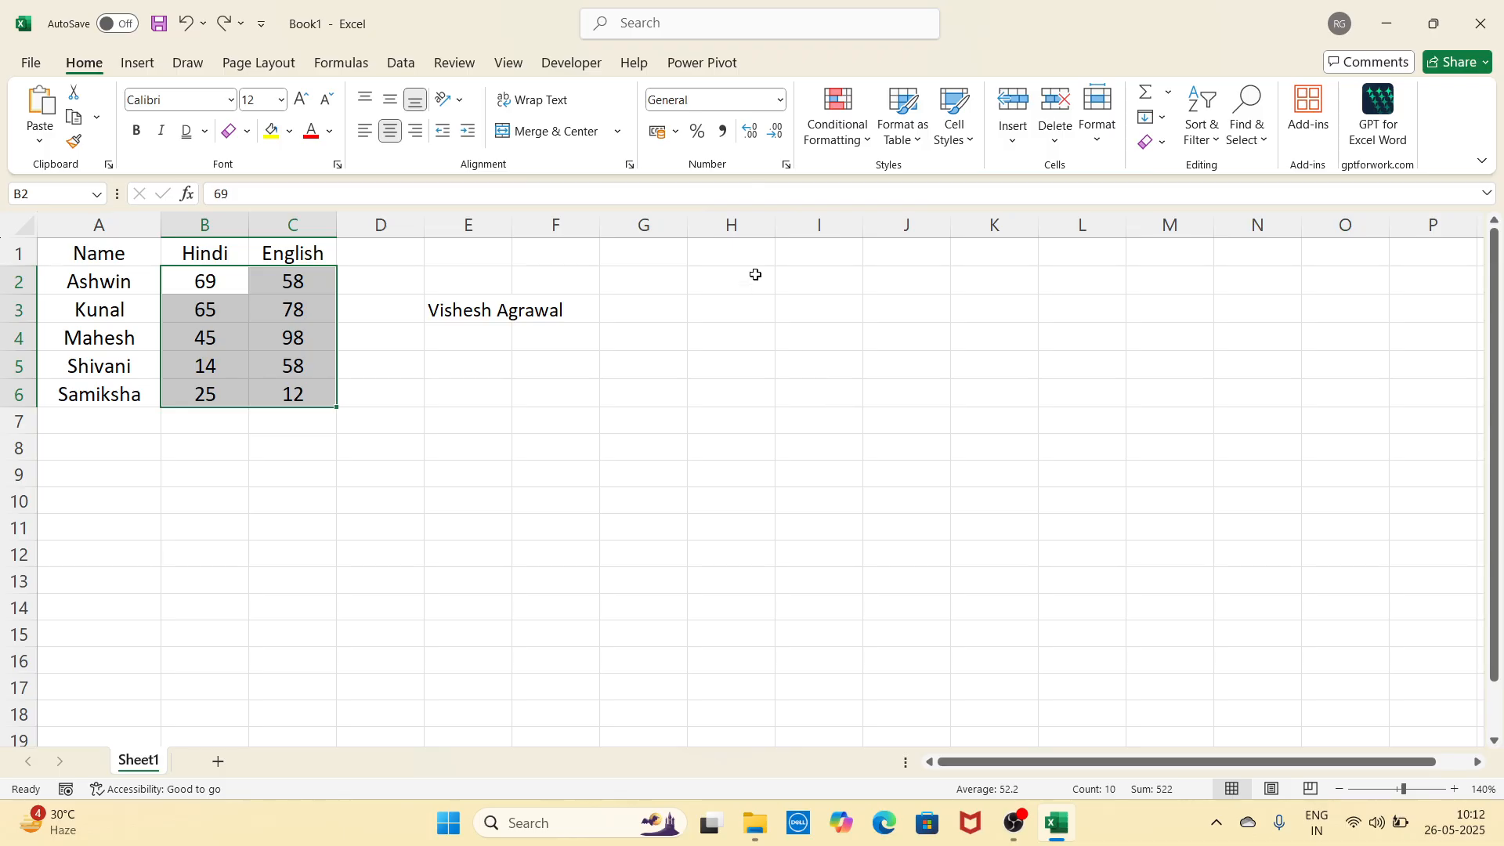
{"action": "left_click", "coordinate": [724, 135]}
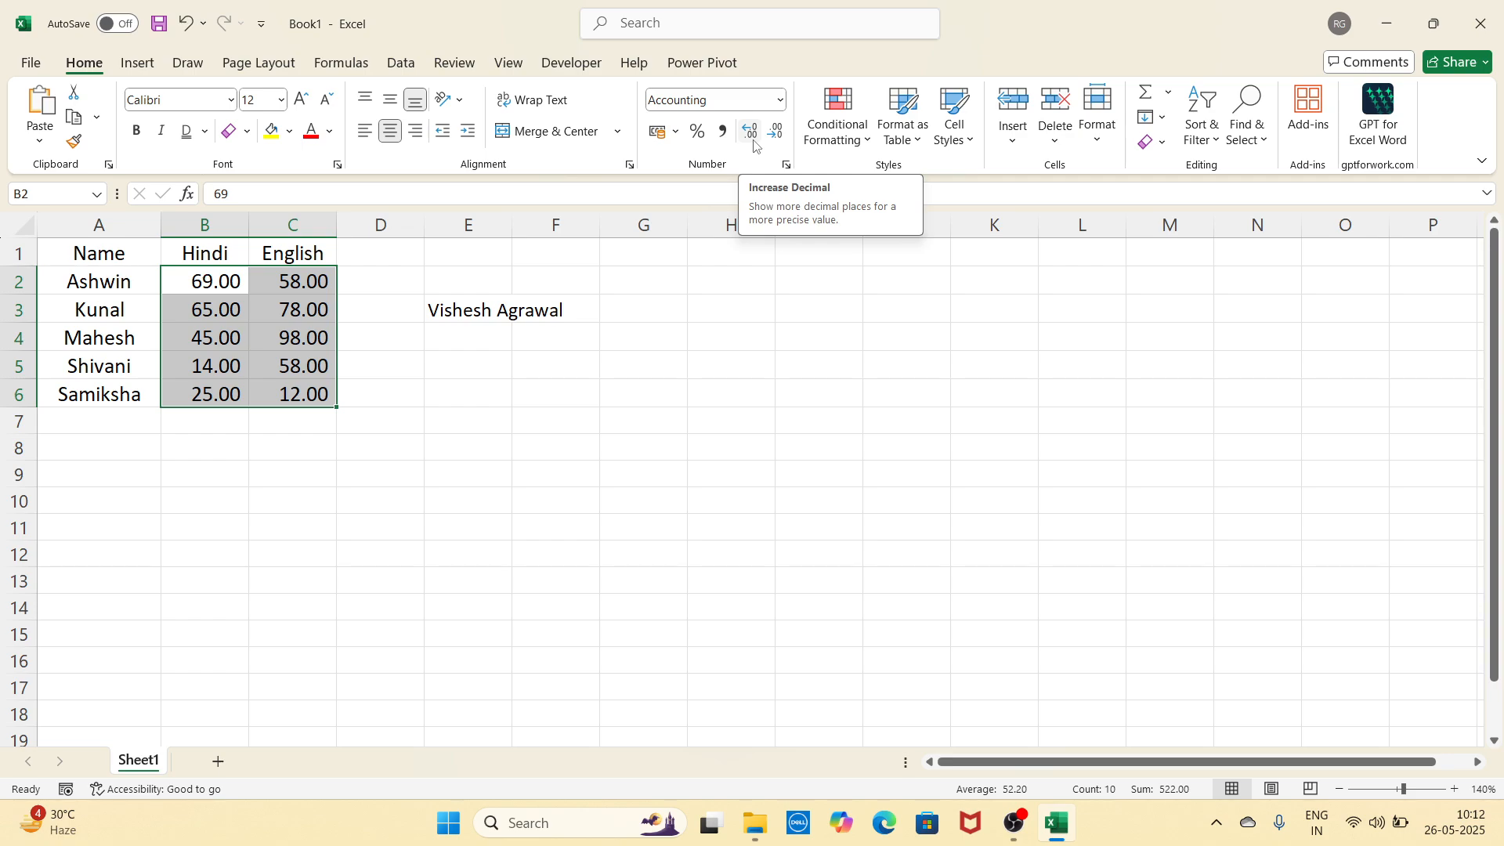
{"action": "left_click", "coordinate": [751, 135]}
{"action": "left_click", "coordinate": [750, 134]}
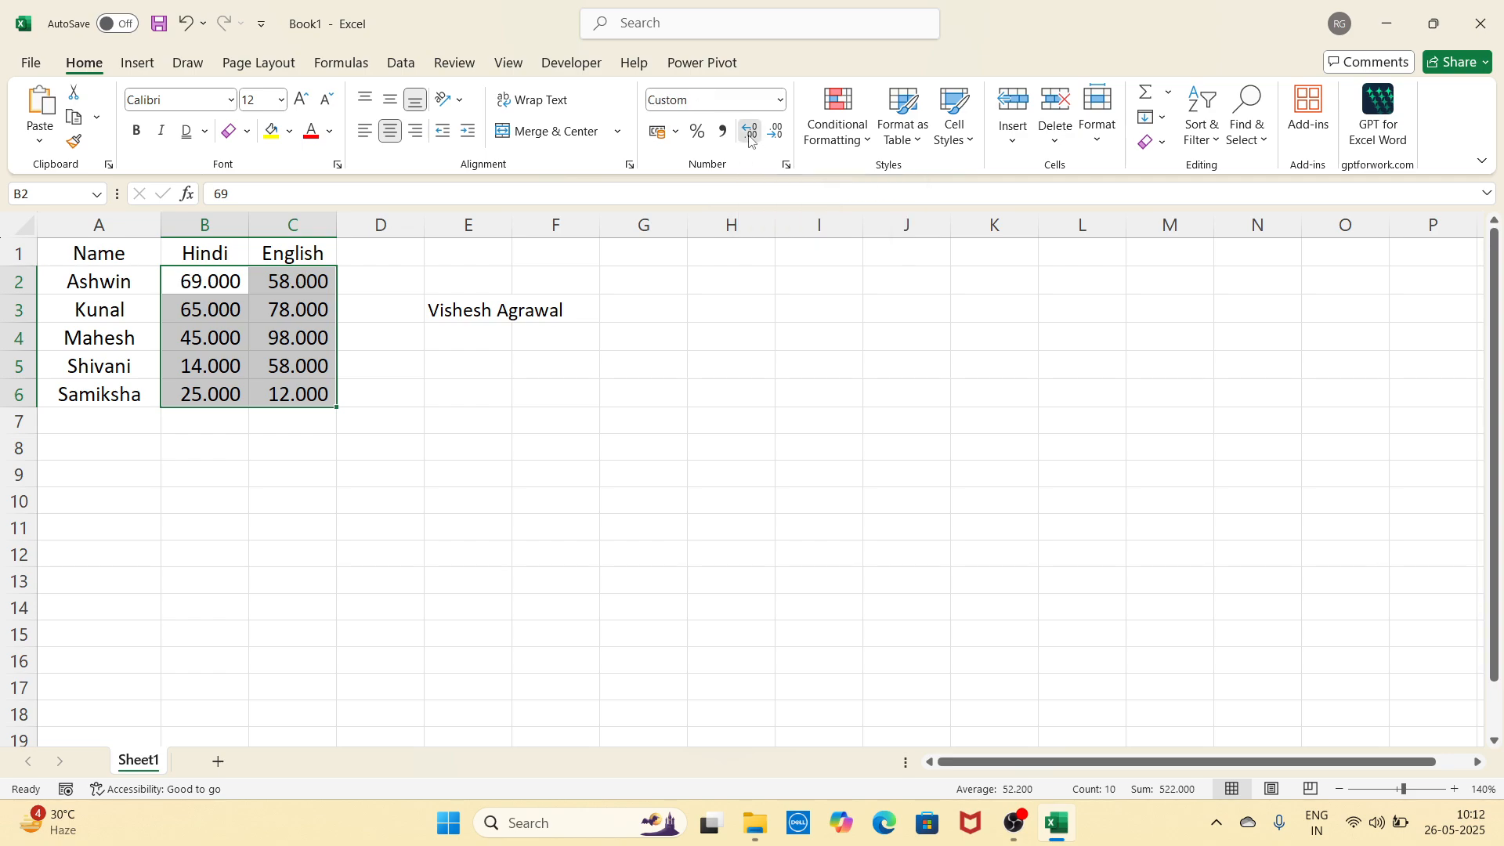
{"action": "left_click", "coordinate": [750, 135]}
{"action": "left_click", "coordinate": [751, 135]}
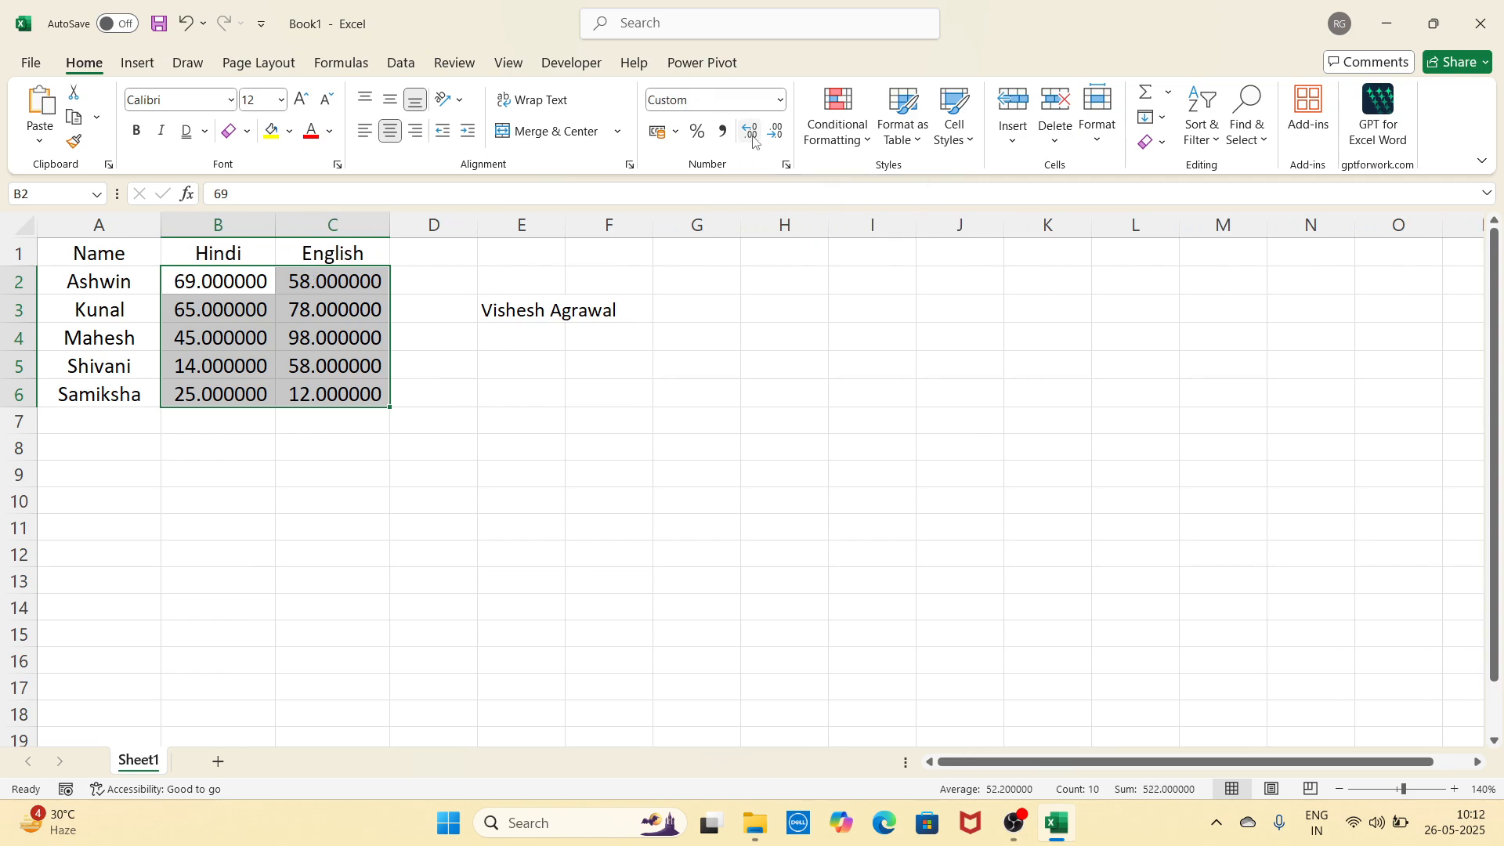
{"action": "left_click", "coordinate": [777, 133]}
{"action": "left_click", "coordinate": [776, 134]}
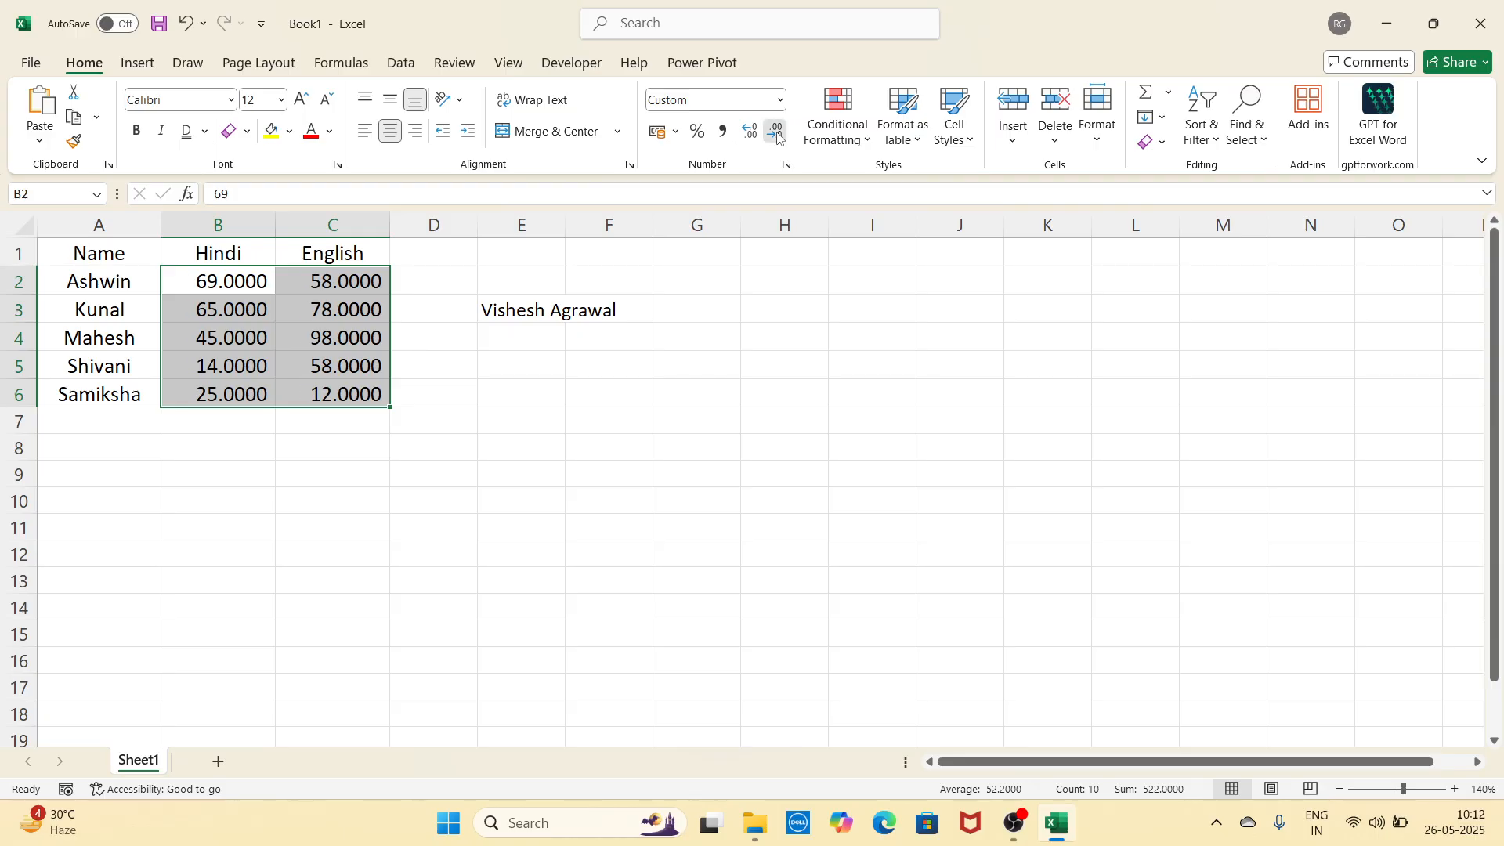
{"action": "left_click", "coordinate": [777, 133]}
{"action": "left_click", "coordinate": [776, 133]}
{"action": "left_click", "coordinate": [777, 133]}
{"action": "left_click", "coordinate": [776, 134]}
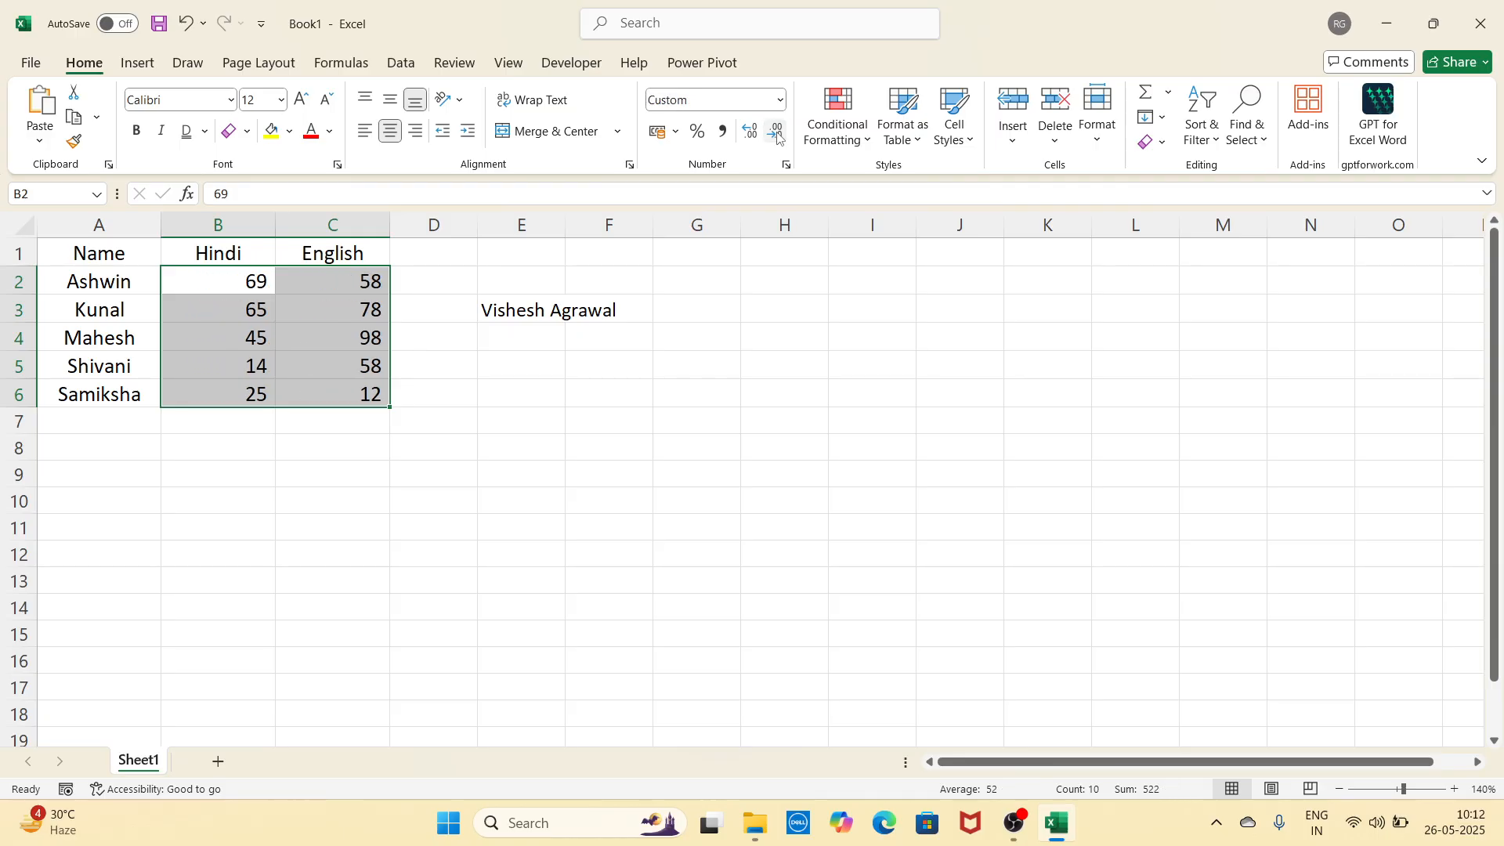
{"action": "left_click", "coordinate": [782, 358]}
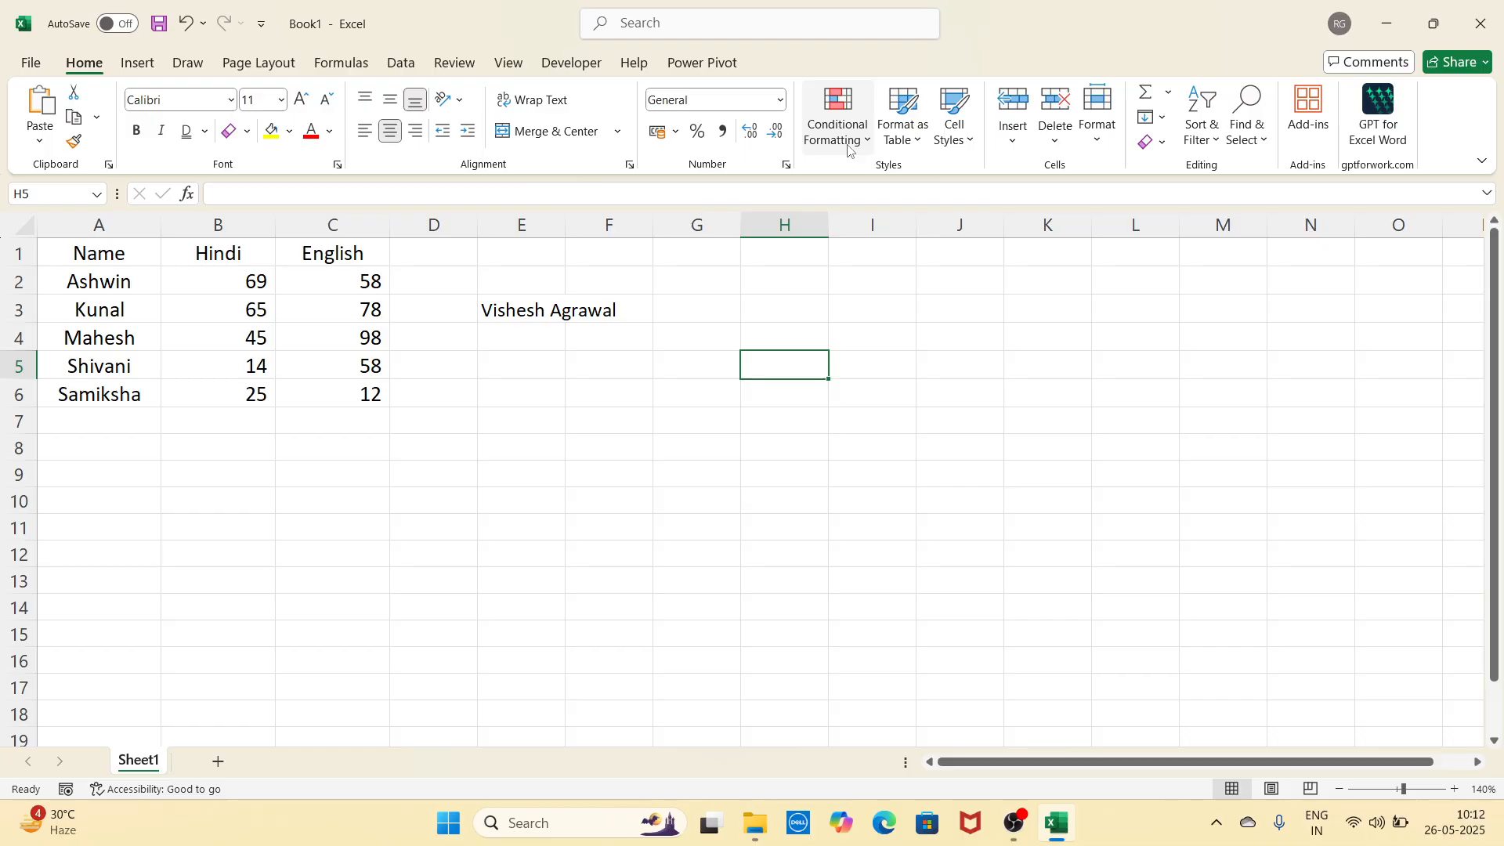
Step: Select marks B2:C6 and choose Highlight Cells Rules > Greater Than
{"action": "left_click", "coordinate": [708, 495]}
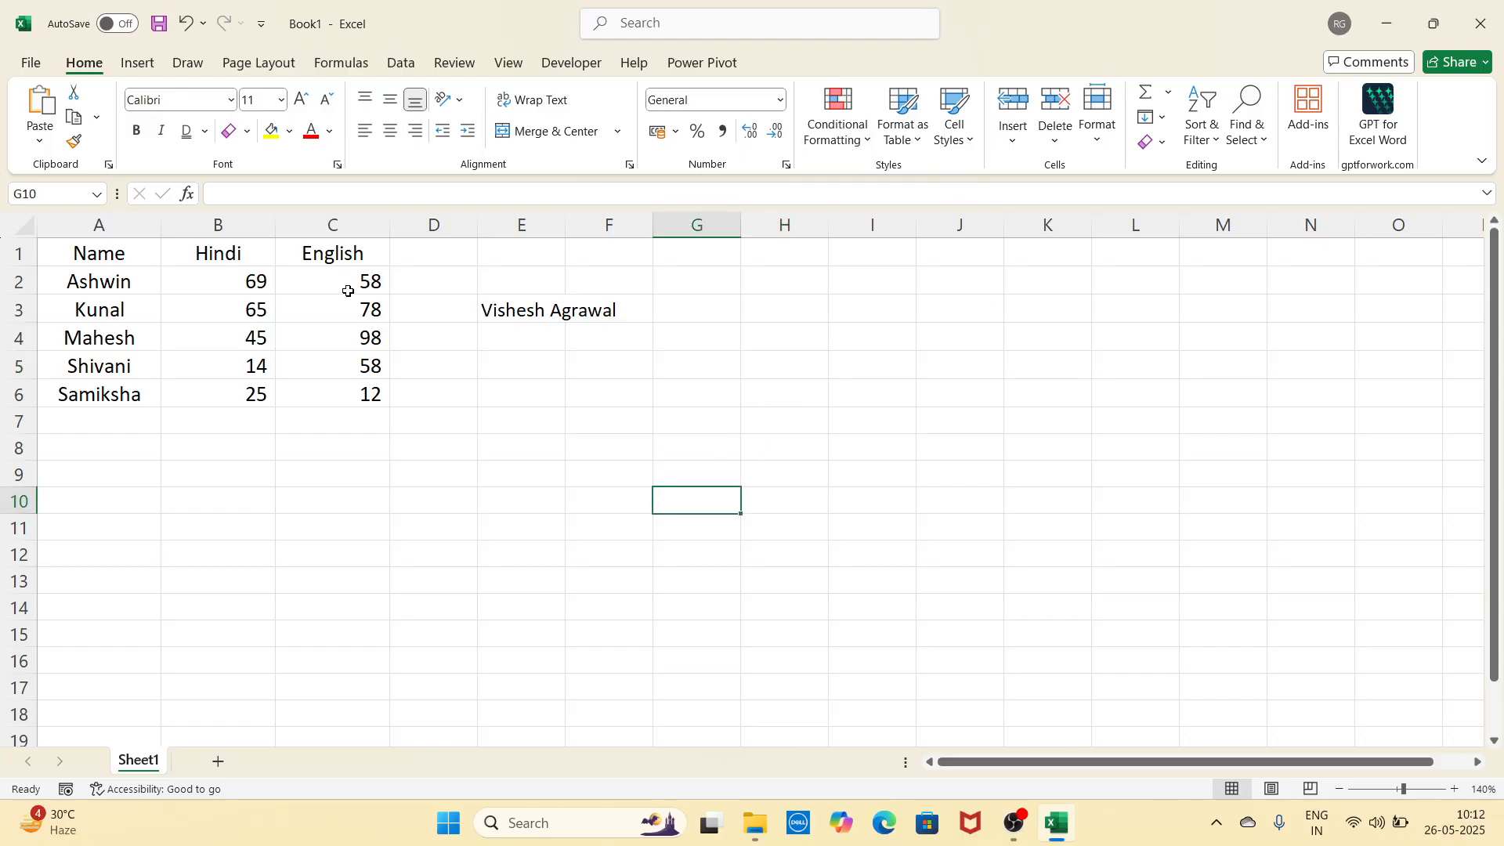
{"action": "left_click_drag", "start_coordinate": [256, 279], "coordinate": [337, 391]}
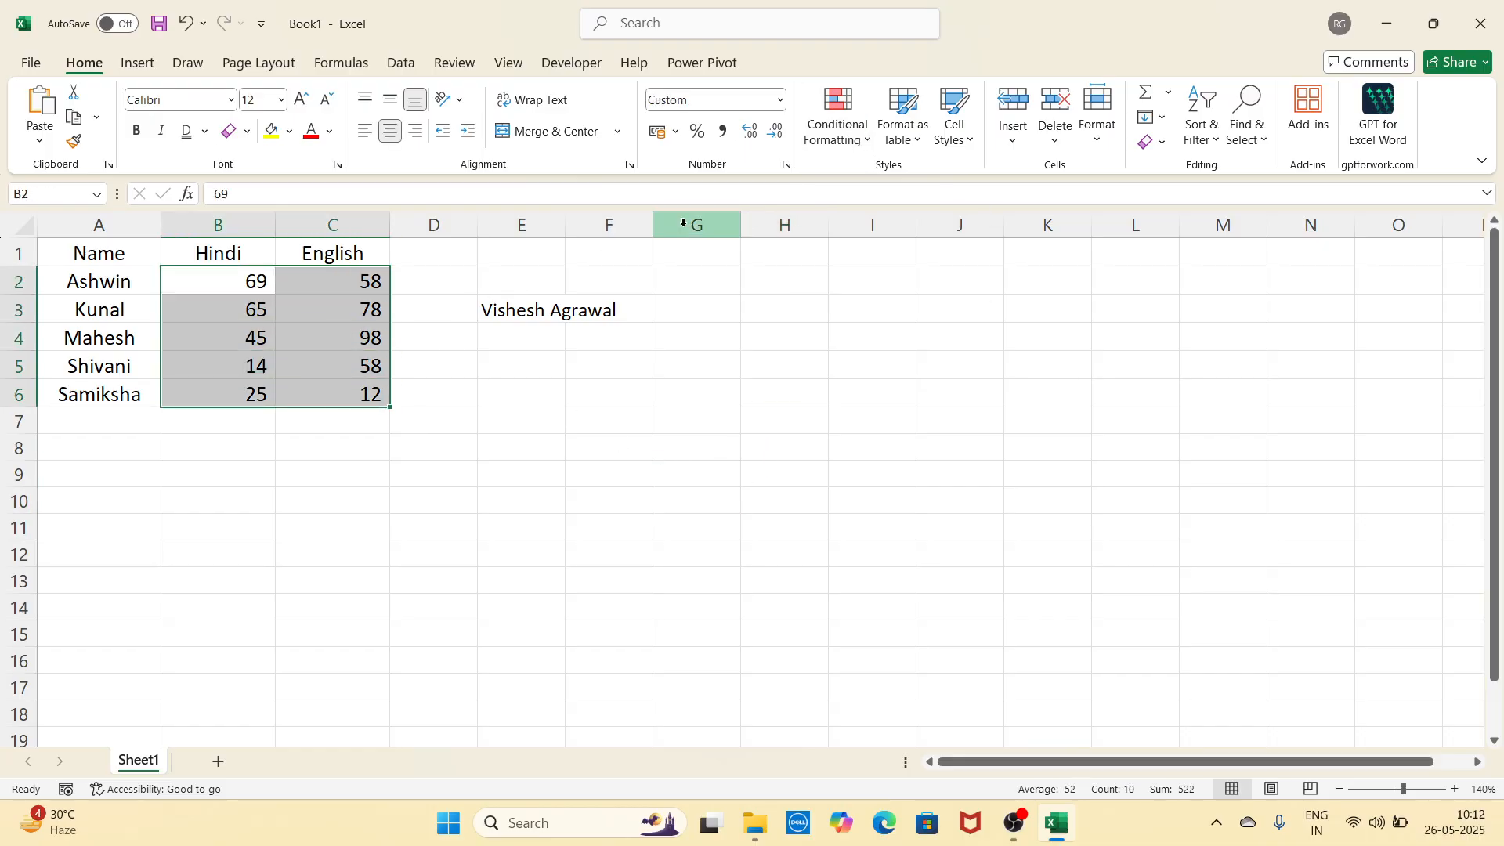
{"action": "left_click", "coordinate": [846, 137]}
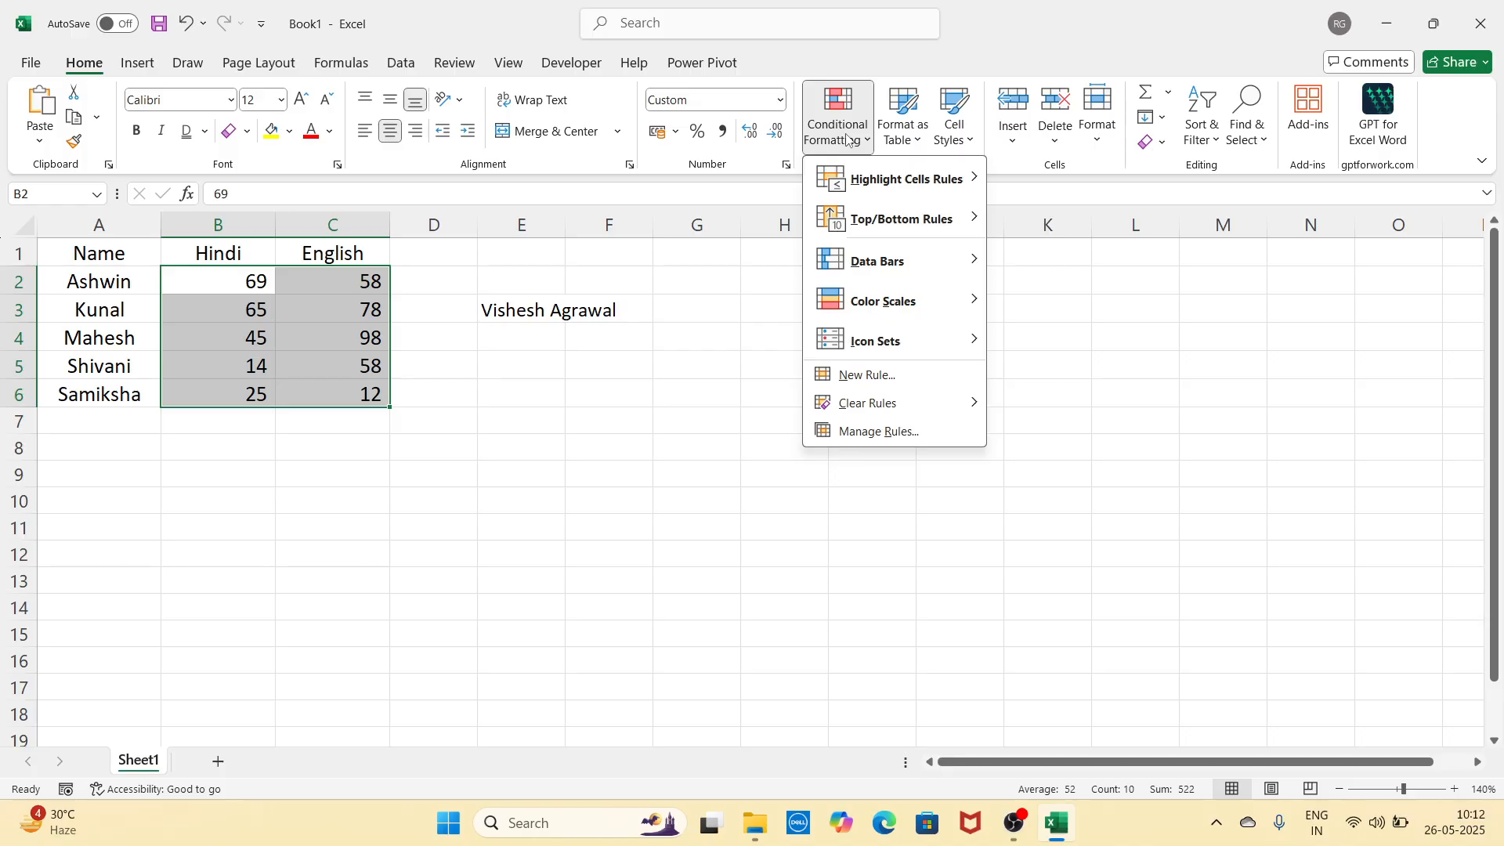
{"action": "mouse_move", "coordinate": [865, 191]}
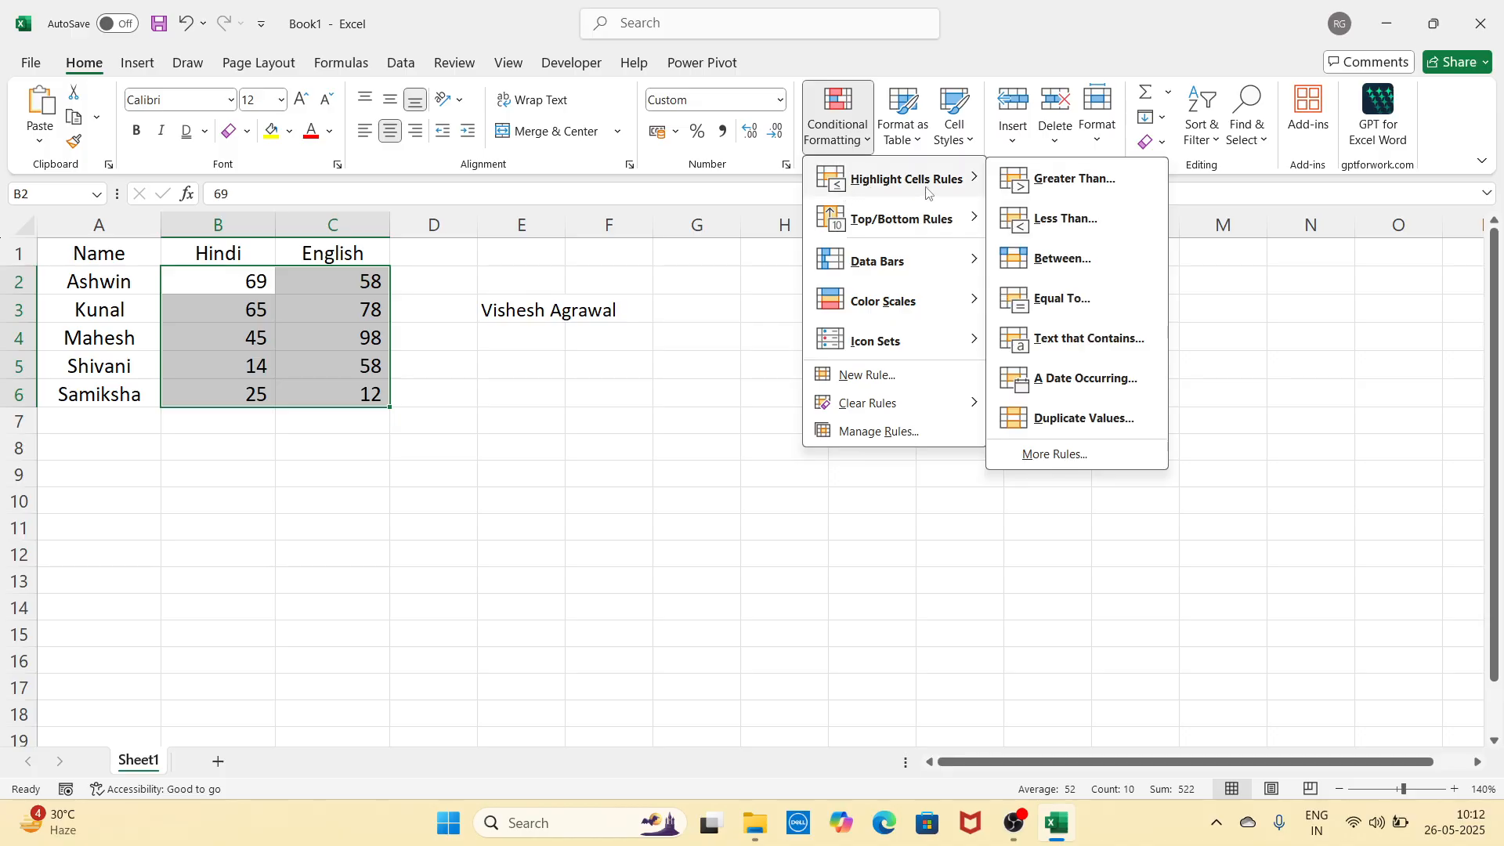
{"action": "left_click", "coordinate": [1085, 182]}
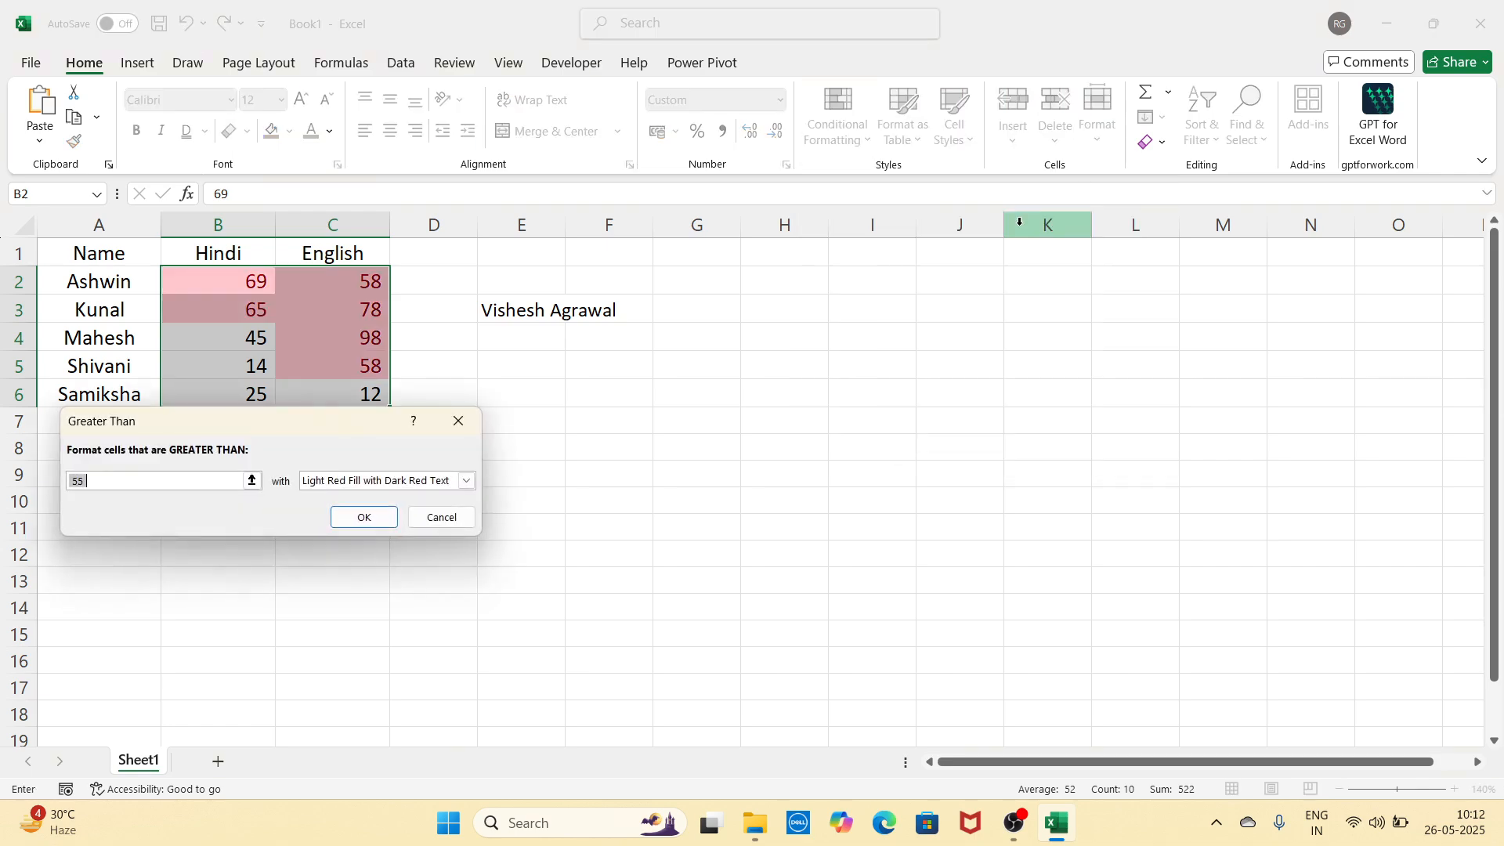
Step: Move the Greater Than dialog aside and try thresholds 60, 69, then 30
{"action": "left_click_drag", "start_coordinate": [346, 427], "coordinate": [689, 311]}
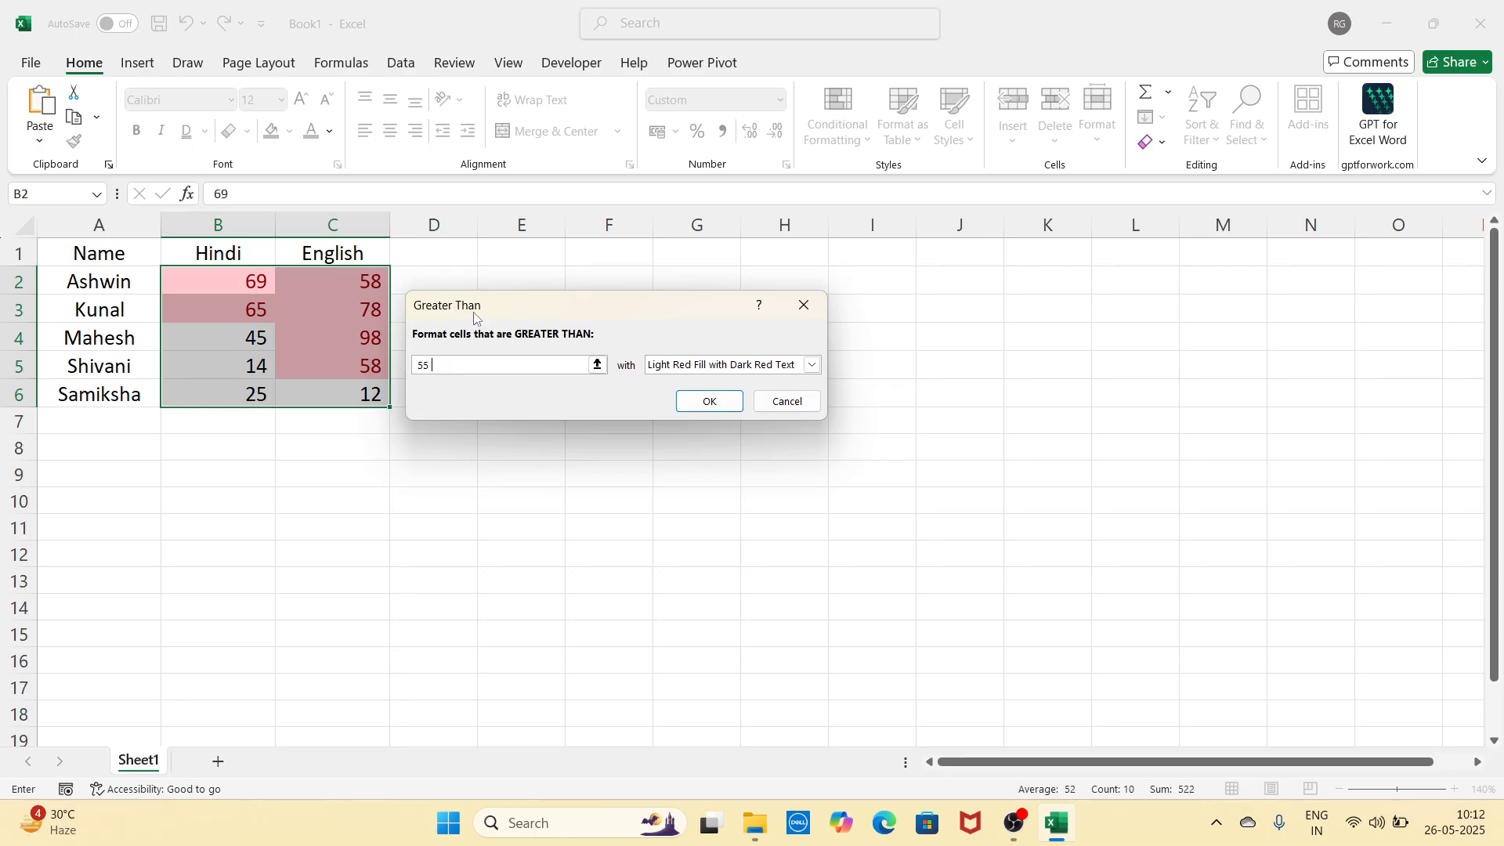
{"action": "left_click_drag", "start_coordinate": [474, 317], "coordinate": [535, 314]}
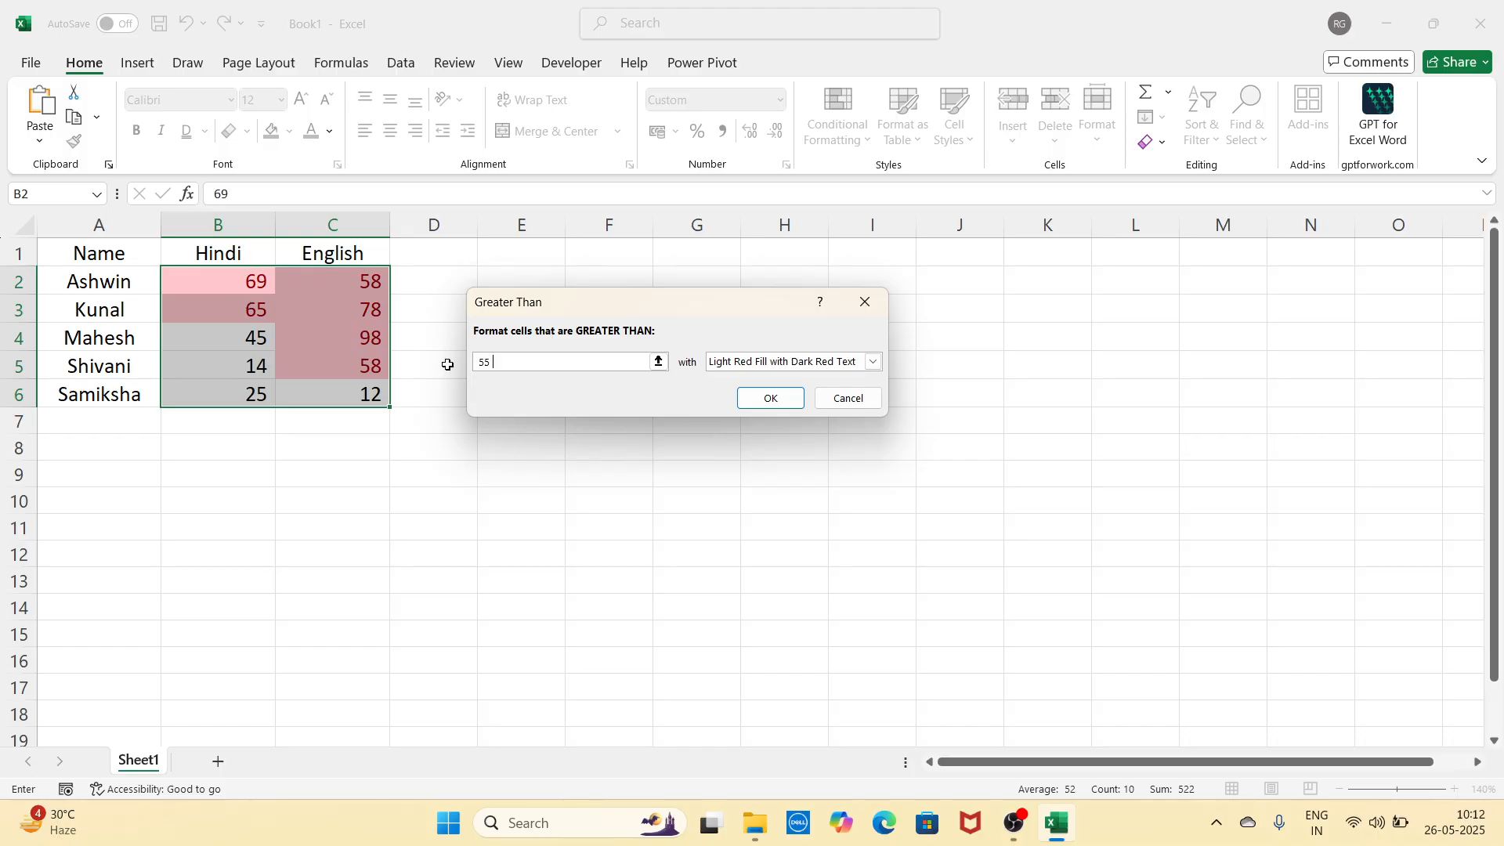
{"action": "key", "text": "BackSpace"}
{"action": "key", "text": "BackSpace"}
{"action": "key", "text": "BackSpace"}
{"action": "type", "text": "60"}
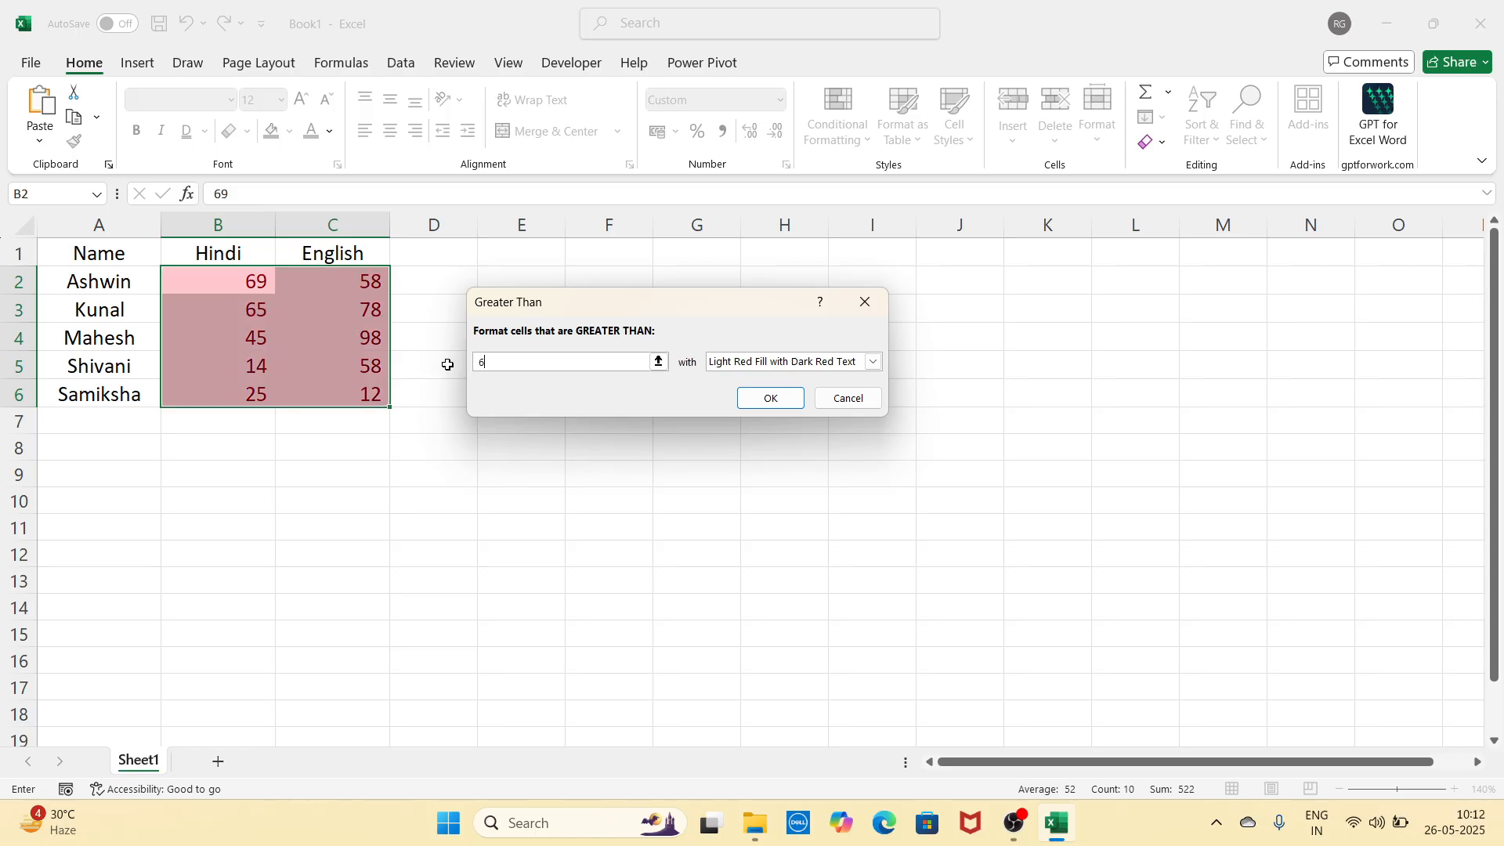
{"action": "key", "text": "BackSpace"}
{"action": "key", "text": "BackSpace"}
{"action": "type", "text": "69"}
{"action": "key", "text": "BackSpace"}
{"action": "key", "text": "BackSpace"}
{"action": "type", "text": "30"}
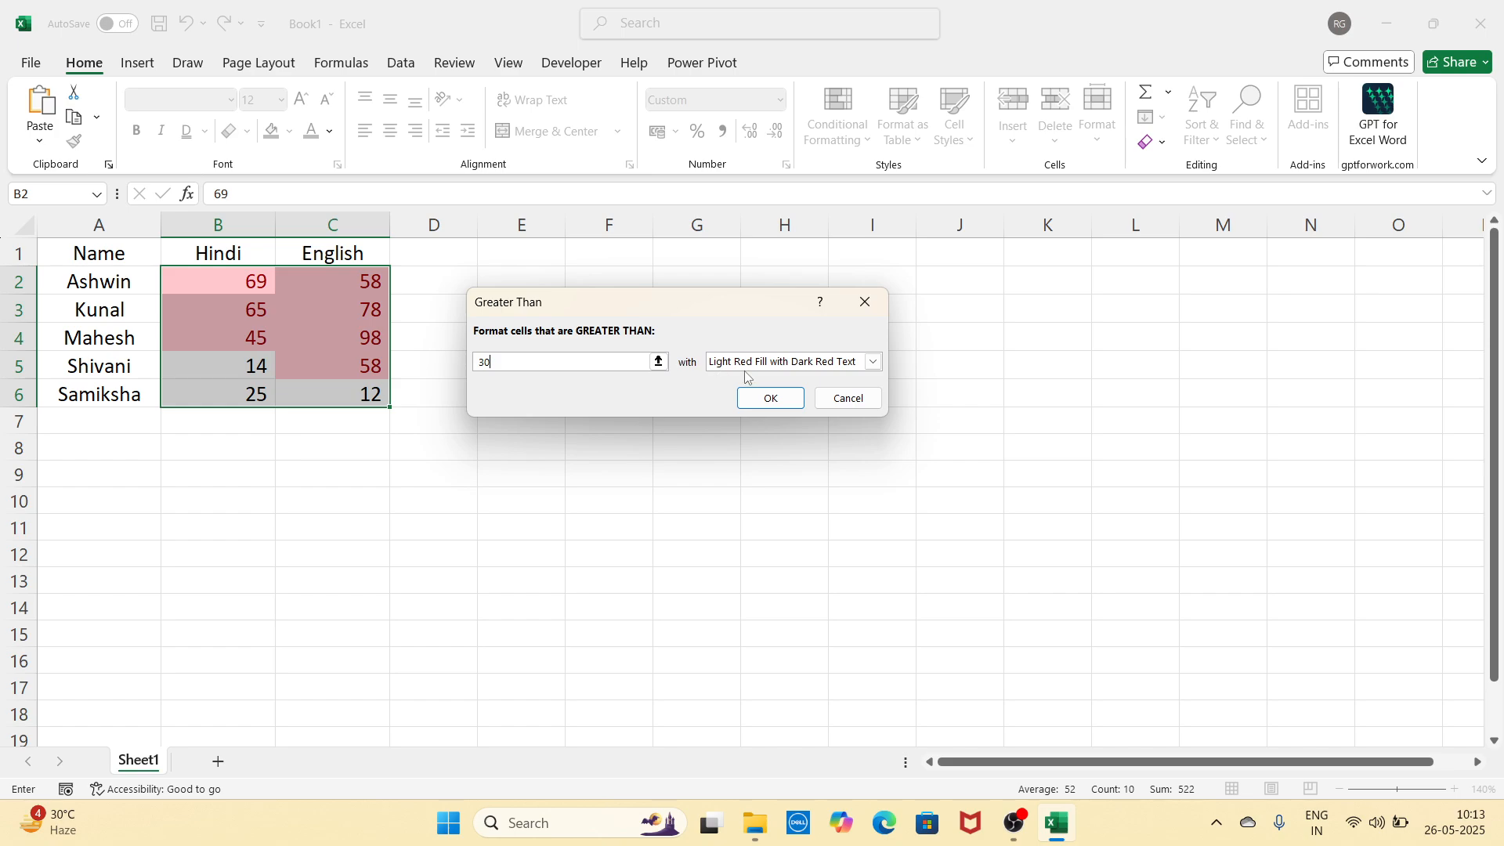
Step: Preview yellow, green and light red styles, revert to Light Red Fill, then close unapplied
{"action": "left_click", "coordinate": [873, 362]}
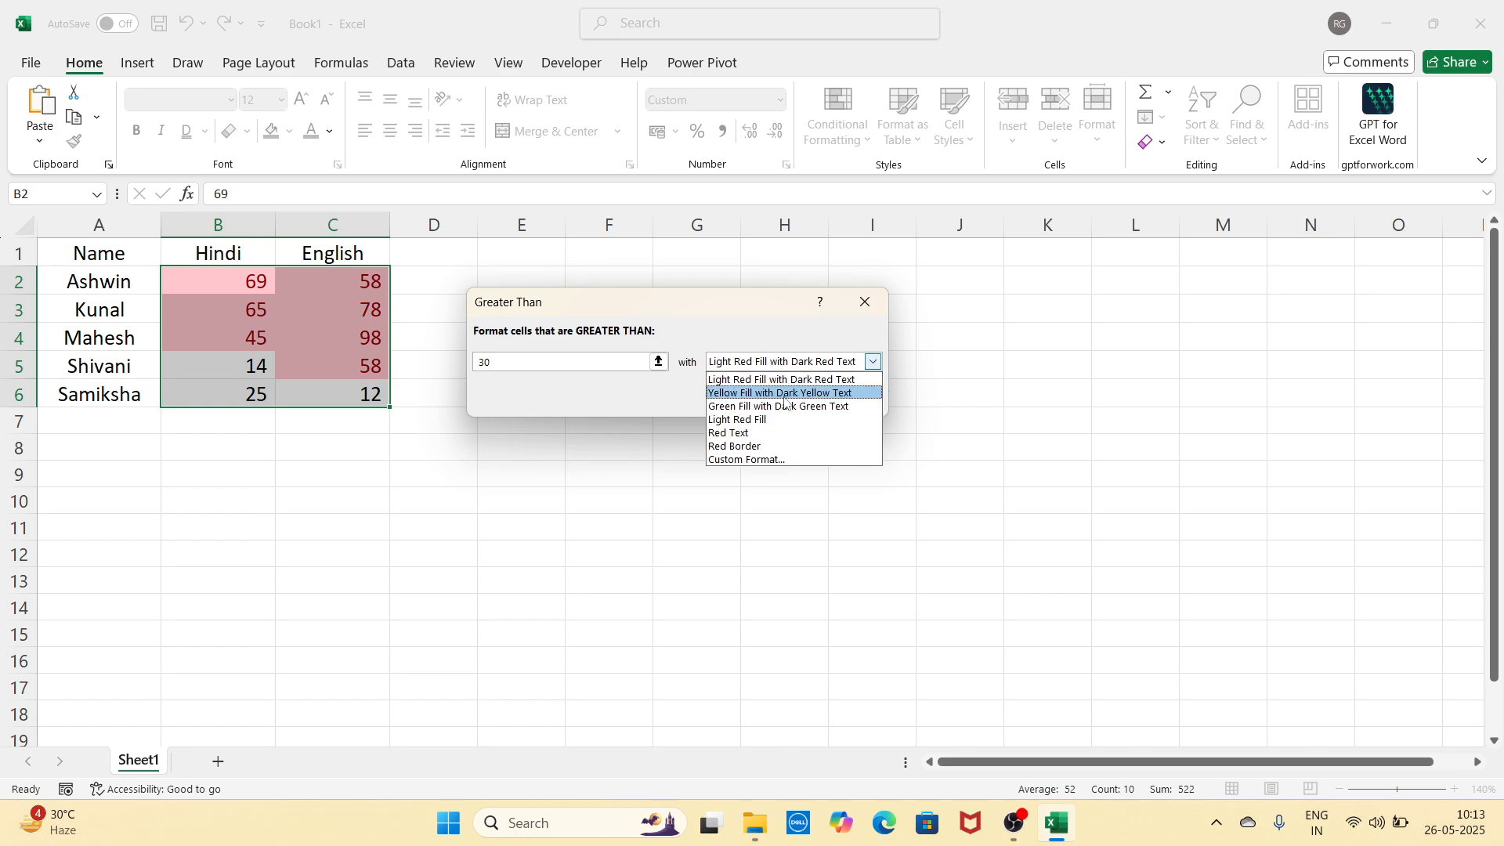
{"action": "left_click", "coordinate": [786, 395]}
{"action": "left_click", "coordinate": [872, 362]}
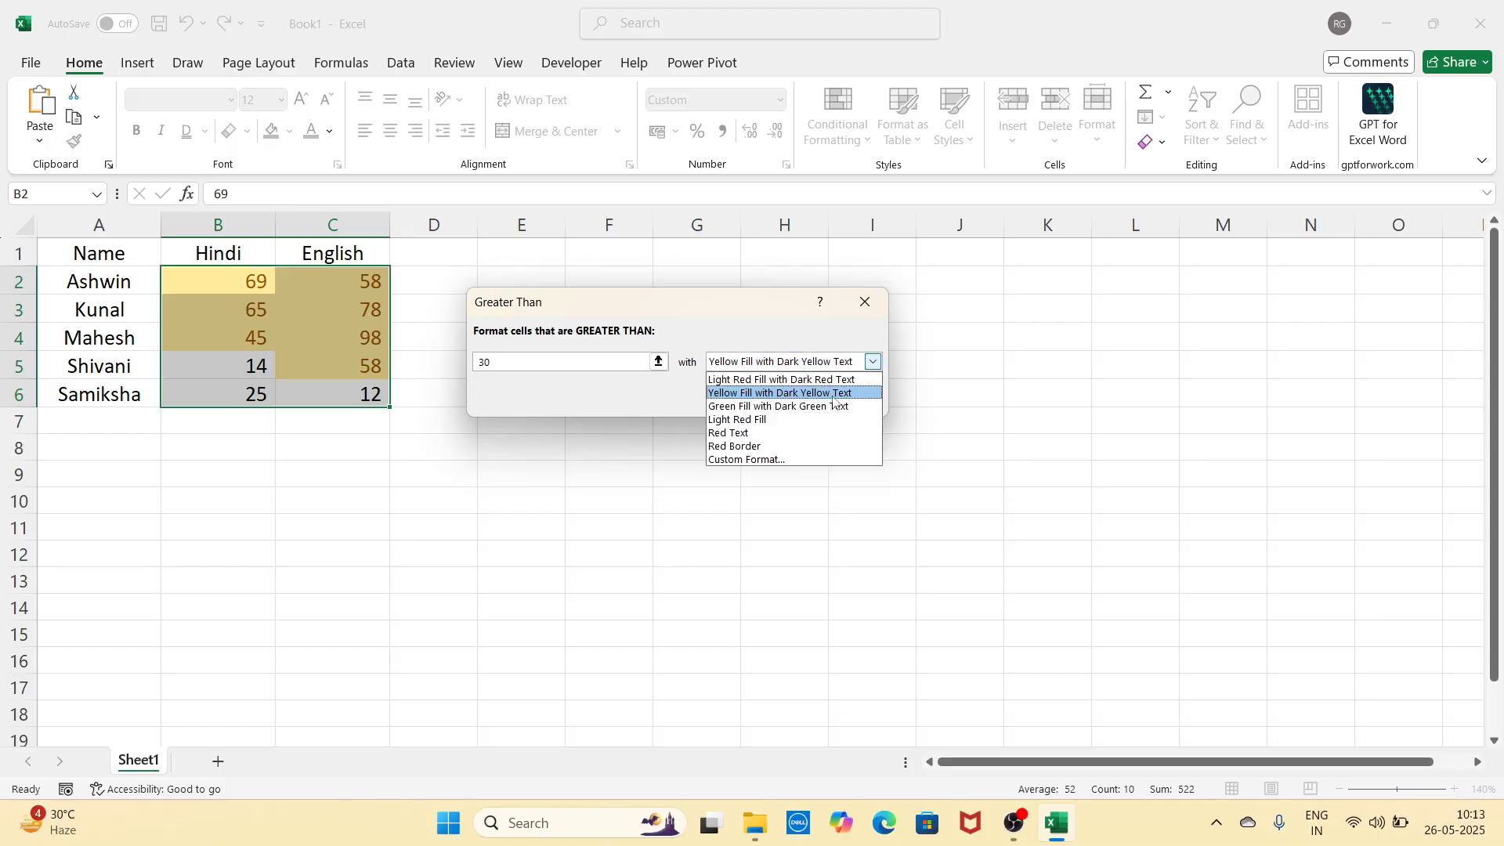
{"action": "left_click", "coordinate": [821, 408]}
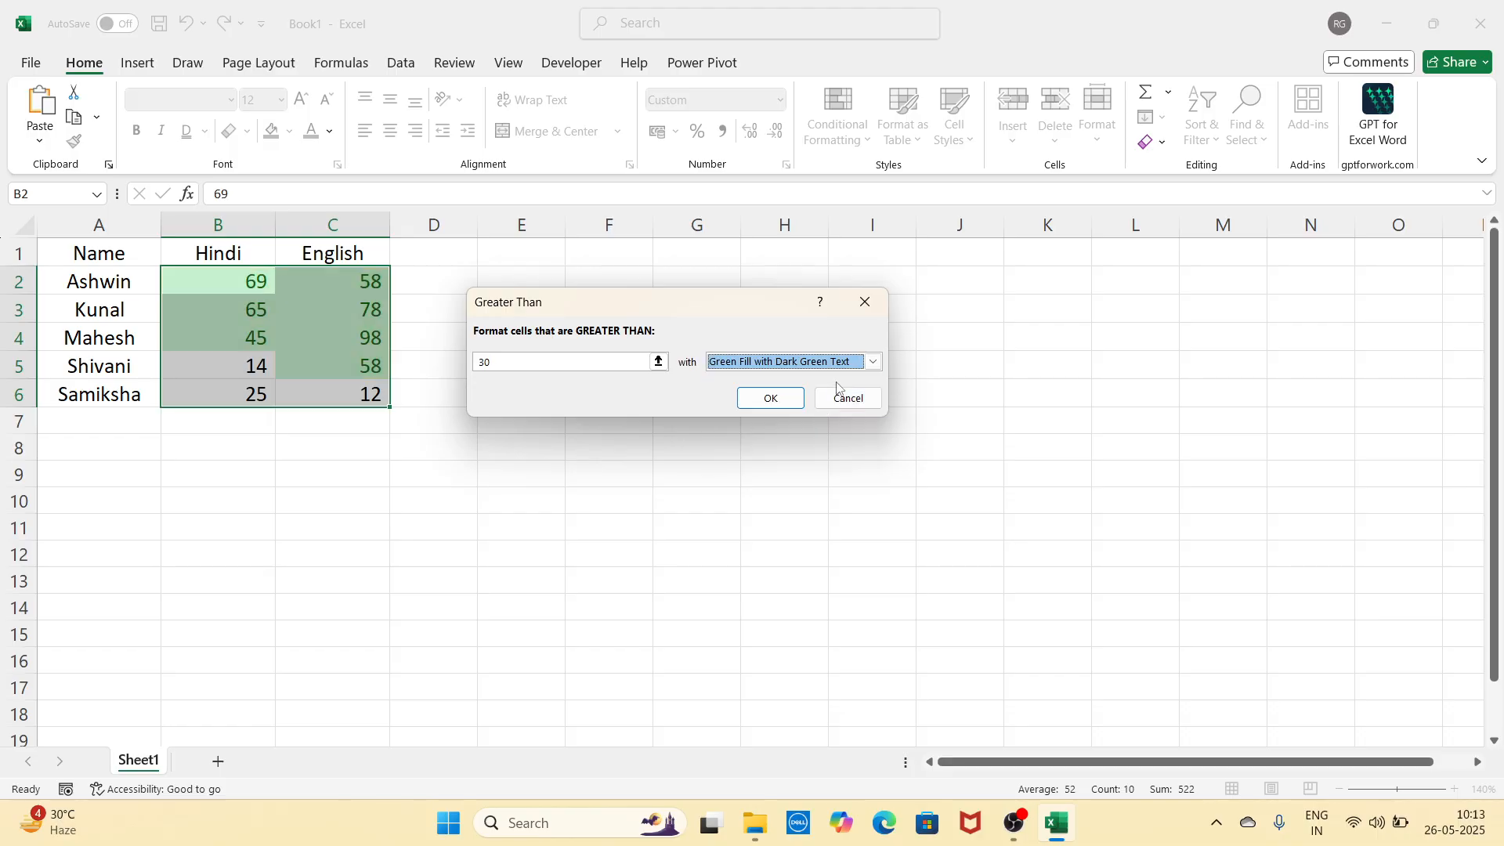
{"action": "left_click", "coordinate": [872, 362]}
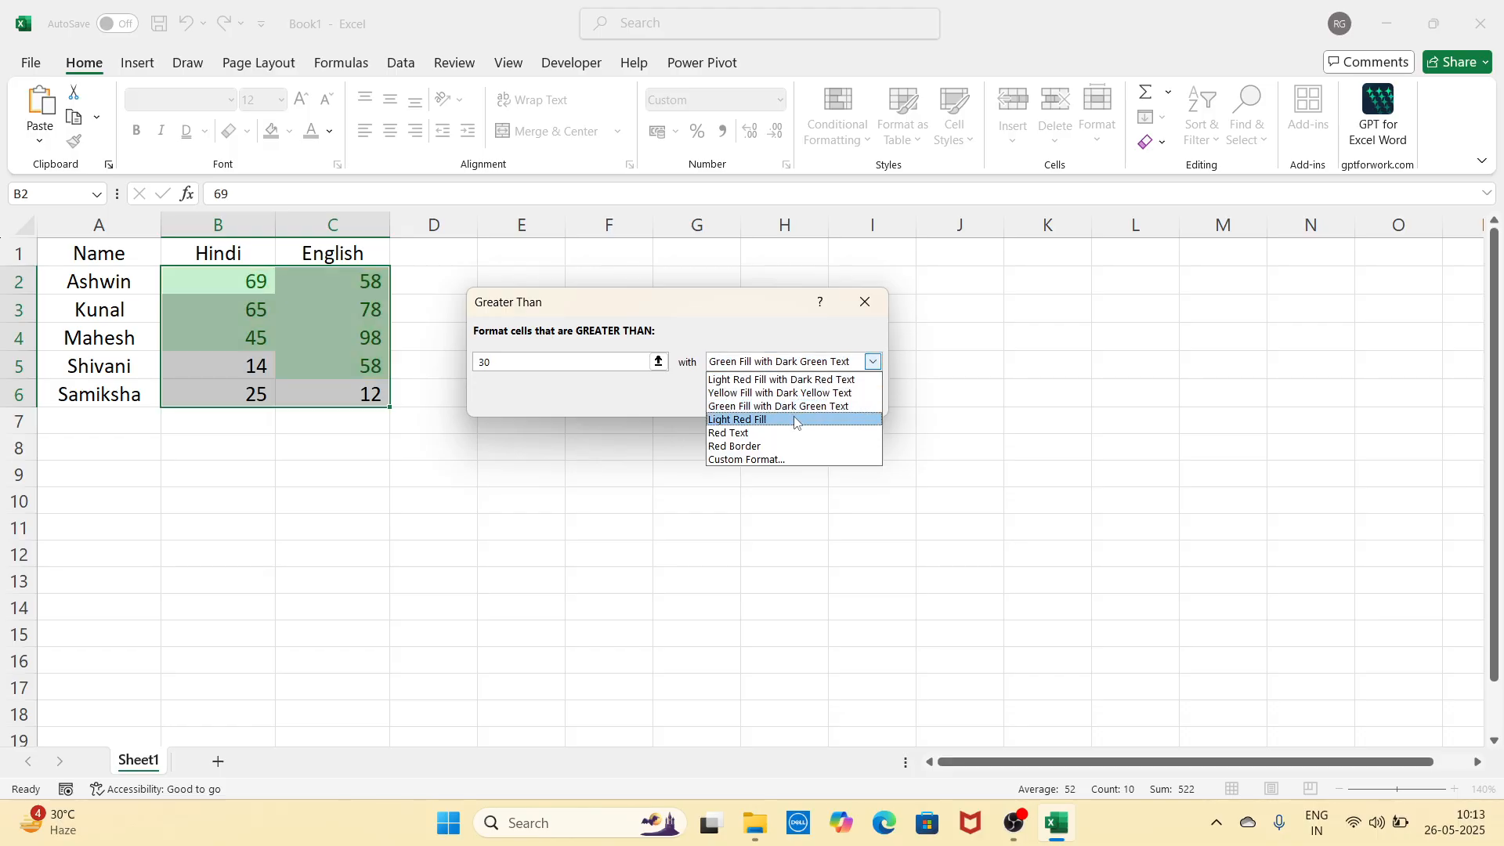
{"action": "left_click", "coordinate": [795, 421]}
{"action": "left_click", "coordinate": [872, 362]}
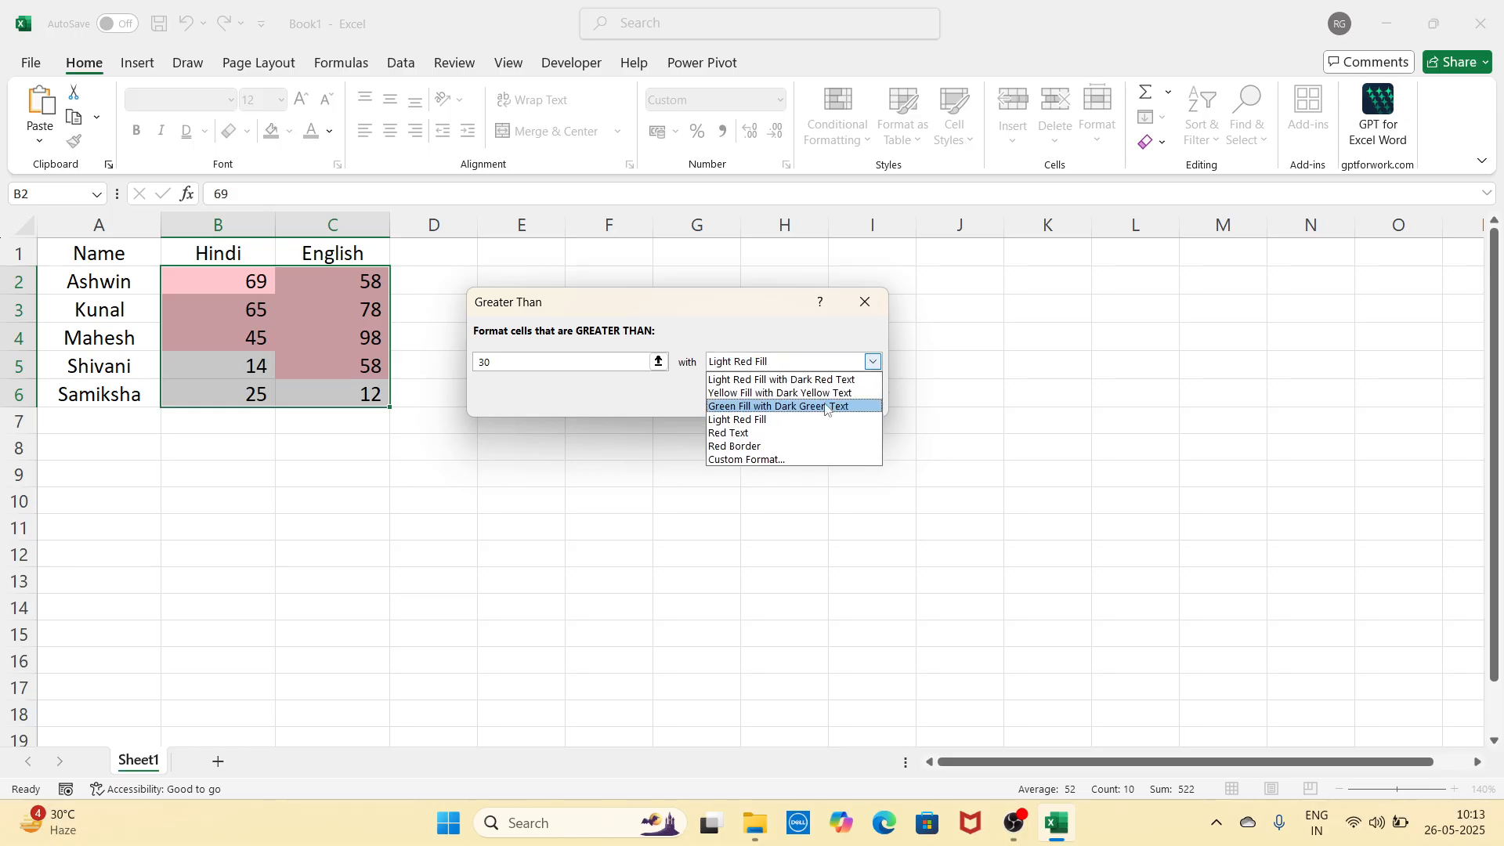
{"action": "left_click", "coordinate": [824, 380]}
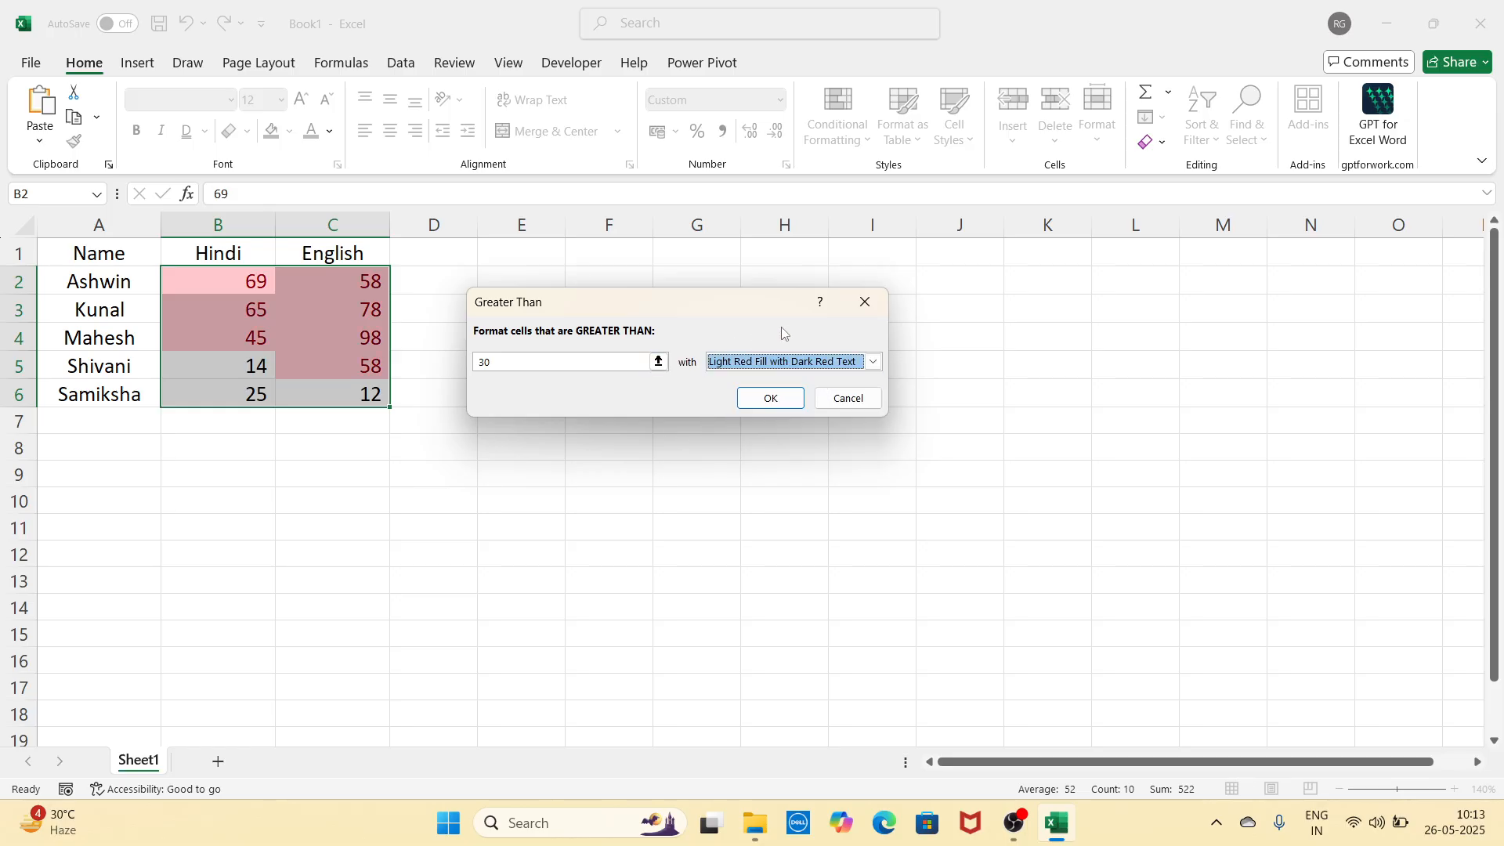
{"action": "left_click", "coordinate": [854, 313]}
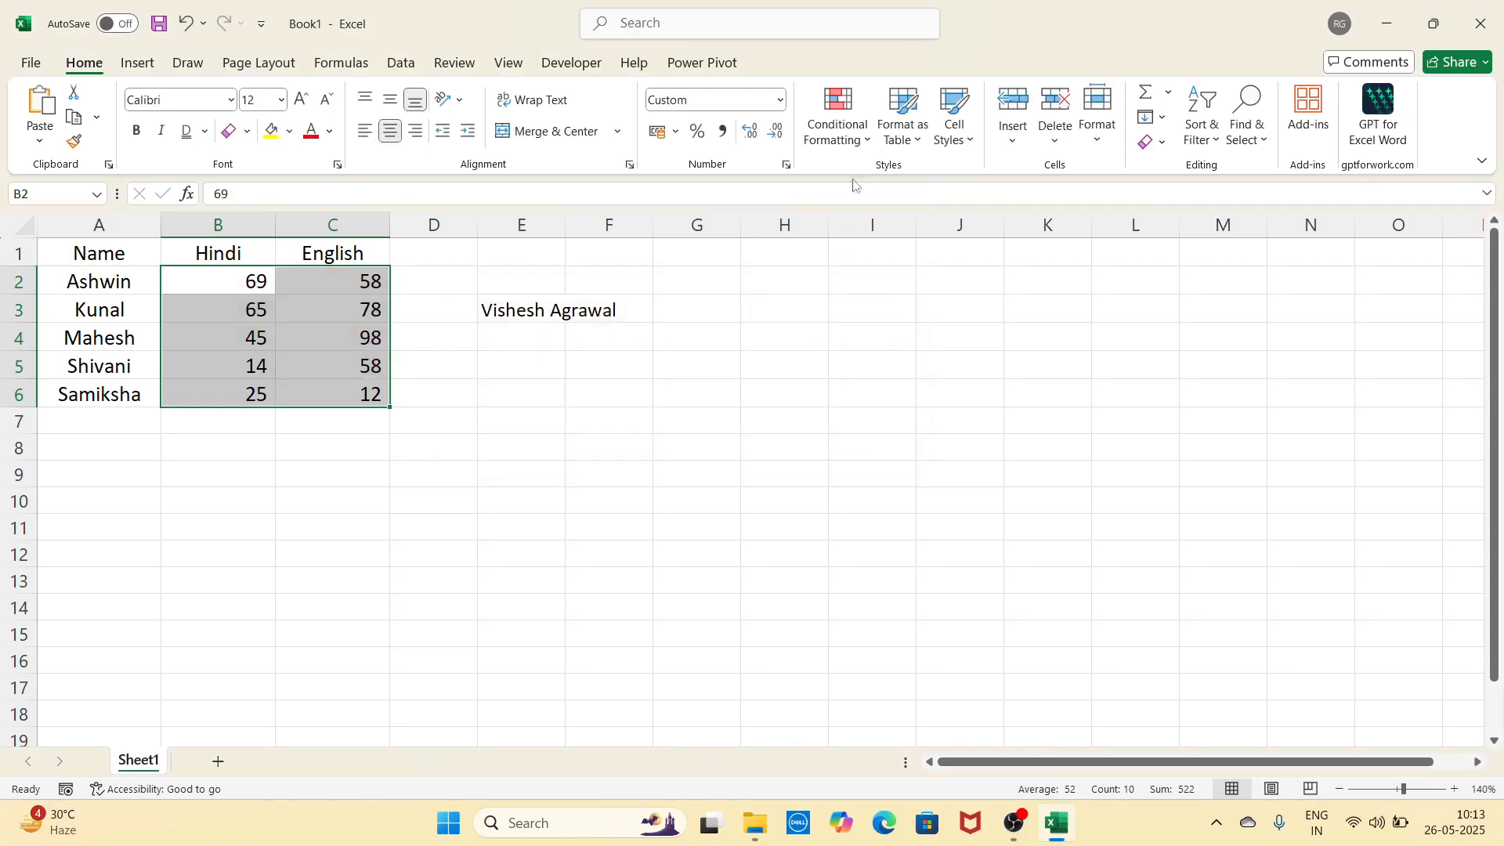
{"action": "left_click", "coordinate": [837, 125]}
{"action": "mouse_move", "coordinate": [869, 186]}
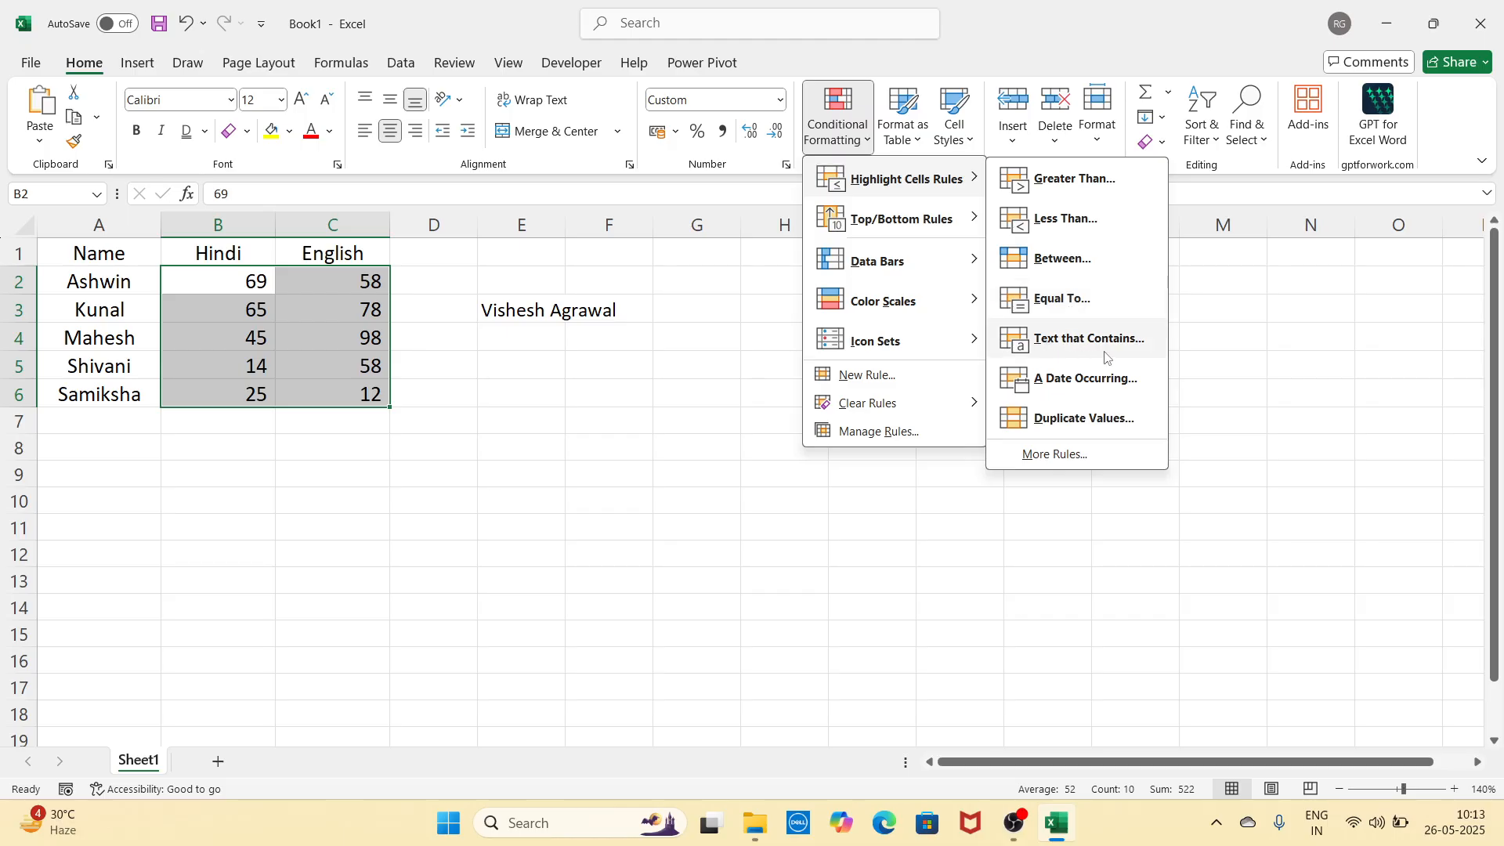
{"action": "left_click", "coordinate": [675, 503]}
{"action": "left_click", "coordinate": [595, 407]}
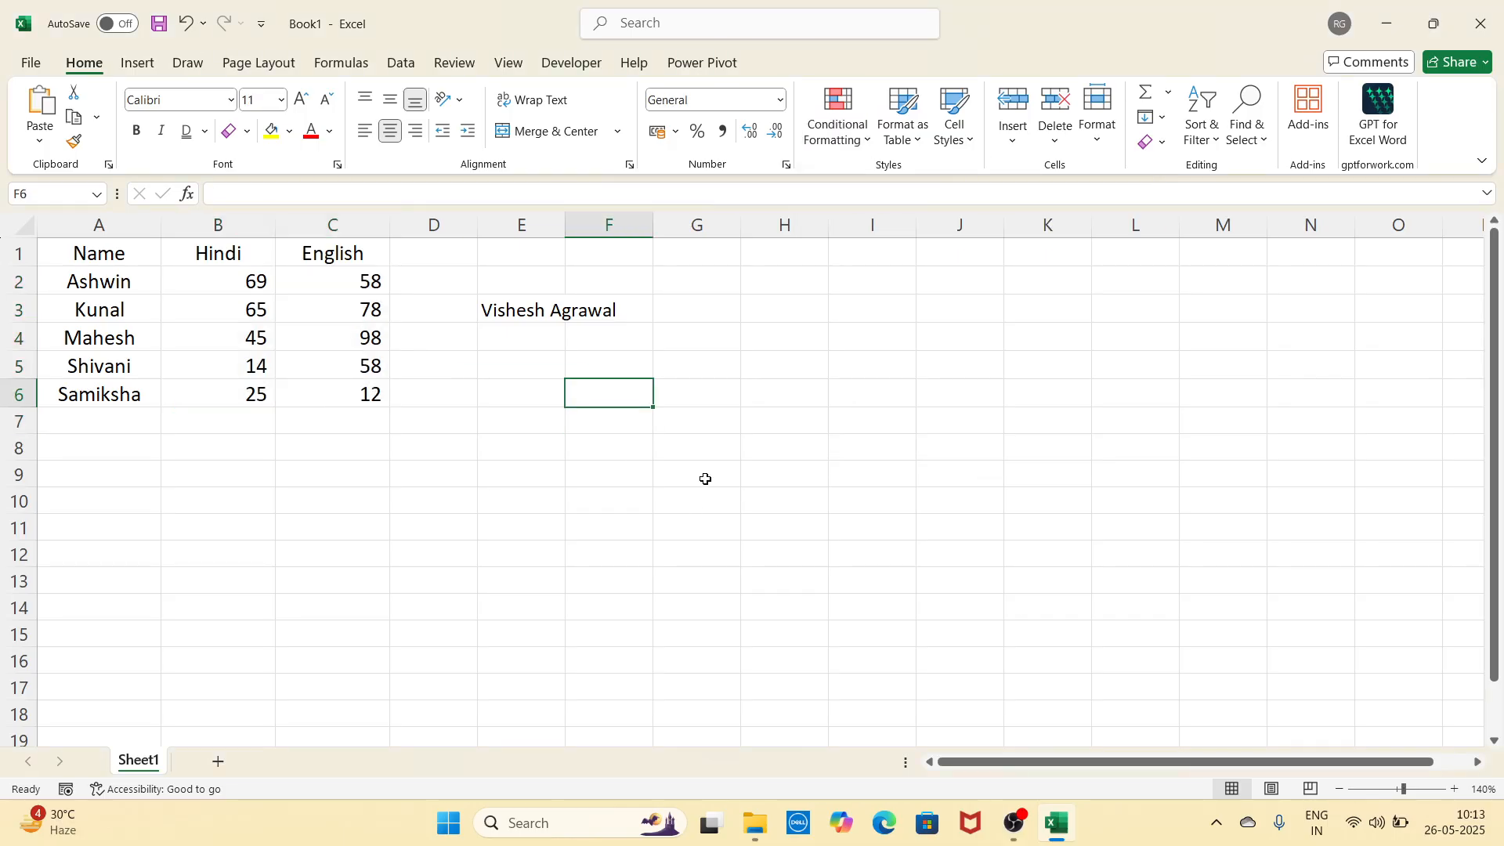
Step: Enter Ac, Ac, Tv, Ac, Ac, Ac, Tv down cells F6 to F12
{"action": "type", "text": "Ac"}
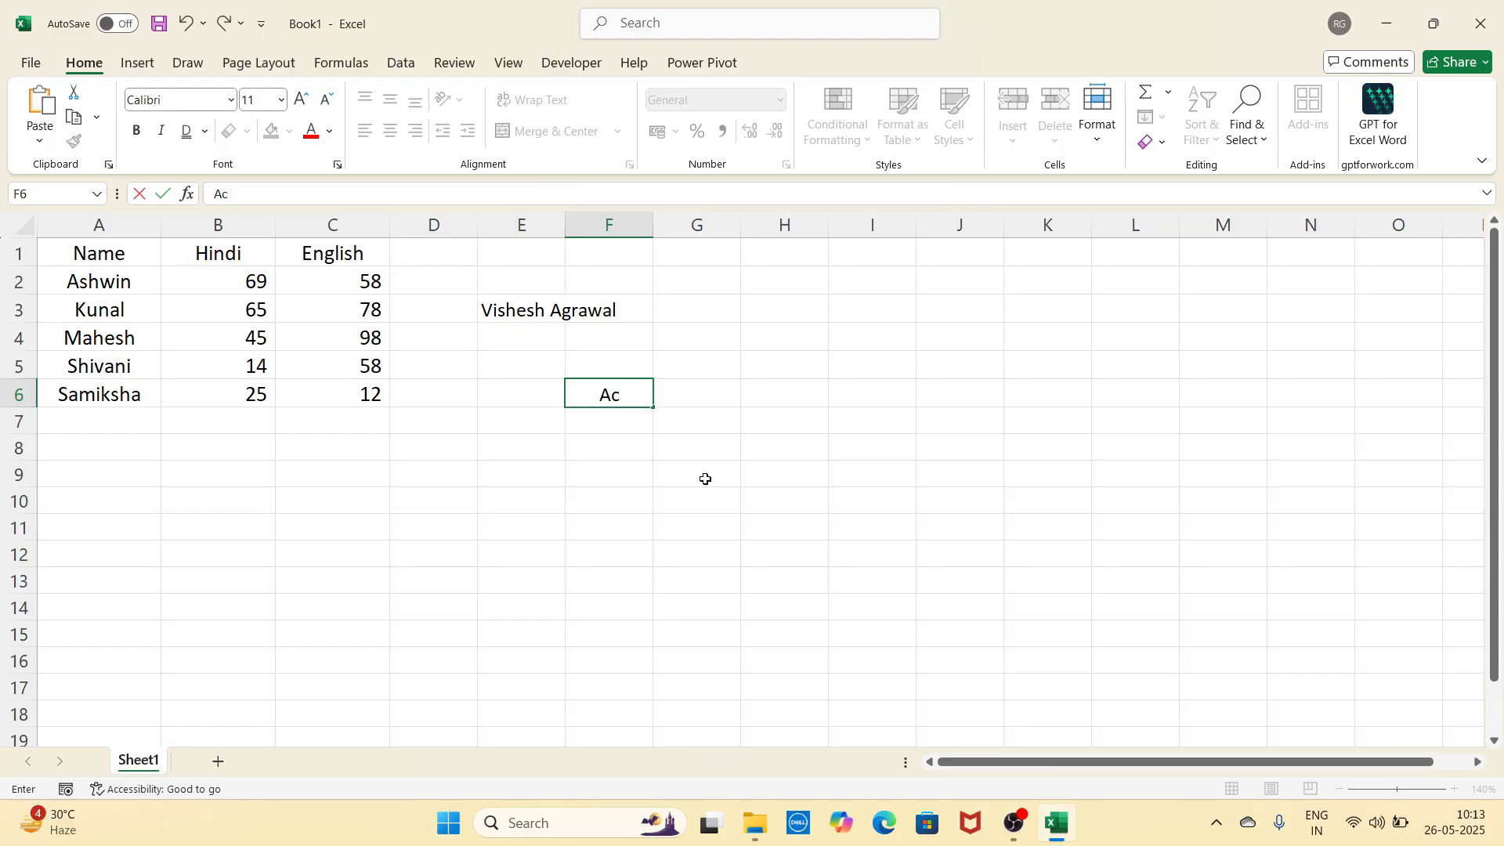
{"action": "key", "text": "Return"}
{"action": "type", "text": "At"}
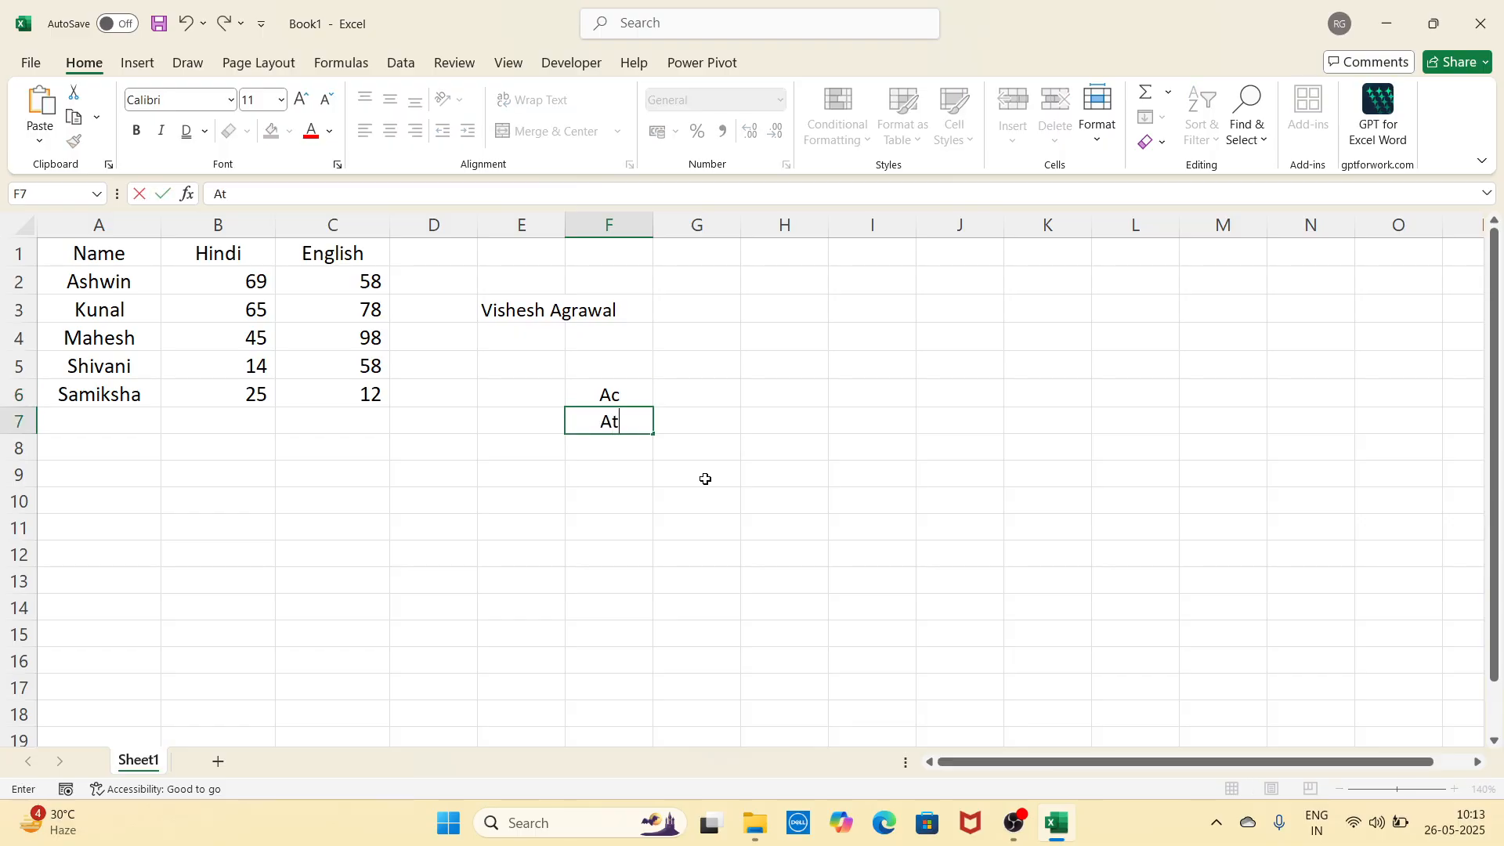
{"action": "key", "text": "BackSpace"}
{"action": "type", "text": "c"}
{"action": "key", "text": "Return"}
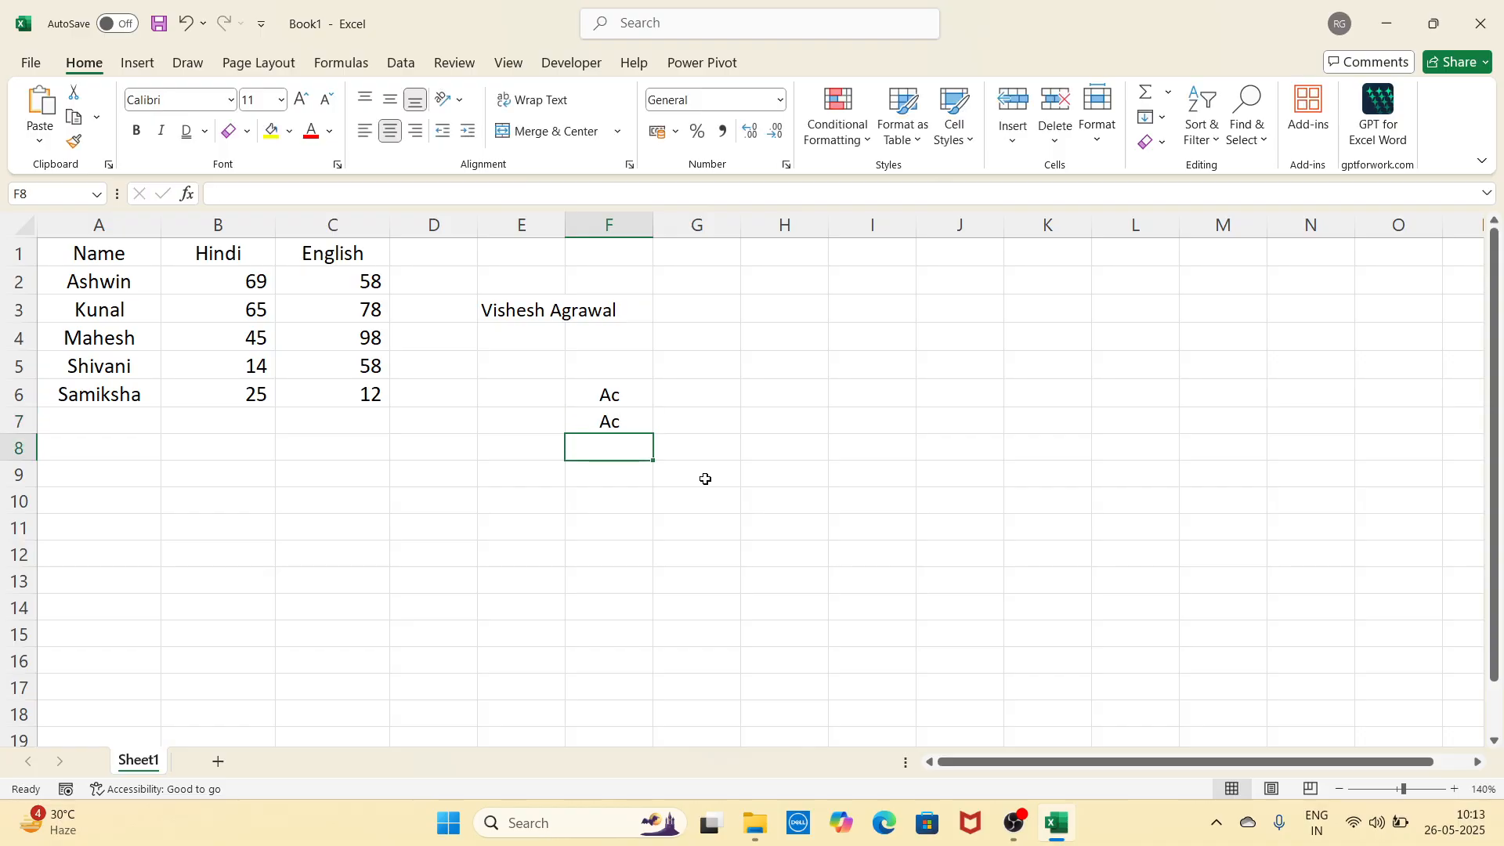
{"action": "type", "text": "Tv"}
{"action": "key", "text": "Return"}
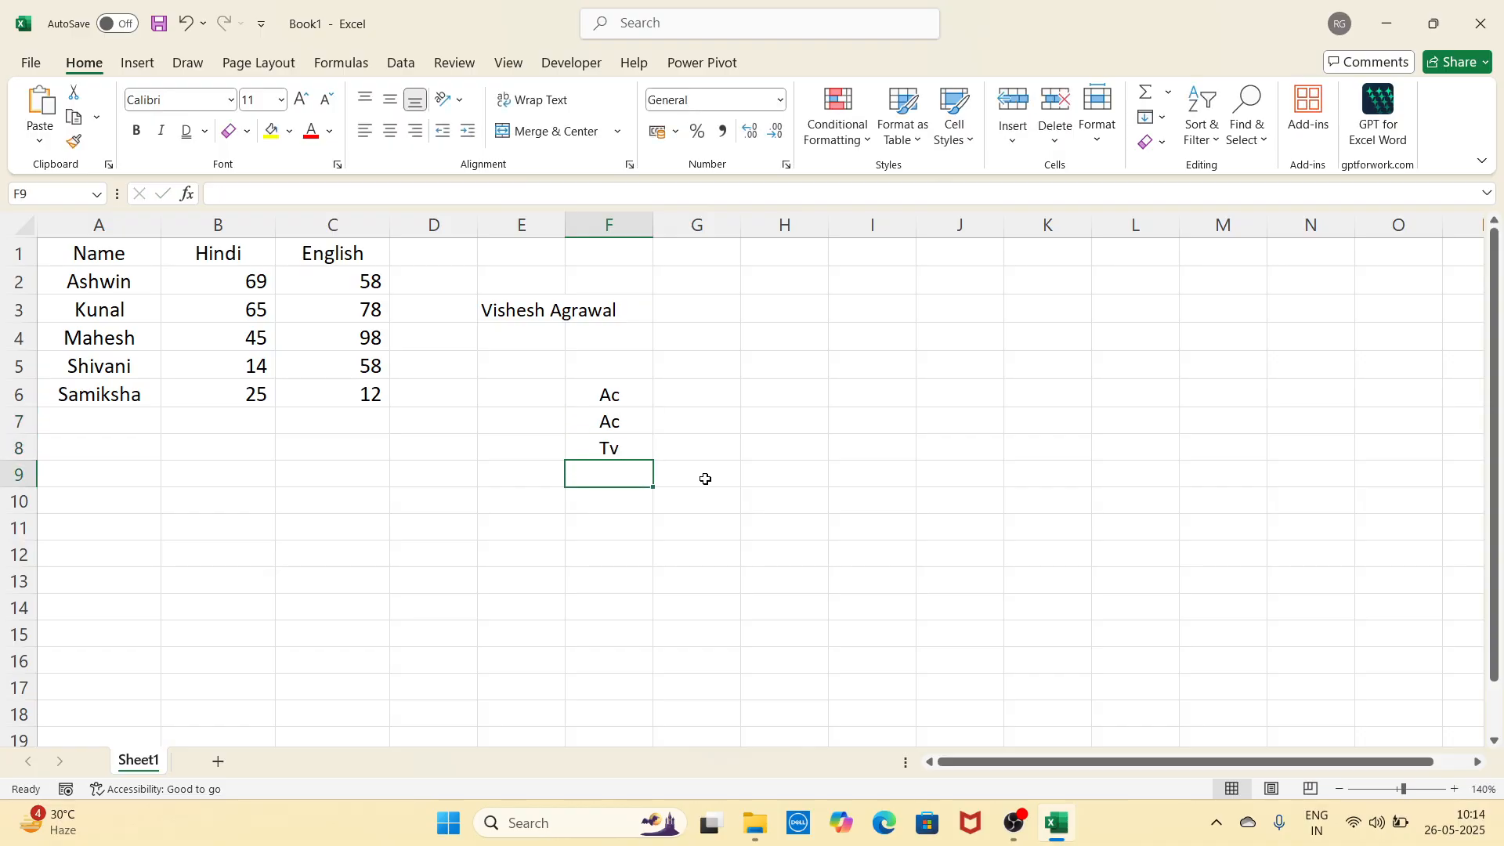
{"action": "type", "text": "A"}
{"action": "key", "text": "Return"}
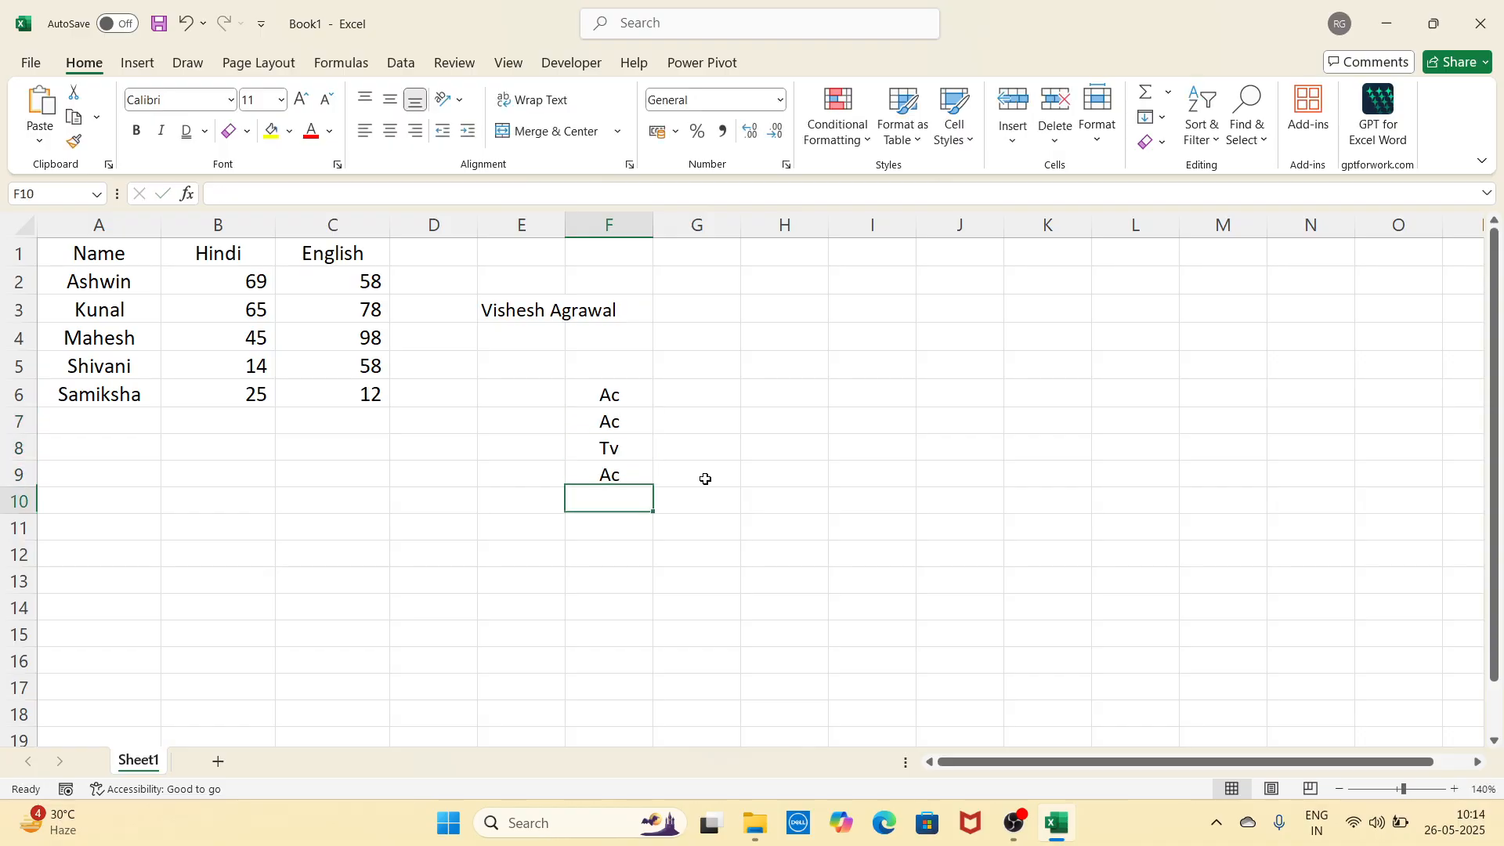
{"action": "type", "text": "ac"}
{"action": "key", "text": "Return"}
{"action": "type", "text": "a"}
{"action": "key", "text": "Return"}
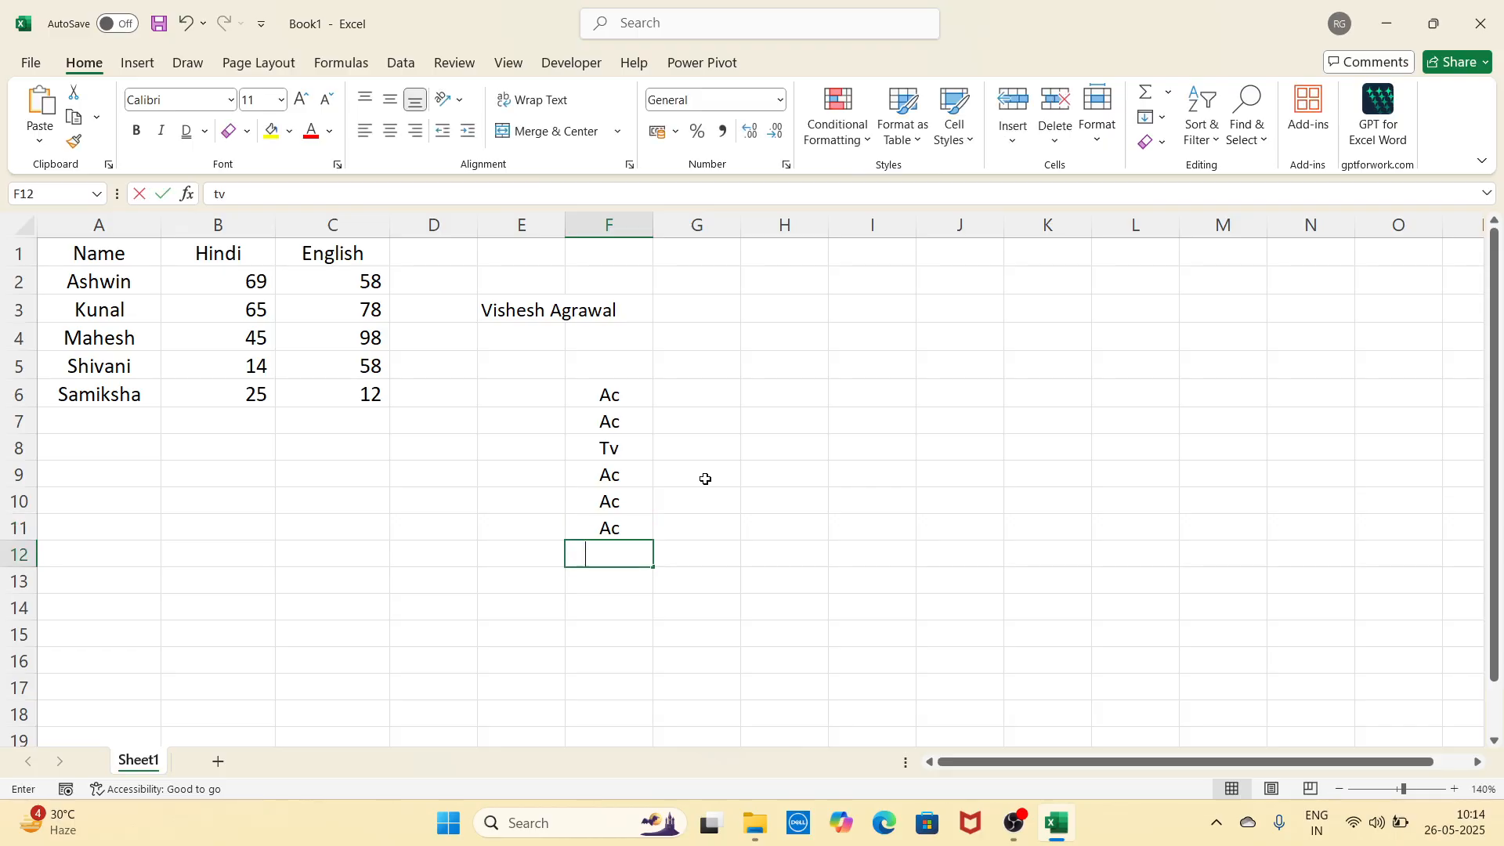
{"action": "type", "text": "t"}
{"action": "key", "text": "Return"}
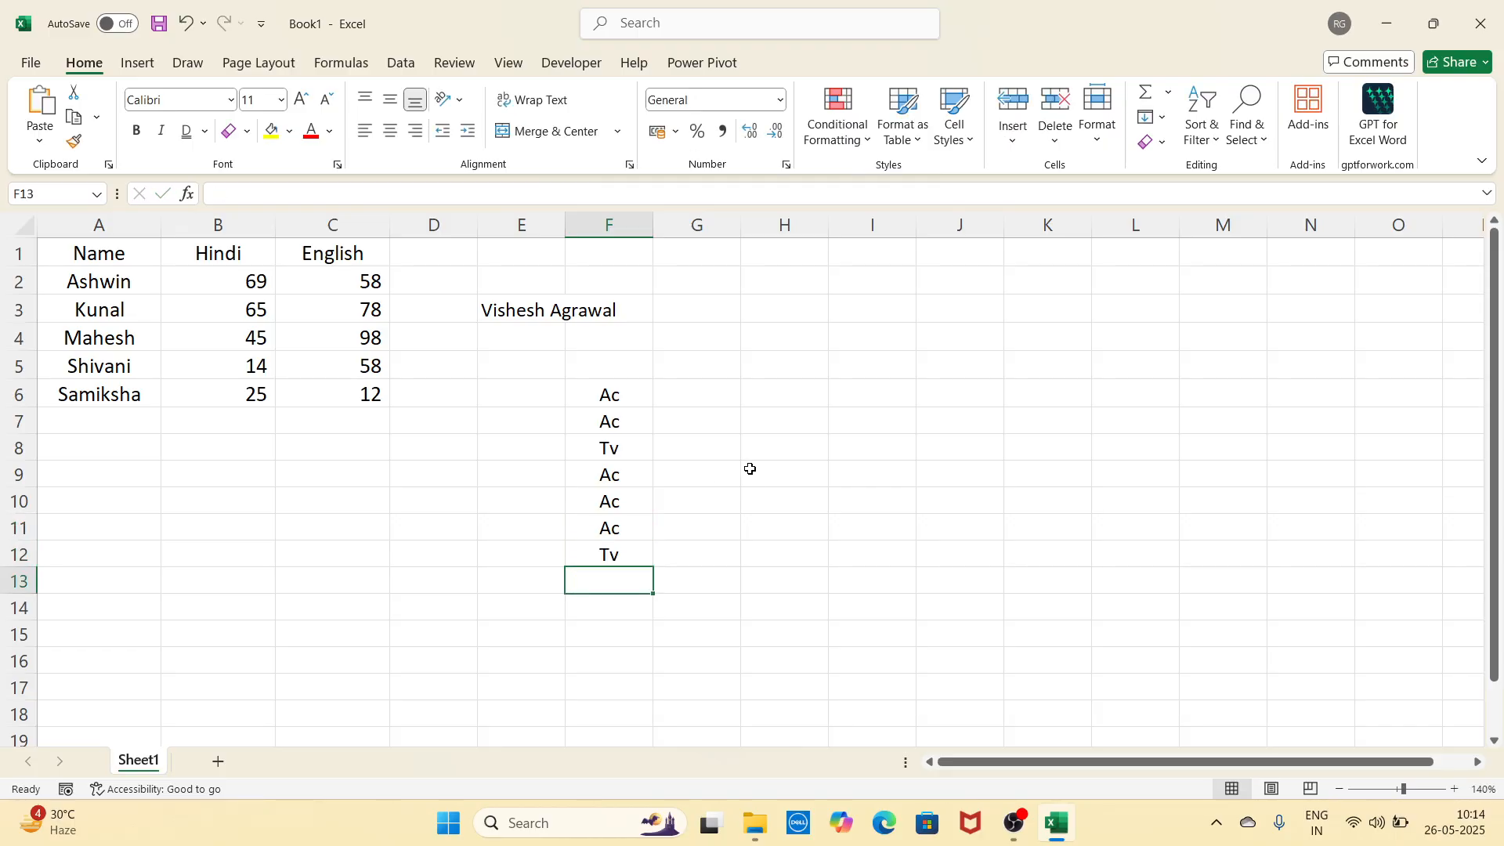
Step: Preview a Text That Contains 't' highlight on F6:F12, then dismiss it unapplied
{"action": "left_click_drag", "start_coordinate": [630, 397], "coordinate": [631, 553]}
{"action": "left_click", "coordinate": [850, 129]}
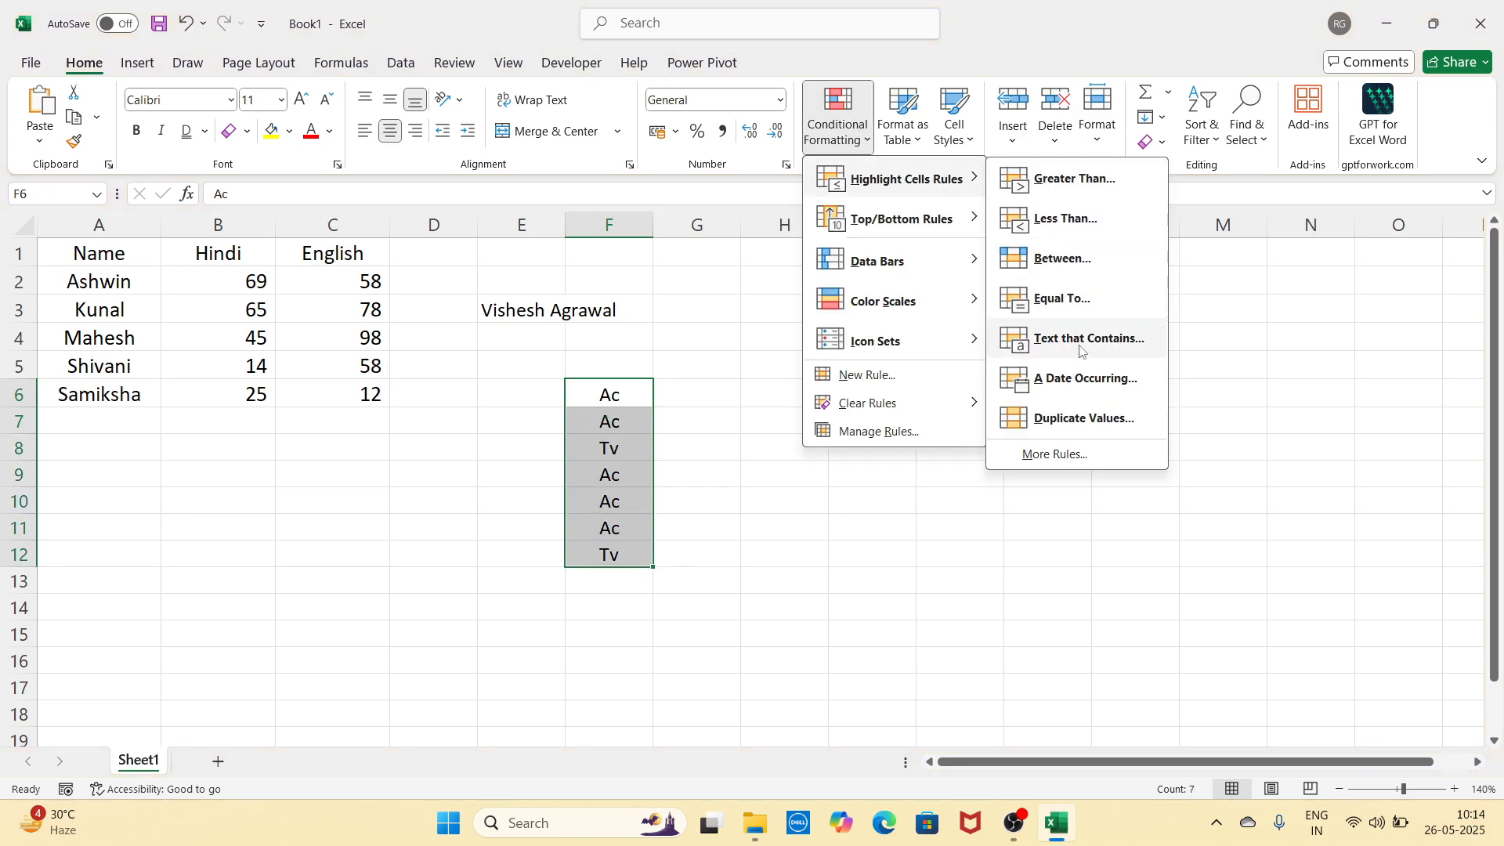
{"action": "left_click", "coordinate": [1089, 343]}
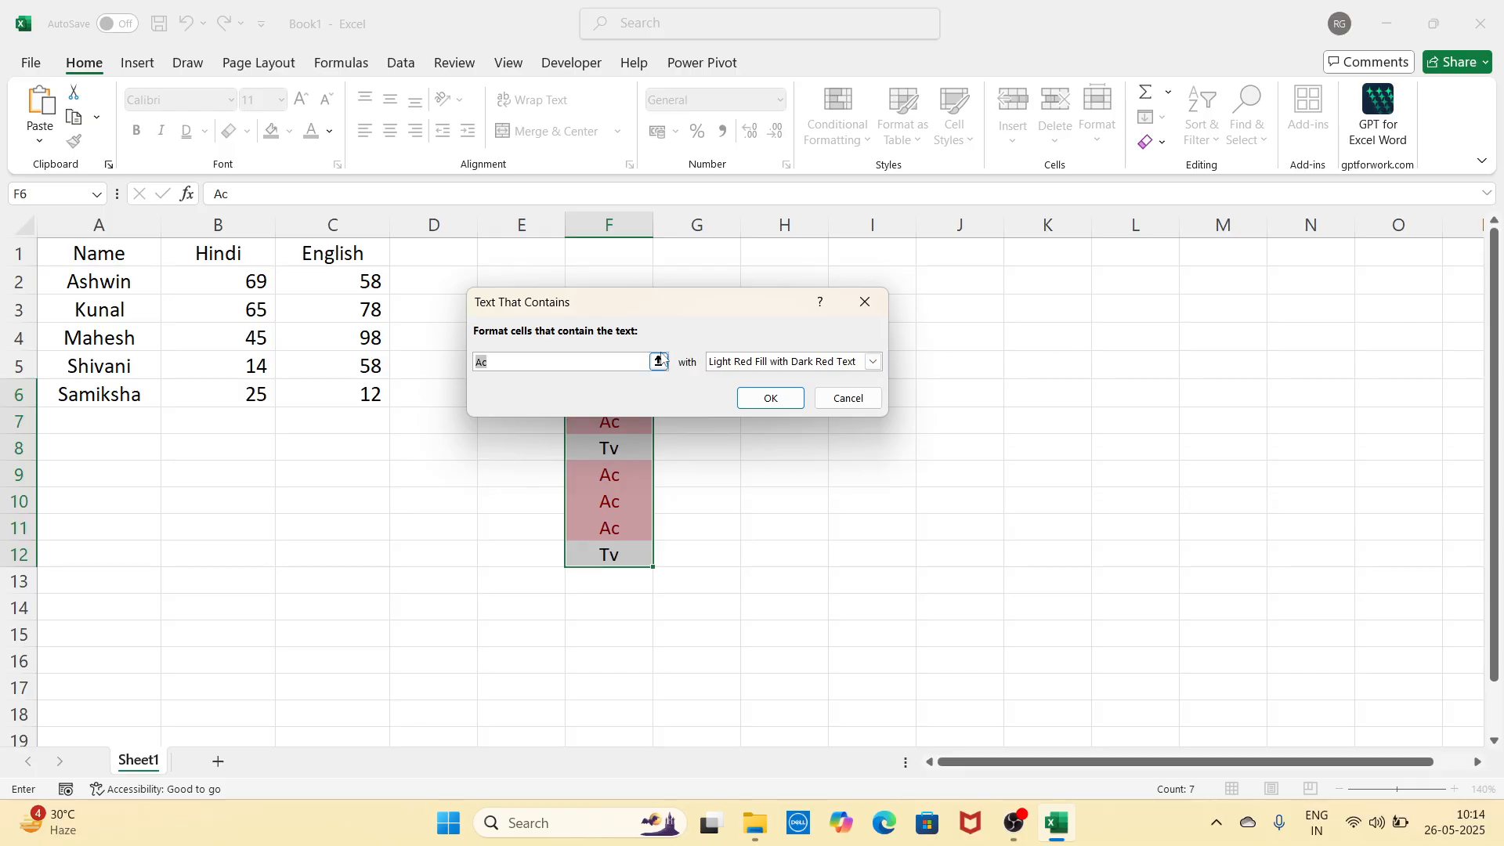
{"action": "left_click_drag", "start_coordinate": [600, 302], "coordinate": [835, 290]}
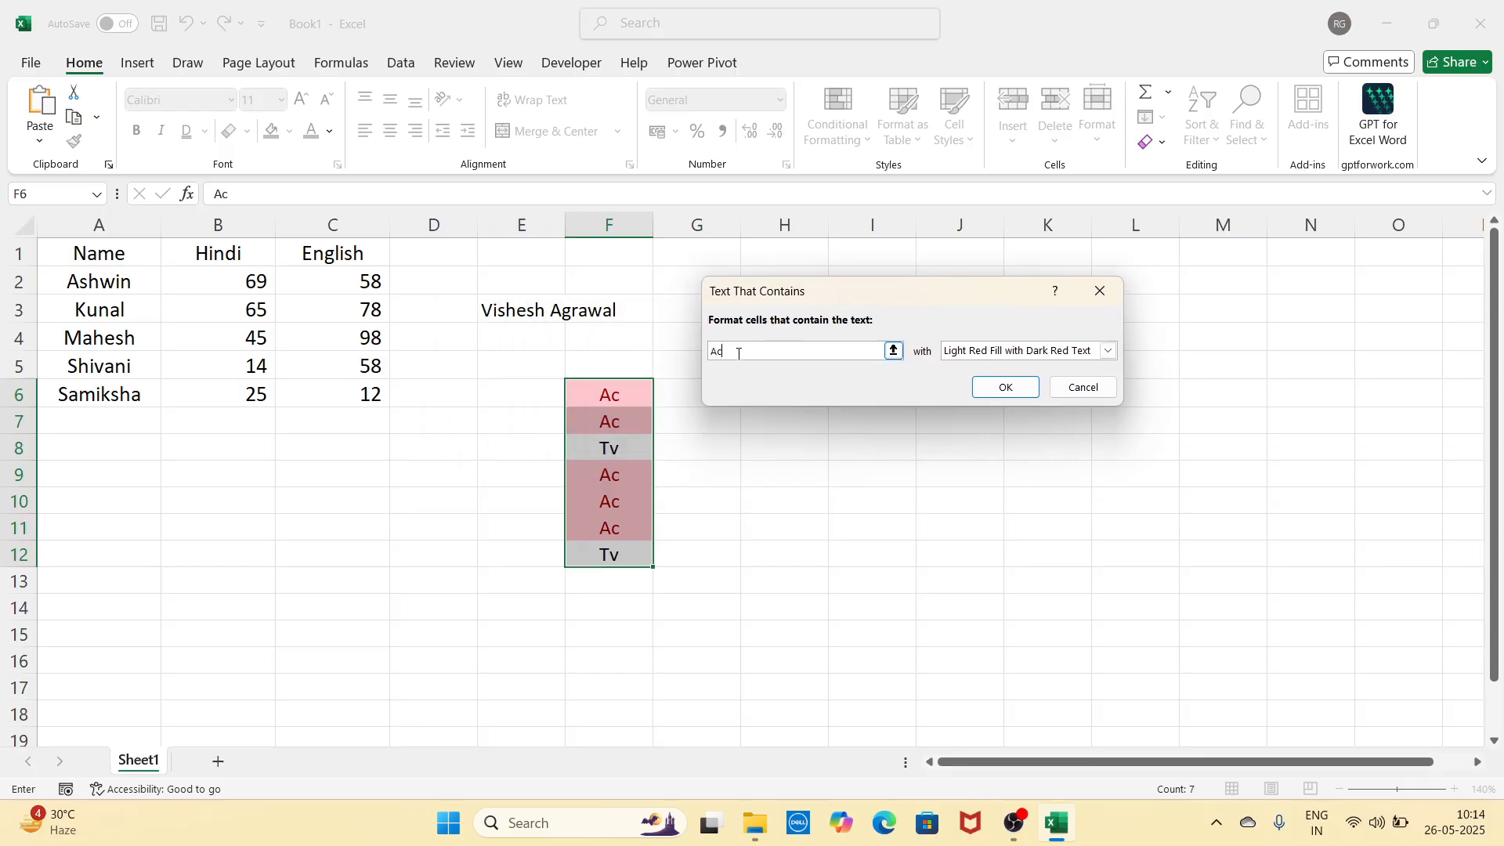
{"action": "key", "text": "BackSpace"}
{"action": "type", "text": "tv"}
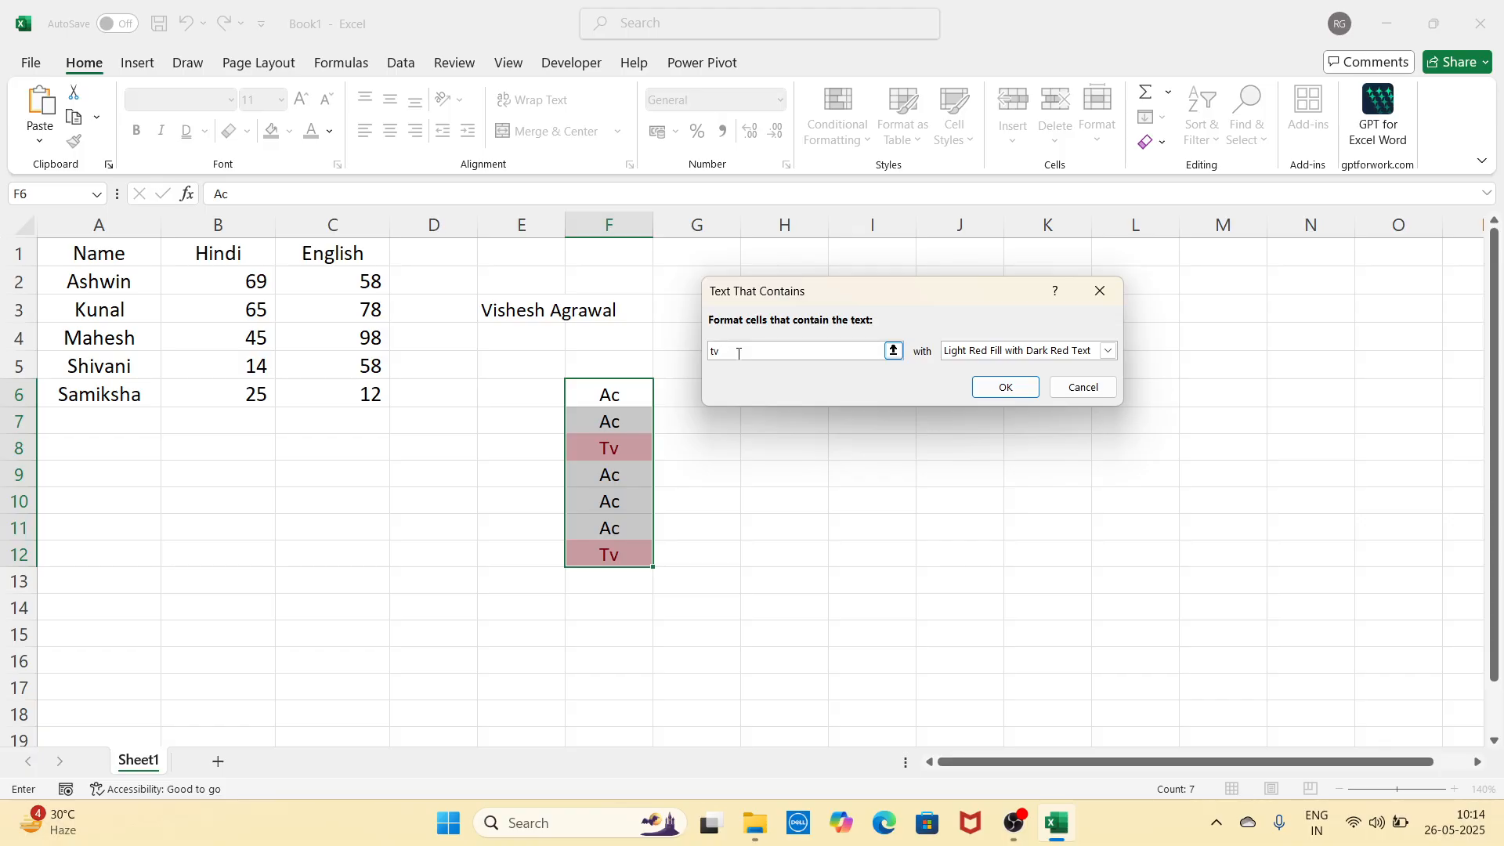
{"action": "left_click", "coordinate": [1100, 291]}
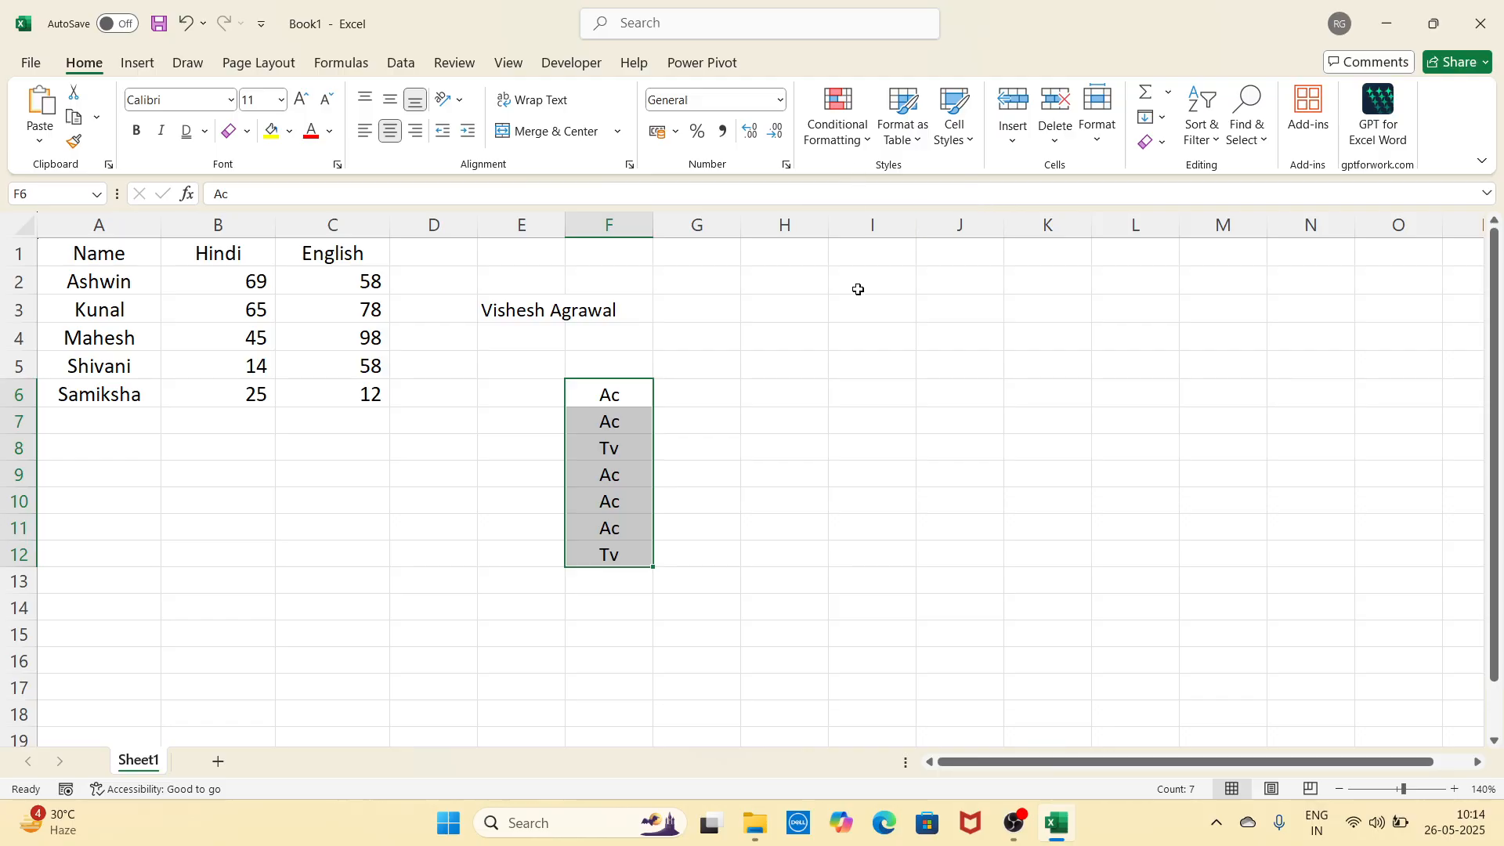
Step: Preview a Duplicate Values highlight on marks B2:C6, then cancel it
{"action": "left_click", "coordinate": [872, 394]}
{"action": "left_click_drag", "start_coordinate": [245, 282], "coordinate": [326, 388]}
{"action": "left_click", "coordinate": [837, 118]}
{"action": "mouse_move", "coordinate": [901, 178]}
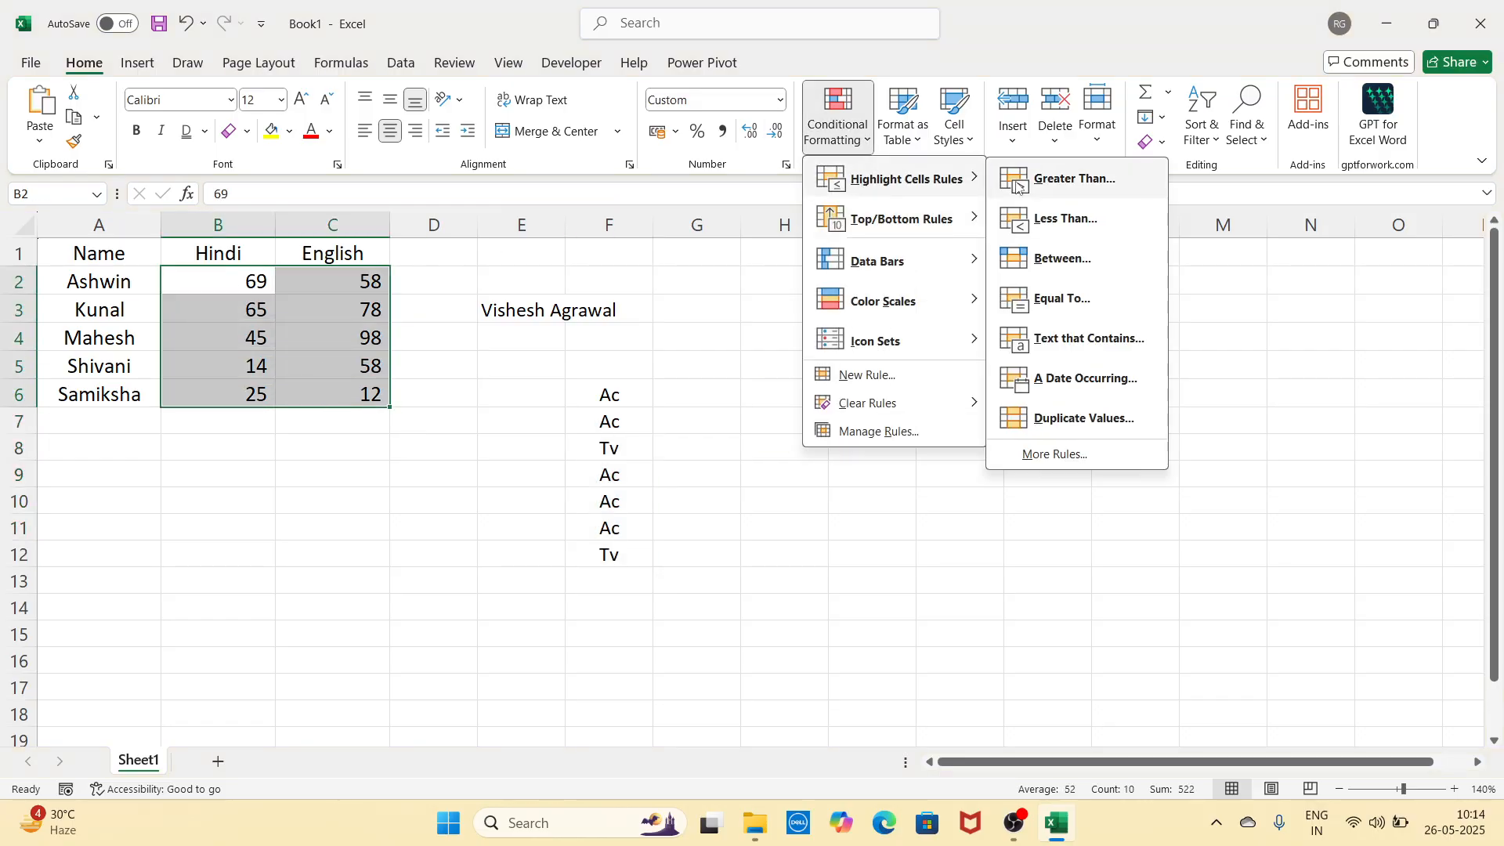
{"action": "left_click", "coordinate": [1108, 425]}
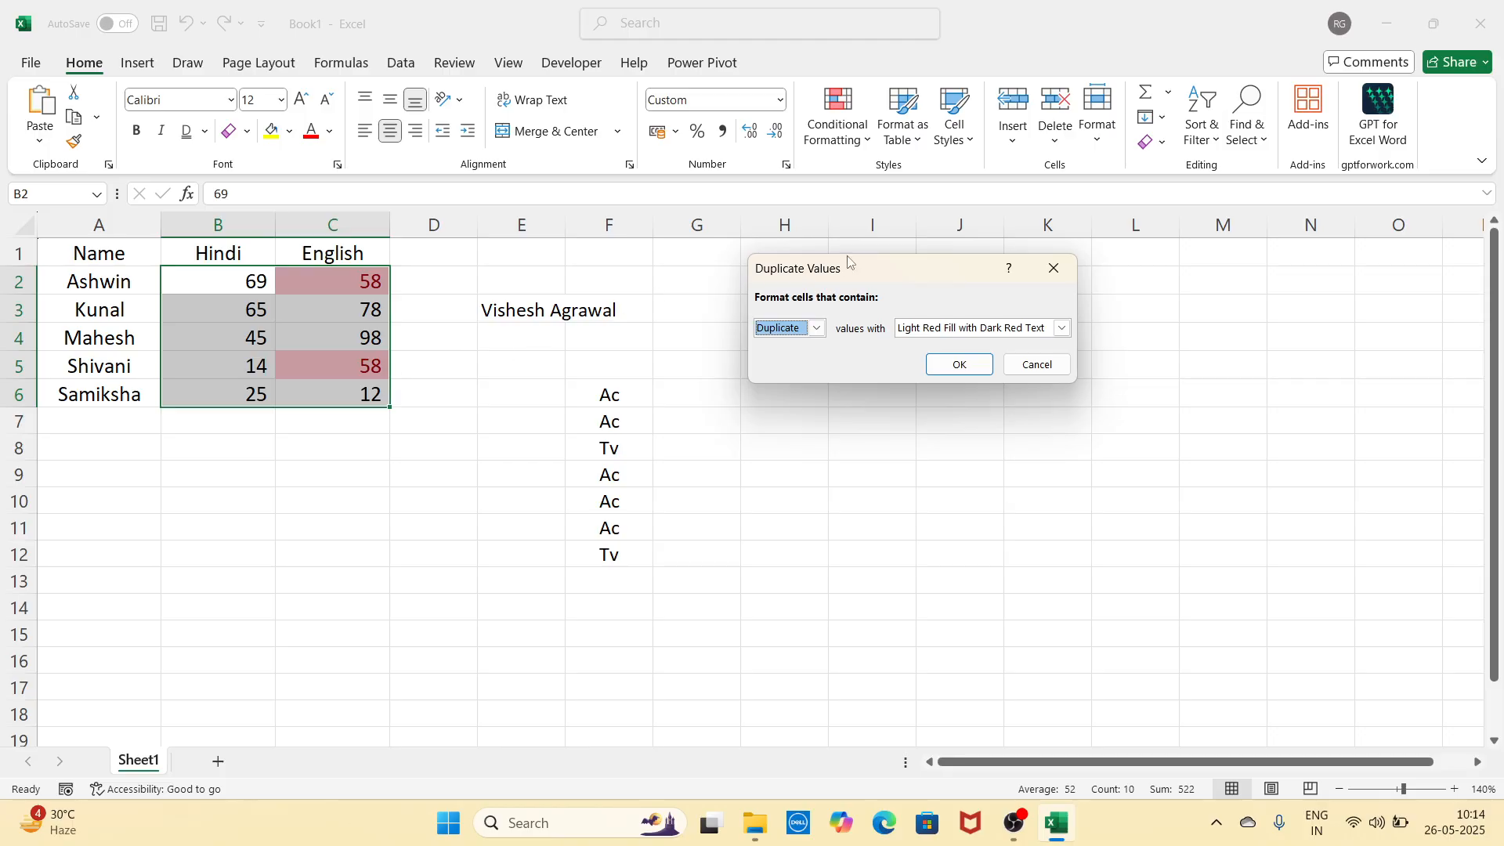
{"action": "left_click", "coordinate": [1054, 268]}
{"action": "left_click", "coordinate": [837, 117]}
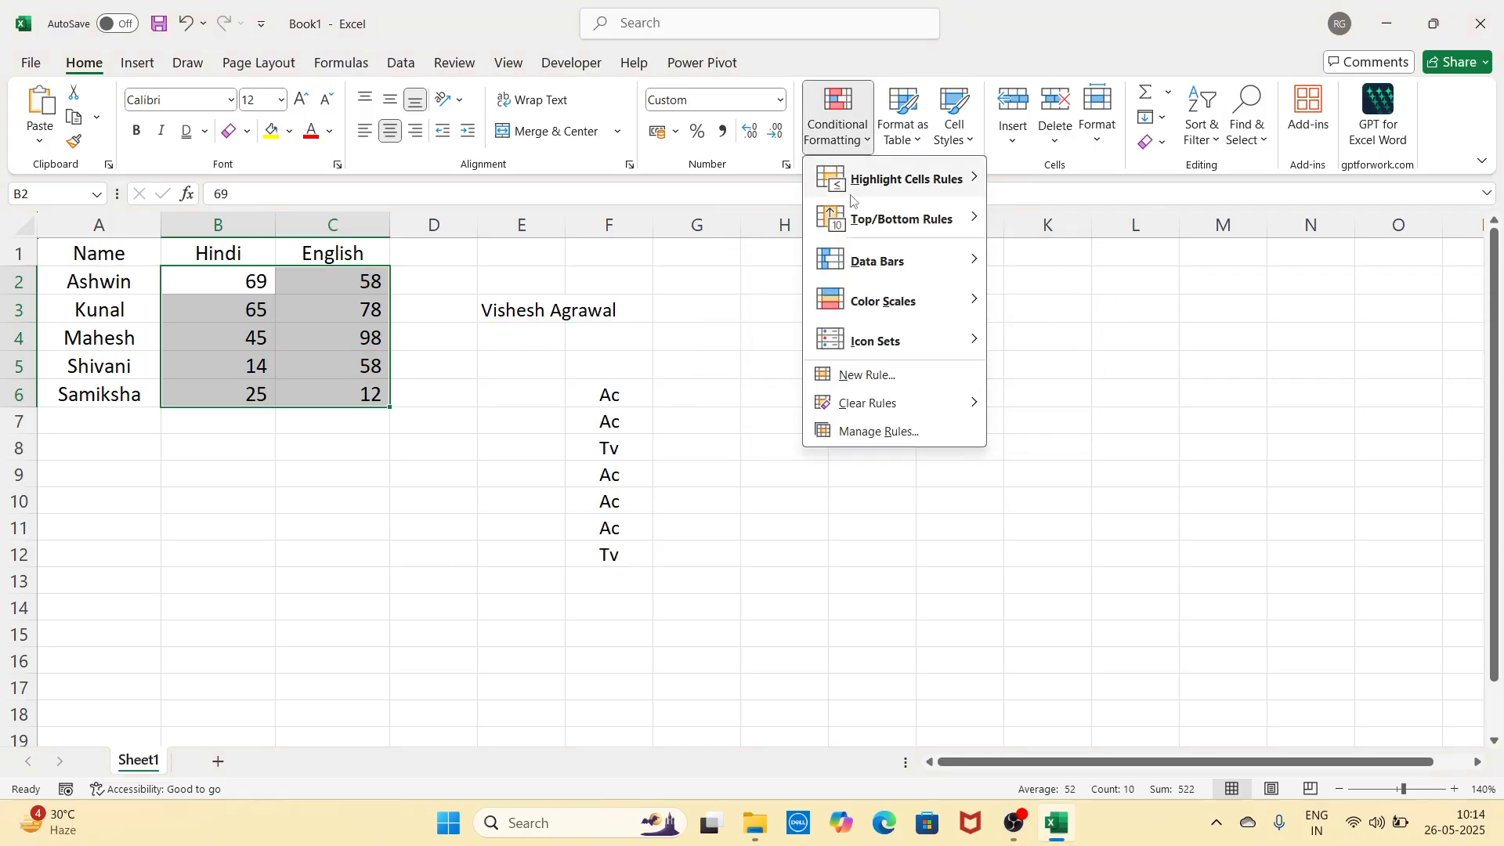
{"action": "mouse_move", "coordinate": [901, 223]}
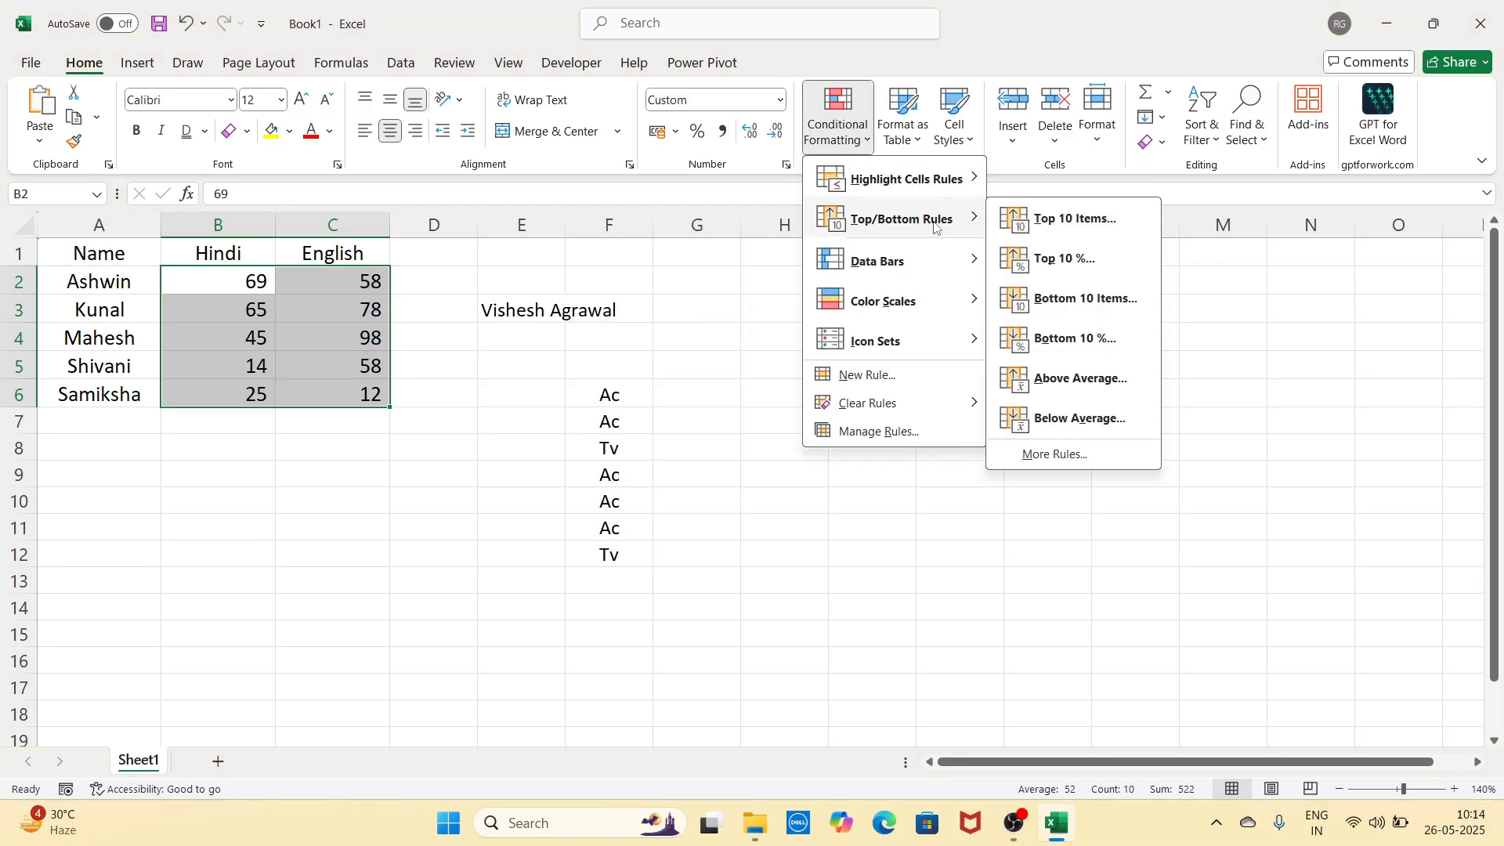
{"action": "left_click", "coordinate": [1092, 229]}
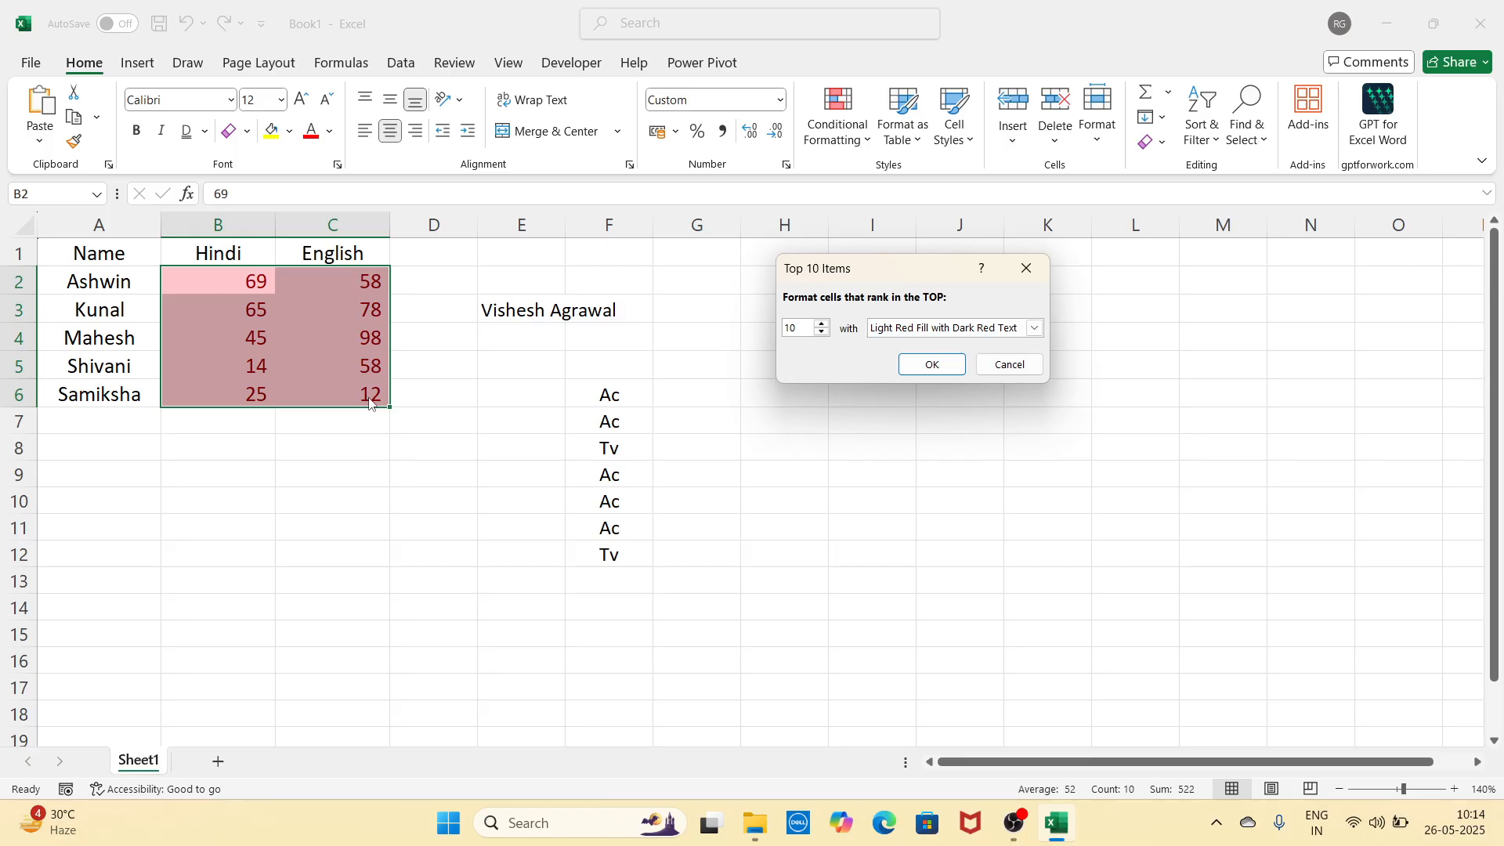
{"action": "left_click", "coordinate": [806, 335]}
{"action": "key", "text": "BackSpace"}
{"action": "key", "text": "BackSpace"}
{"action": "type", "text": "2"}
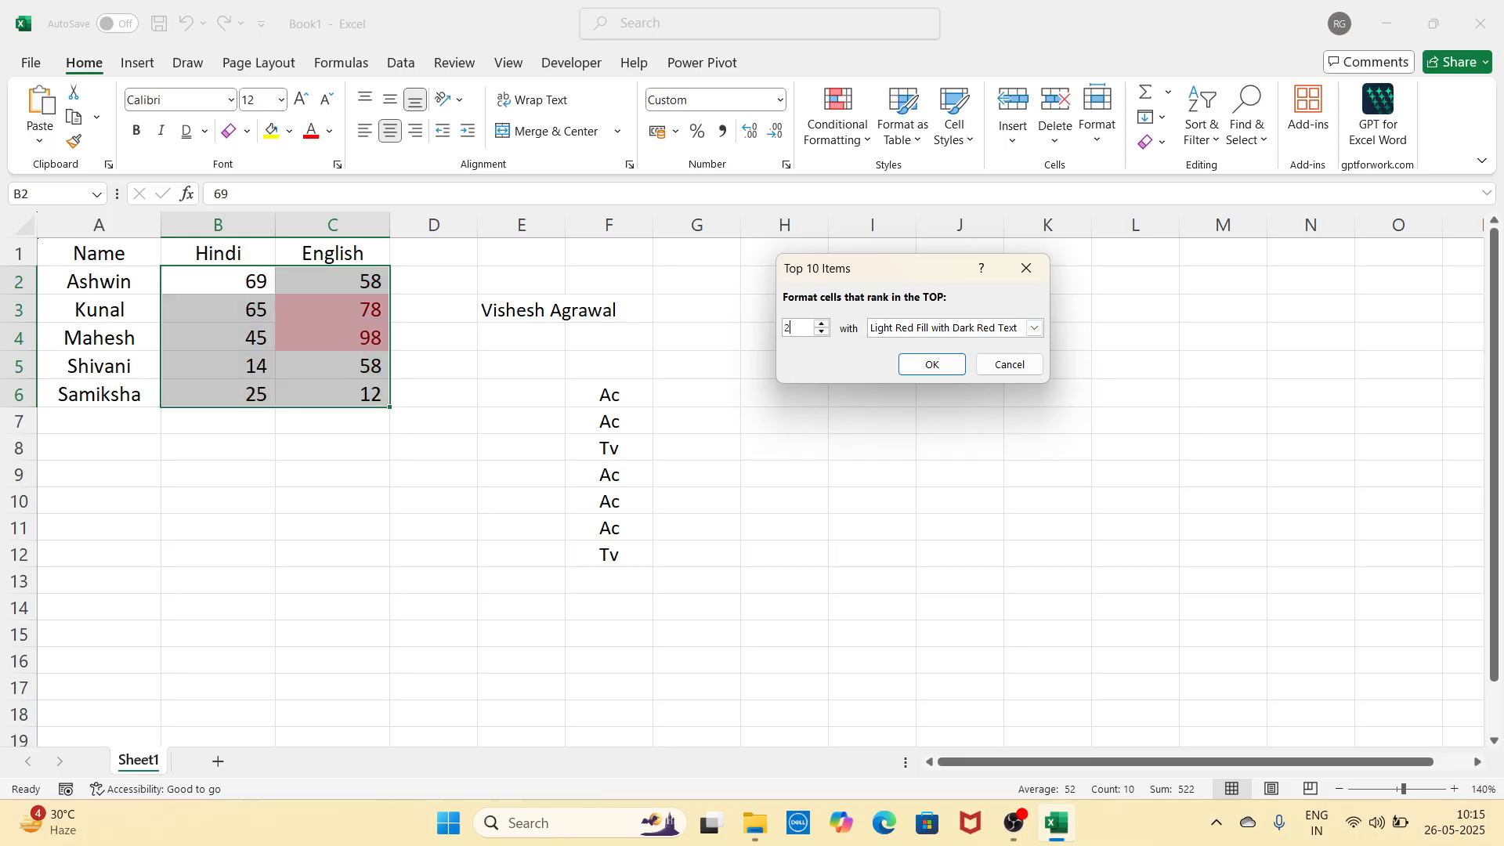
{"action": "type", "text": "3"}
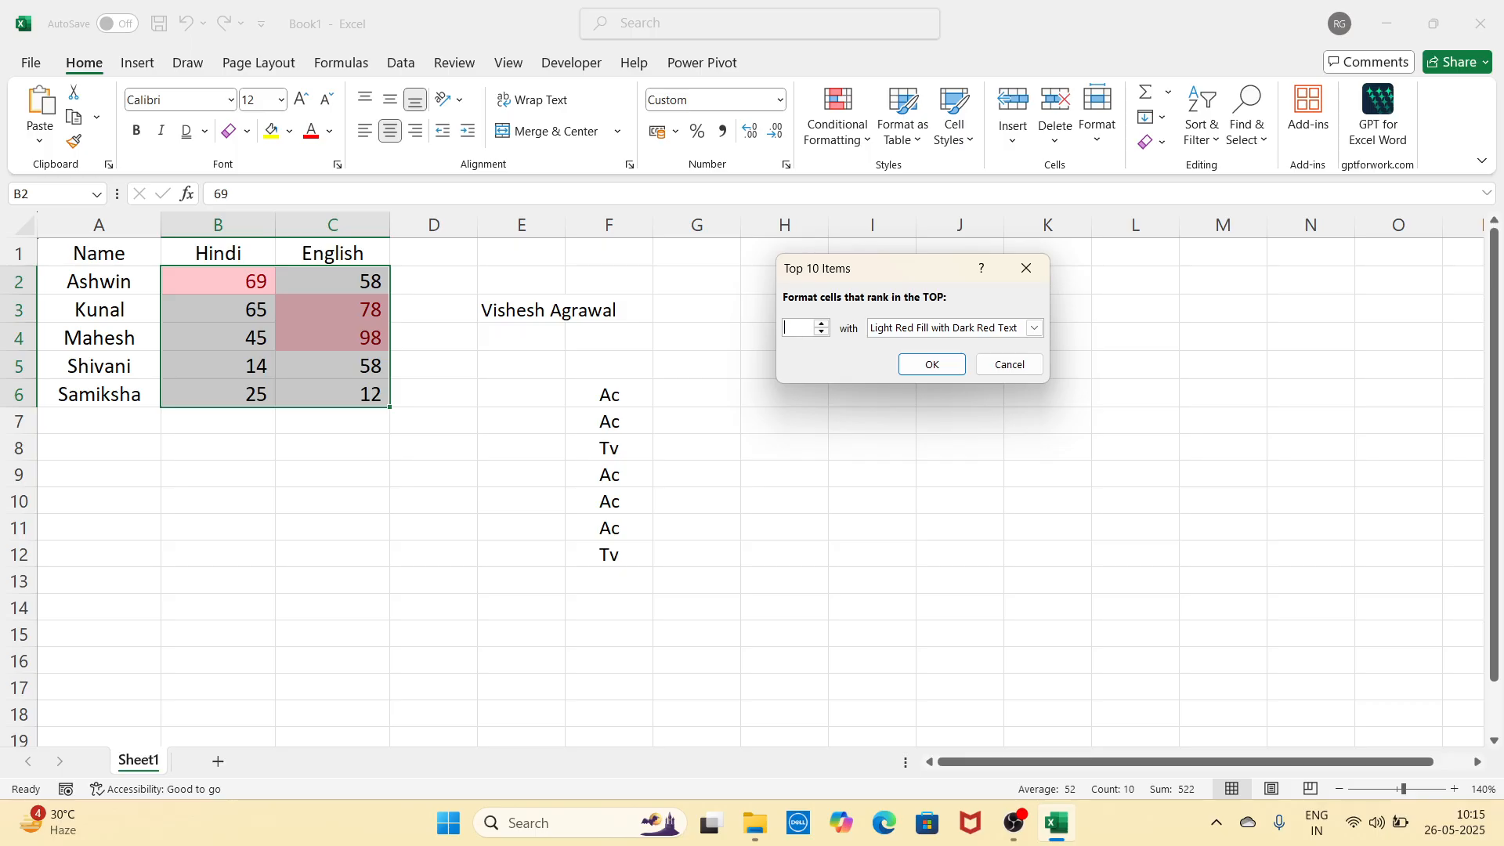
{"action": "type", "text": "5"}
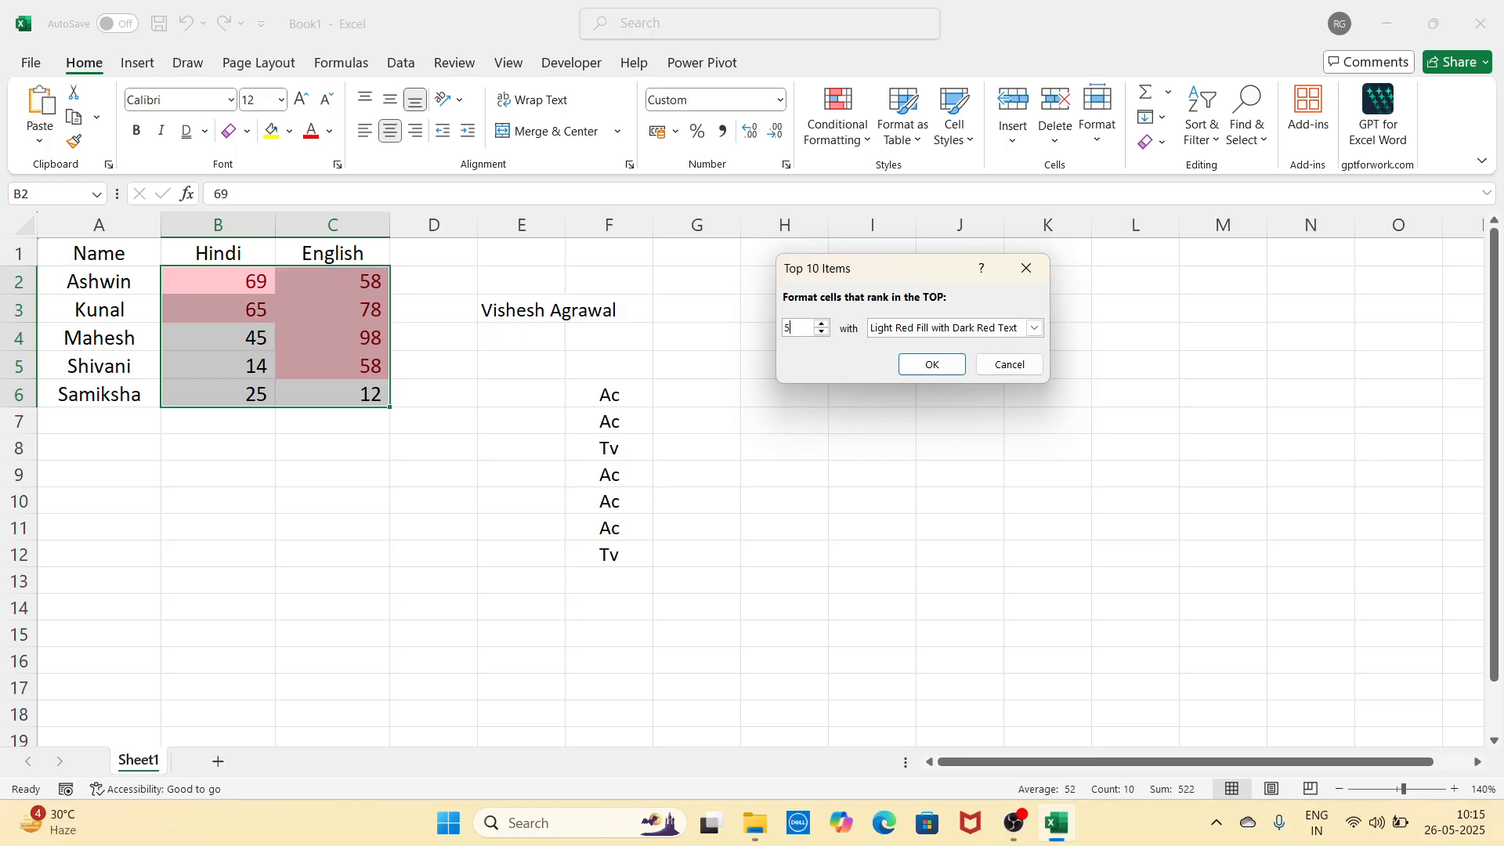
{"action": "left_click", "coordinate": [1034, 329]}
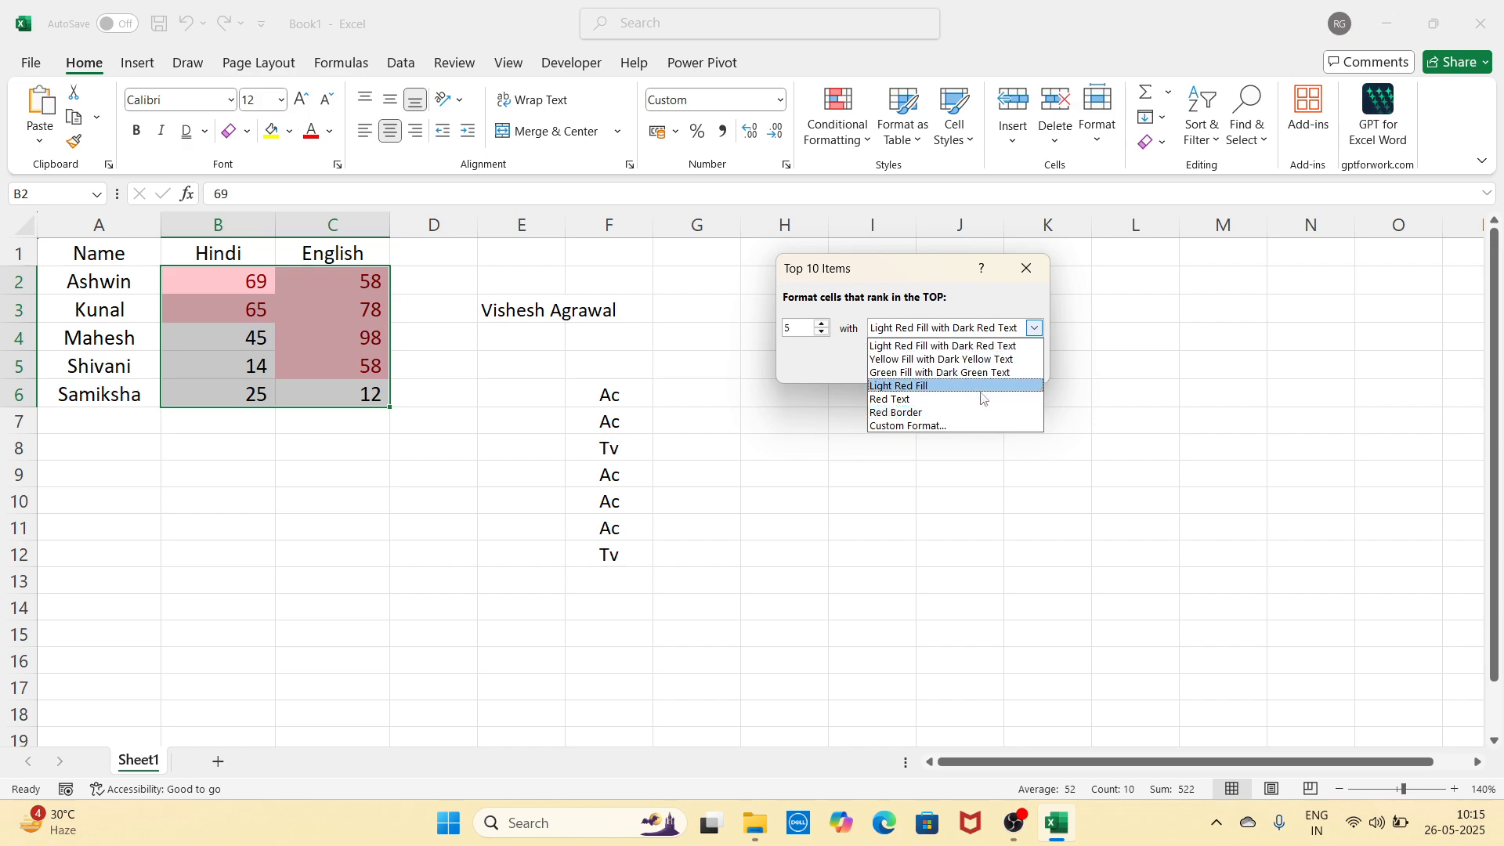
{"action": "left_click", "coordinate": [1027, 268]}
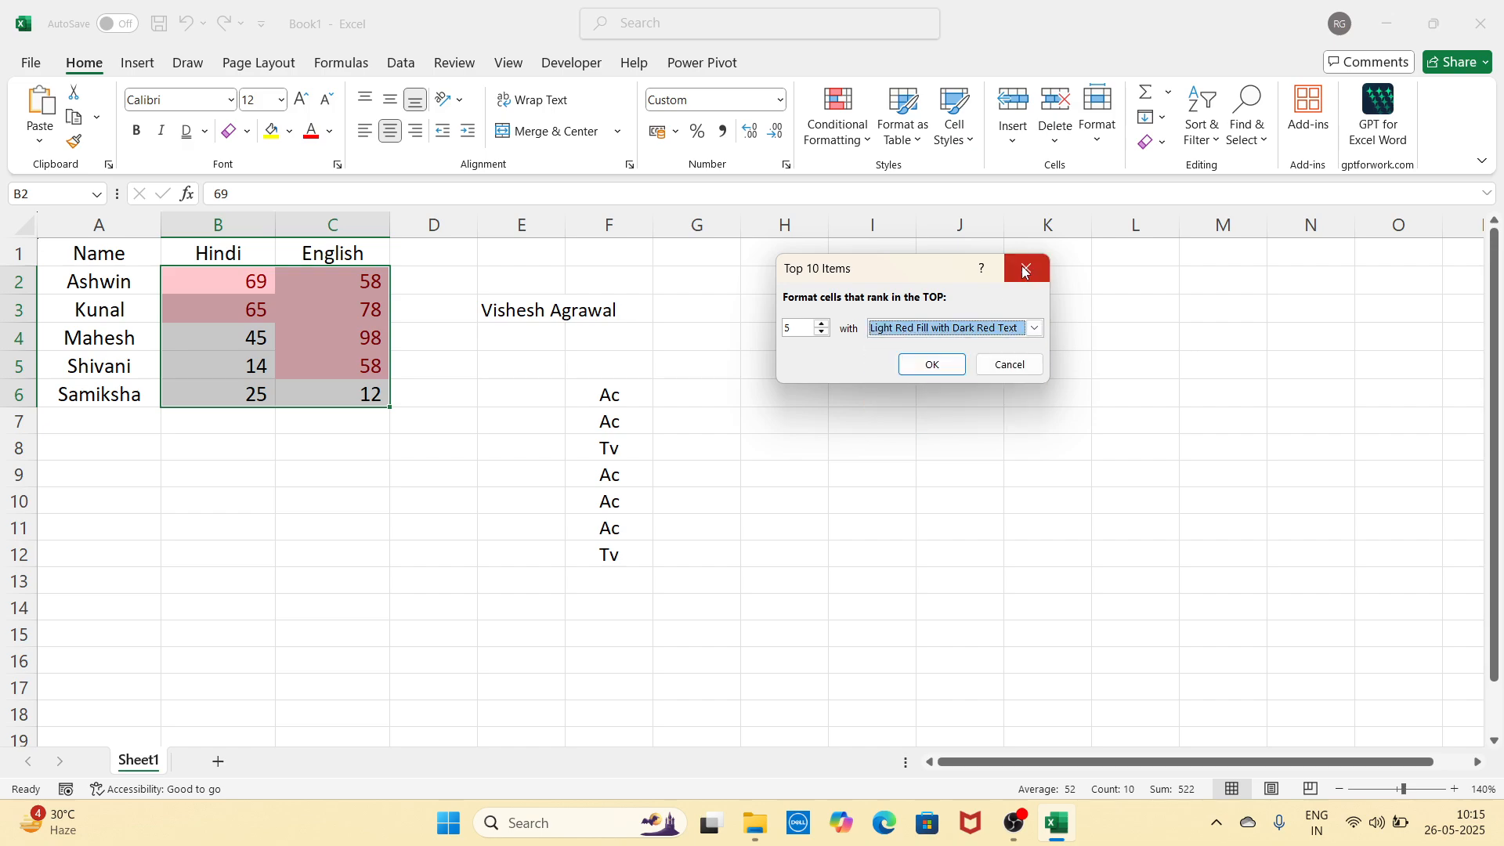
{"action": "left_click", "coordinate": [1027, 268]}
{"action": "left_click", "coordinate": [837, 118]}
Step: Apply magenta Gradient Fill data bars to B2:C6, then deselect the range
{"action": "mouse_move", "coordinate": [901, 219]}
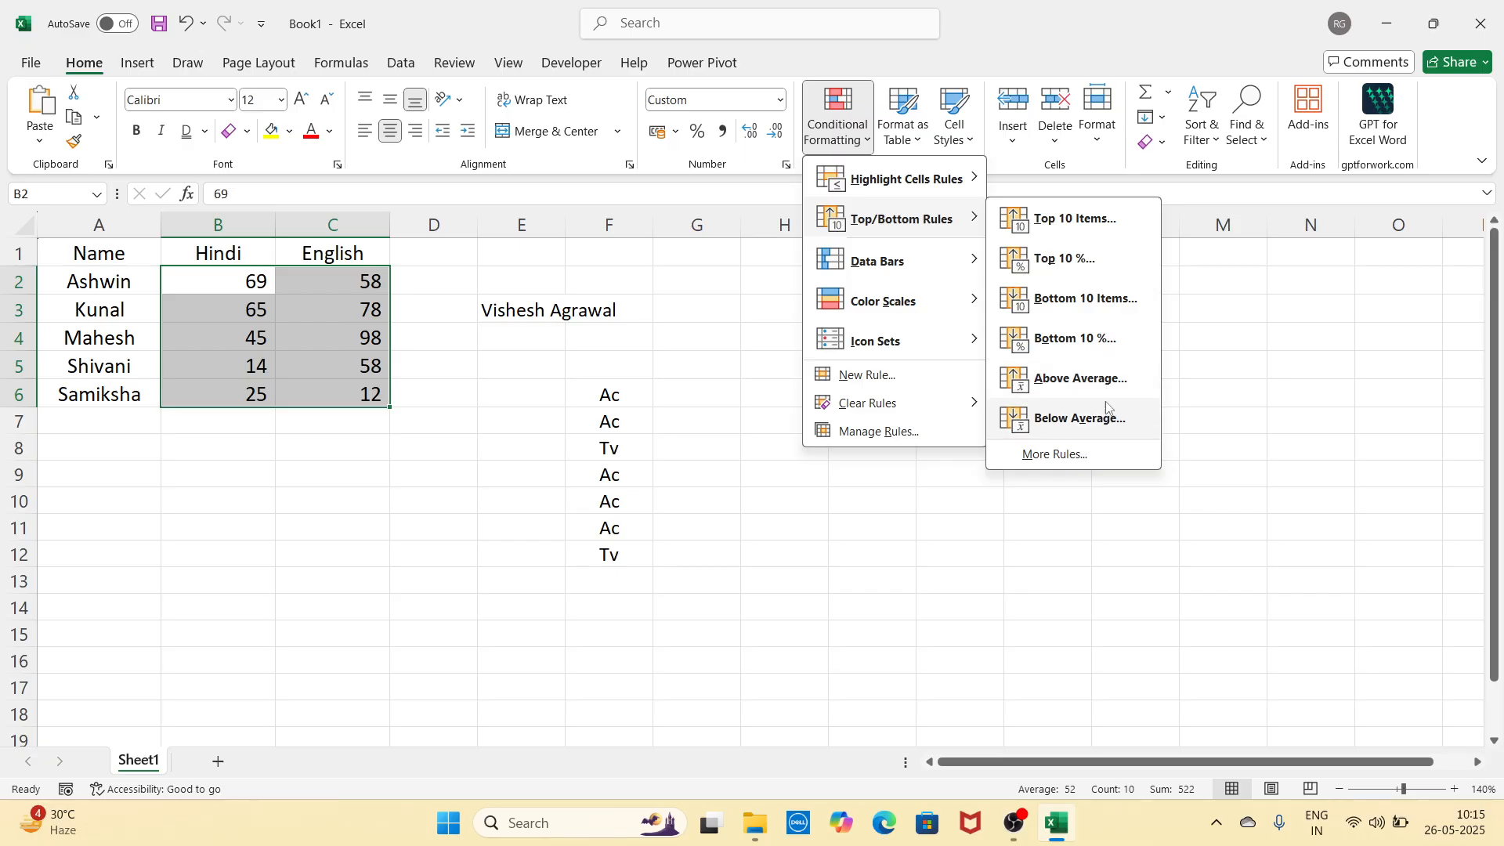
{"action": "mouse_move", "coordinate": [948, 267]}
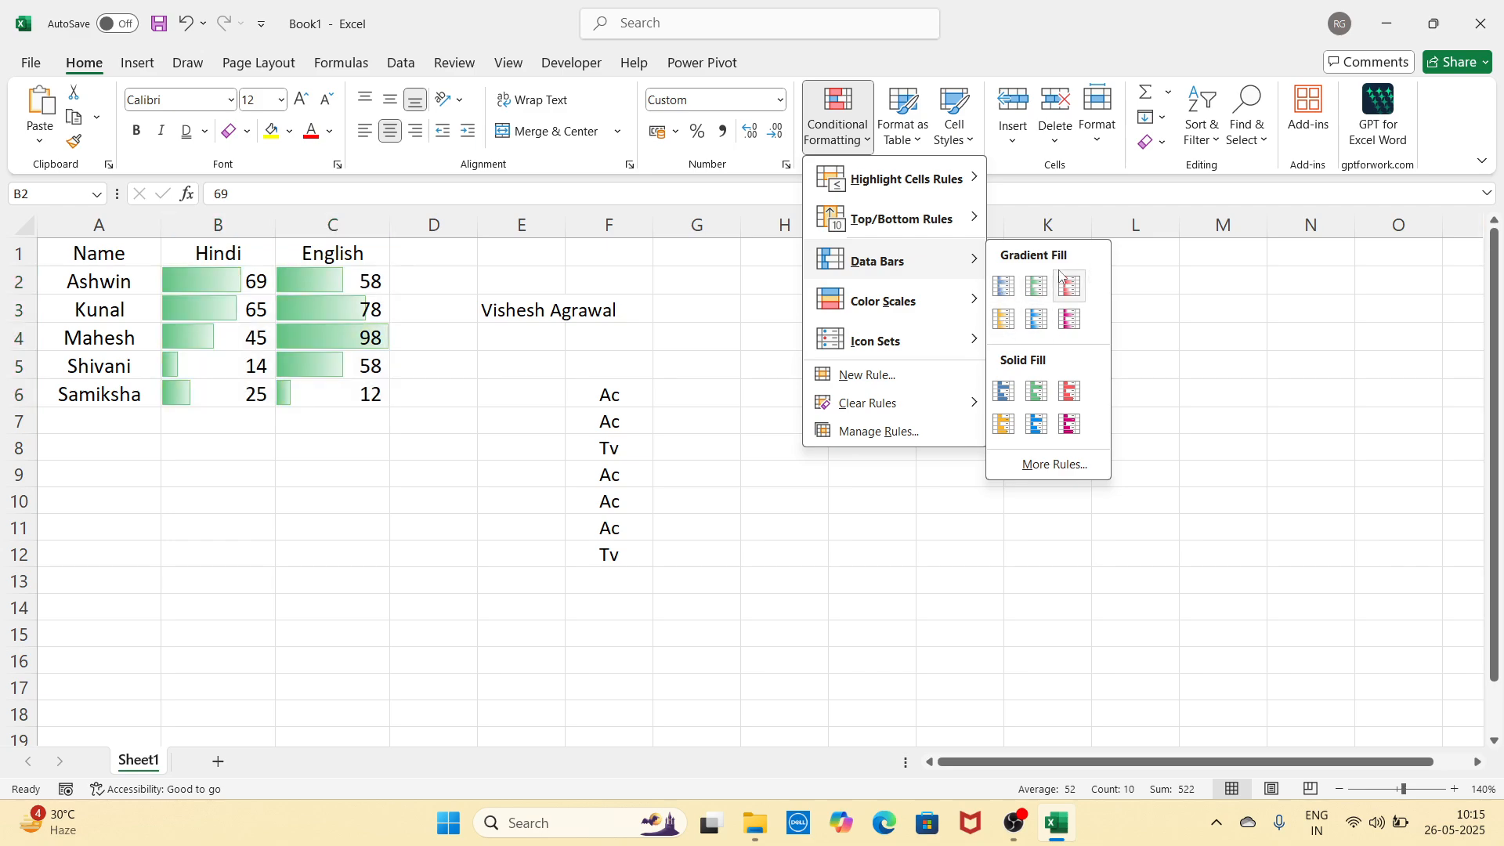
{"action": "left_click", "coordinate": [1069, 316]}
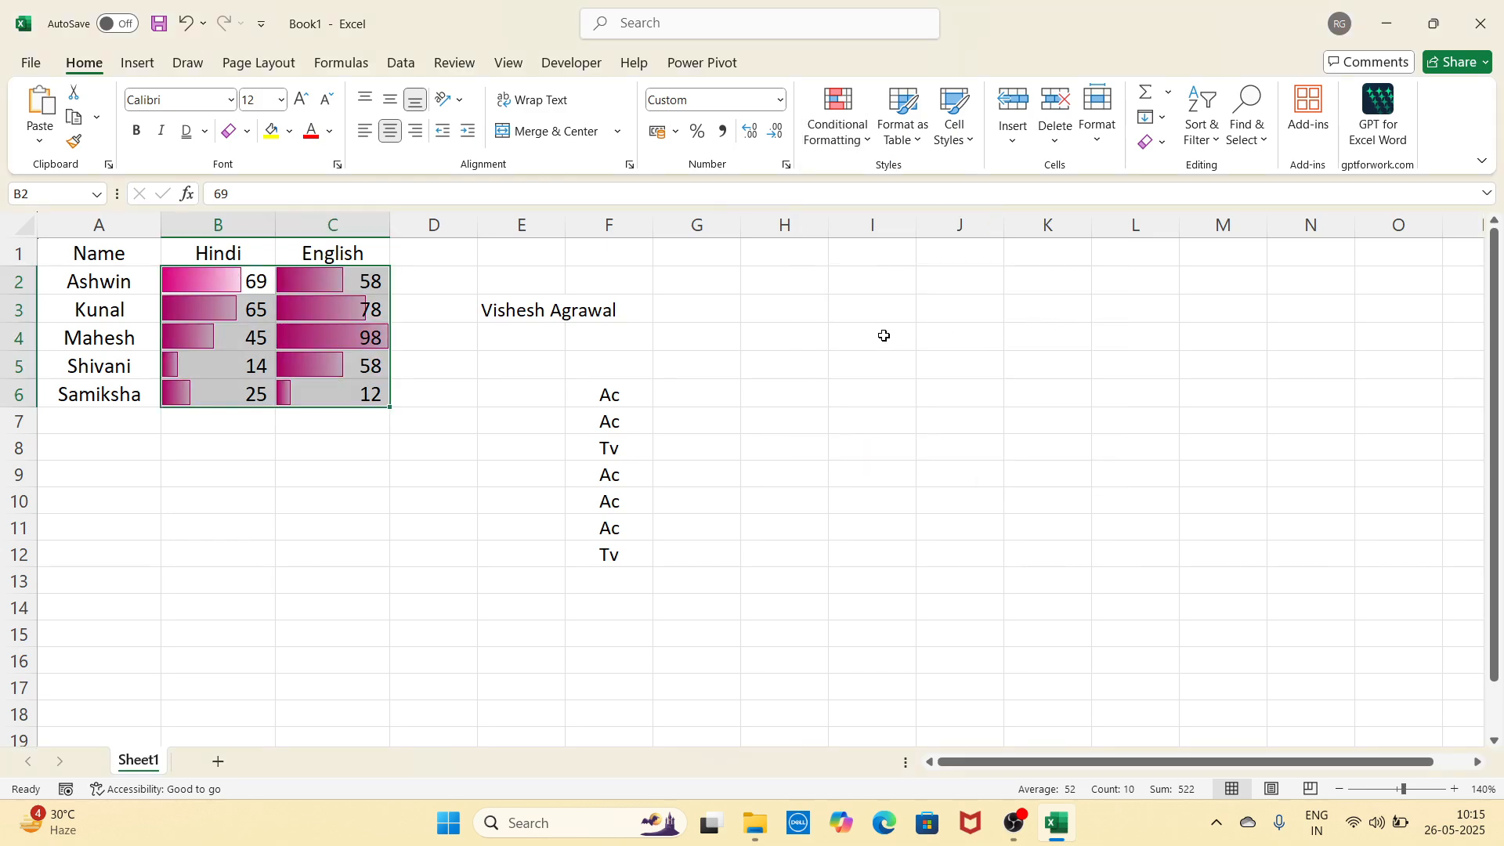
{"action": "left_click", "coordinate": [377, 506]}
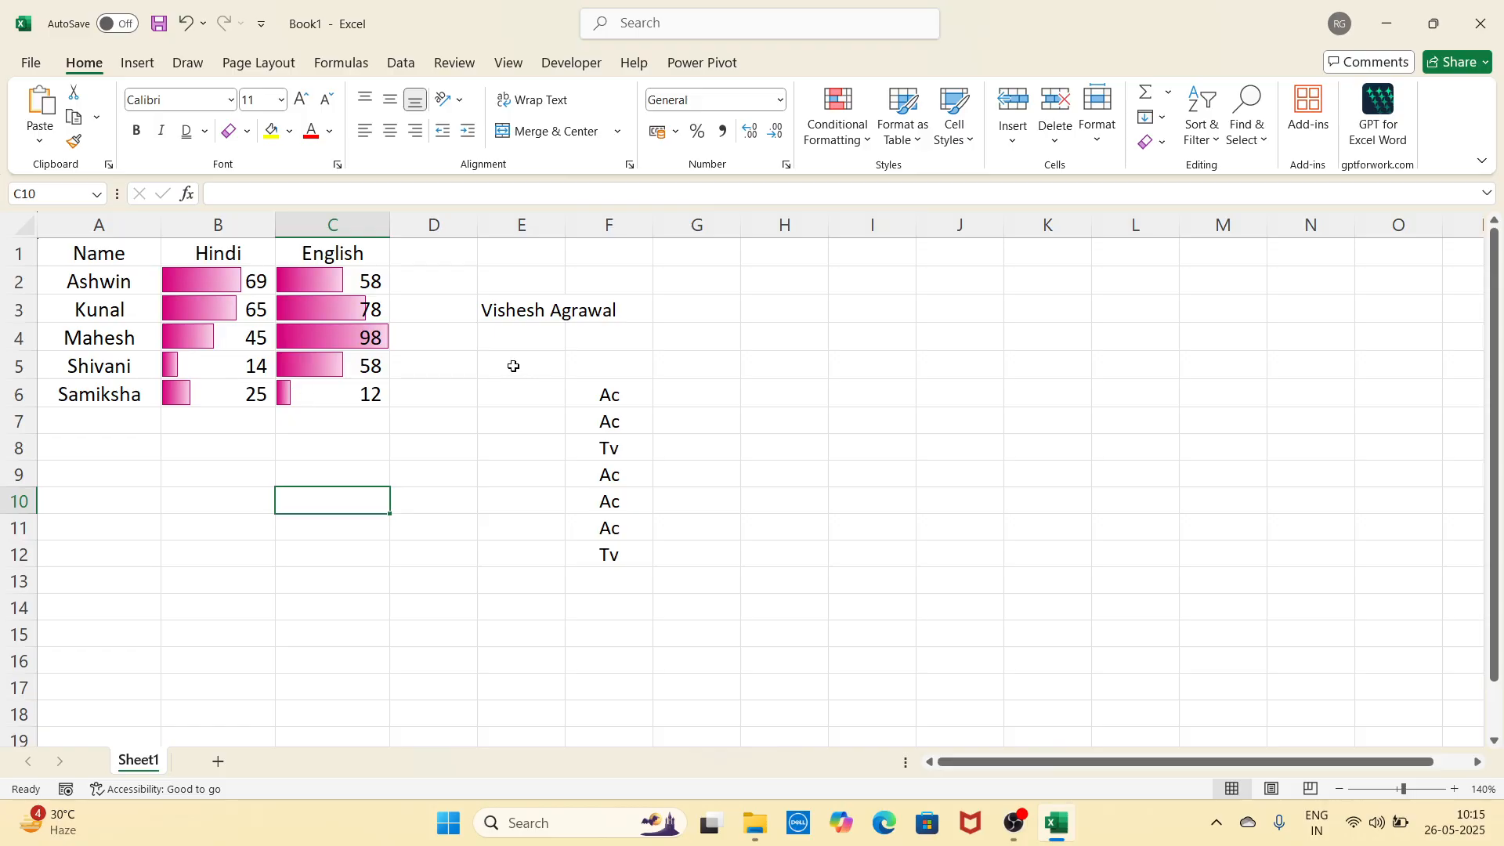
Step: Reselect marks B2:C6 and undo the magenta data bars with Ctrl+Z
{"action": "left_click", "coordinate": [541, 365]}
{"action": "left_click", "coordinate": [250, 286]}
{"action": "left_click_drag", "start_coordinate": [251, 287], "coordinate": [306, 392]}
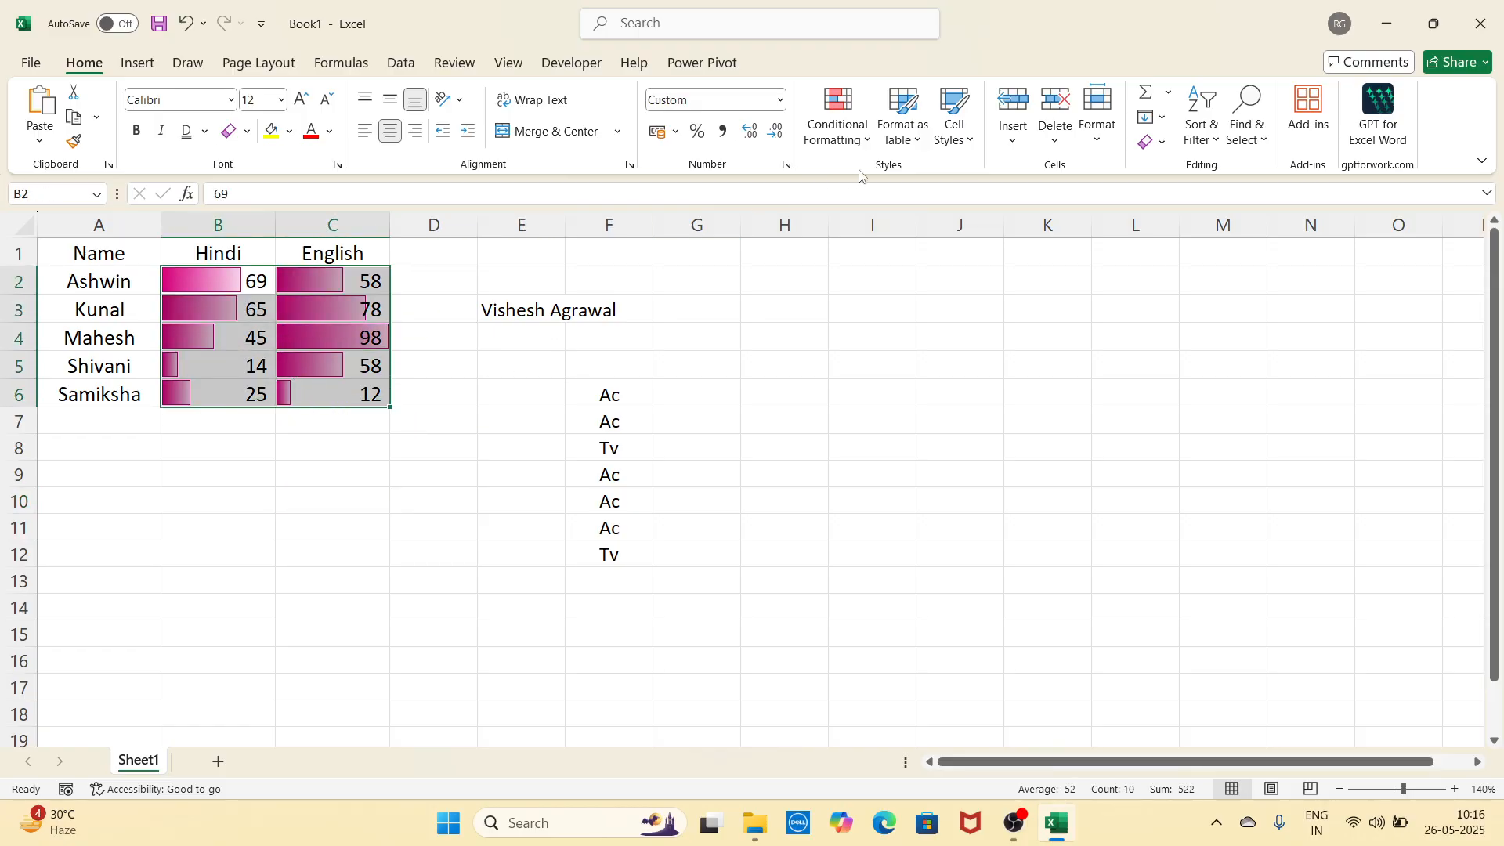
{"action": "left_click", "coordinate": [854, 143]}
{"action": "mouse_move", "coordinate": [862, 299]}
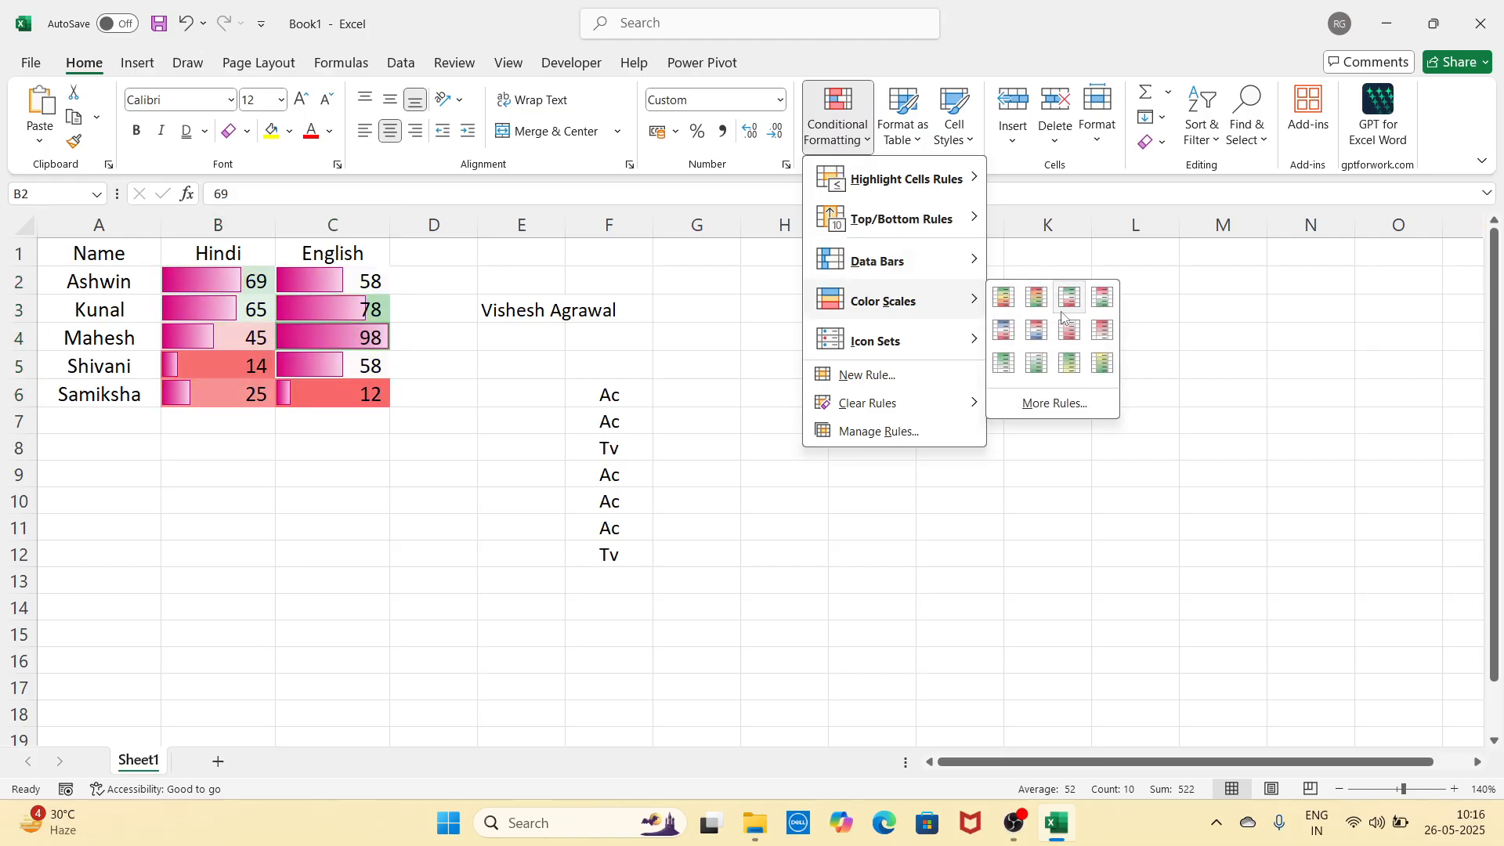
{"action": "mouse_move", "coordinate": [964, 280]}
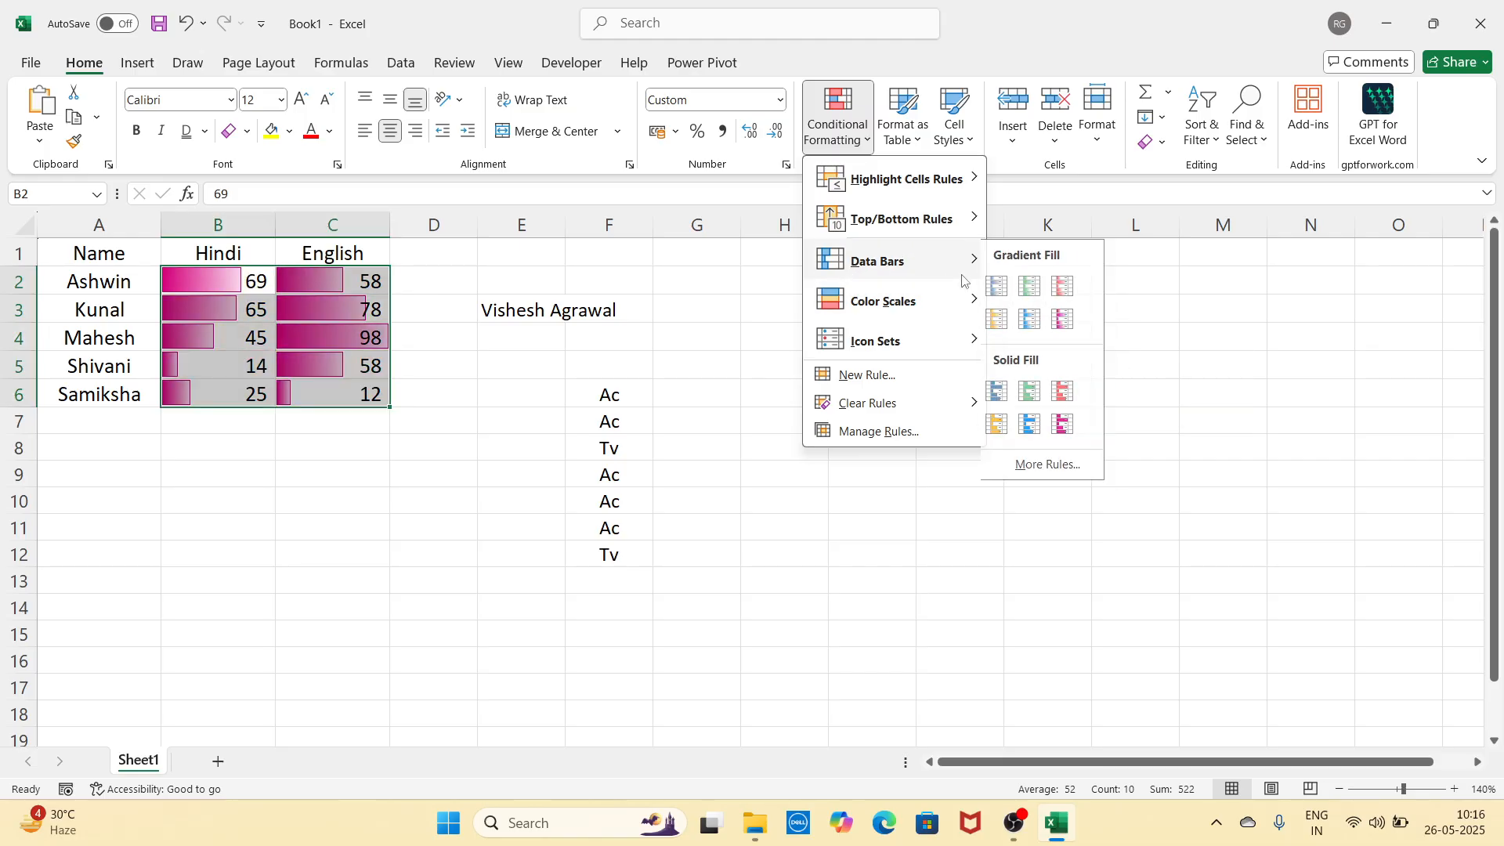
{"action": "left_click", "coordinate": [1180, 380]}
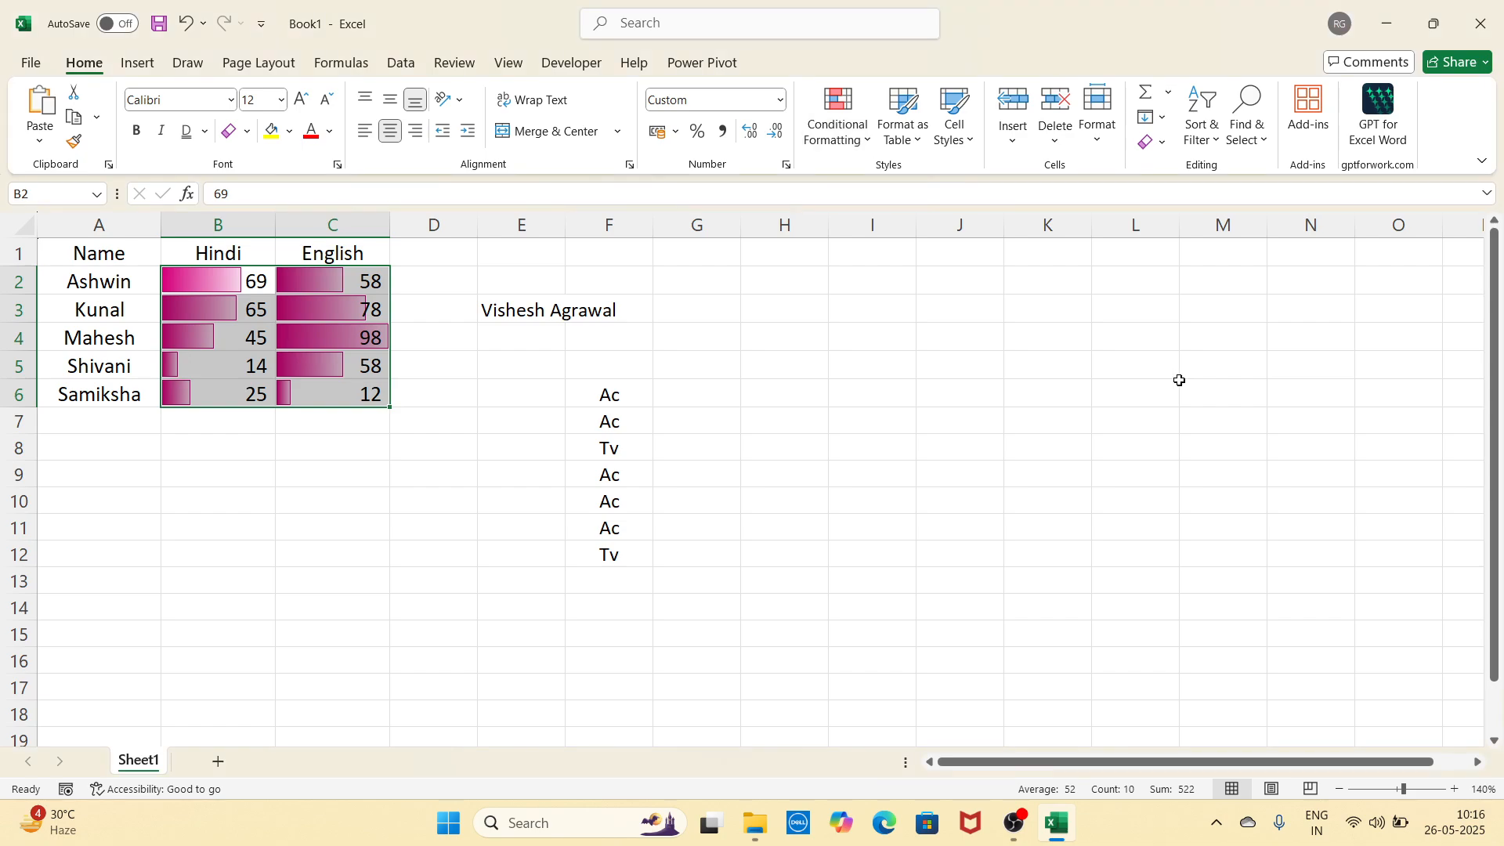
{"action": "key", "text": "ctrl+z"}
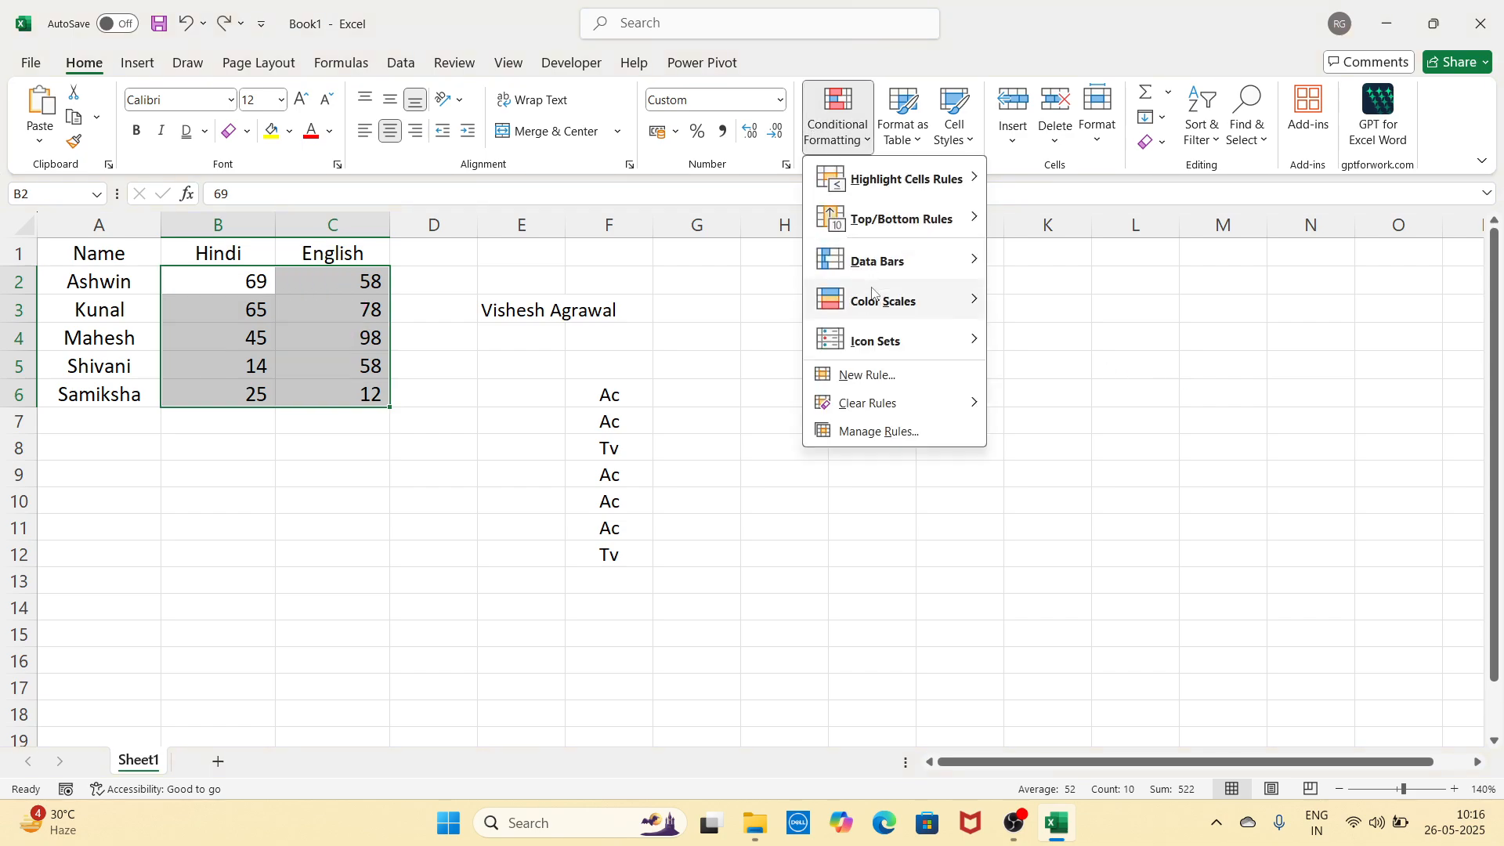
Step: Preview Color Scales and Icon Sets, then close the menu, leaving the marks unformatted
{"action": "mouse_move", "coordinate": [901, 301]}
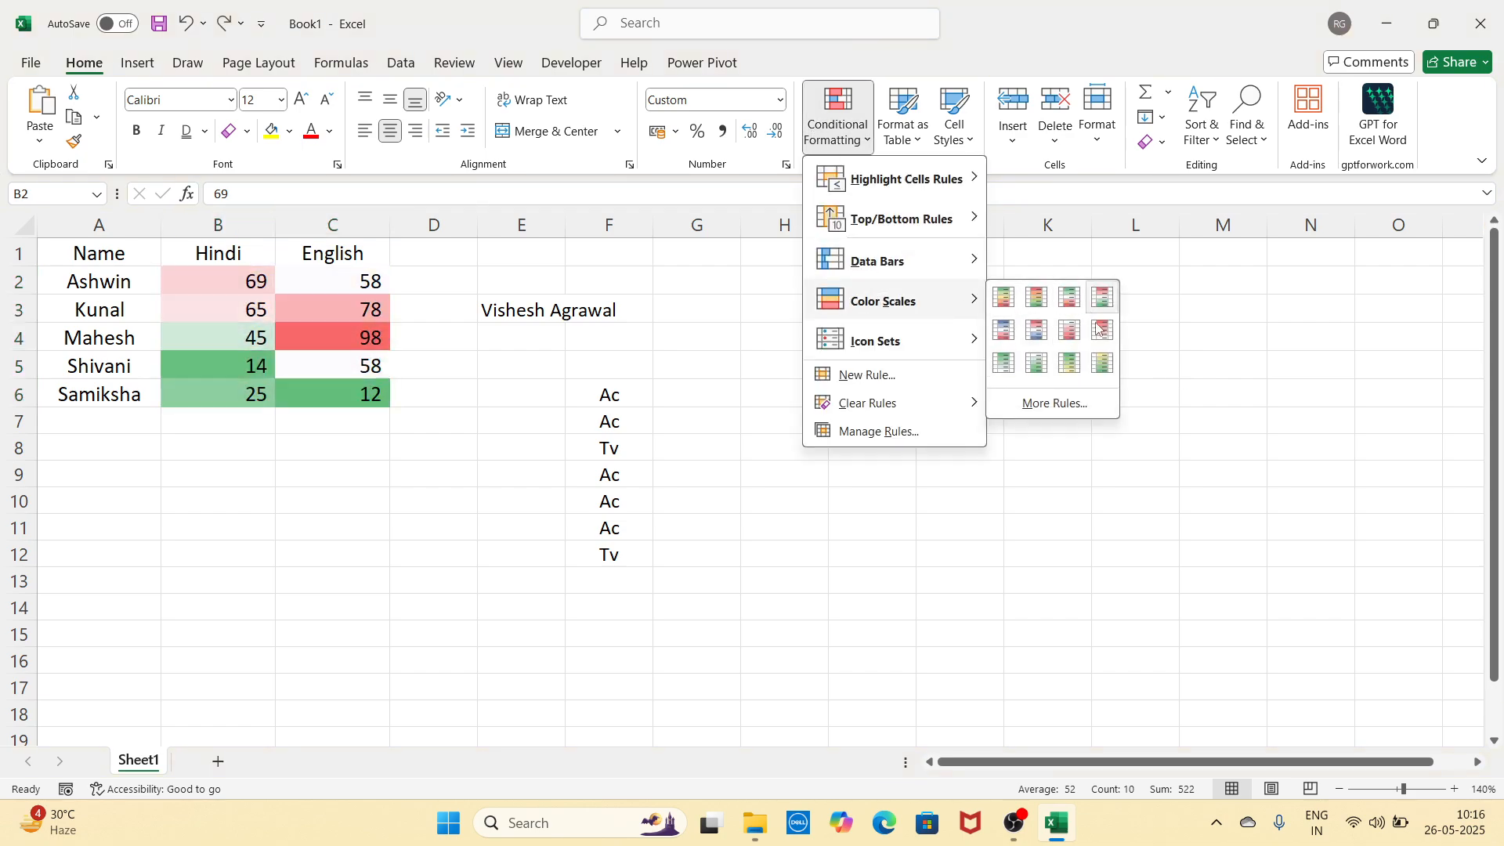
{"action": "mouse_move", "coordinate": [953, 349]}
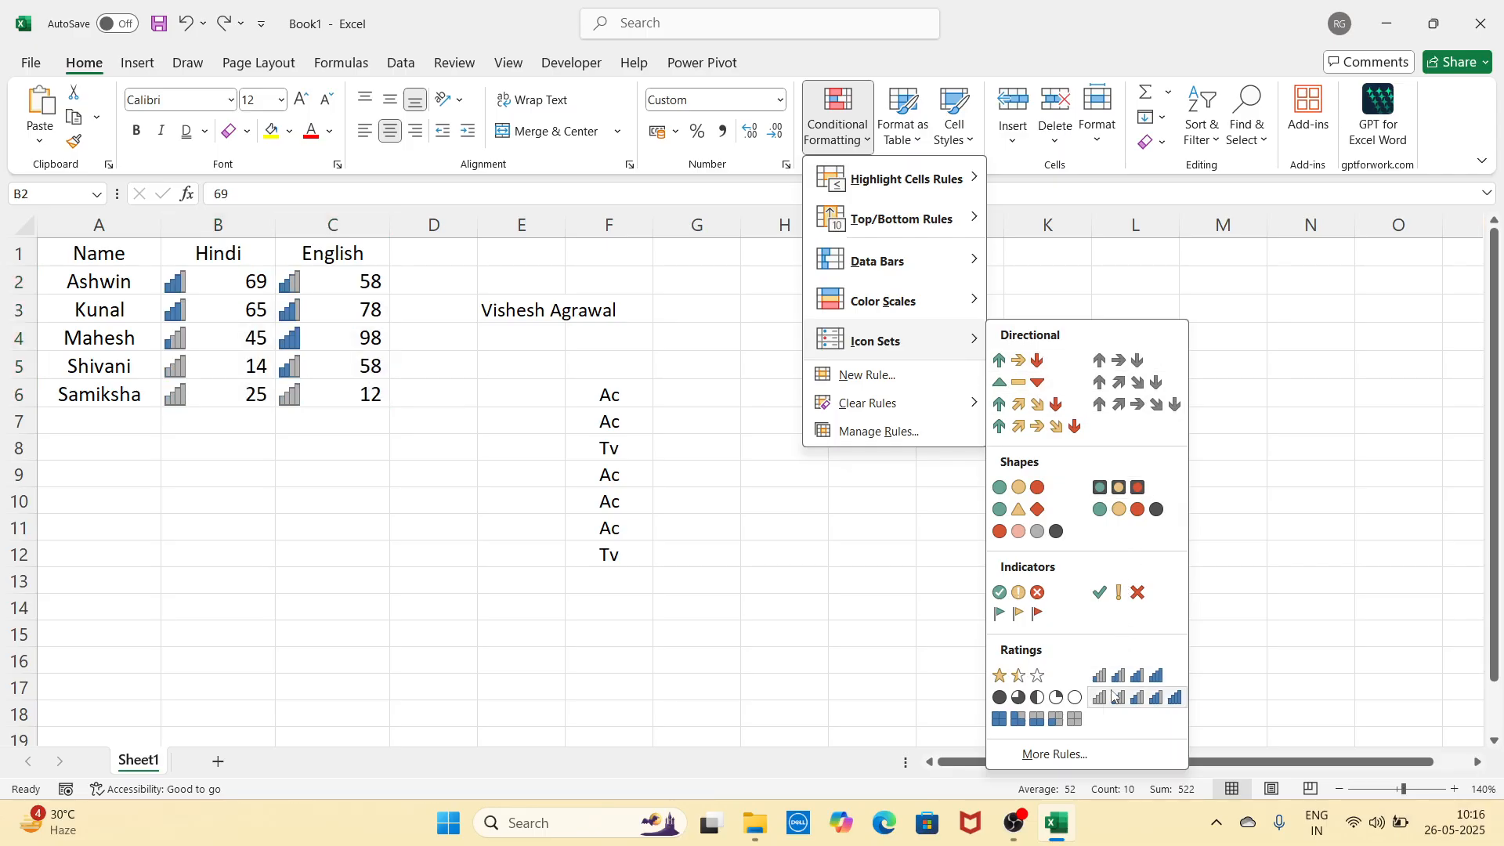
{"action": "left_click", "coordinate": [1263, 383]}
{"action": "left_click", "coordinate": [939, 424]}
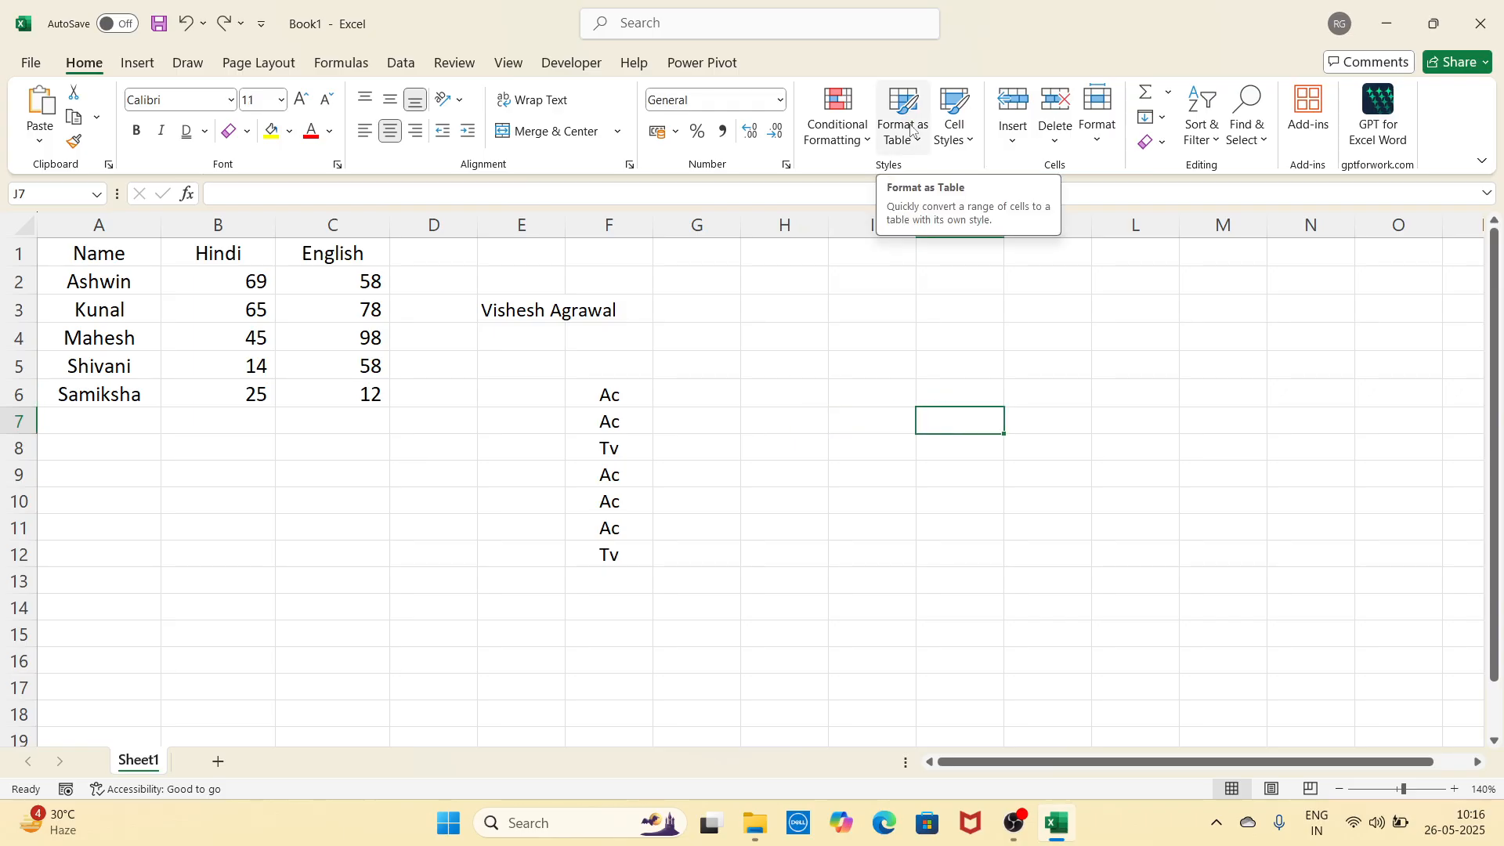
Step: Format A1:C6 as Table1 in the medium orange table style with headers
{"action": "left_click", "coordinate": [870, 335]}
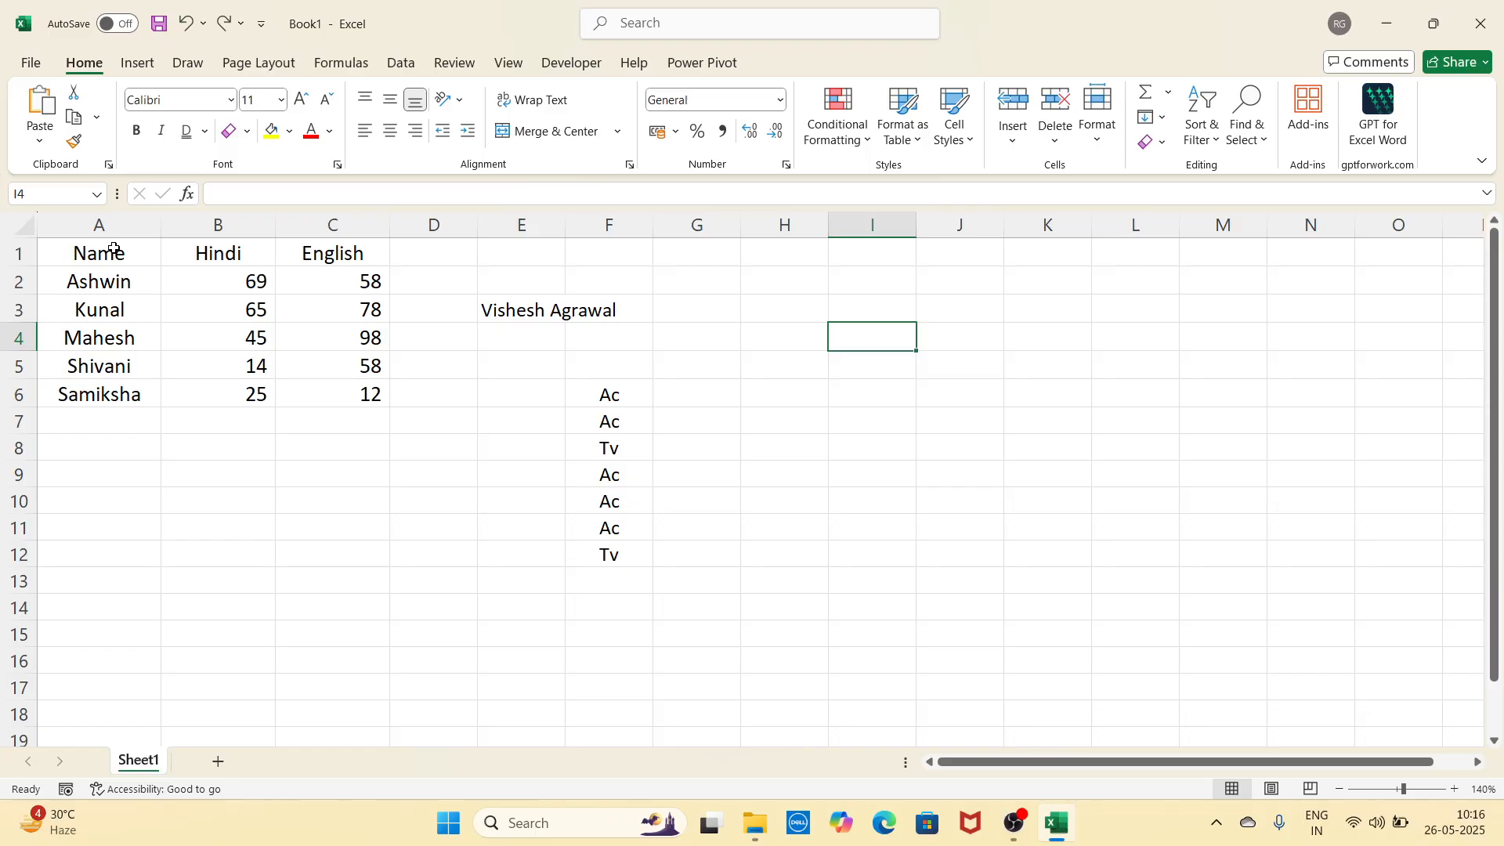
{"action": "left_click_drag", "start_coordinate": [113, 249], "coordinate": [315, 398]}
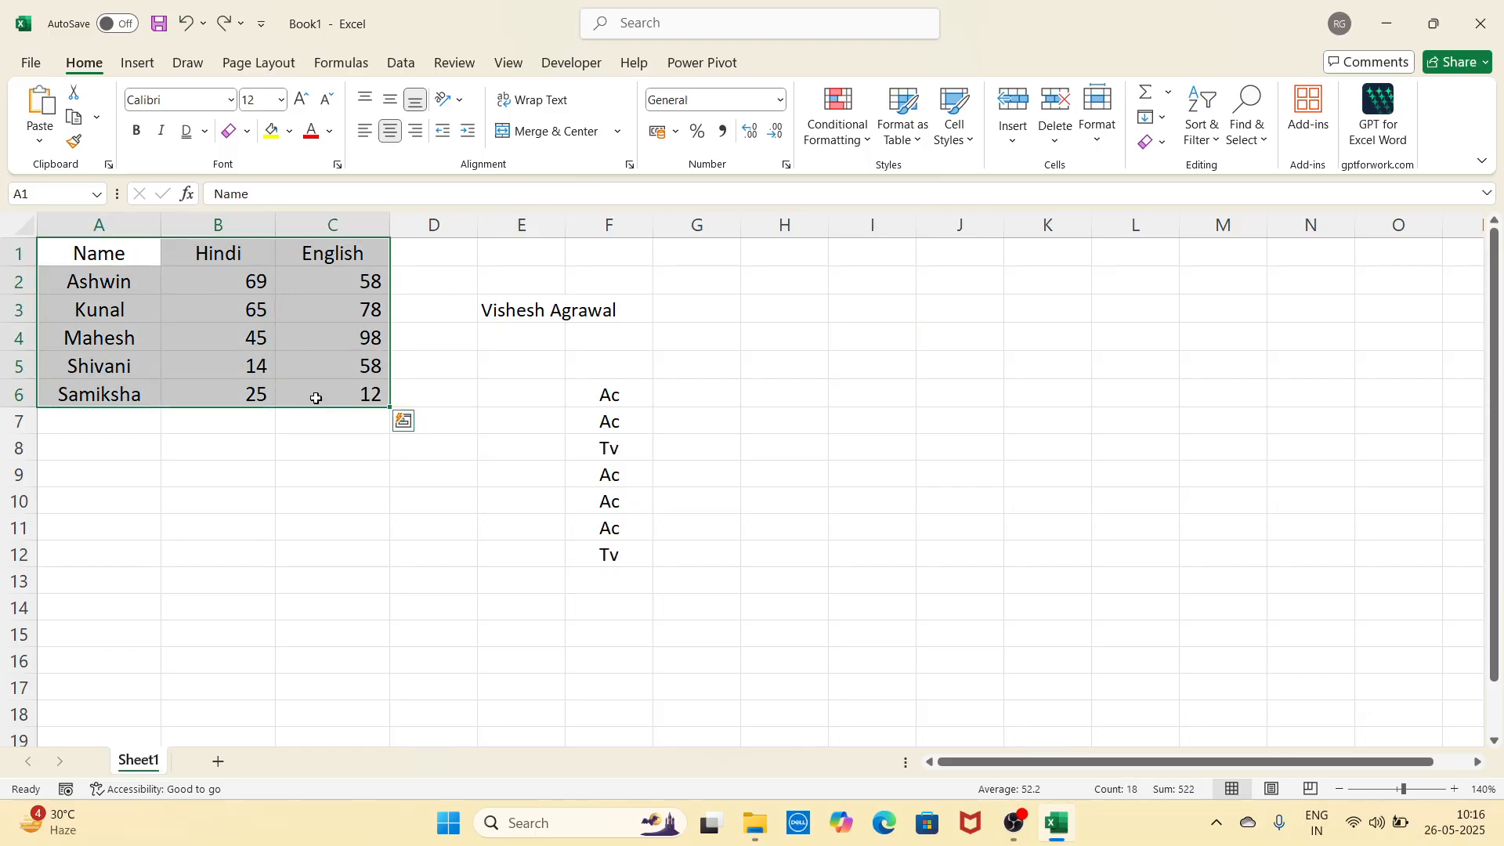
{"action": "left_click", "coordinate": [919, 143]}
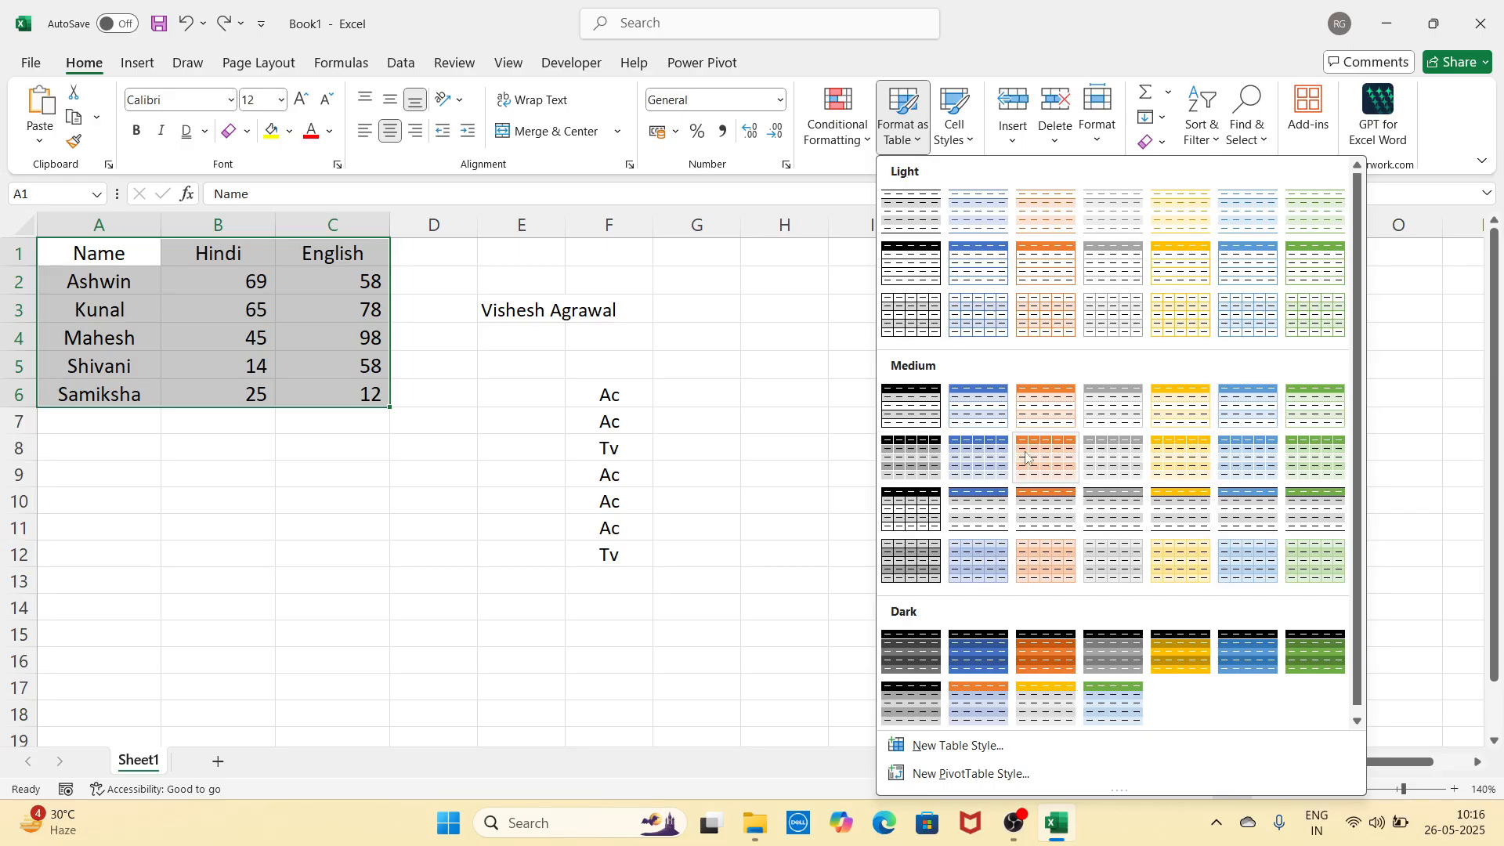
{"action": "left_click", "coordinate": [1047, 403]}
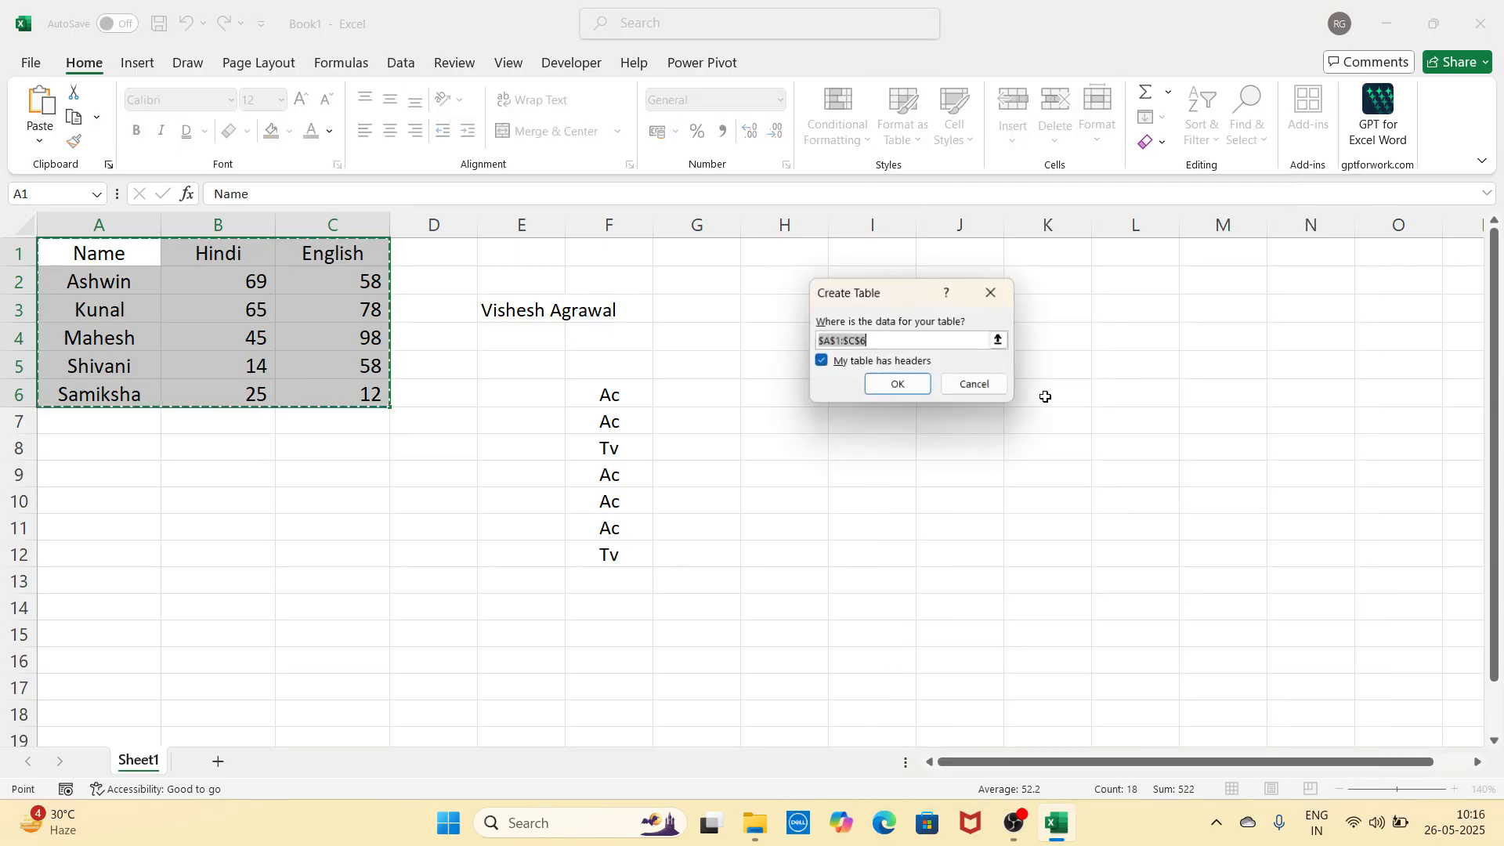
{"action": "left_click_drag", "start_coordinate": [912, 304], "coordinate": [722, 279]}
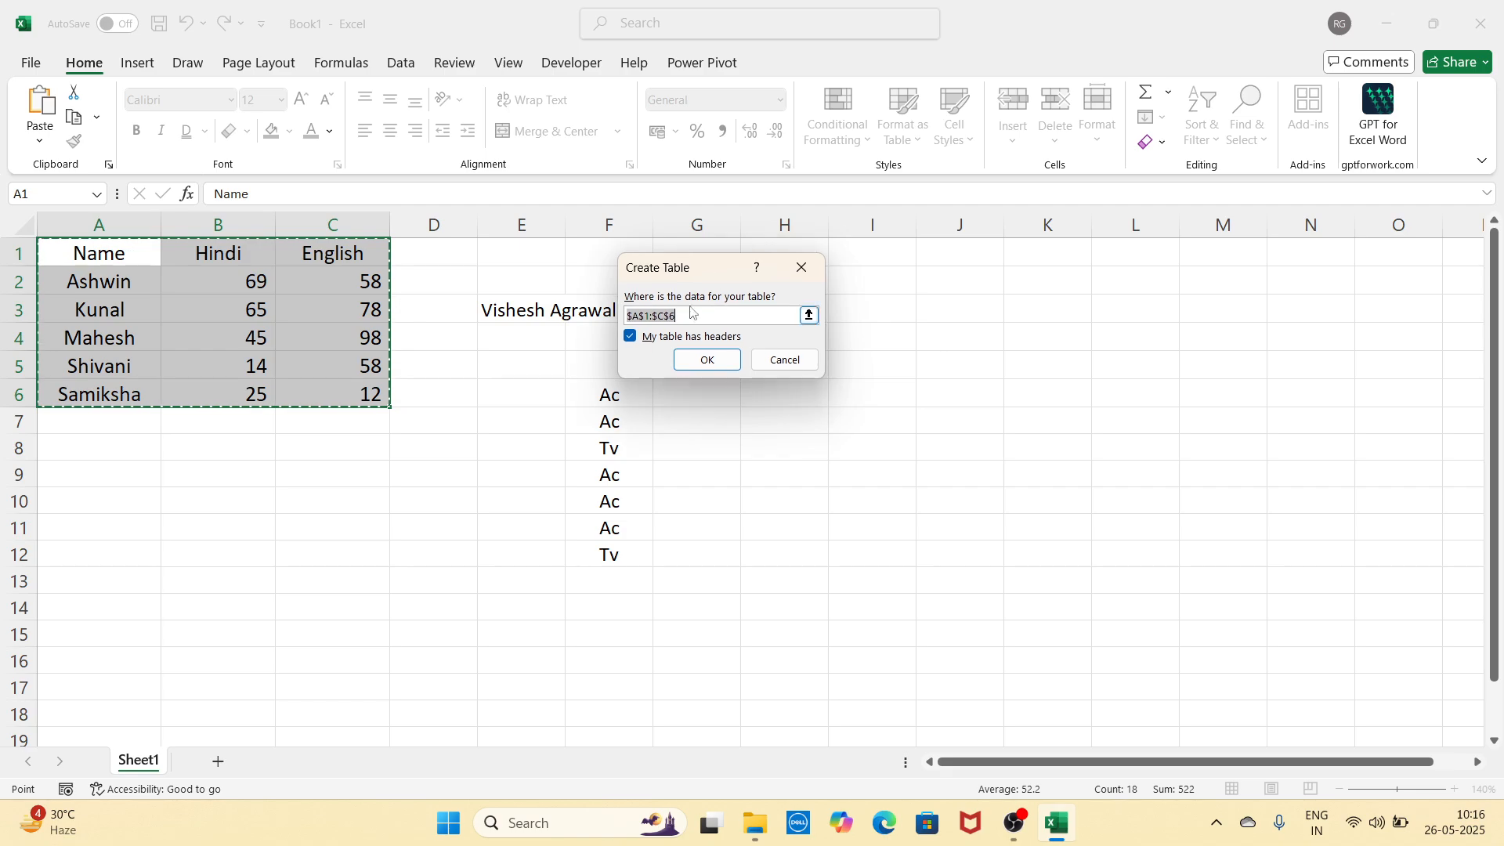
{"action": "left_click", "coordinate": [700, 360]}
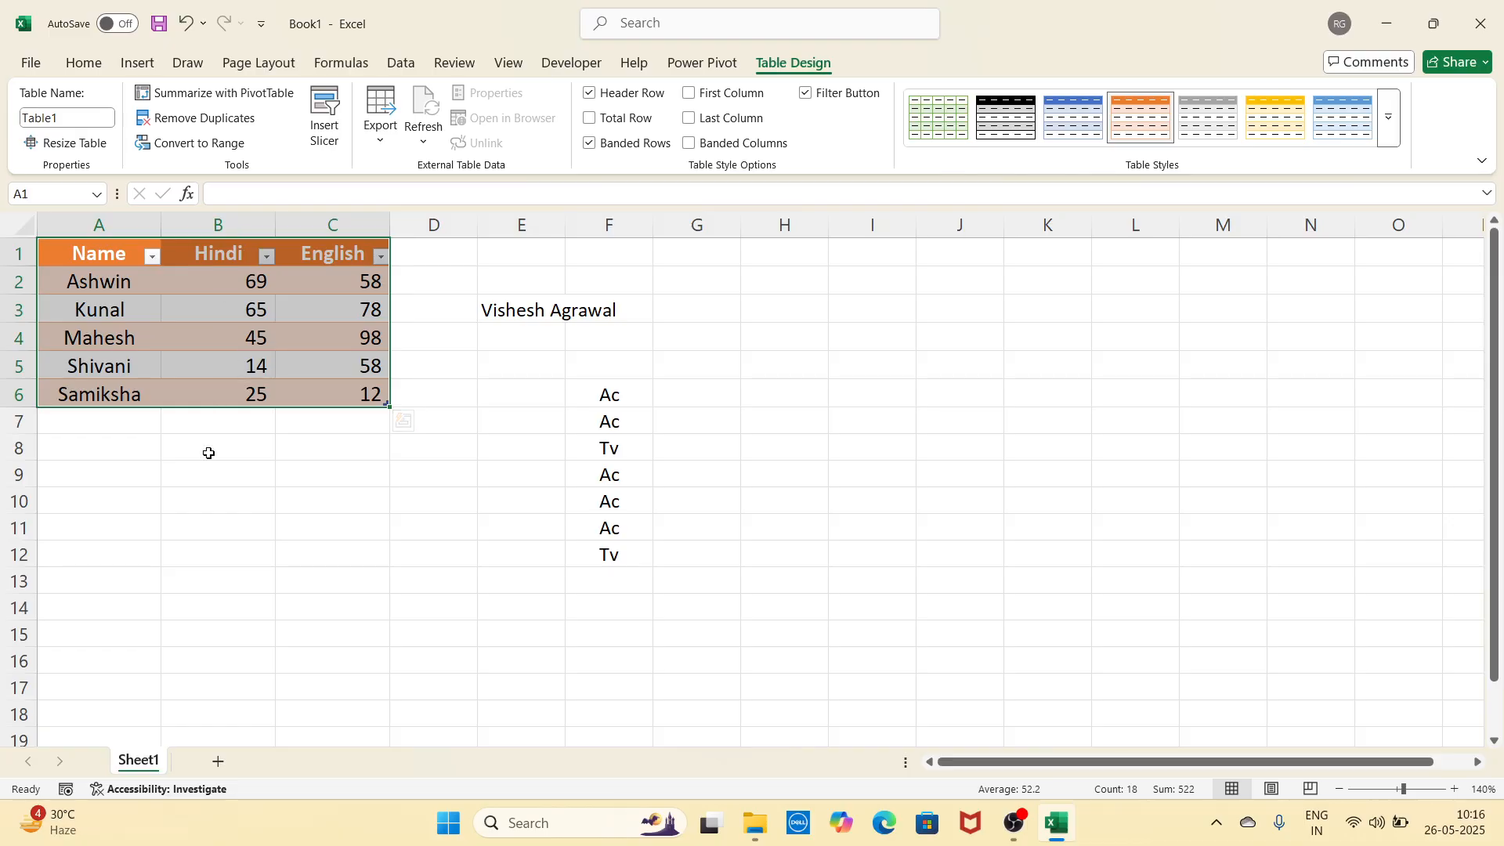
{"action": "left_click", "coordinate": [201, 495]}
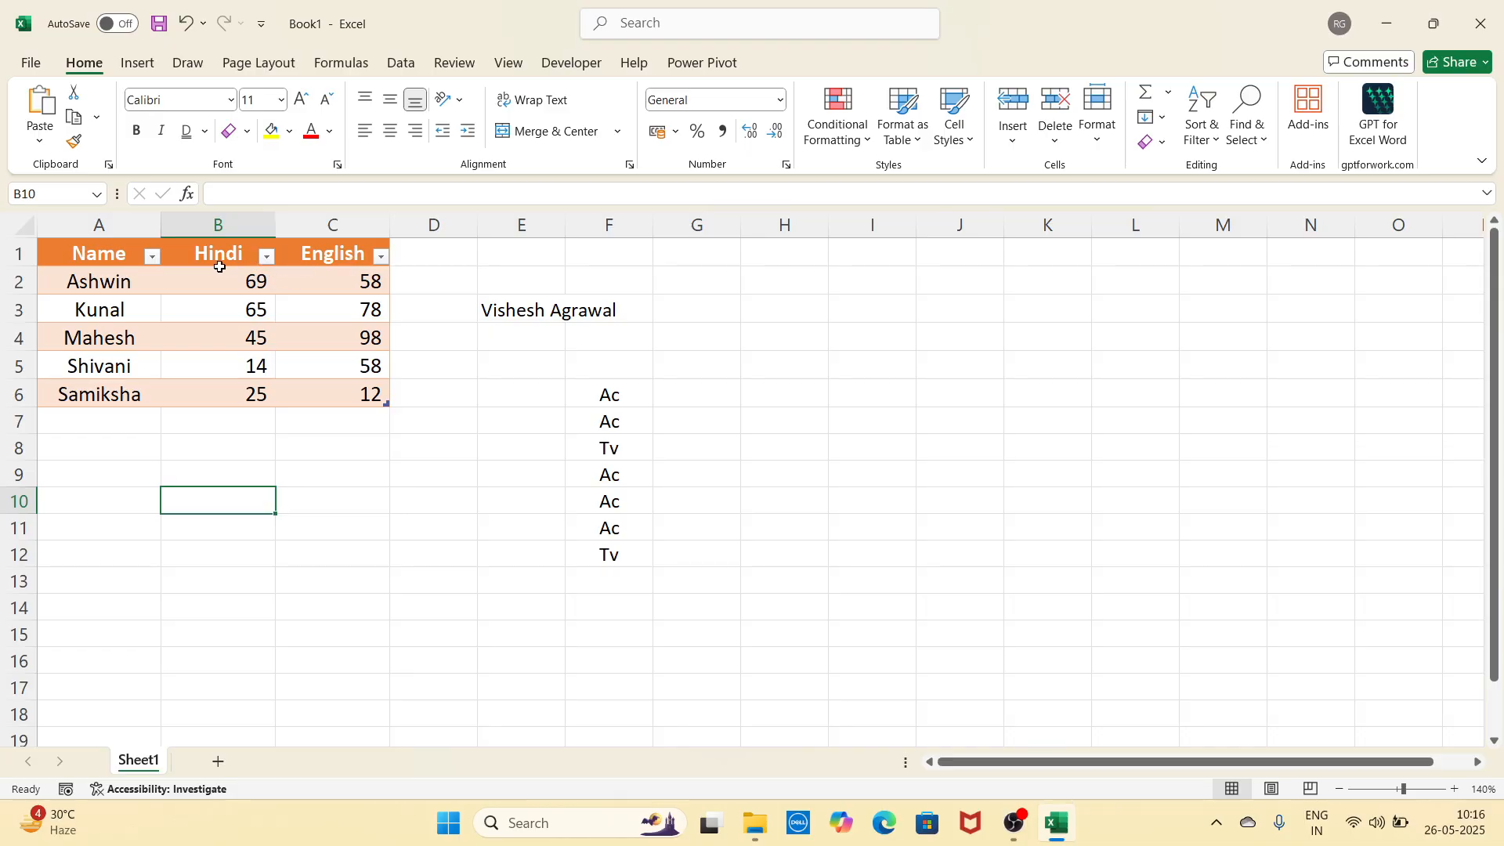
{"action": "left_click", "coordinate": [154, 258]}
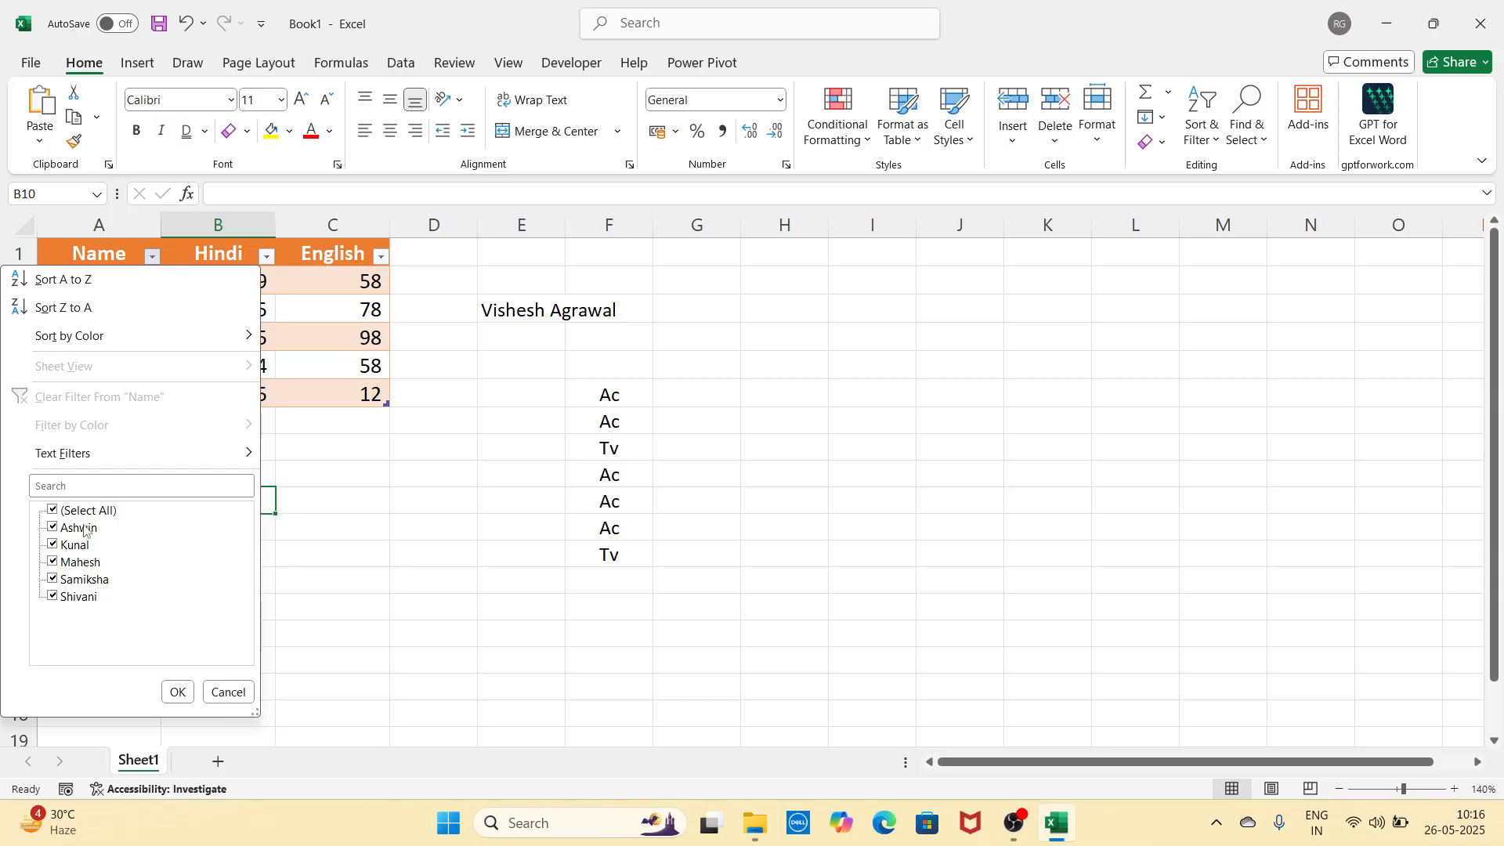
{"action": "left_click", "coordinate": [85, 530]}
{"action": "left_click", "coordinate": [88, 581]}
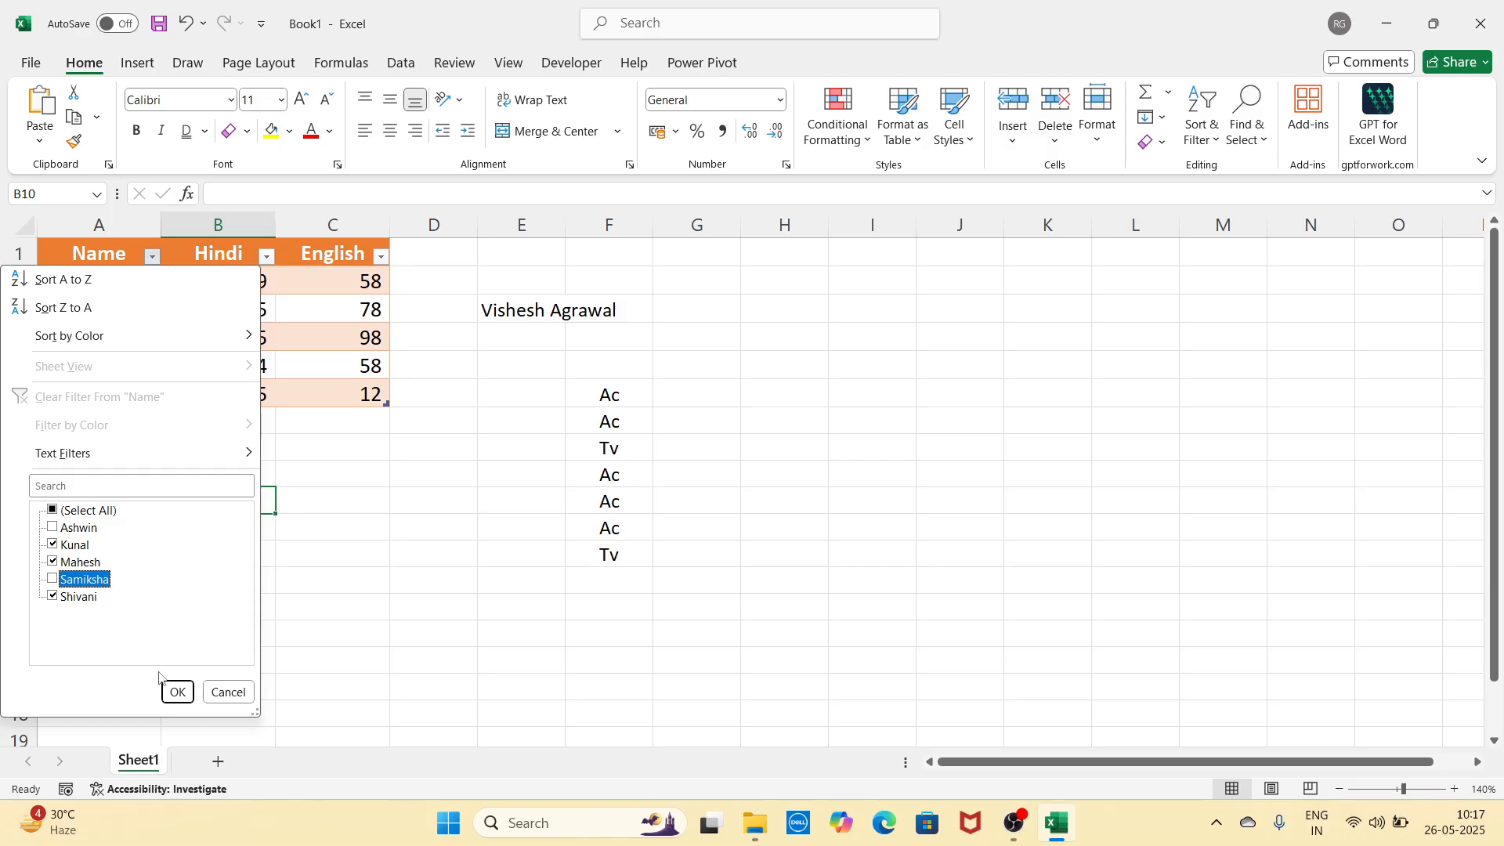
{"action": "left_click", "coordinate": [178, 692]}
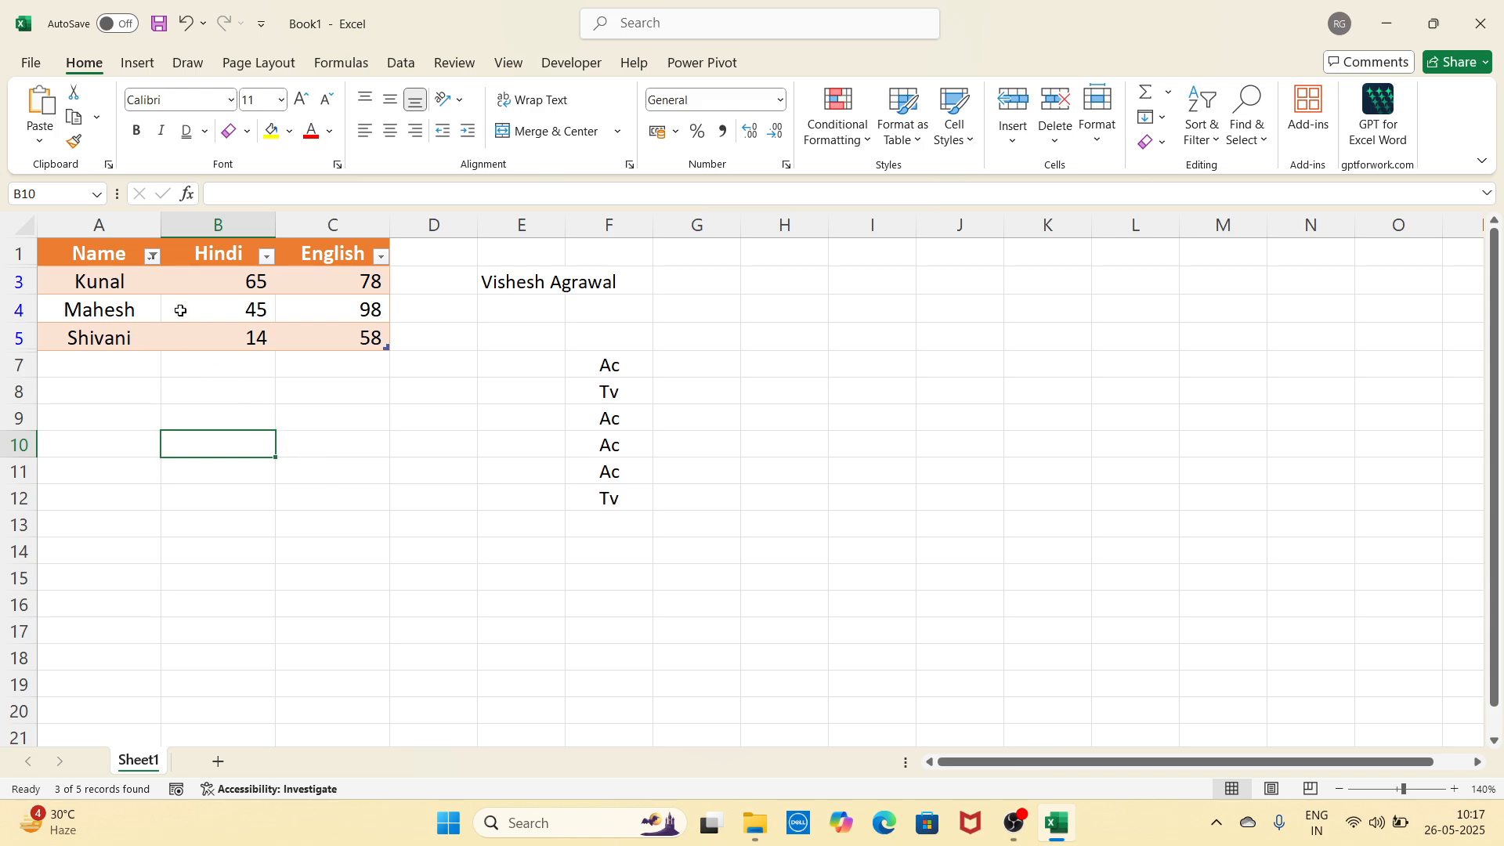
{"action": "left_click", "coordinate": [153, 256]}
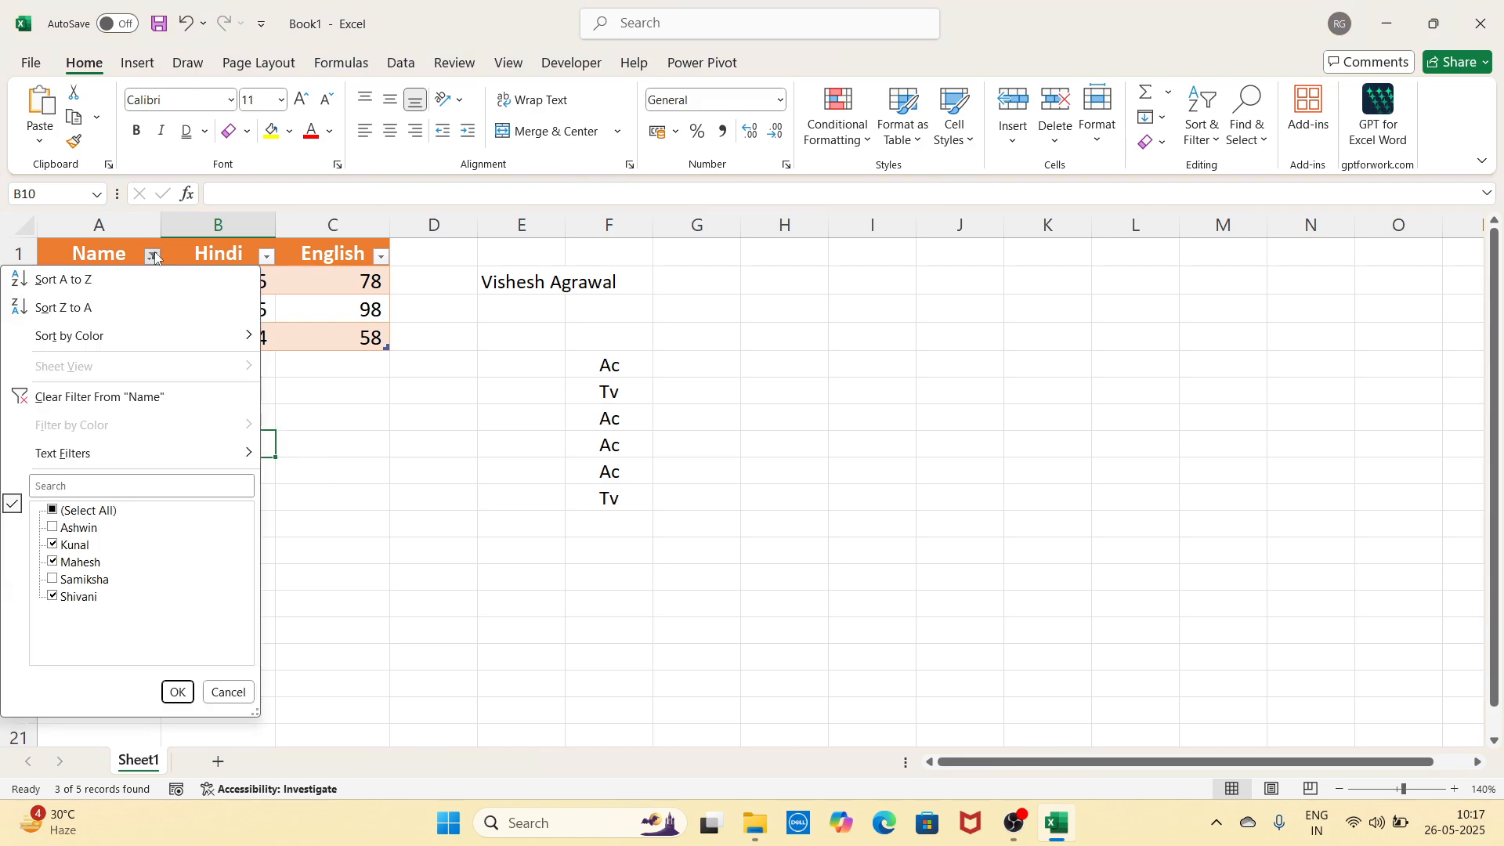
{"action": "left_click", "coordinate": [95, 511]}
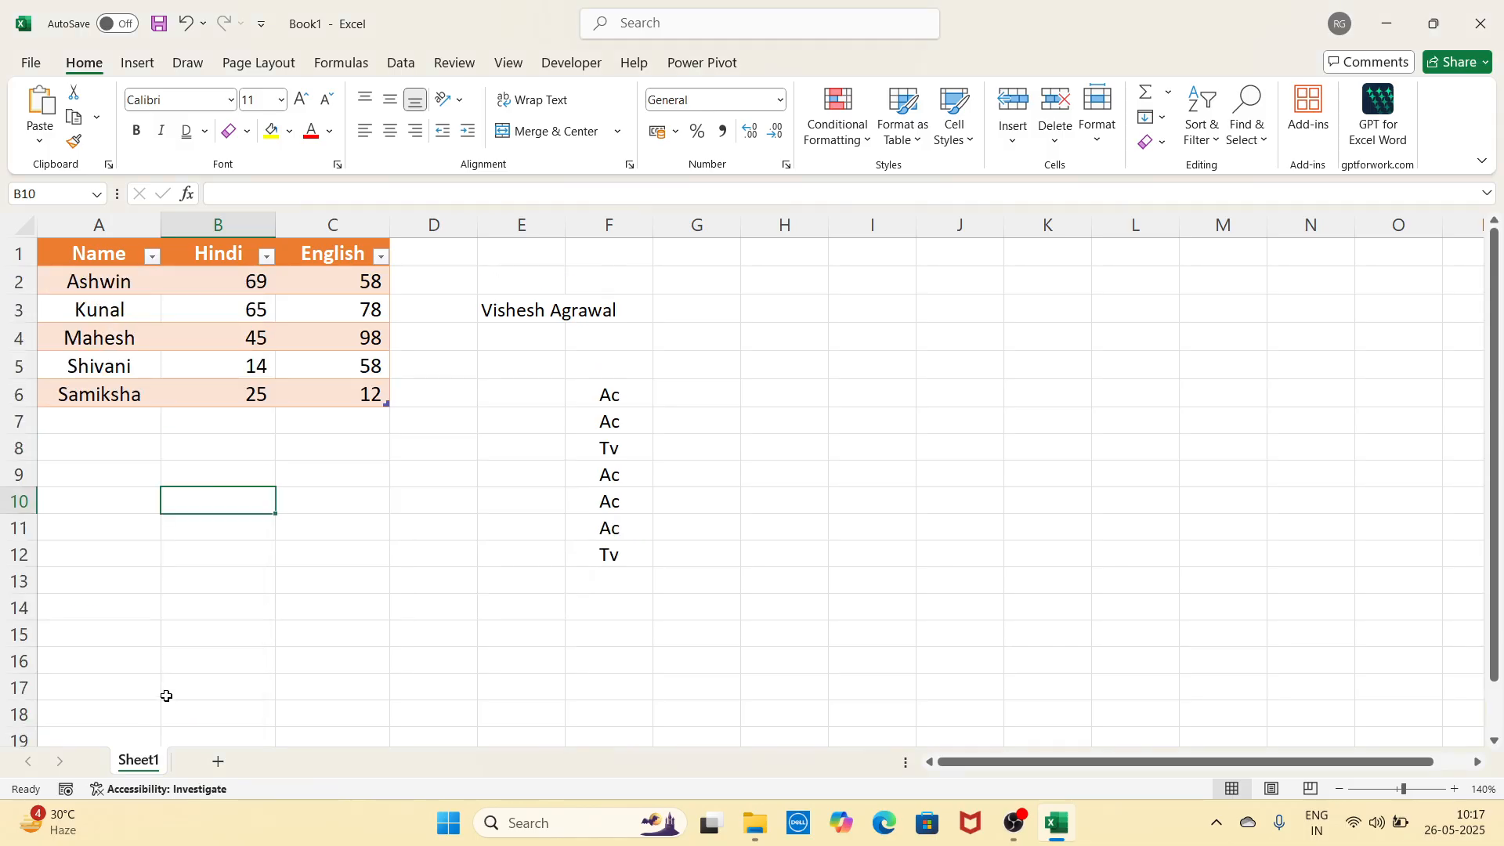
{"action": "left_click", "coordinate": [177, 692]}
Step: Undo the table formatting, select header row A1:C1, and bring up Cell Styles
{"action": "key", "text": "ctrl+z"}
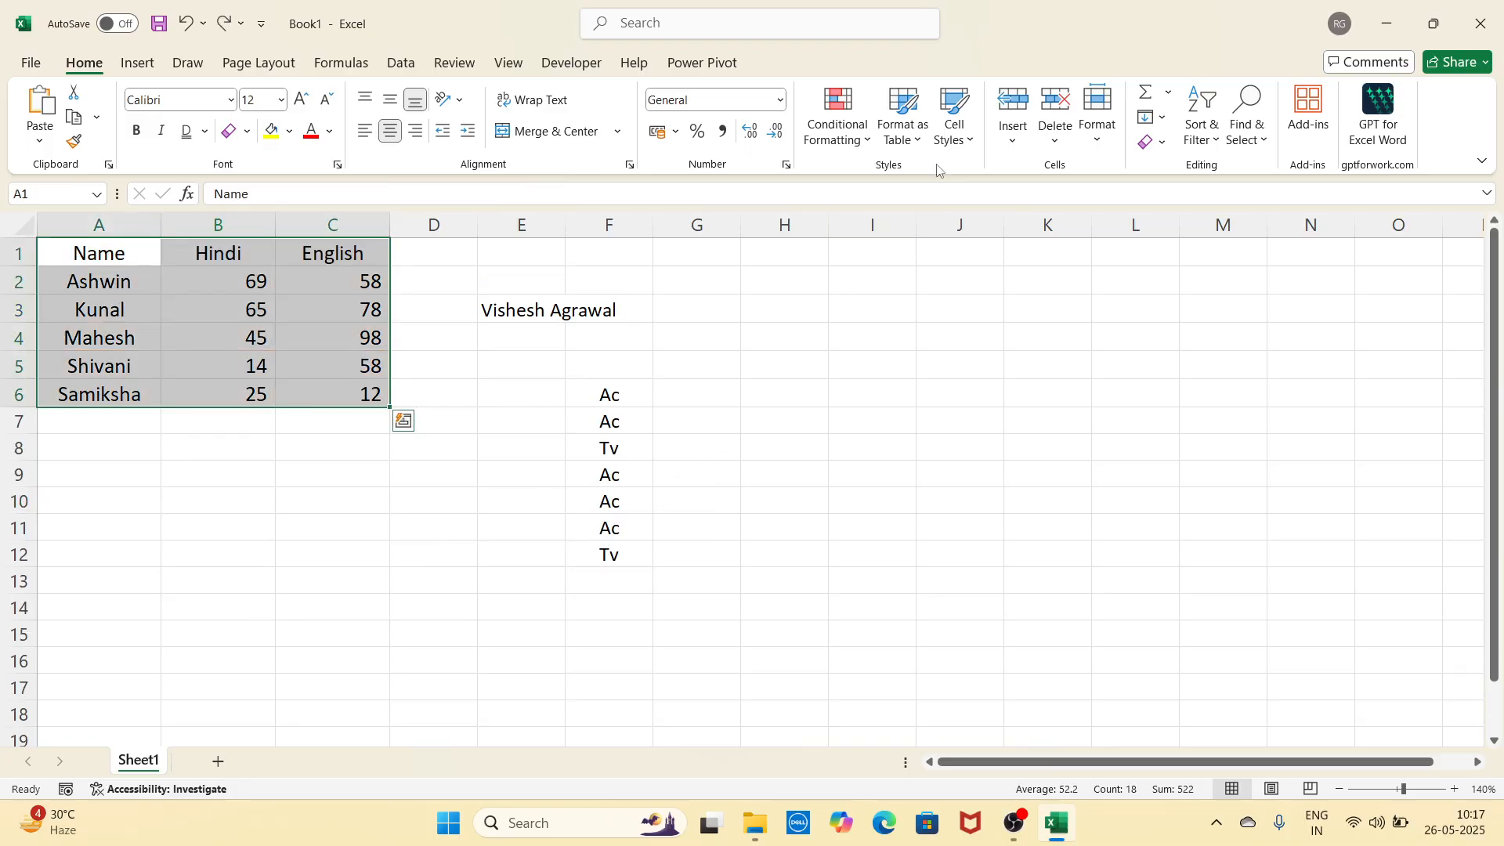
{"action": "left_click", "coordinate": [767, 390]}
{"action": "left_click_drag", "start_coordinate": [129, 260], "coordinate": [322, 395]}
{"action": "left_click_drag", "start_coordinate": [129, 258], "coordinate": [312, 261]}
{"action": "left_click", "coordinate": [951, 126]}
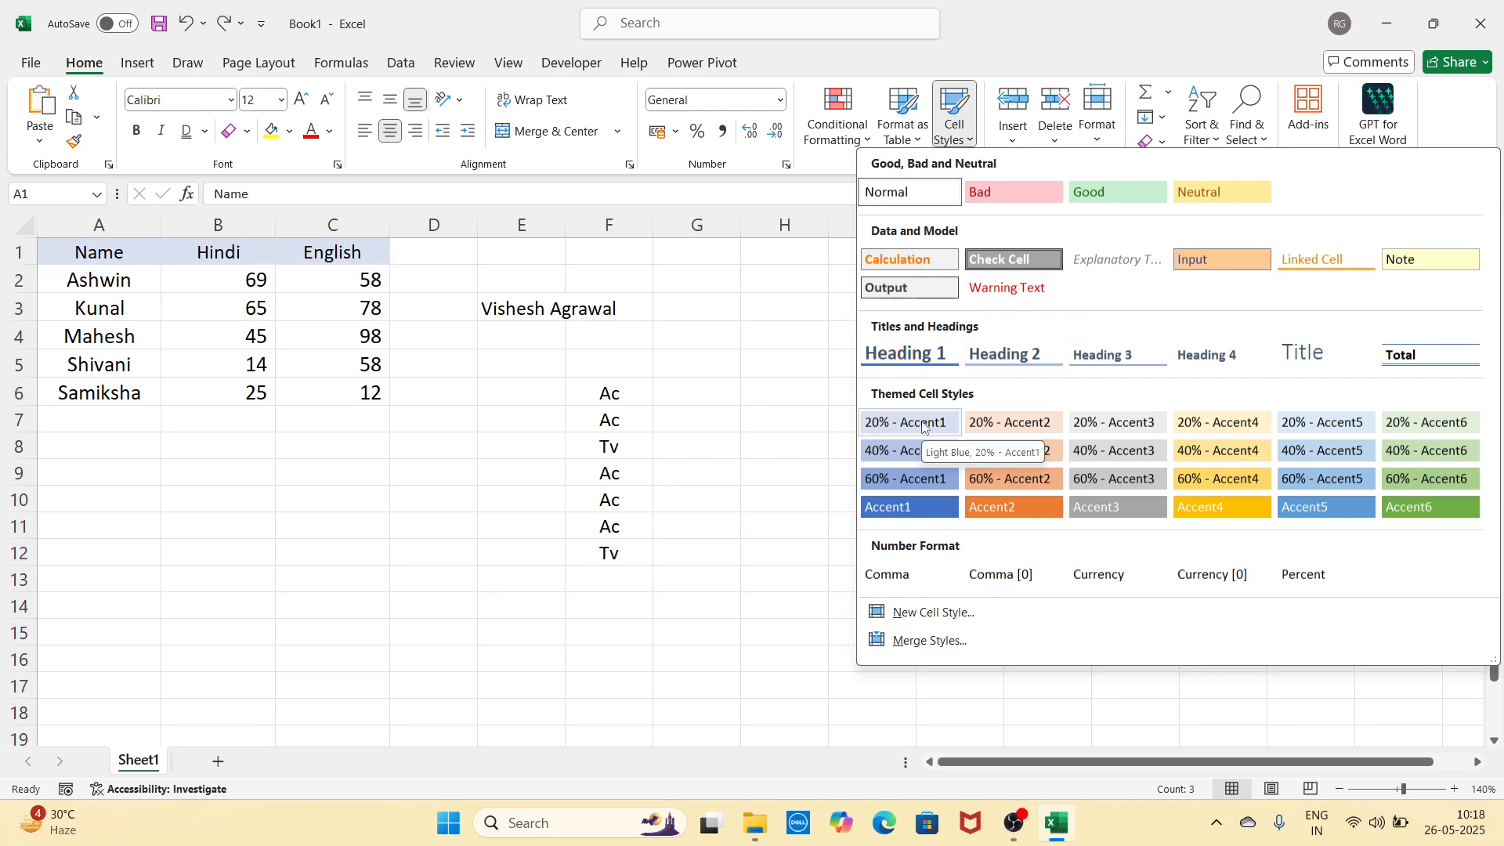
Step: Close the Cell Styles gallery without applying a style and reselect A1:C6
{"action": "left_click", "coordinate": [776, 521]}
{"action": "left_click", "coordinate": [847, 402]}
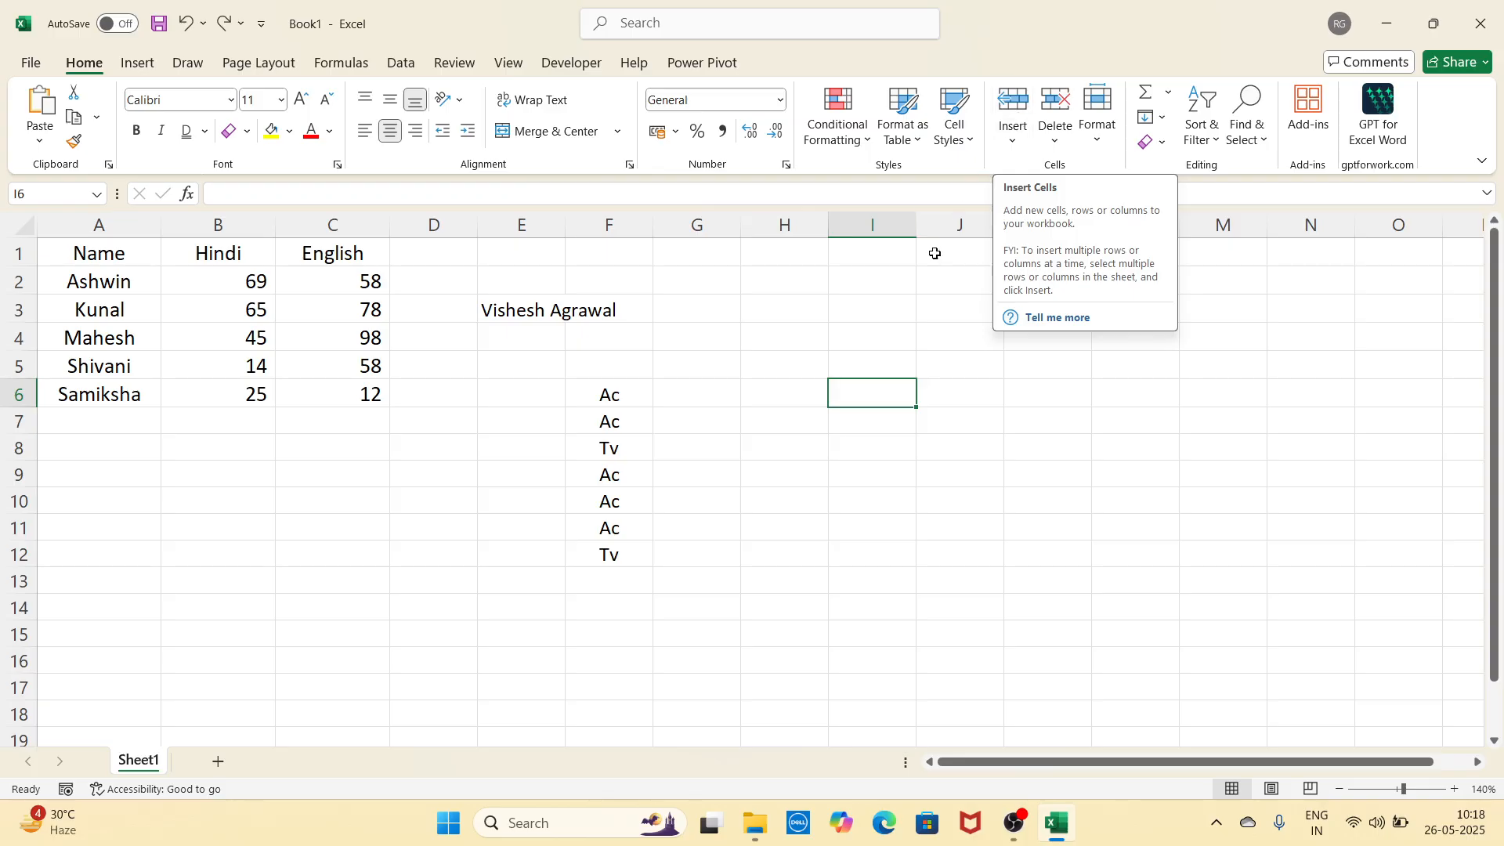
{"action": "left_click", "coordinate": [793, 364]}
{"action": "left_click", "coordinate": [137, 249]}
{"action": "mouse_move", "coordinate": [137, 249]}
{"action": "left_mouse_down"}
{"action": "mouse_move", "coordinate": [296, 340]}
{"action": "mouse_move", "coordinate": [337, 386]}
{"action": "left_mouse_up"}
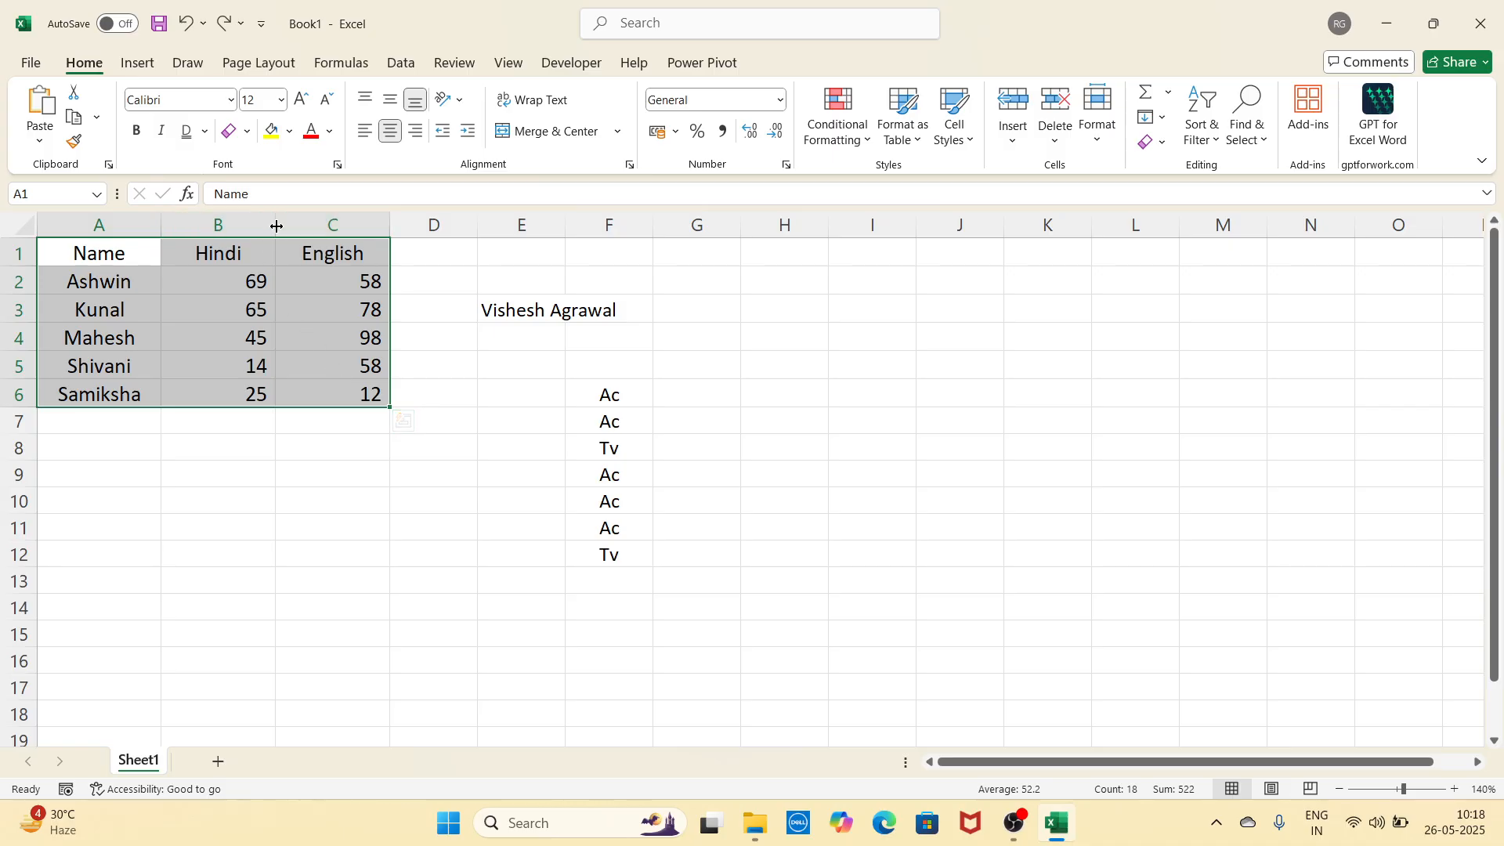
{"action": "left_click", "coordinate": [292, 480]}
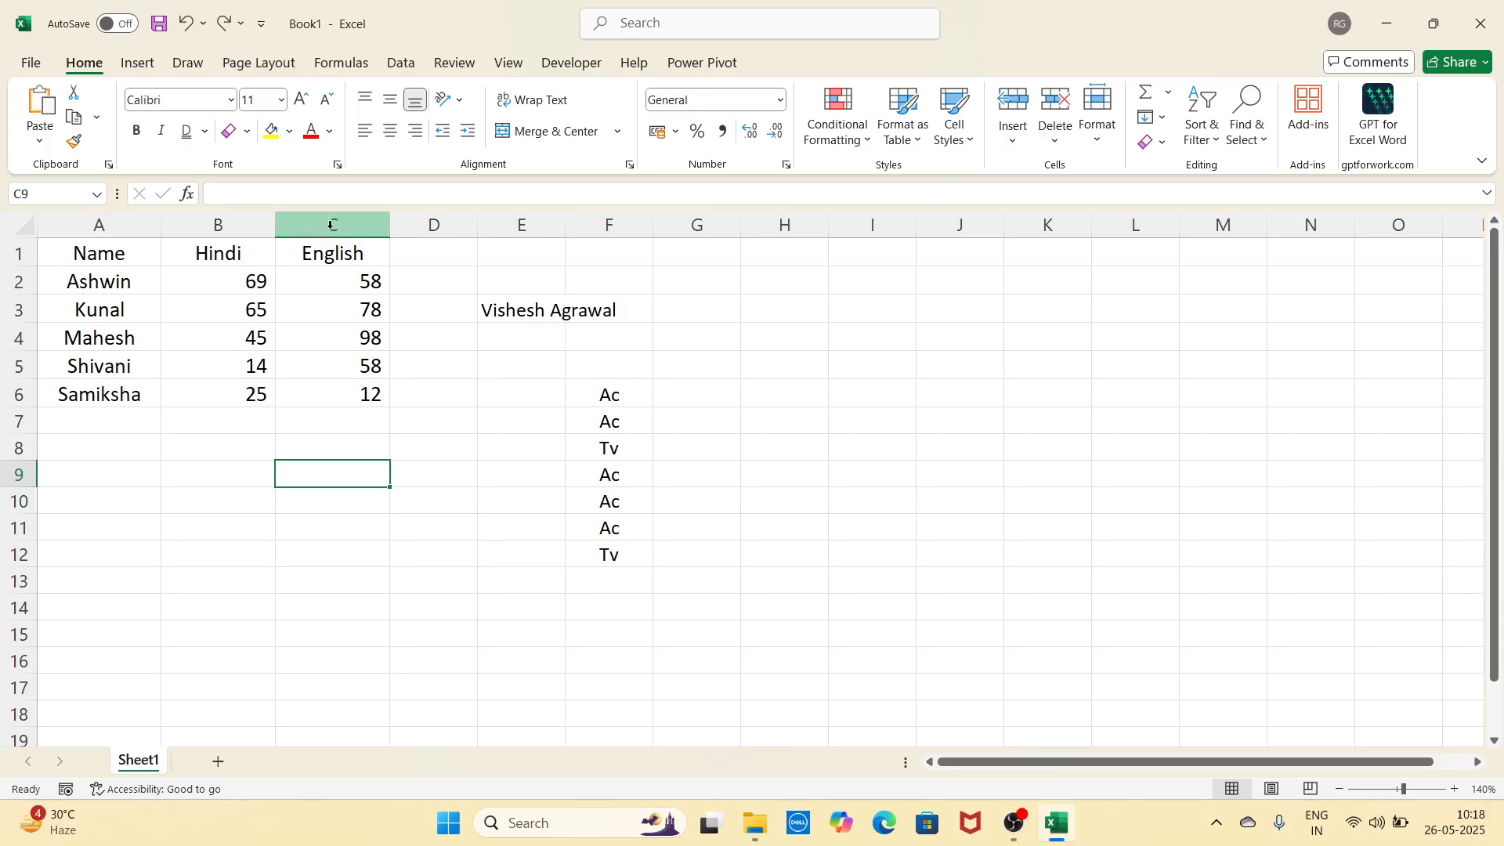
{"action": "left_click", "coordinate": [331, 224]}
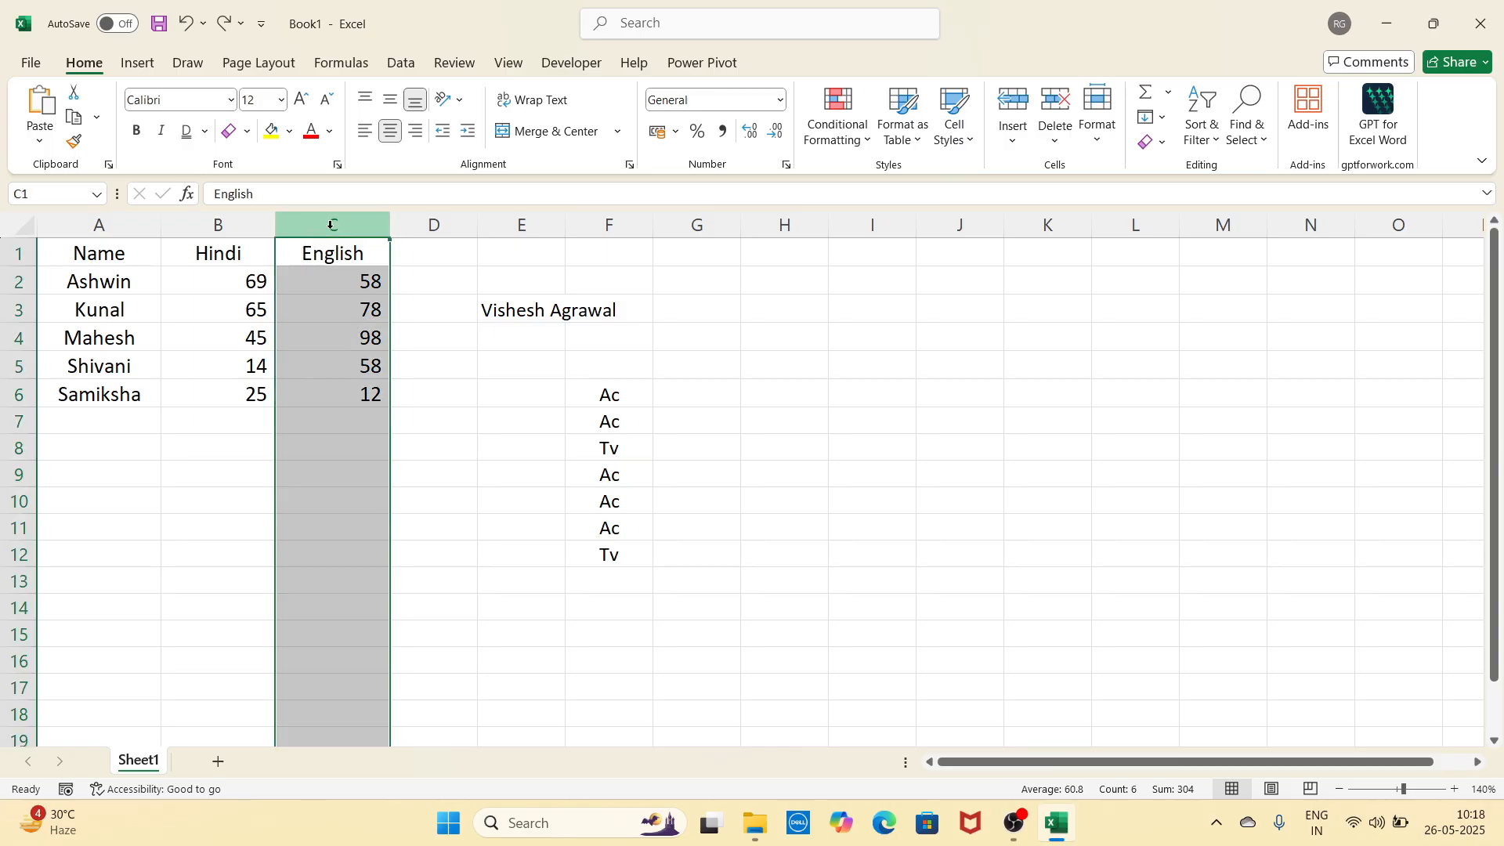
{"action": "left_click", "coordinate": [1017, 138]}
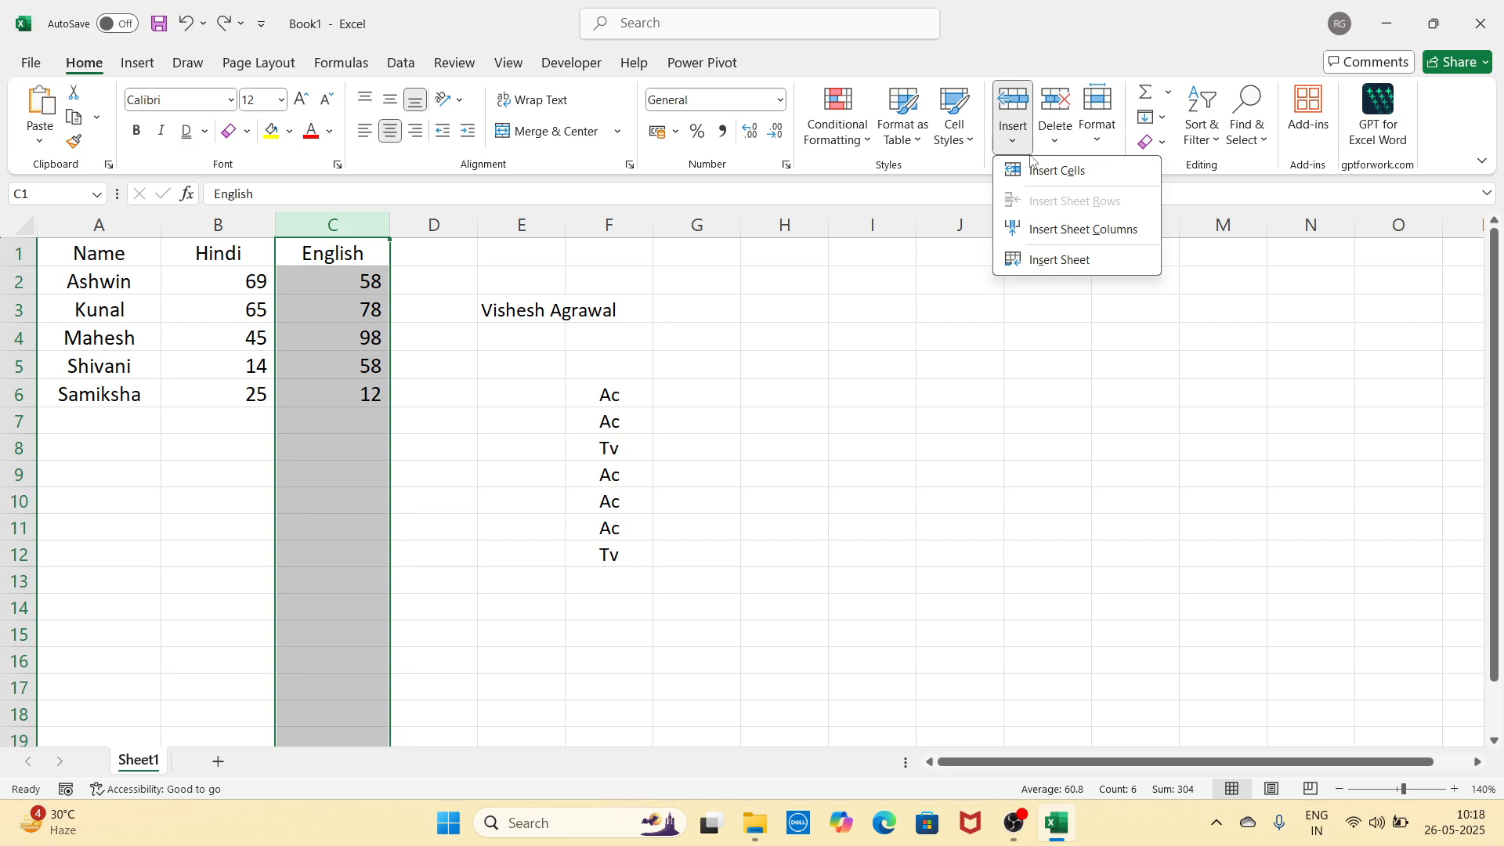
{"action": "left_click", "coordinate": [1070, 235]}
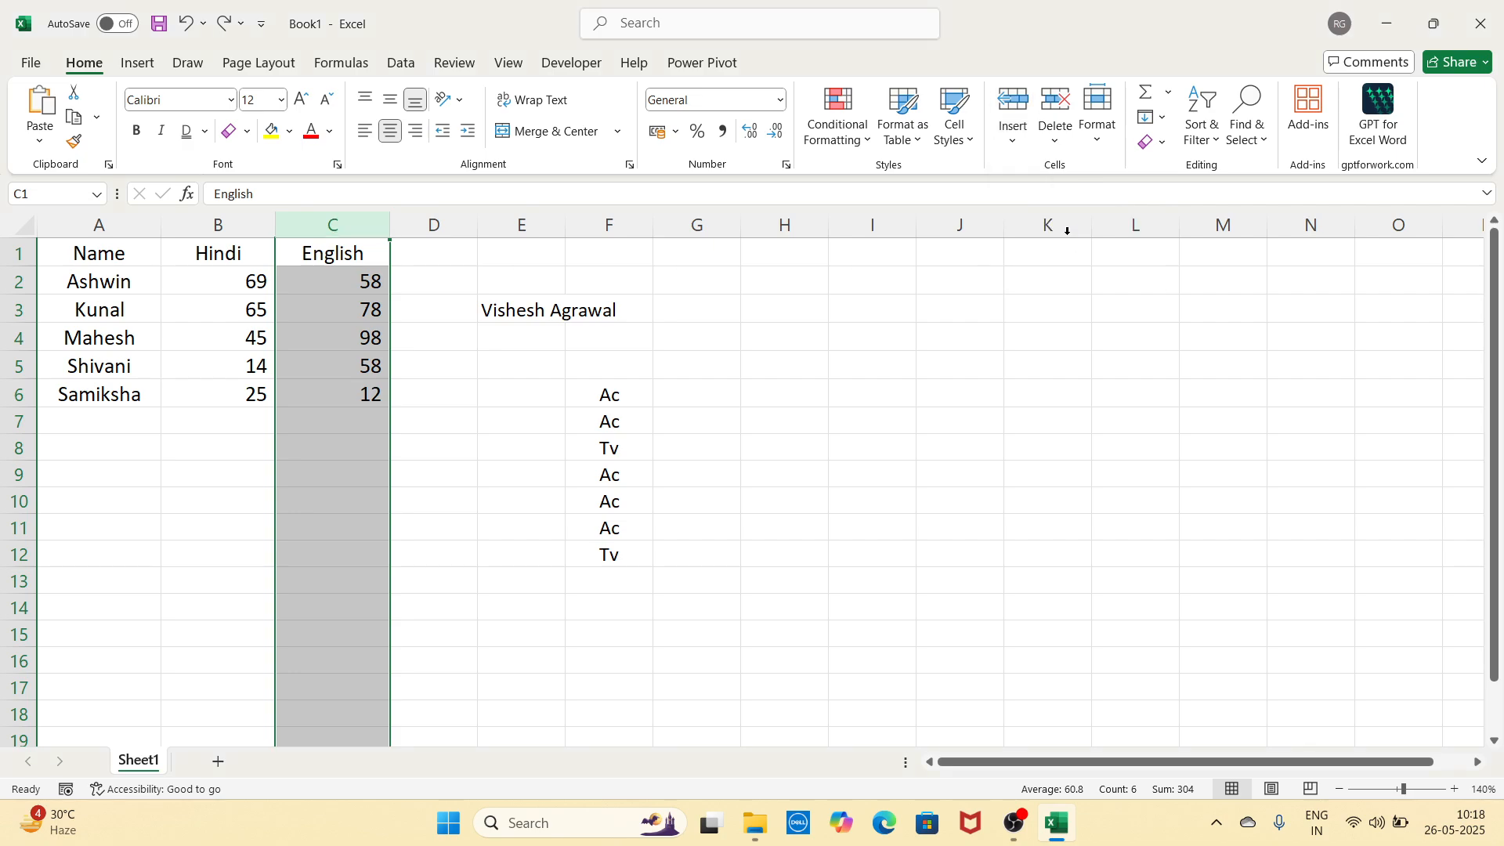
{"action": "left_click", "coordinate": [1017, 397]}
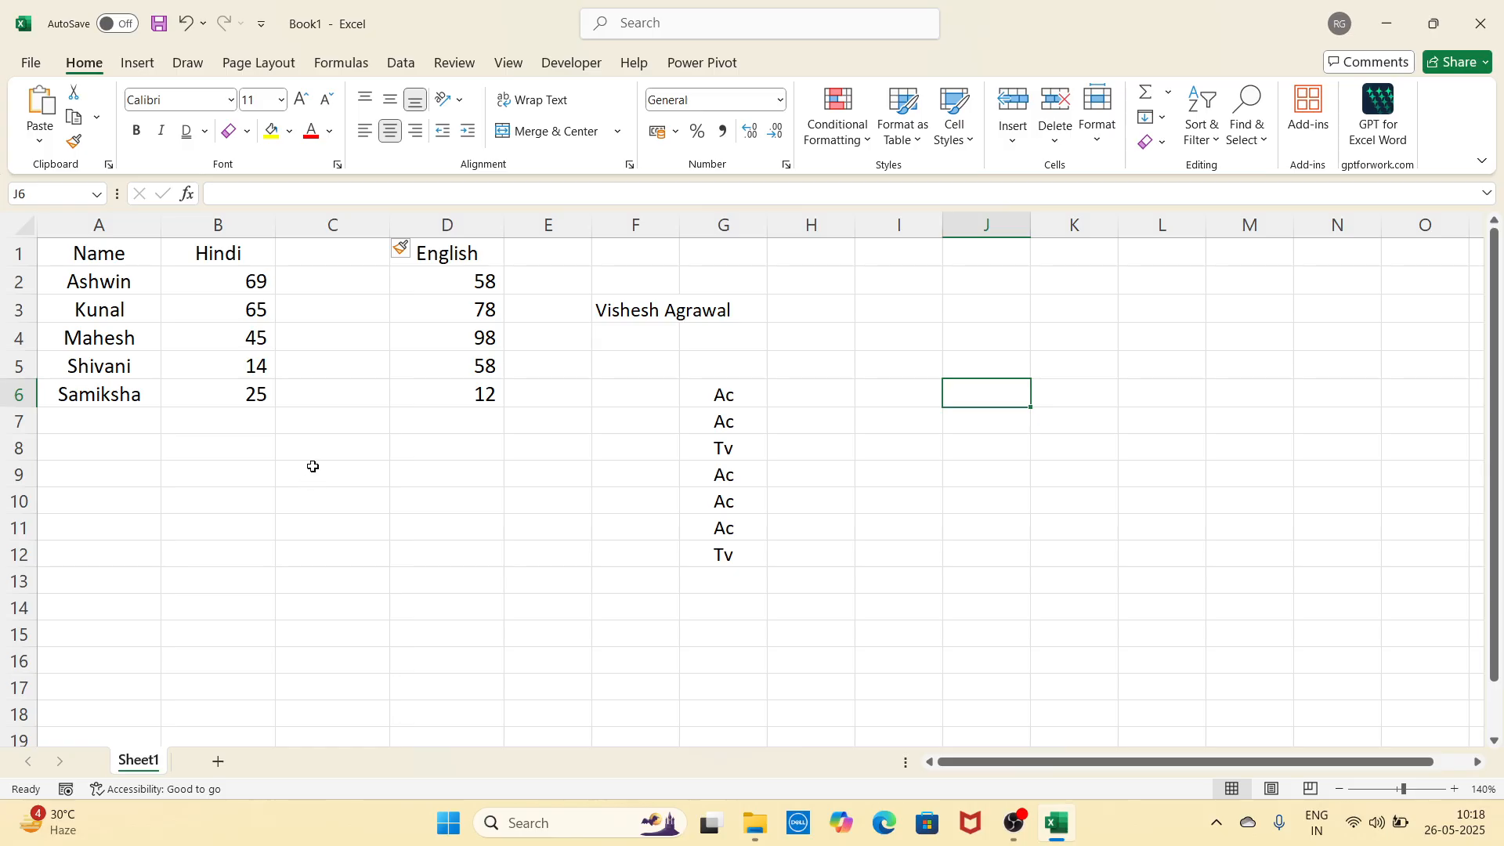
{"action": "left_click", "coordinate": [352, 233]}
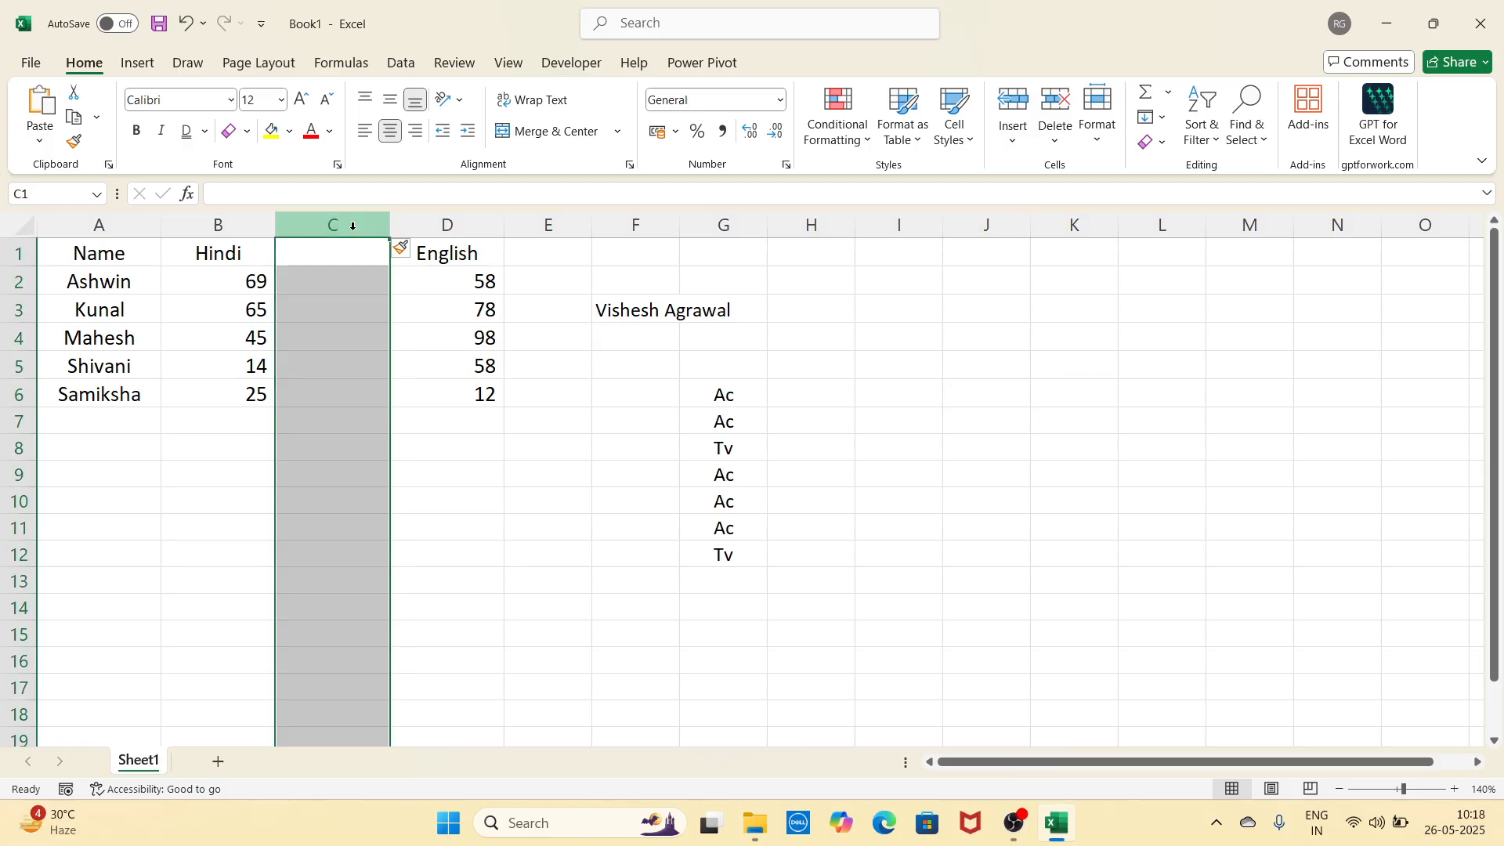
{"action": "left_click", "coordinate": [1057, 113]}
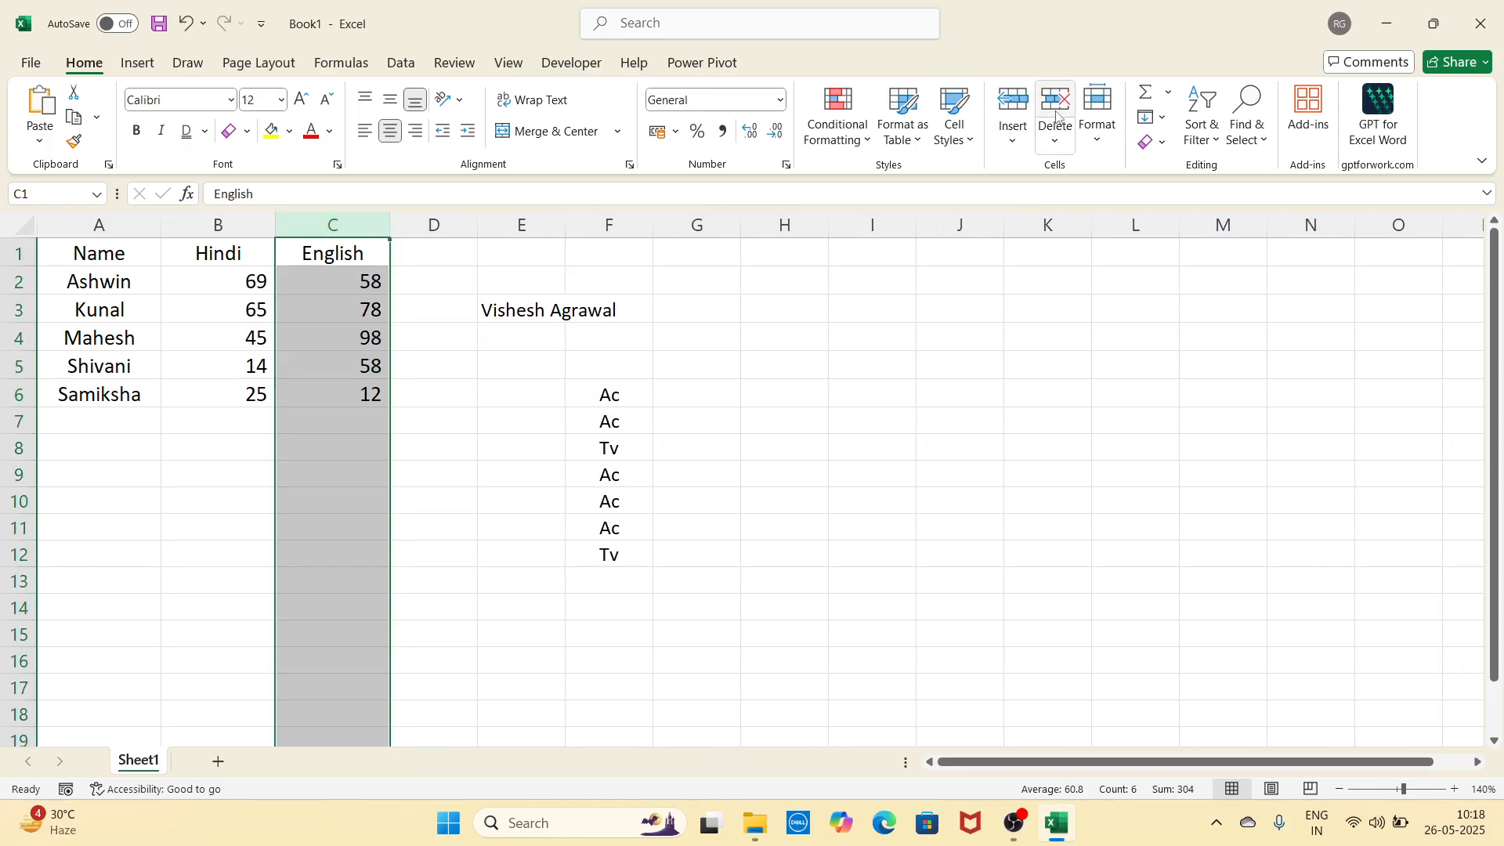
{"action": "left_click", "coordinate": [893, 385]}
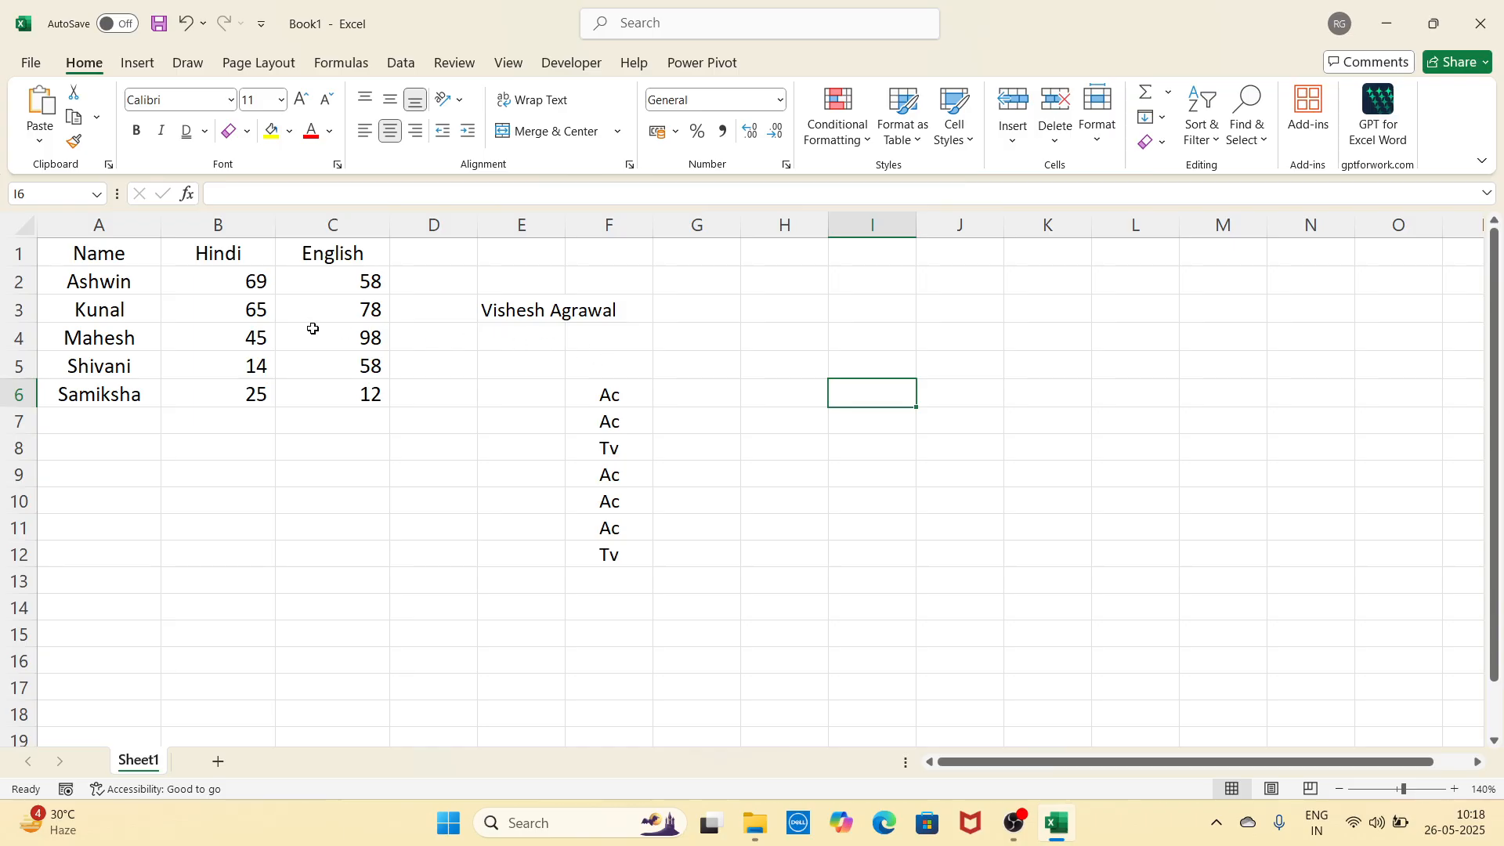
{"action": "left_click", "coordinate": [13, 314]}
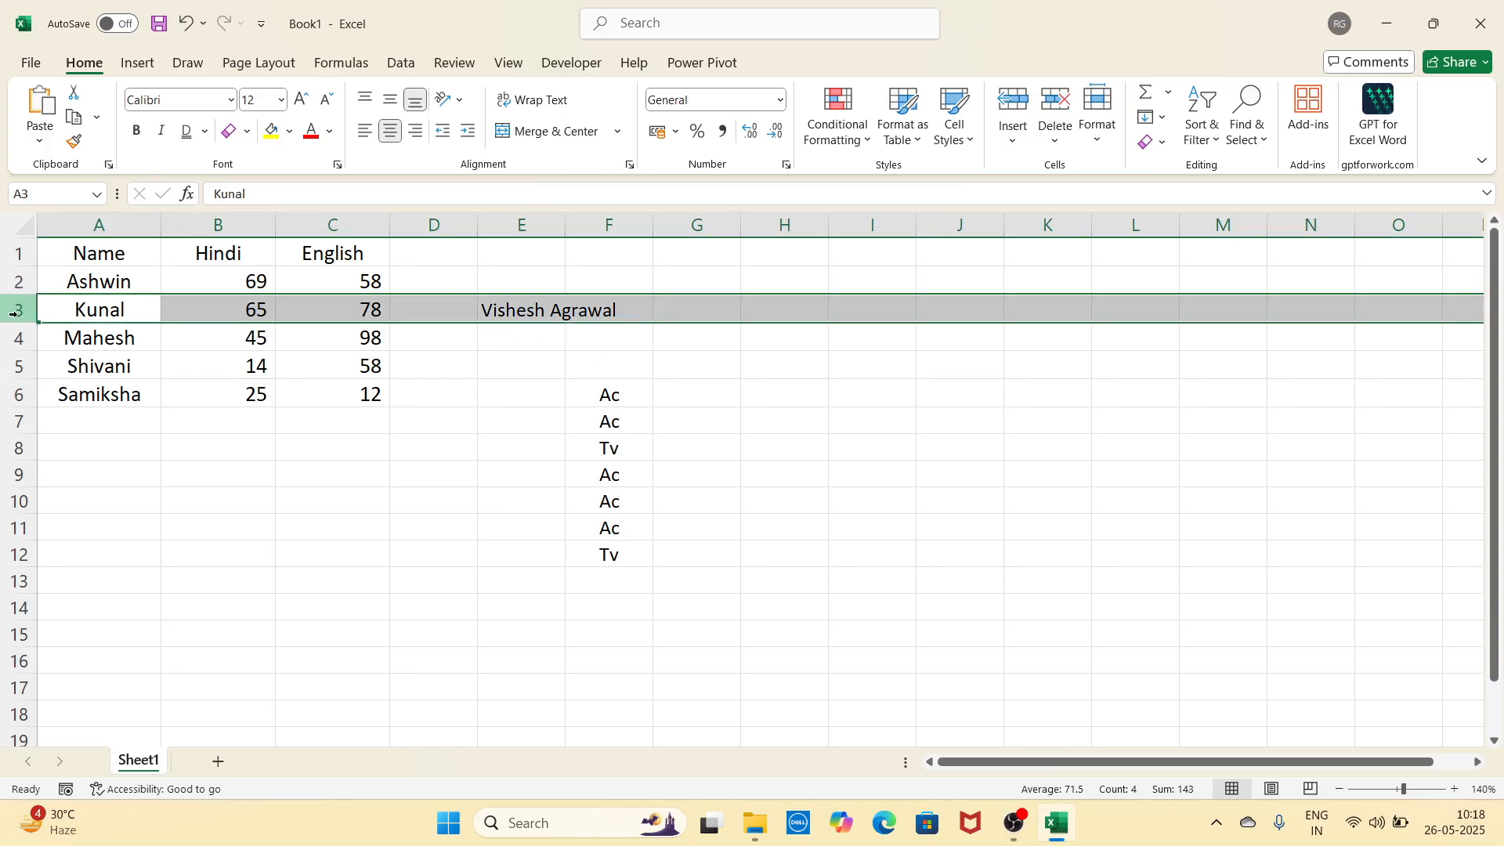
{"action": "left_click", "coordinate": [1018, 104]}
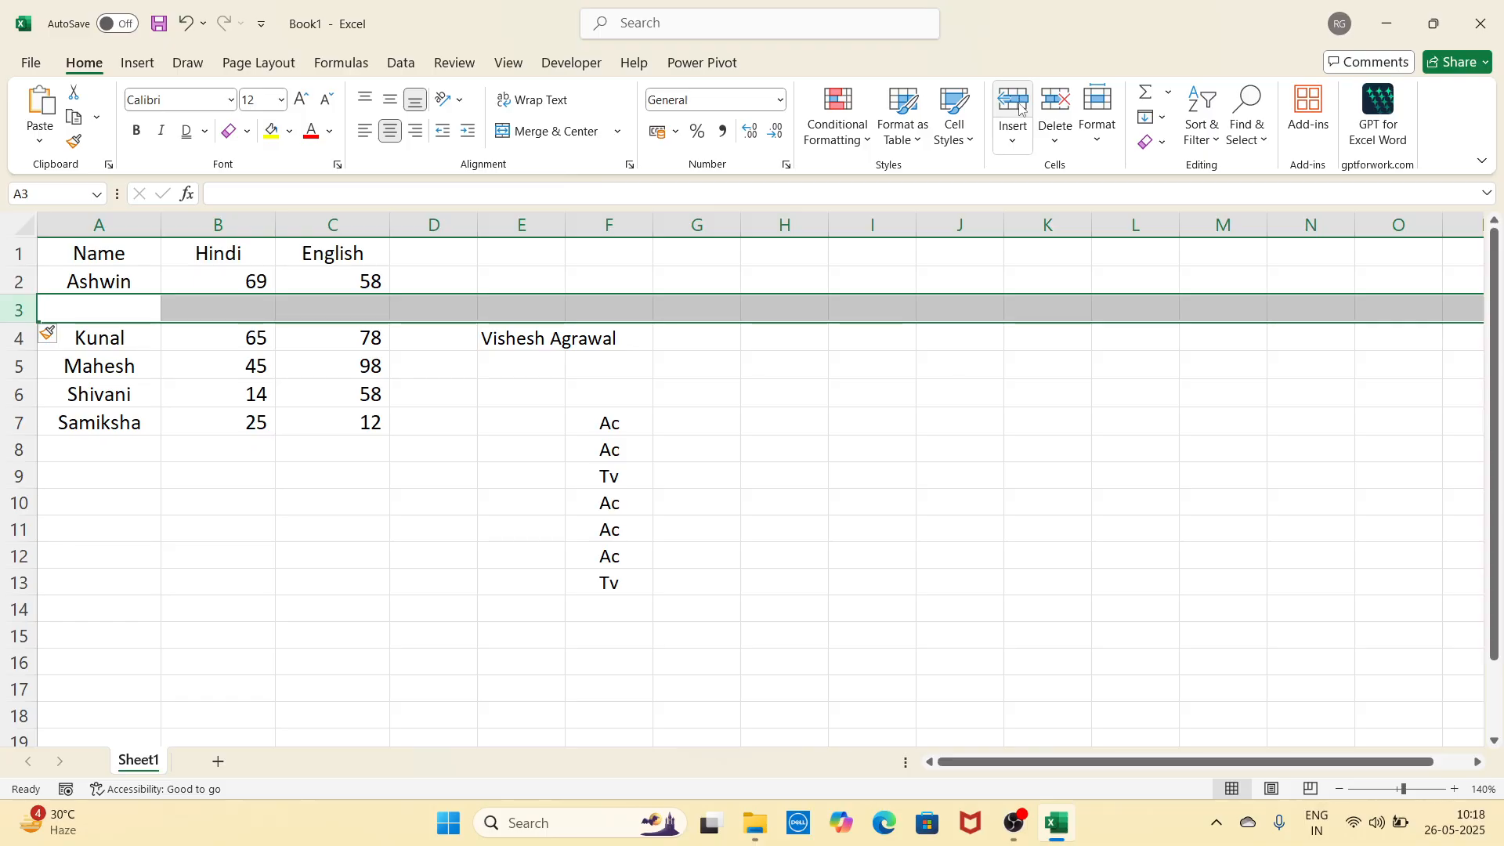
{"action": "left_click", "coordinate": [1058, 102]}
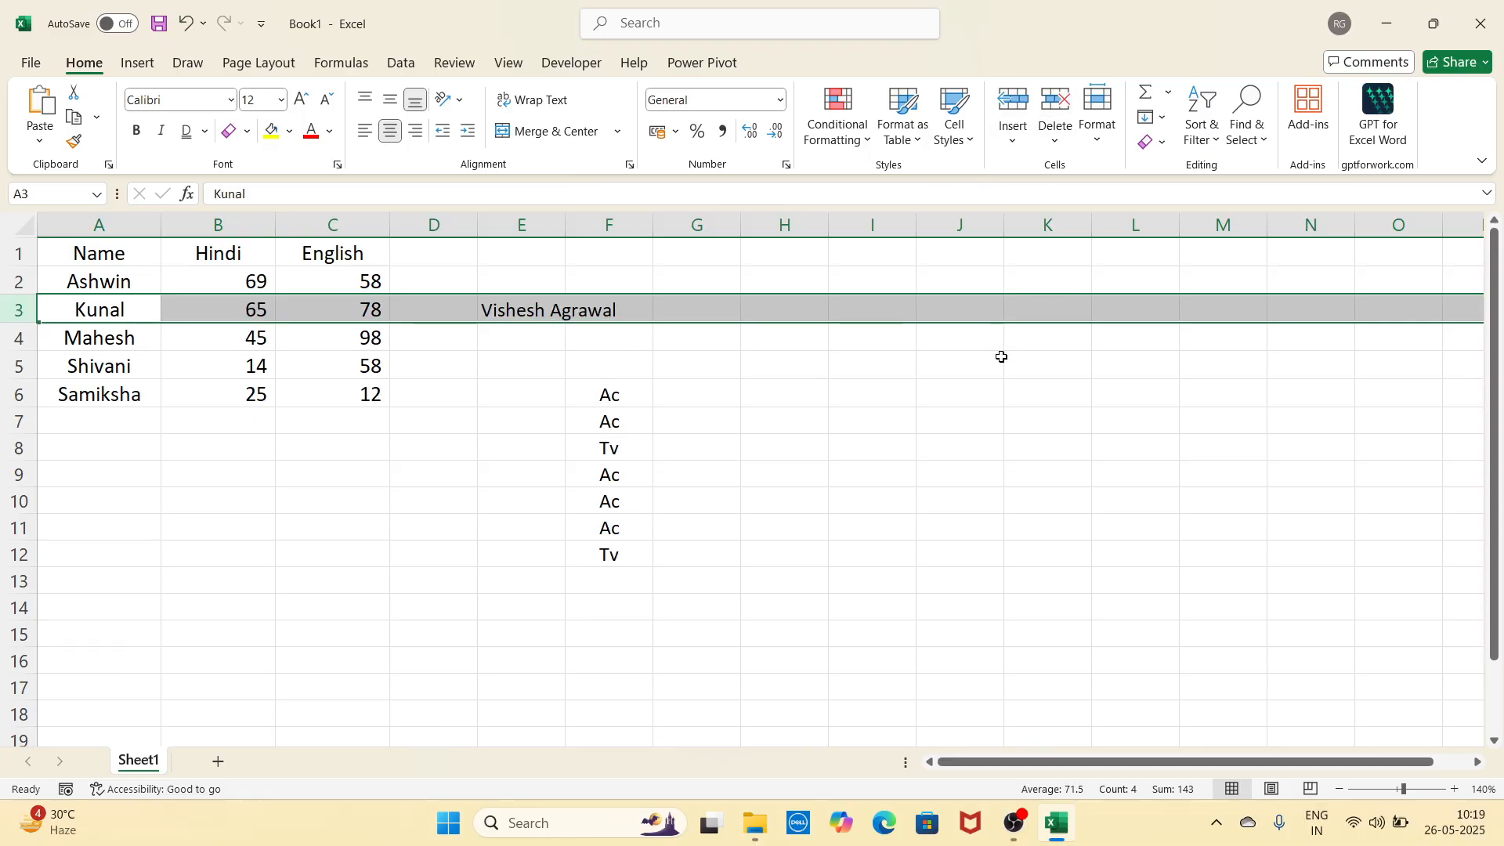
{"action": "left_click", "coordinate": [989, 419]}
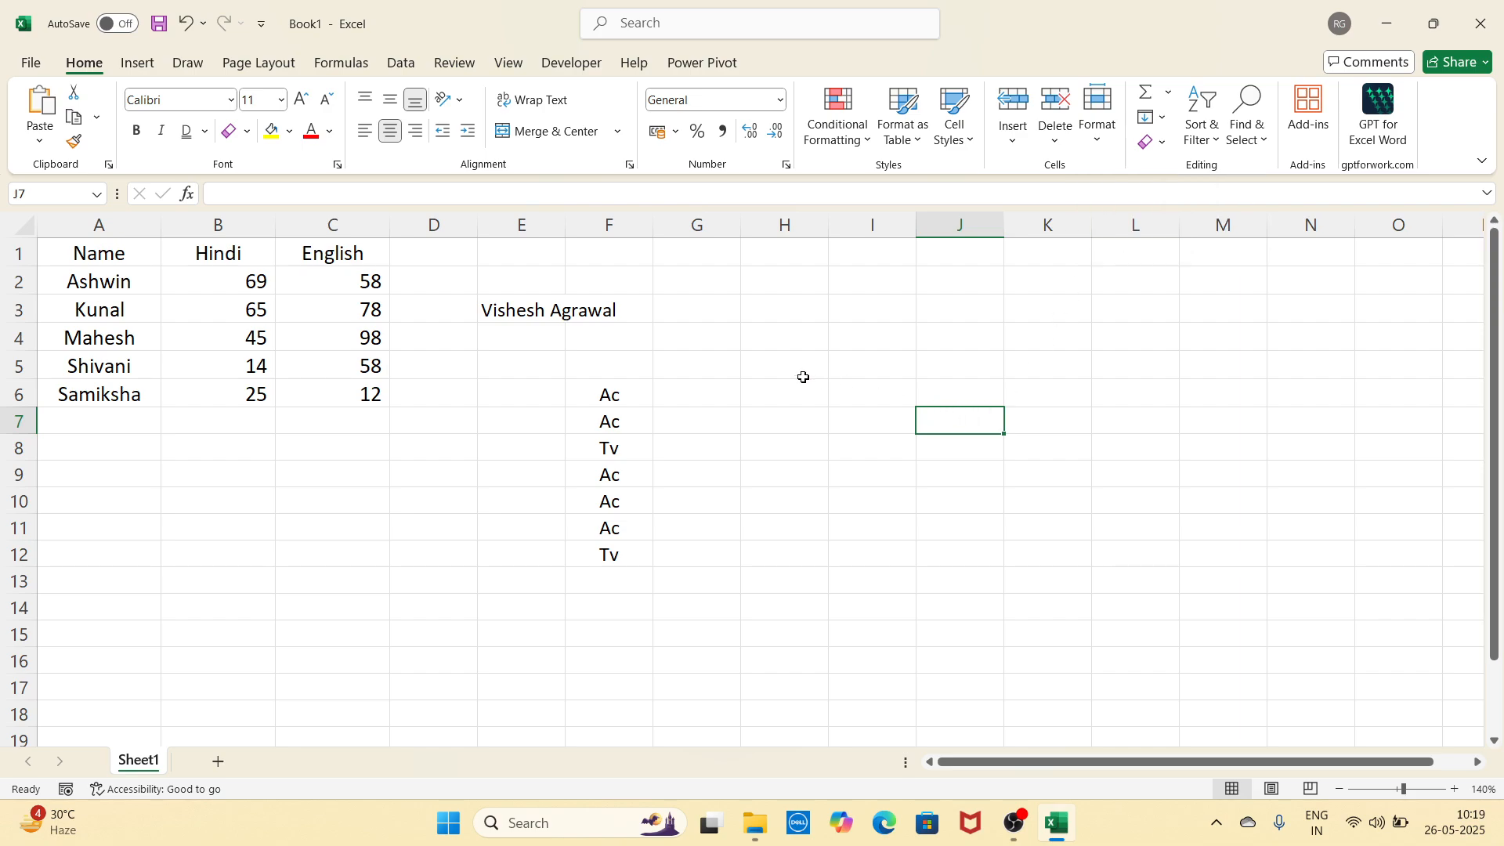
Step: Widen column A by dragging its border and make header row 1 slightly taller
{"action": "left_click", "coordinate": [759, 376]}
{"action": "left_click", "coordinate": [638, 370]}
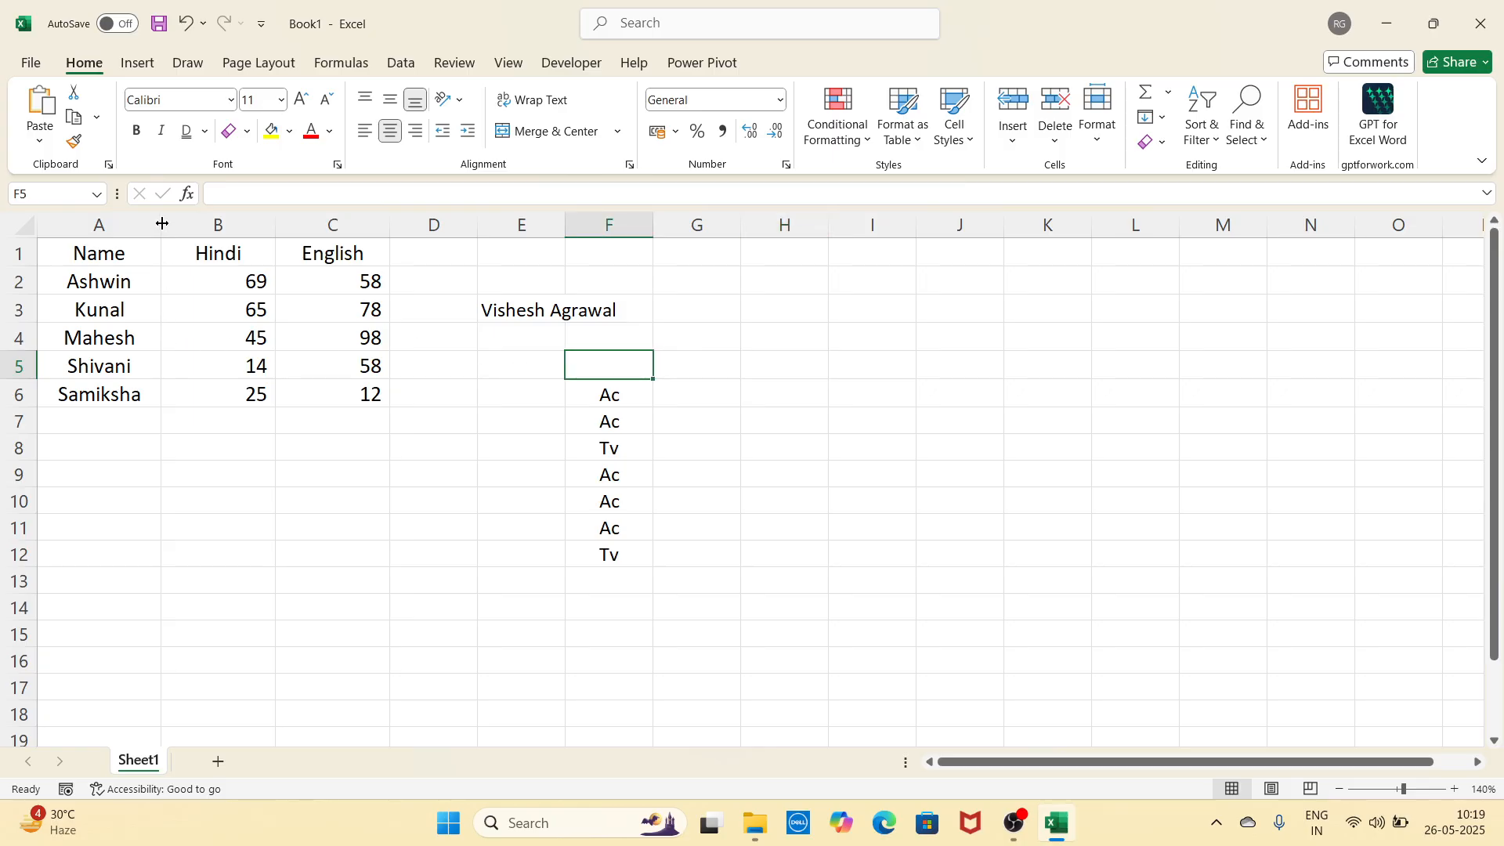
{"action": "mouse_move", "coordinate": [162, 224]}
{"action": "left_mouse_down"}
{"action": "mouse_move", "coordinate": [211, 219]}
{"action": "mouse_move", "coordinate": [183, 222]}
{"action": "left_mouse_up"}
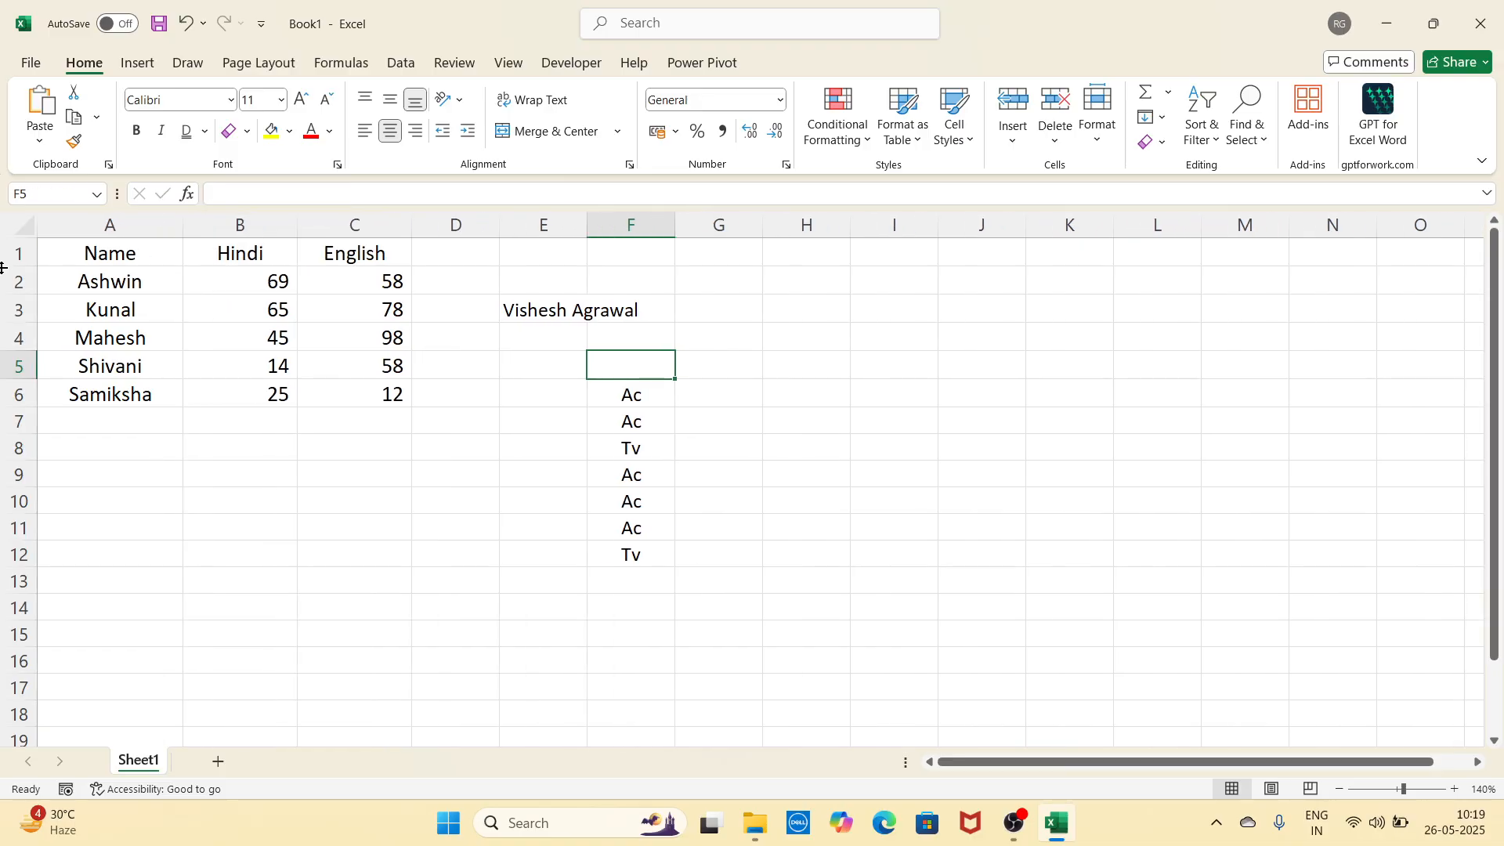
{"action": "mouse_move", "coordinate": [8, 267]}
{"action": "left_mouse_down"}
{"action": "mouse_move", "coordinate": [8, 291]}
{"action": "mouse_move", "coordinate": [11, 273]}
{"action": "left_mouse_up"}
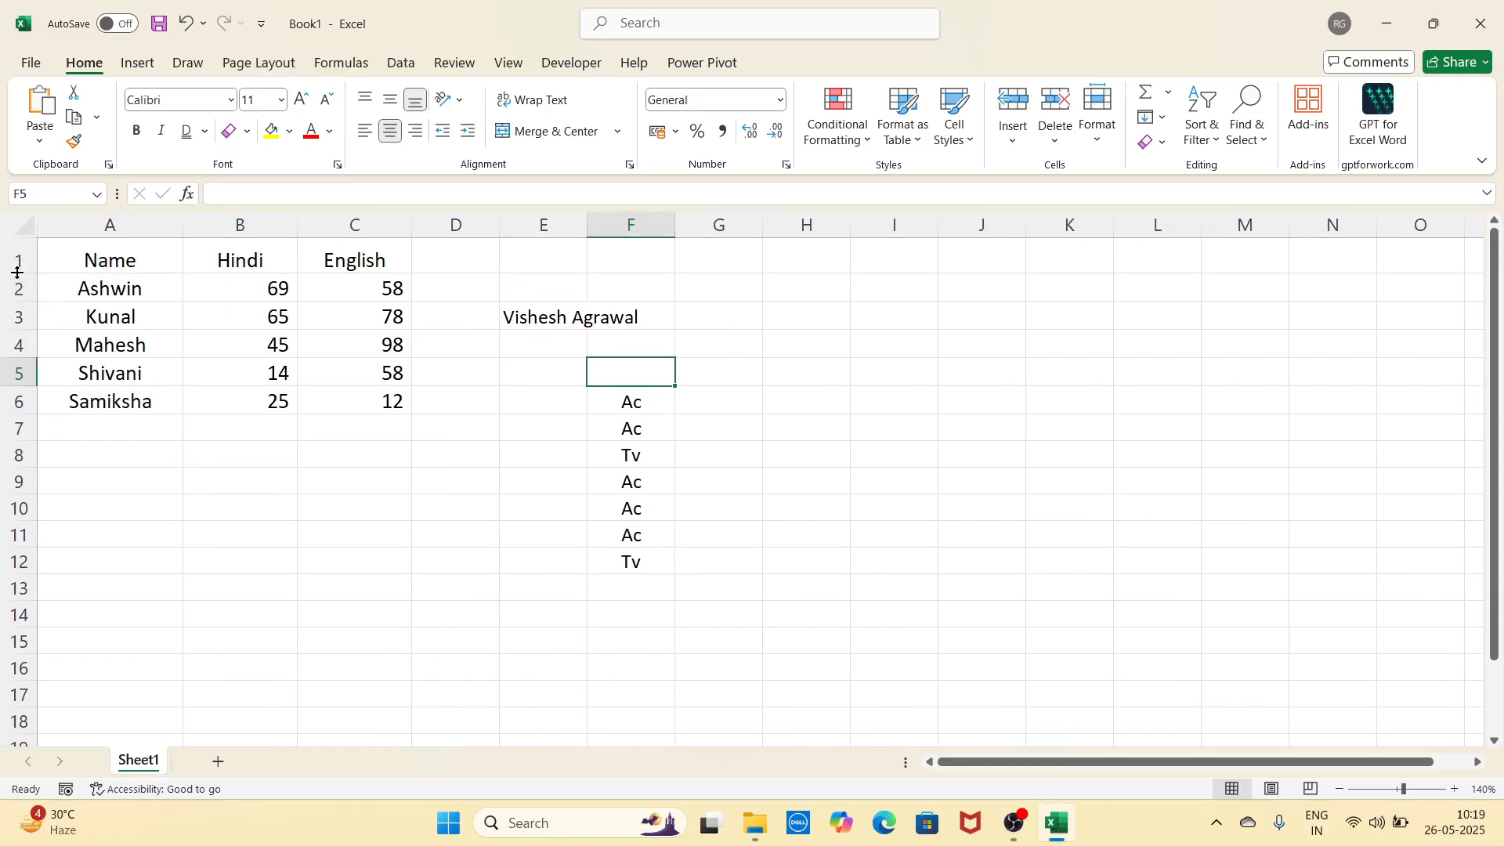
{"action": "left_click", "coordinate": [424, 463]}
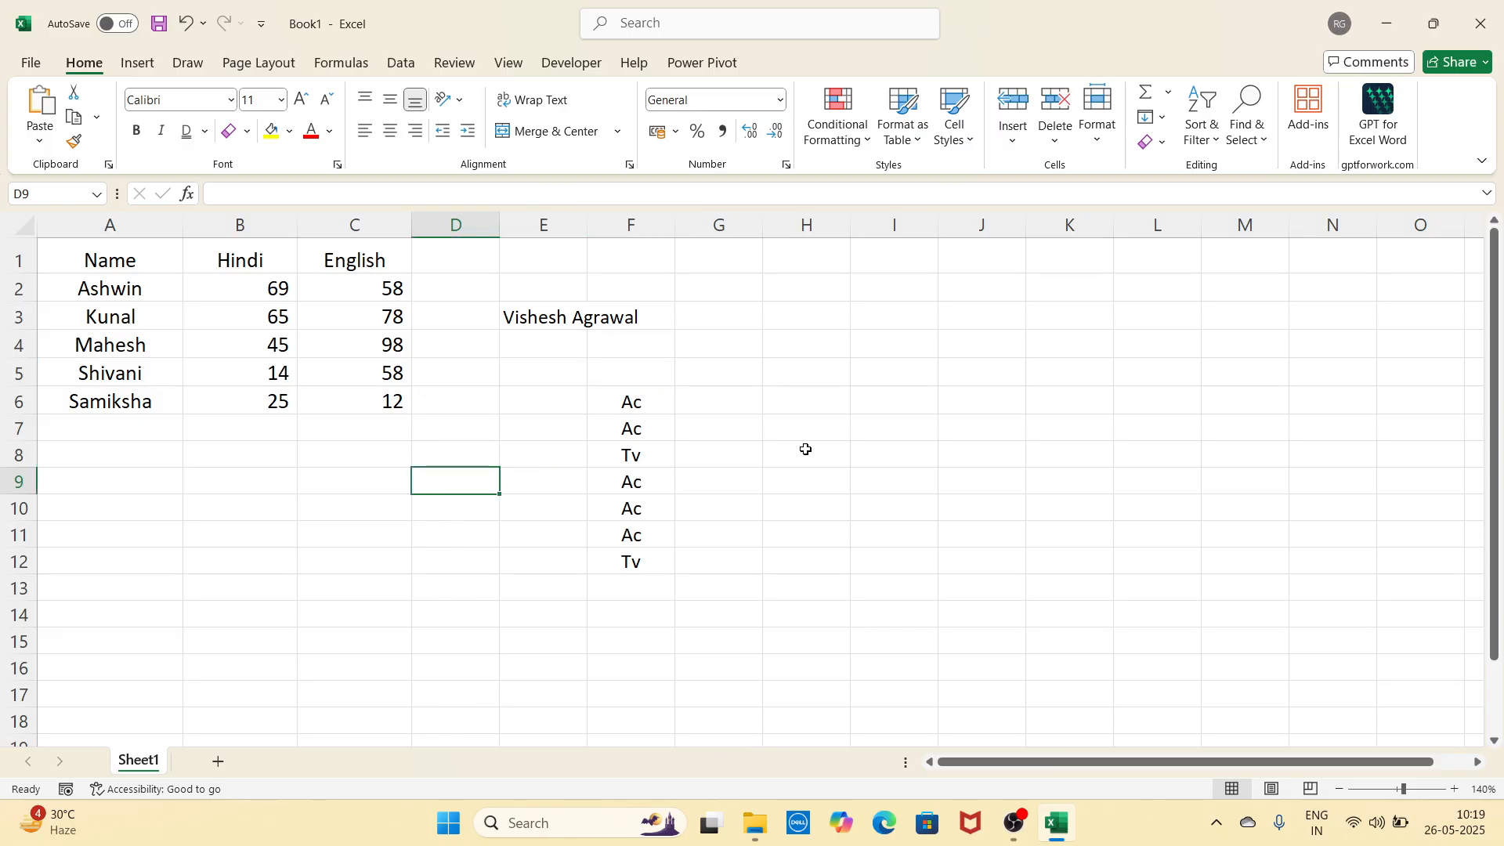
{"action": "left_click", "coordinate": [861, 447]}
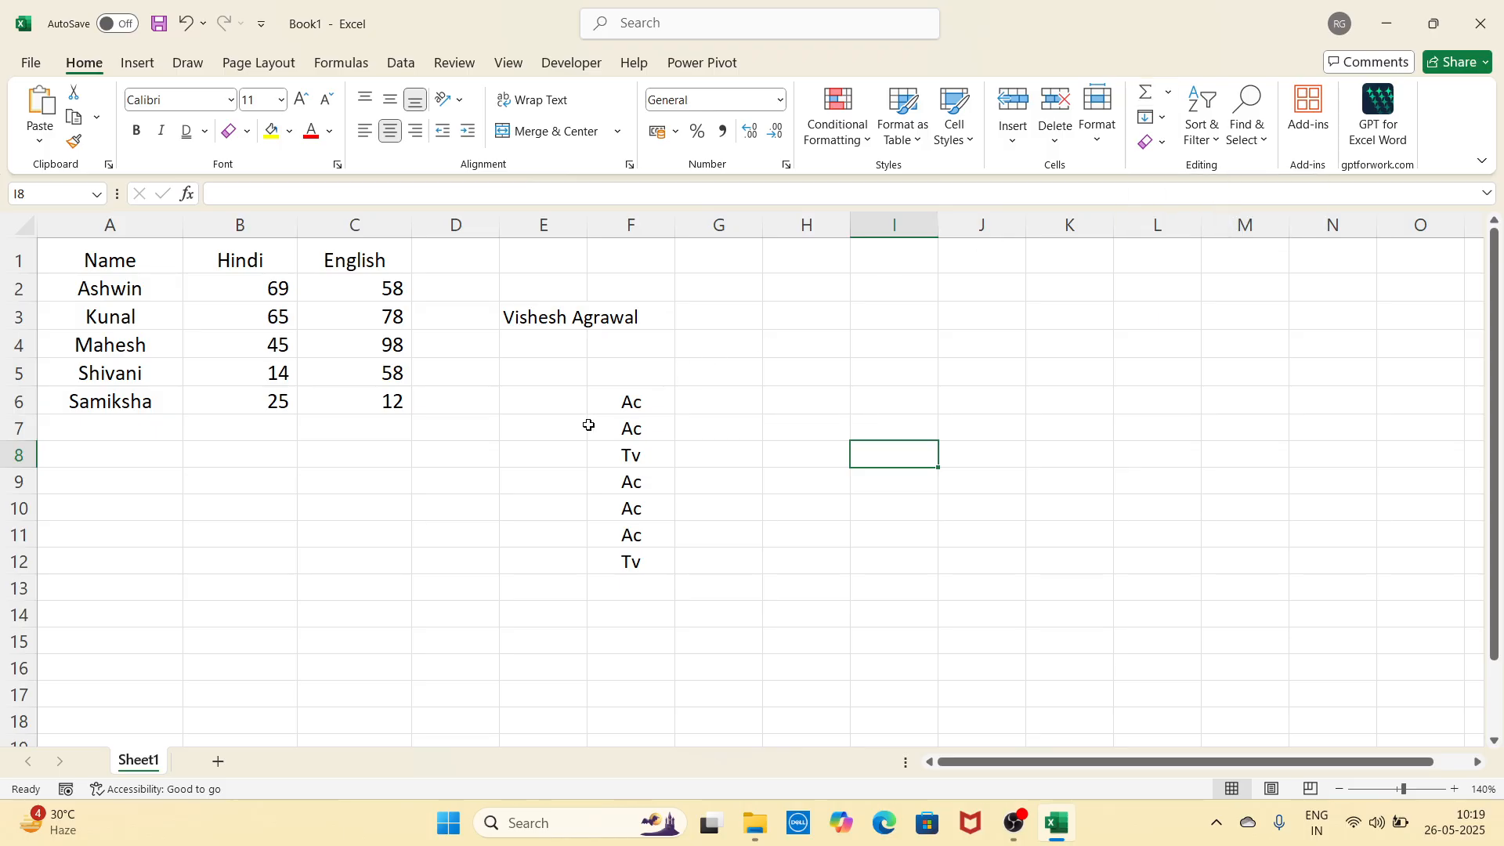
{"action": "left_click", "coordinate": [415, 481]}
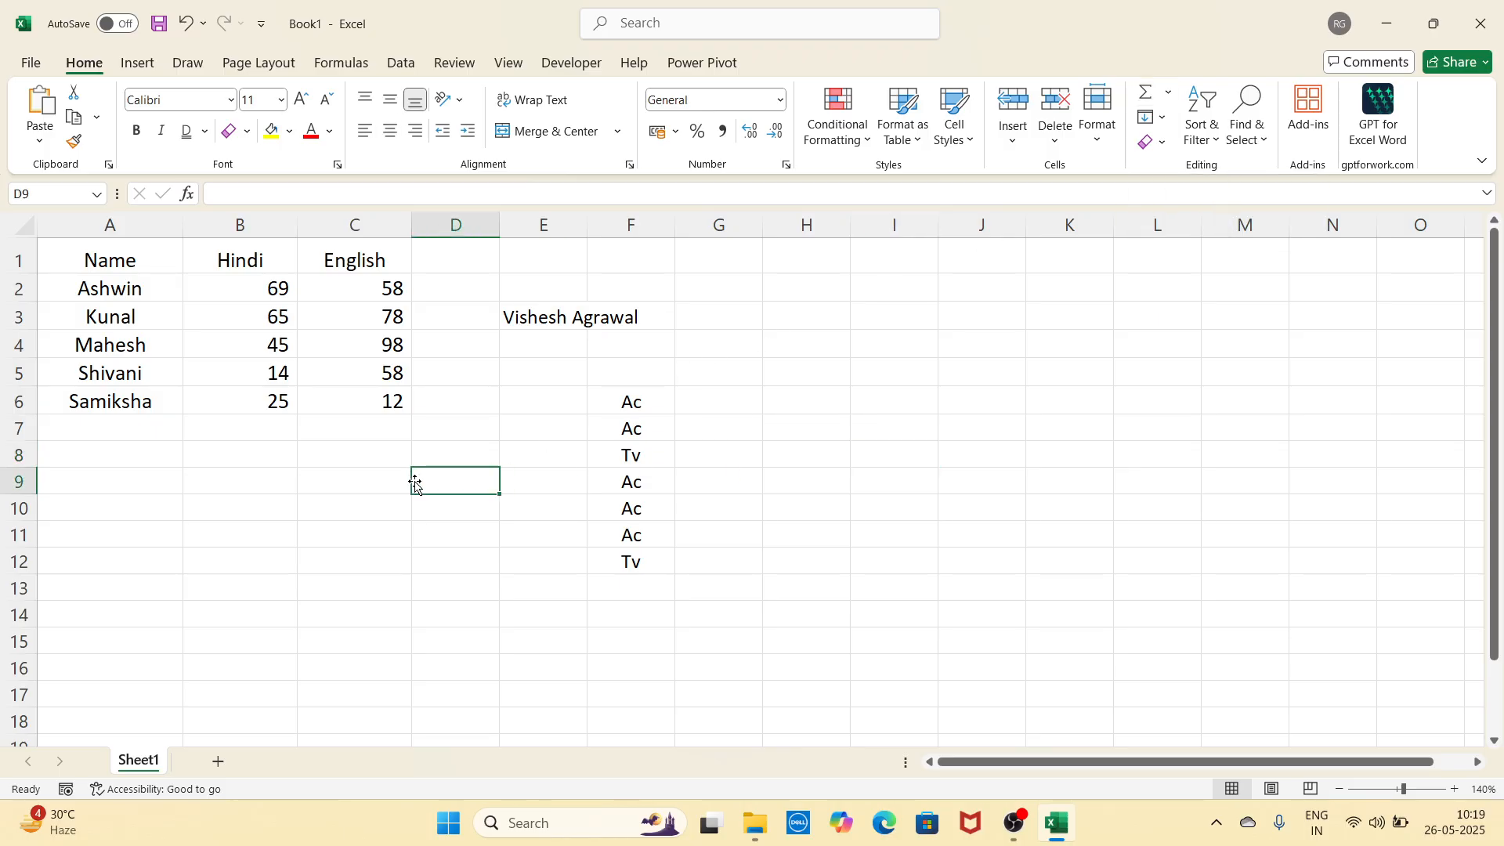
Step: AutoSum the English marks into C7 and Ashwin's row total into D2
{"action": "left_click", "coordinate": [377, 430]}
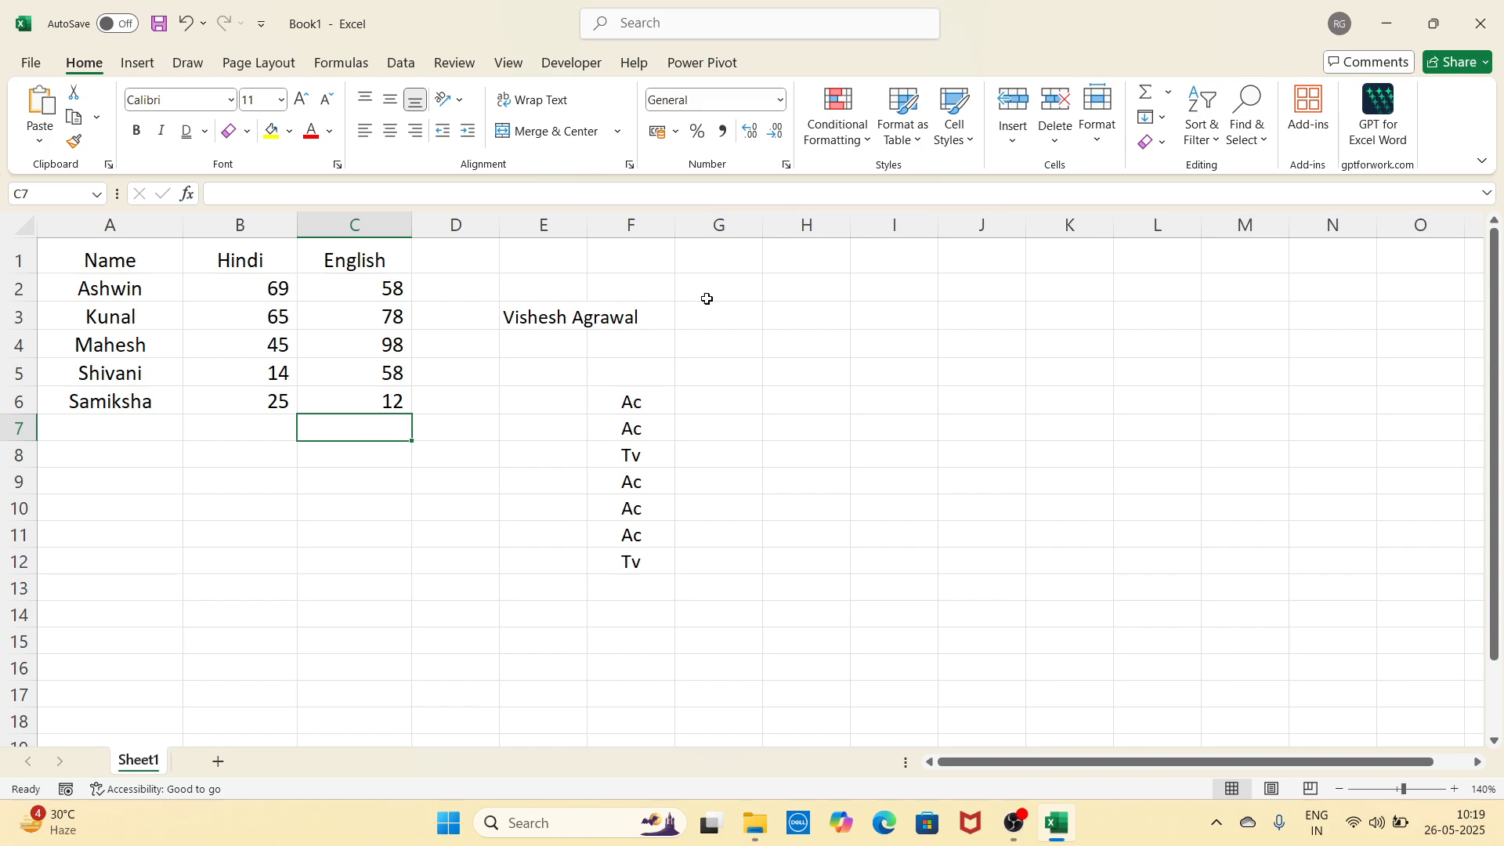
{"action": "left_click", "coordinate": [1145, 92]}
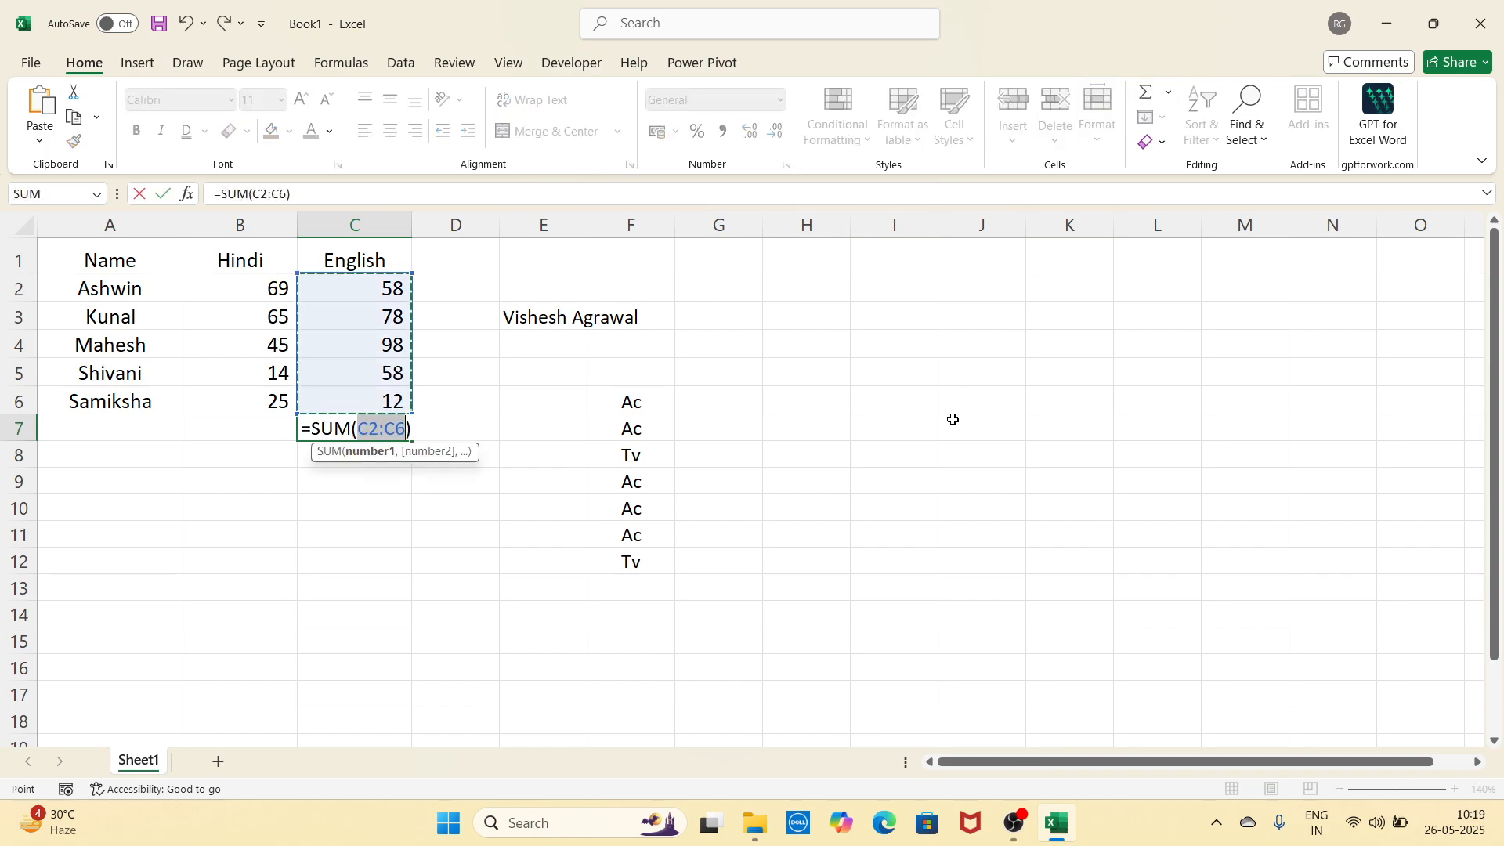
{"action": "key", "text": "Return"}
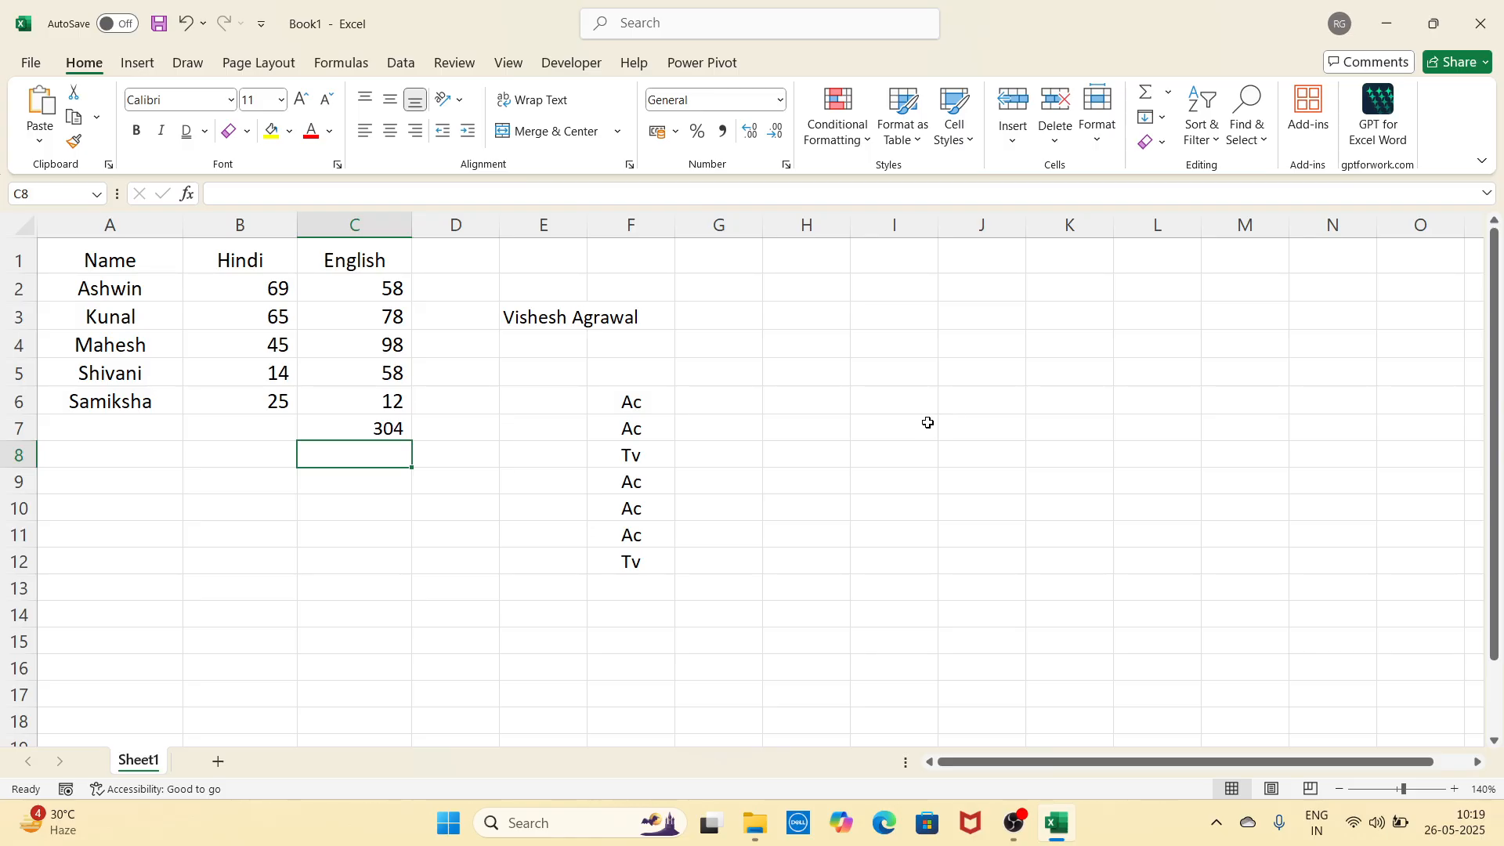
{"action": "left_click", "coordinate": [462, 289]}
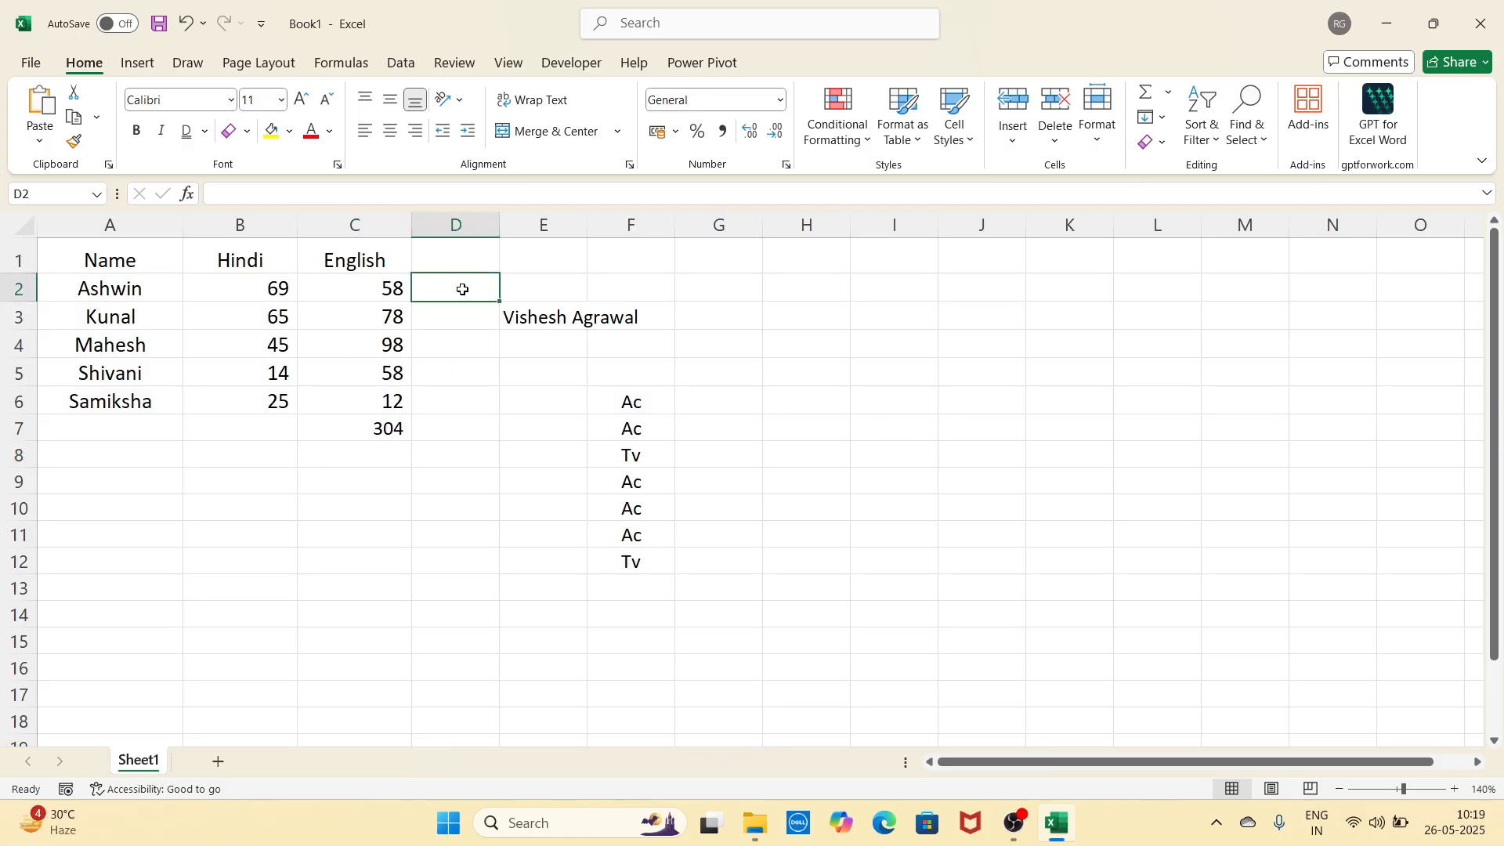
{"action": "left_click", "coordinate": [1143, 104]}
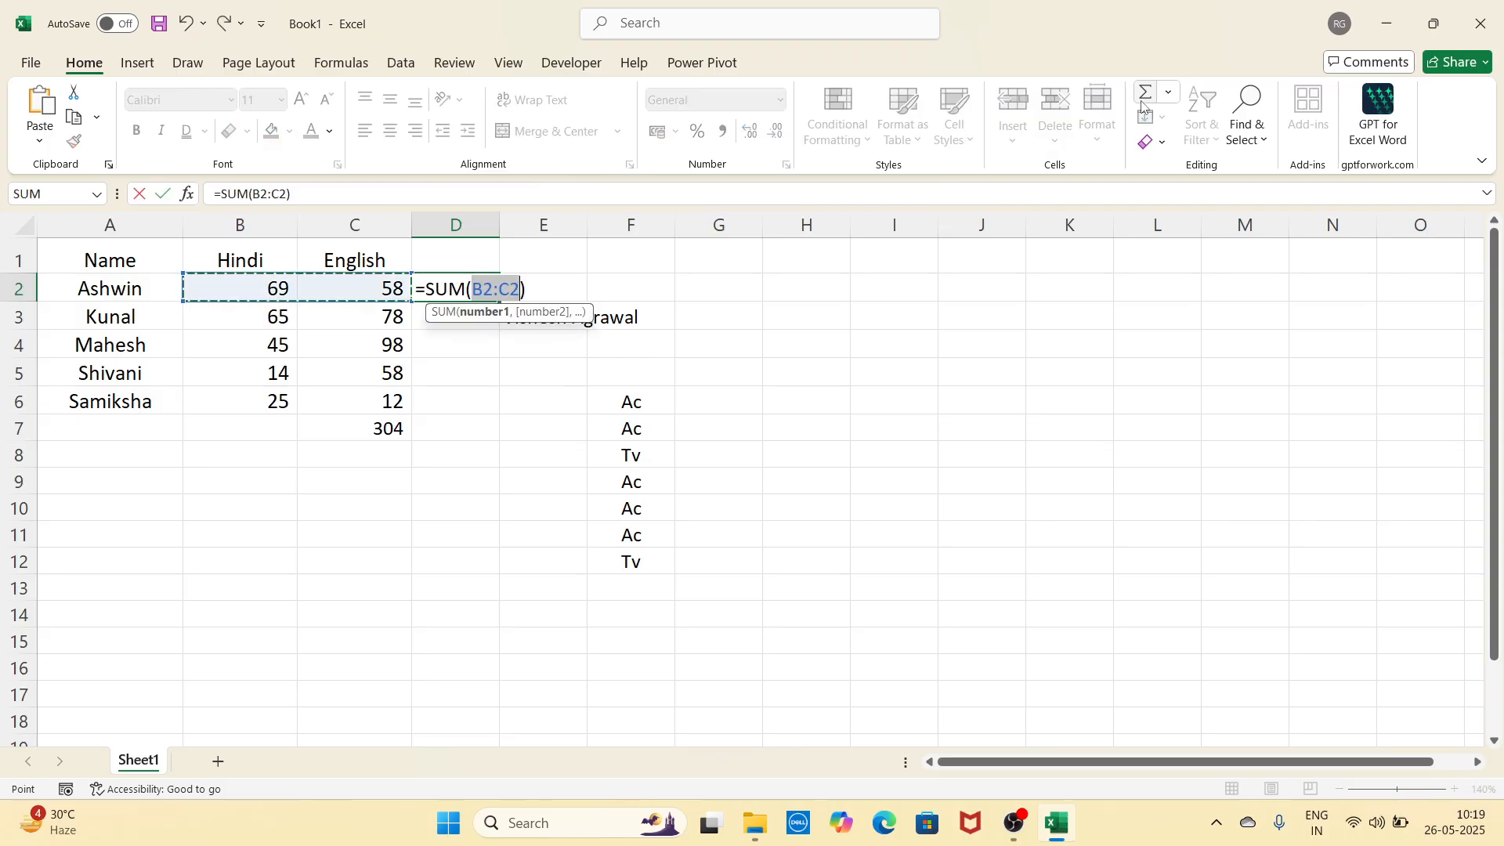
{"action": "key", "text": "Return"}
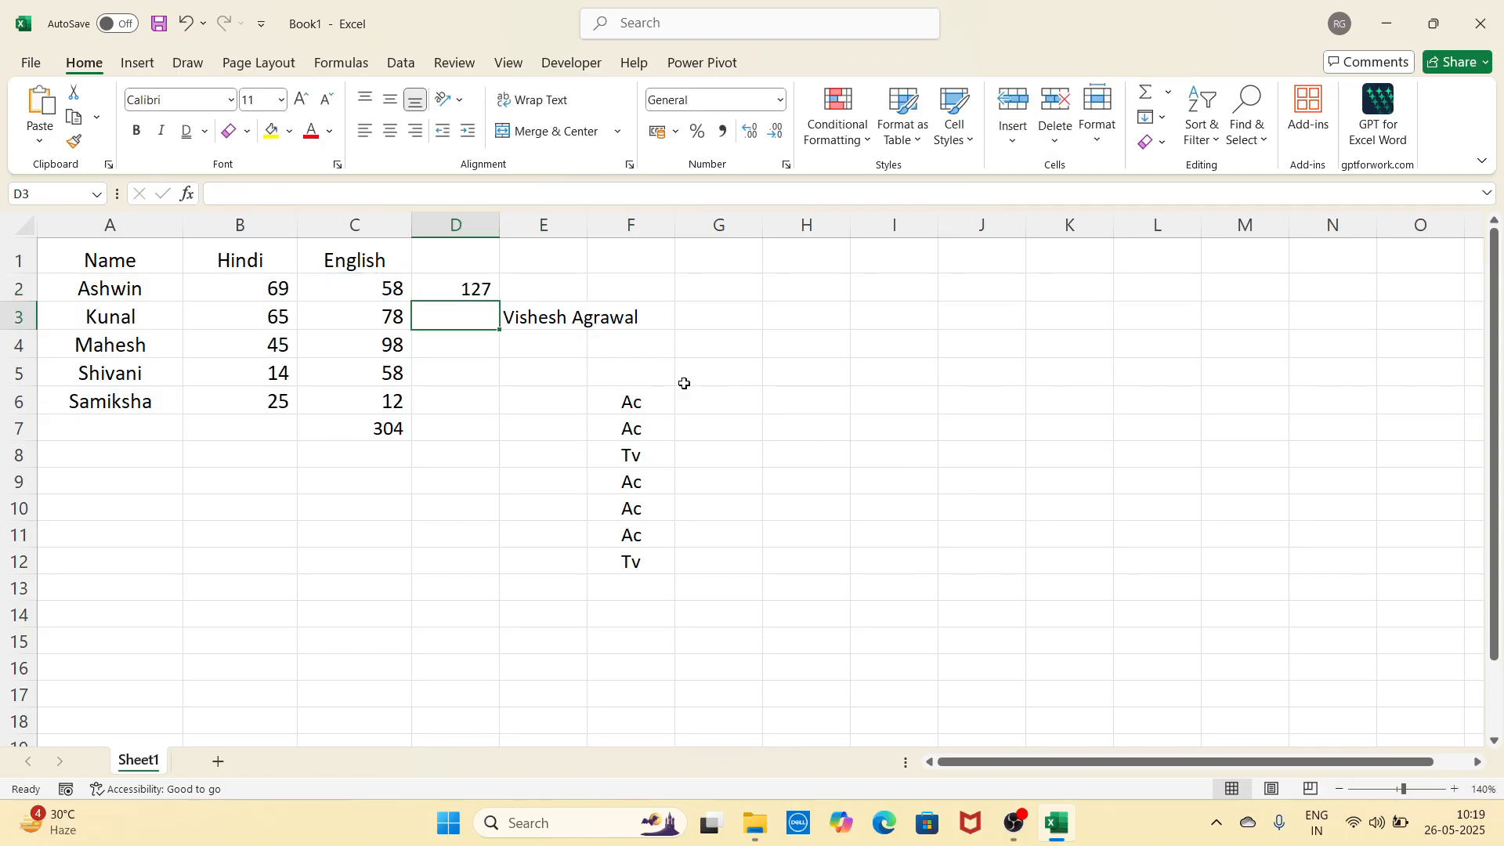
Step: Undo both totals and select the Ac and Tv list in column F
{"action": "left_click", "coordinate": [486, 294]}
{"action": "key", "text": "ctrl+z"}
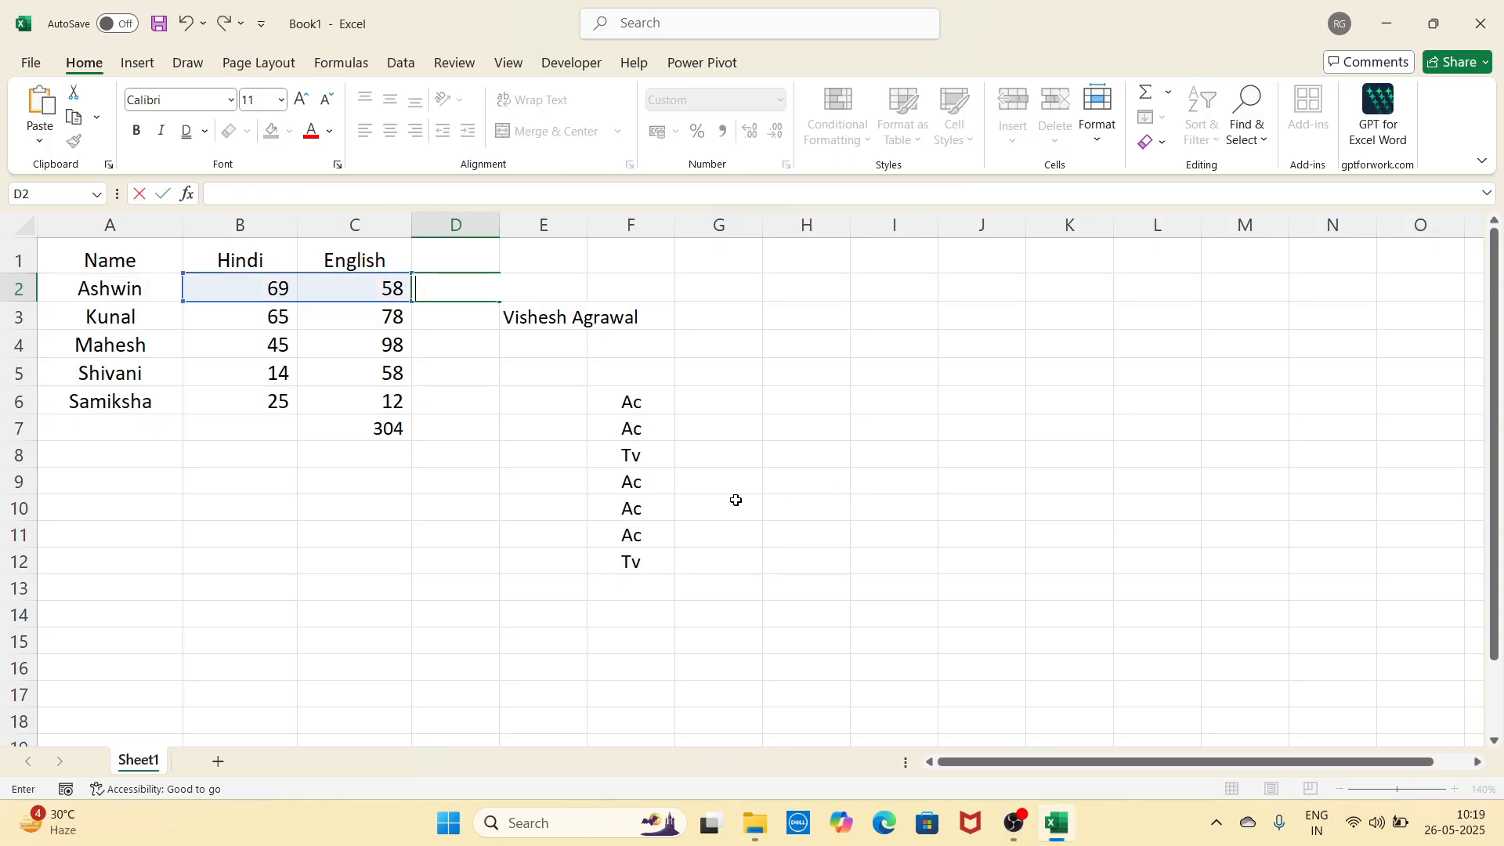
{"action": "key", "text": "ctrl+z"}
{"action": "left_click", "coordinate": [896, 474]}
{"action": "left_click", "coordinate": [928, 550]}
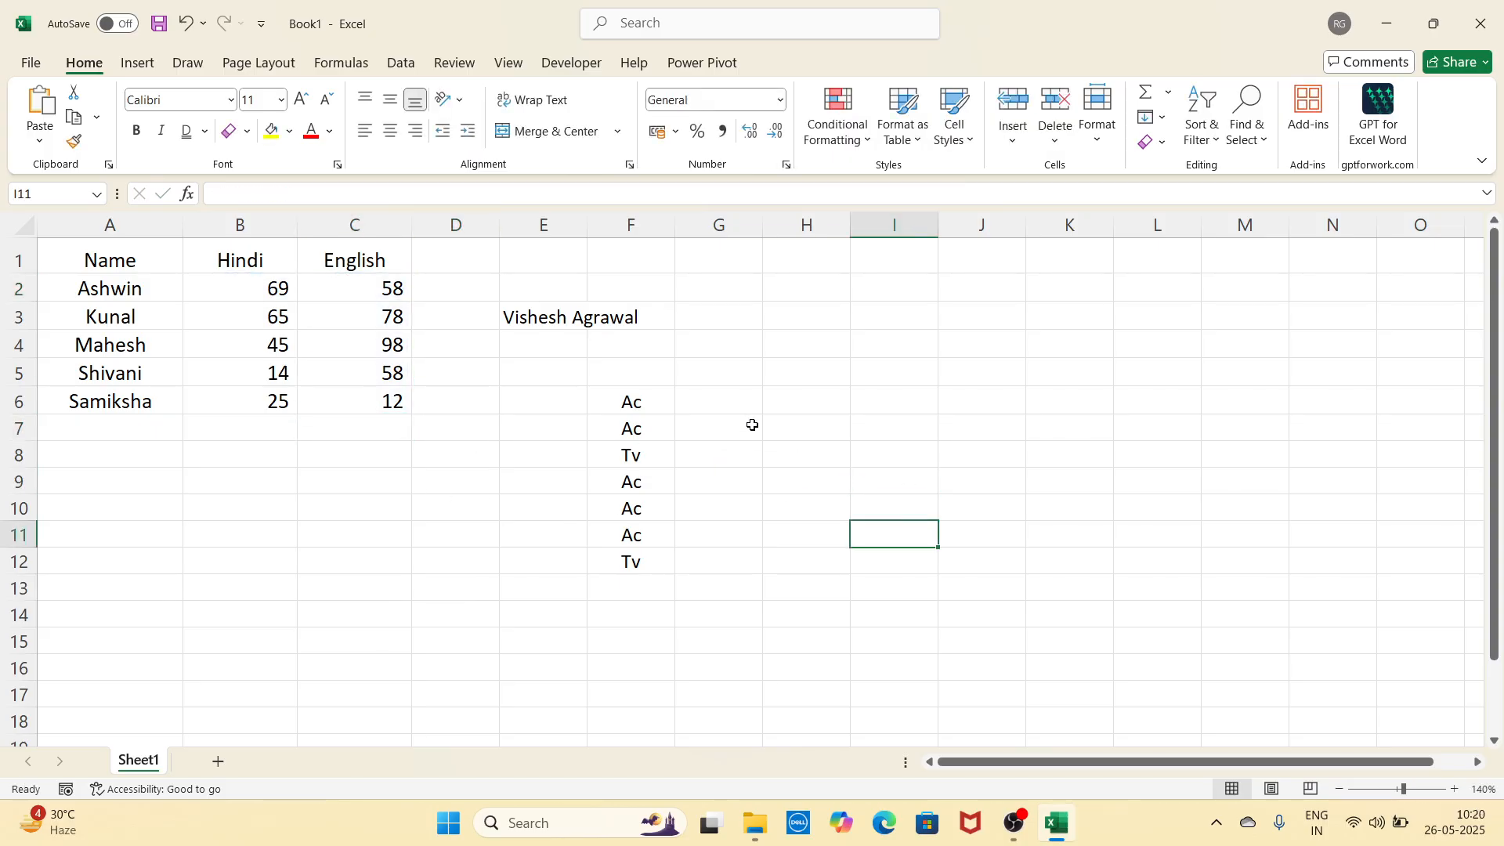
{"action": "left_click_drag", "start_coordinate": [641, 372], "coordinate": [653, 597]}
Step: Delete the Ac/Tv list from column F and the name from E3
{"action": "key", "text": "Delete"}
{"action": "left_click", "coordinate": [793, 532]}
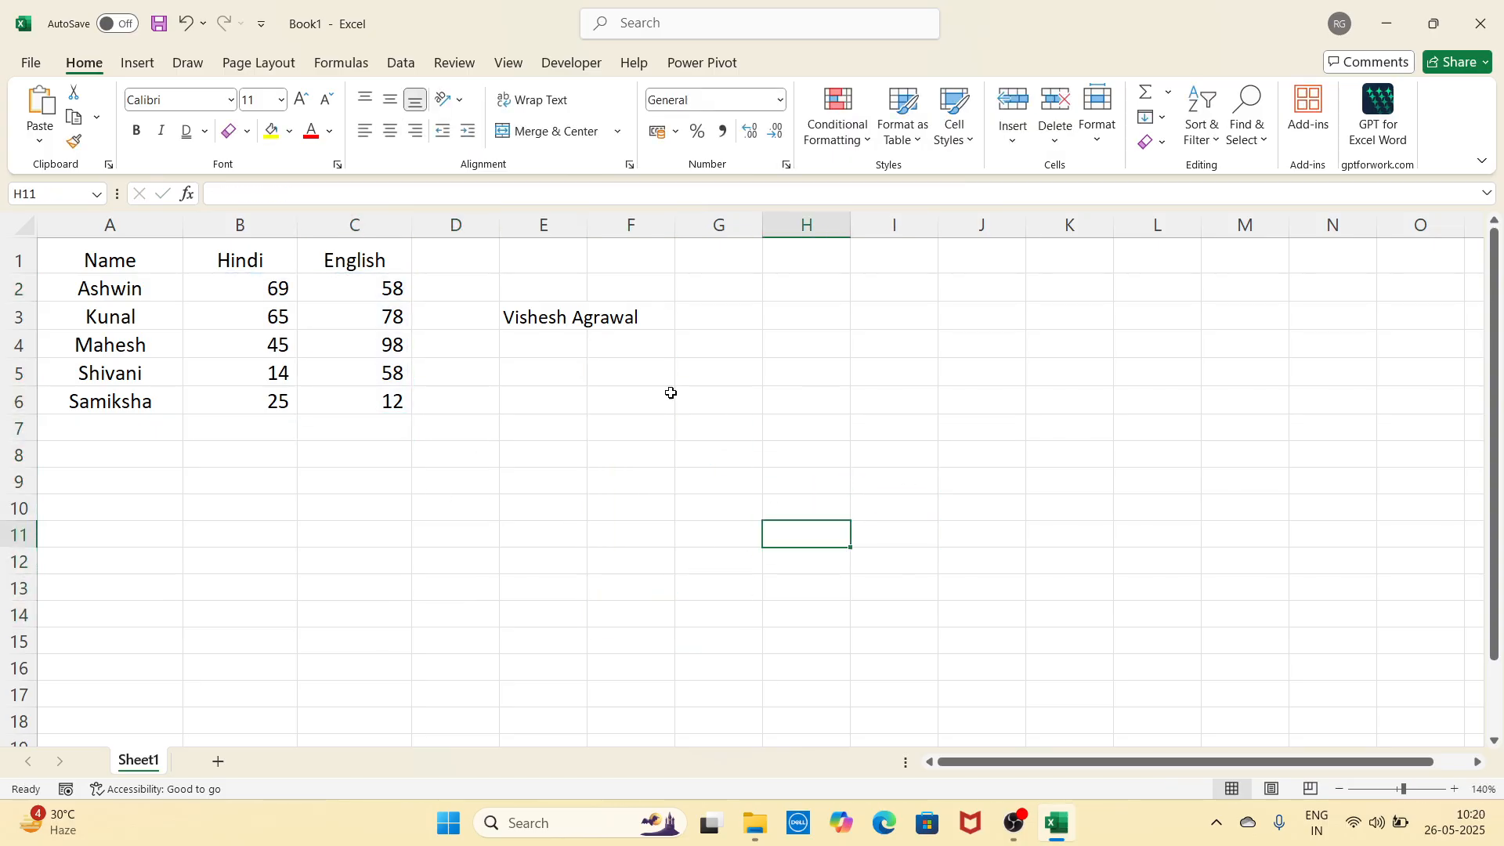
{"action": "left_click", "coordinate": [531, 322]}
{"action": "key", "text": "Delete"}
Step: Enter AC in cell G6
{"action": "left_click", "coordinate": [790, 406]}
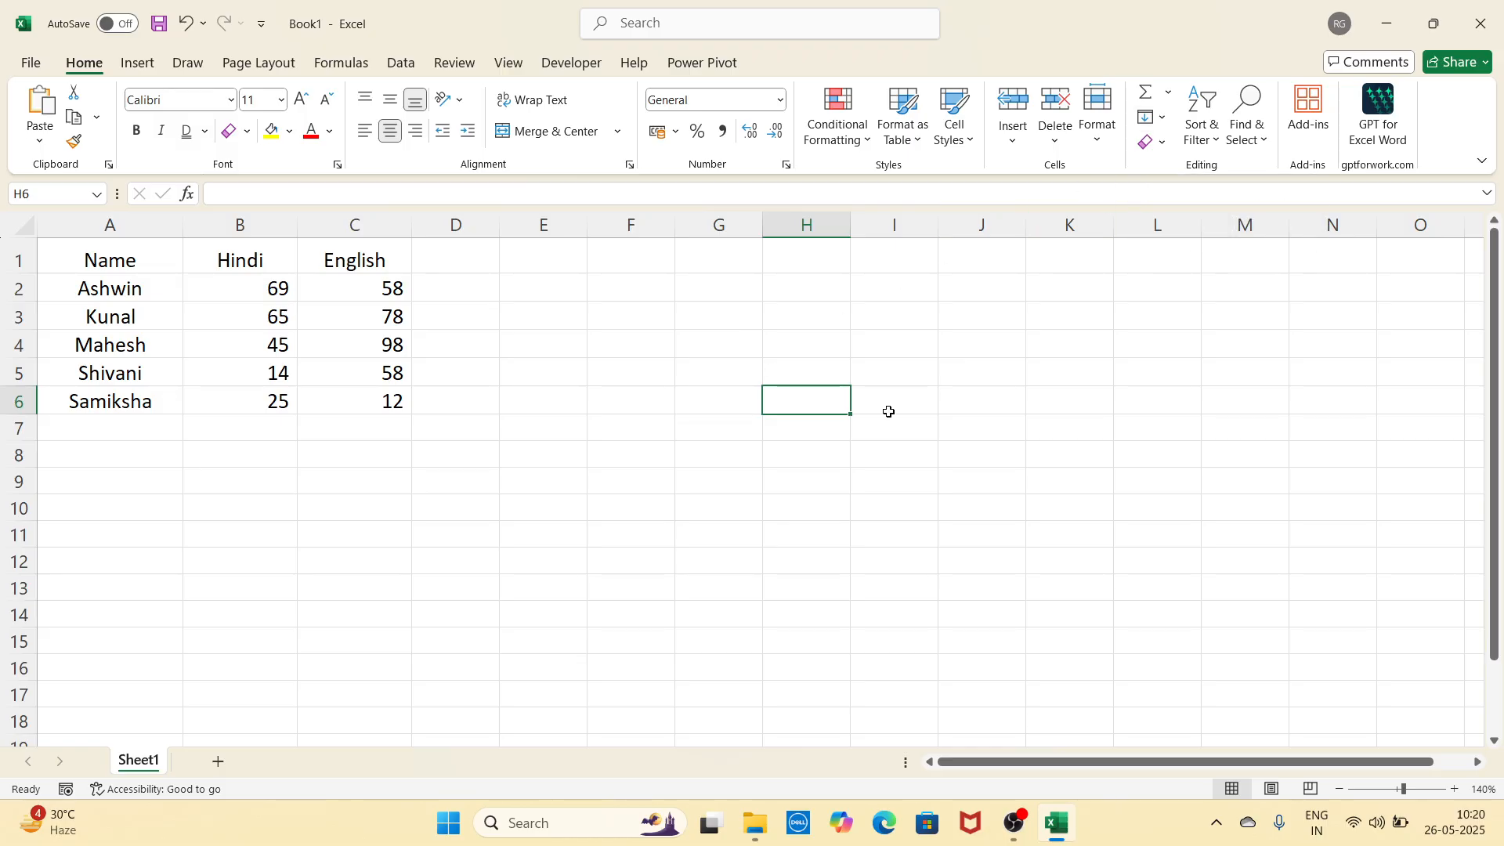
{"action": "key", "text": "Down"}
{"action": "key", "text": "Down"}
{"action": "left_click", "coordinate": [698, 383]}
{"action": "left_click", "coordinate": [702, 410]}
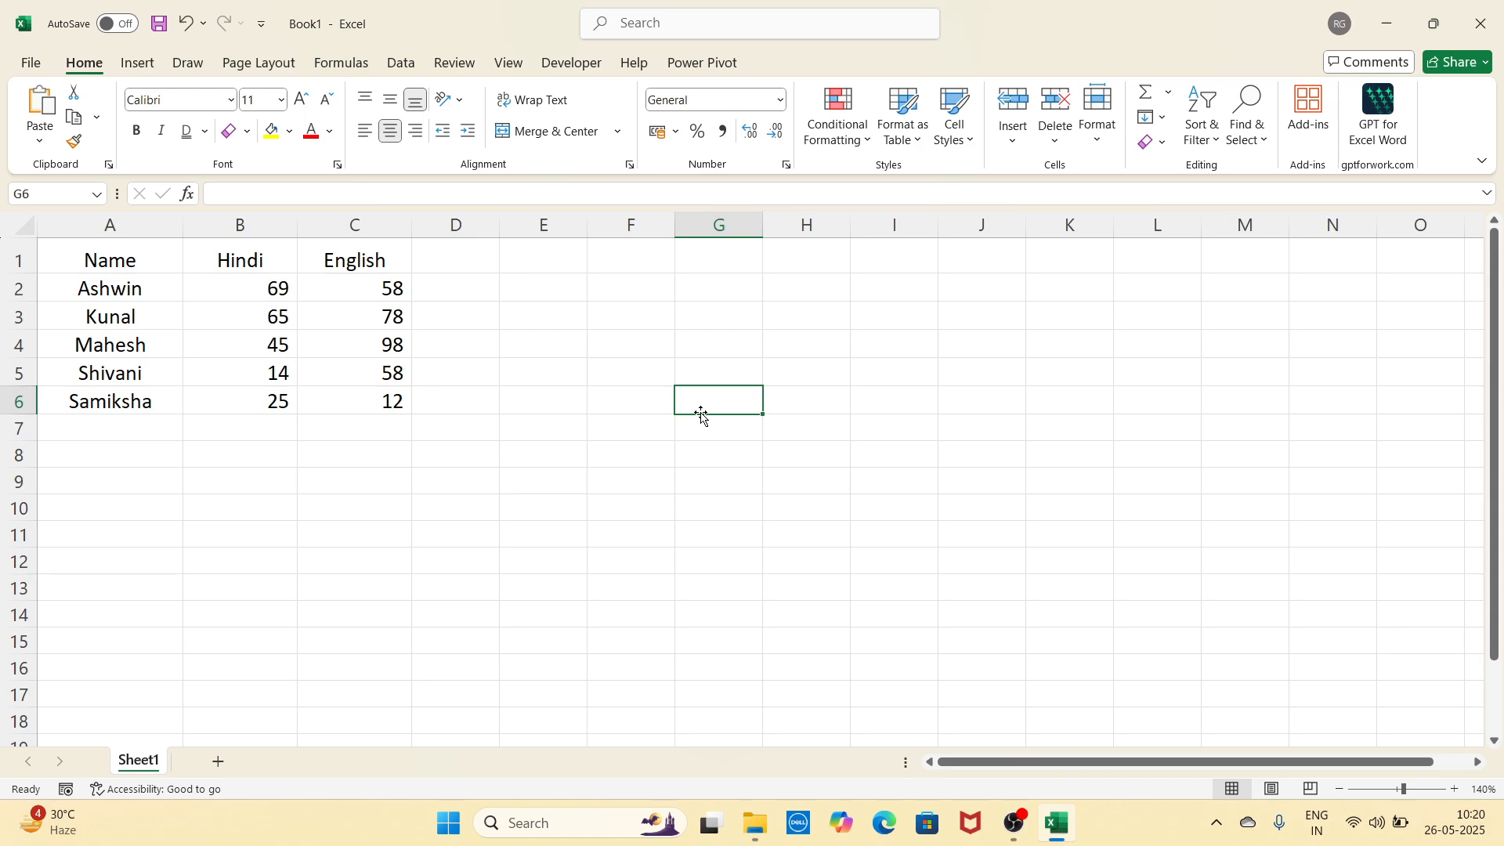
{"action": "type", "text": "AC"}
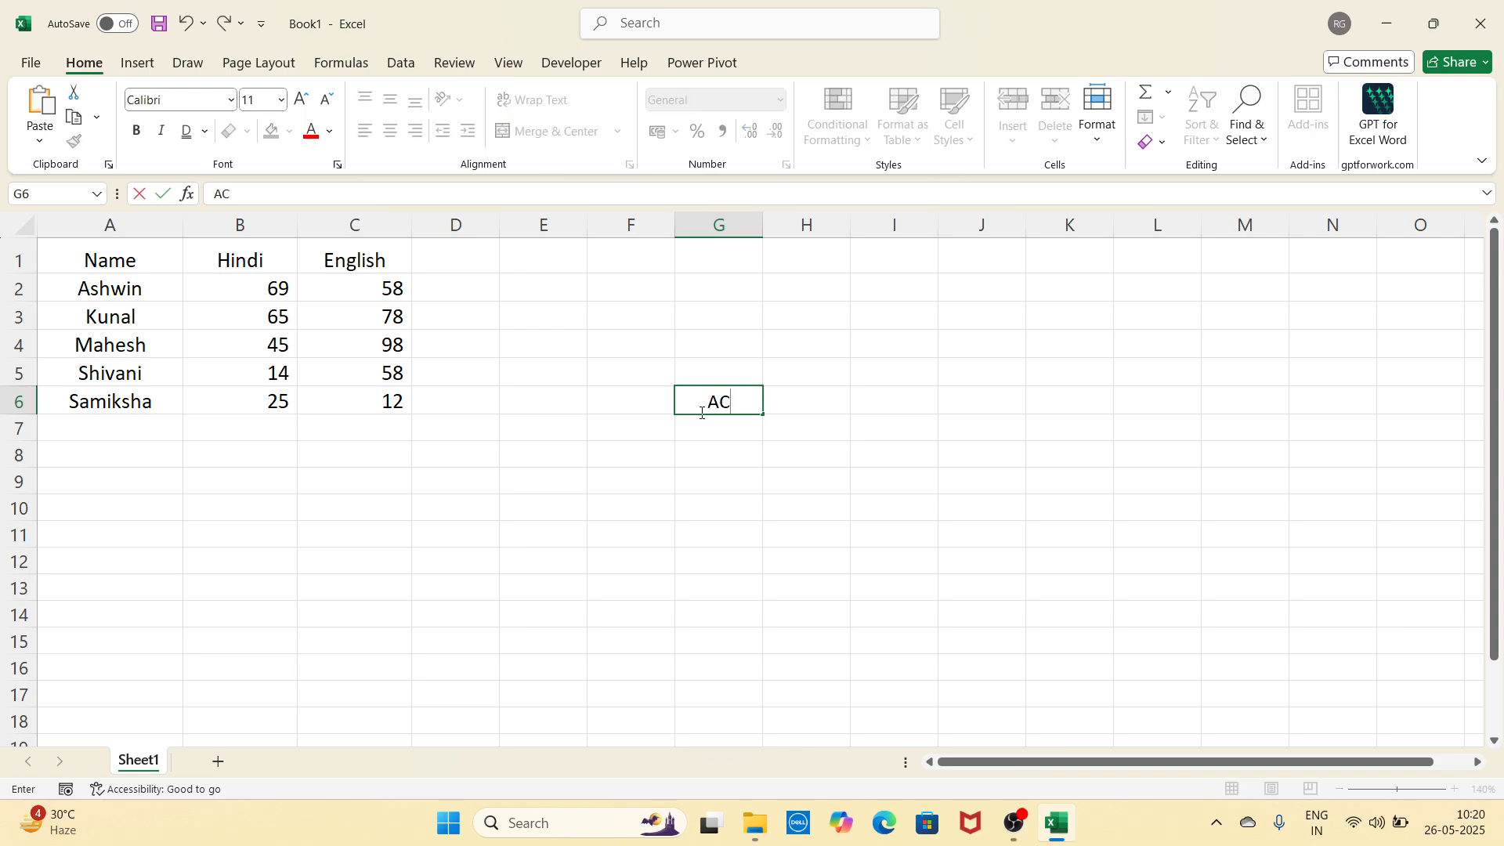
{"action": "left_click", "coordinate": [893, 423]}
Step: Fill AC down through G6:G16, undo it, and select G6:M6
{"action": "left_click_drag", "start_coordinate": [718, 401], "coordinate": [731, 659]}
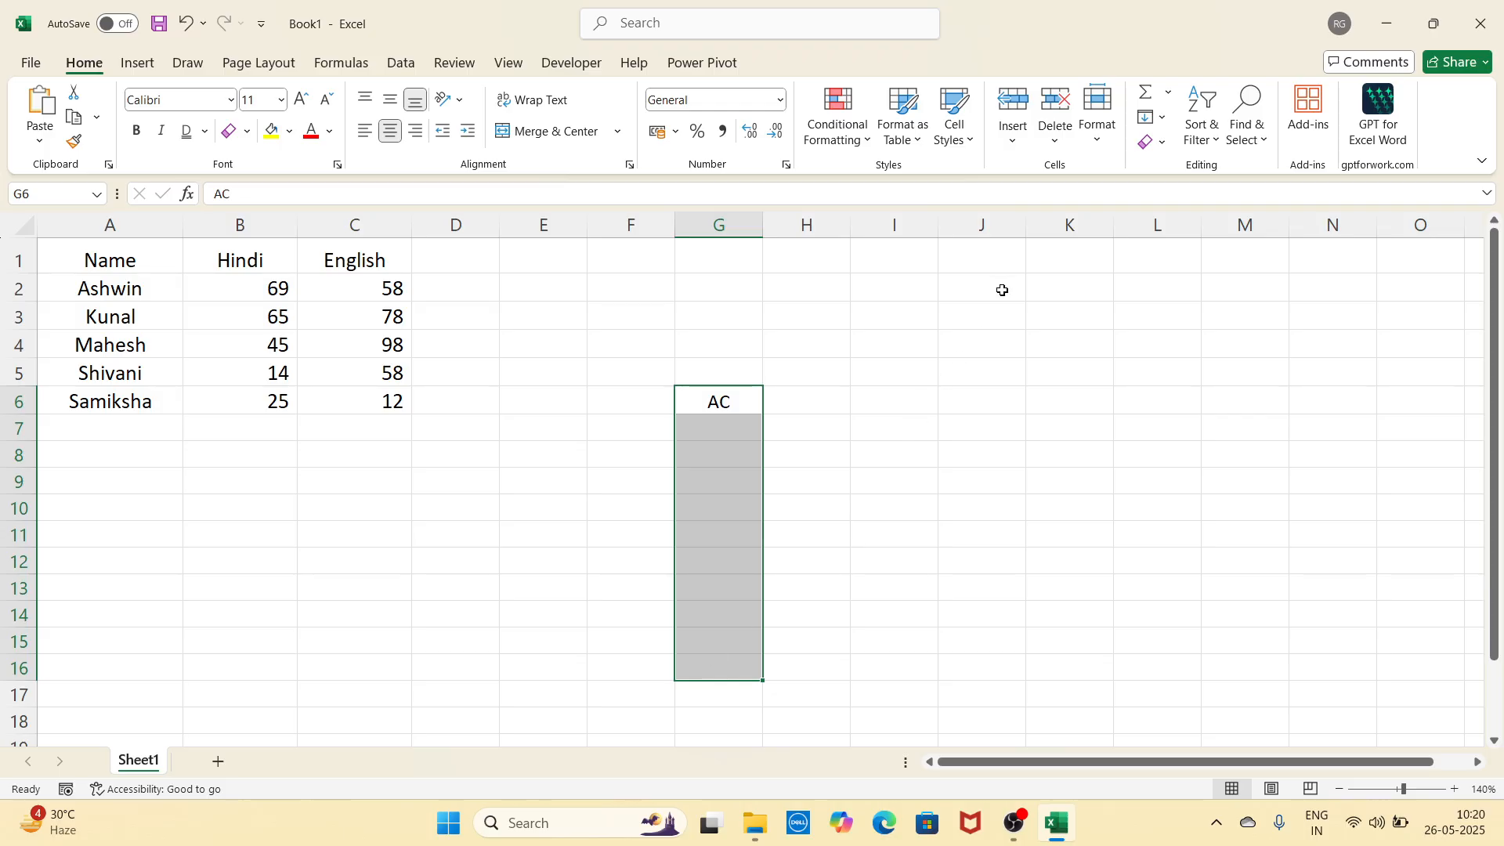
{"action": "left_click", "coordinate": [1149, 118]}
{"action": "left_click", "coordinate": [1187, 144]}
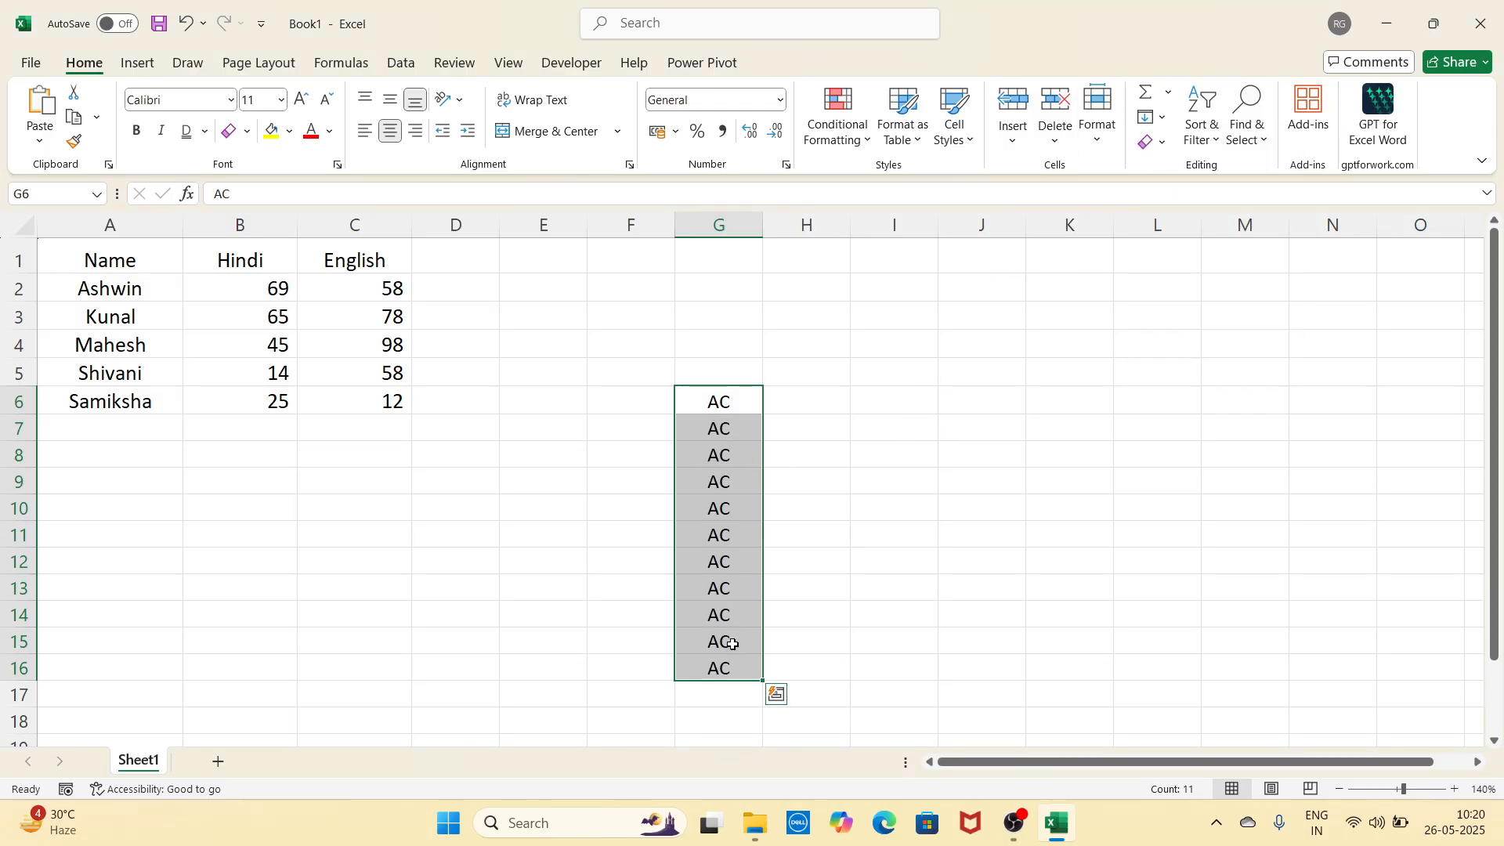
{"action": "key", "text": "ctrl+z"}
{"action": "left_click_drag", "start_coordinate": [743, 401], "coordinate": [1209, 411]}
{"action": "left_click", "coordinate": [1150, 117]}
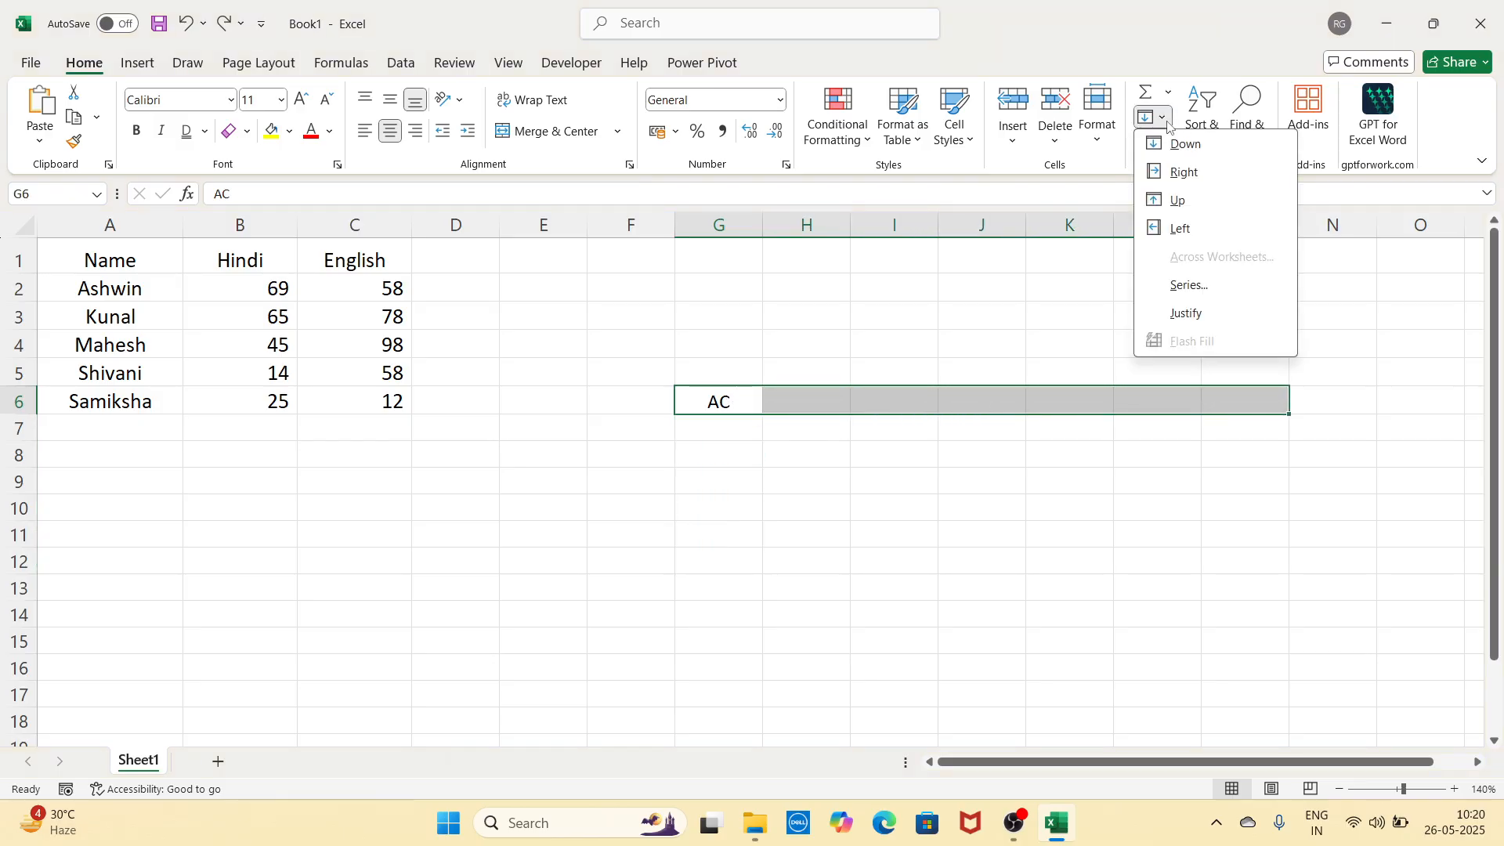
{"action": "left_click", "coordinate": [1182, 173]}
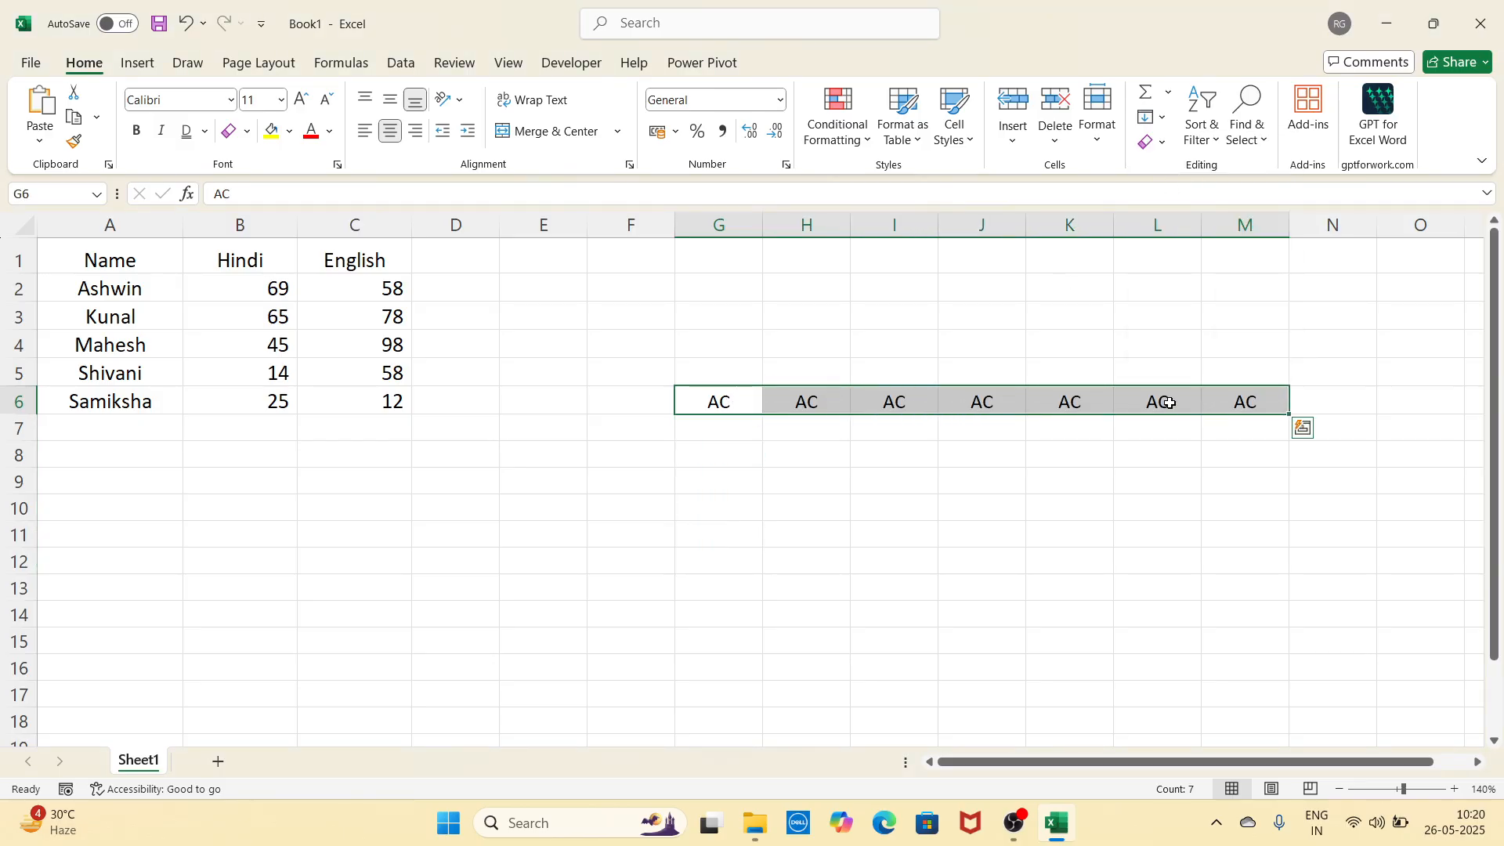
{"action": "key", "text": "ctrl+z"}
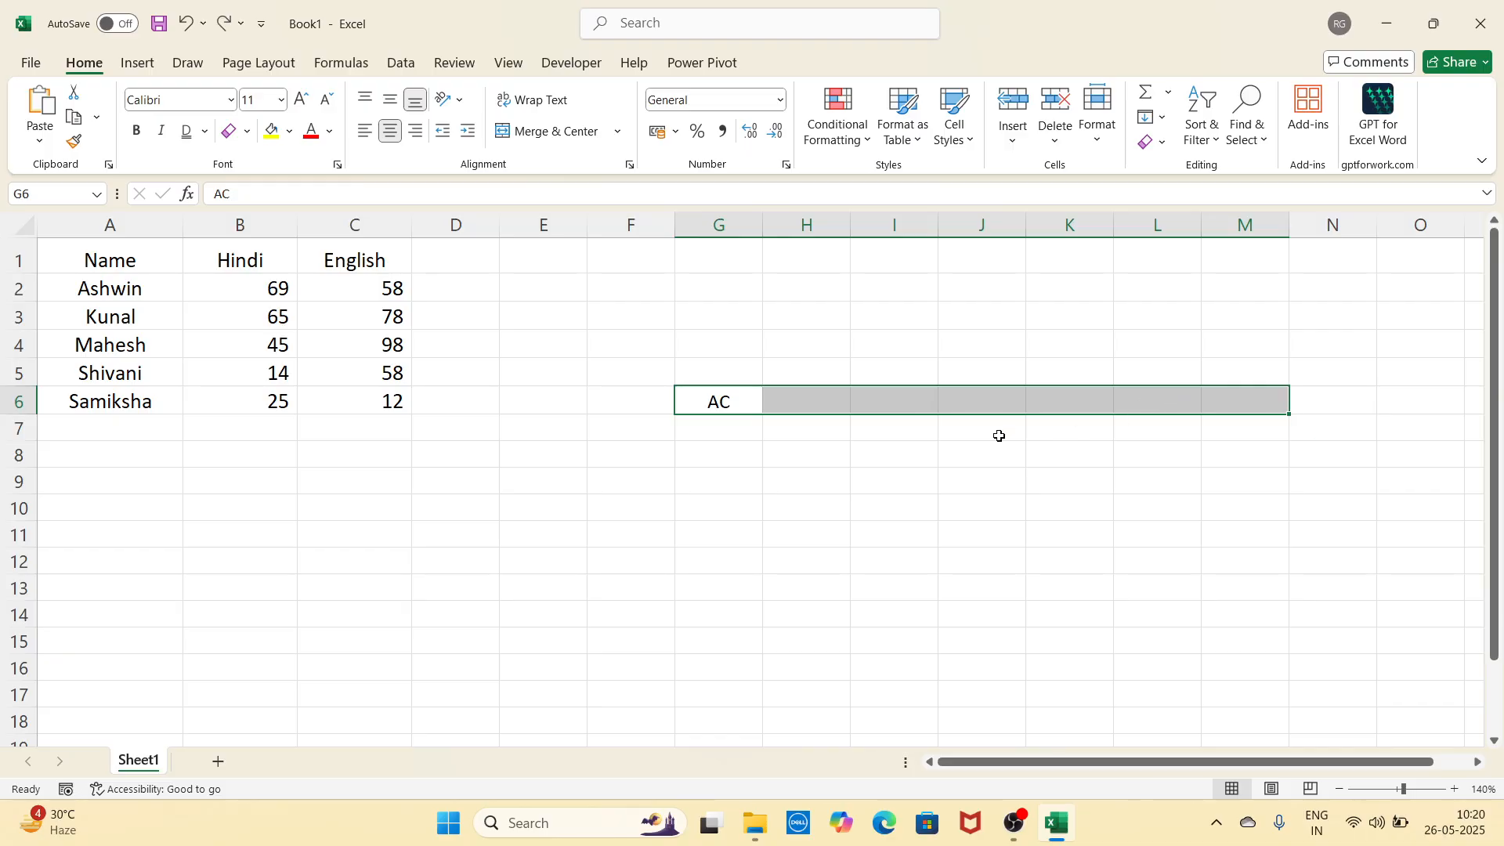
{"action": "left_click", "coordinate": [924, 449]}
{"action": "left_click_drag", "start_coordinate": [729, 402], "coordinate": [731, 259]}
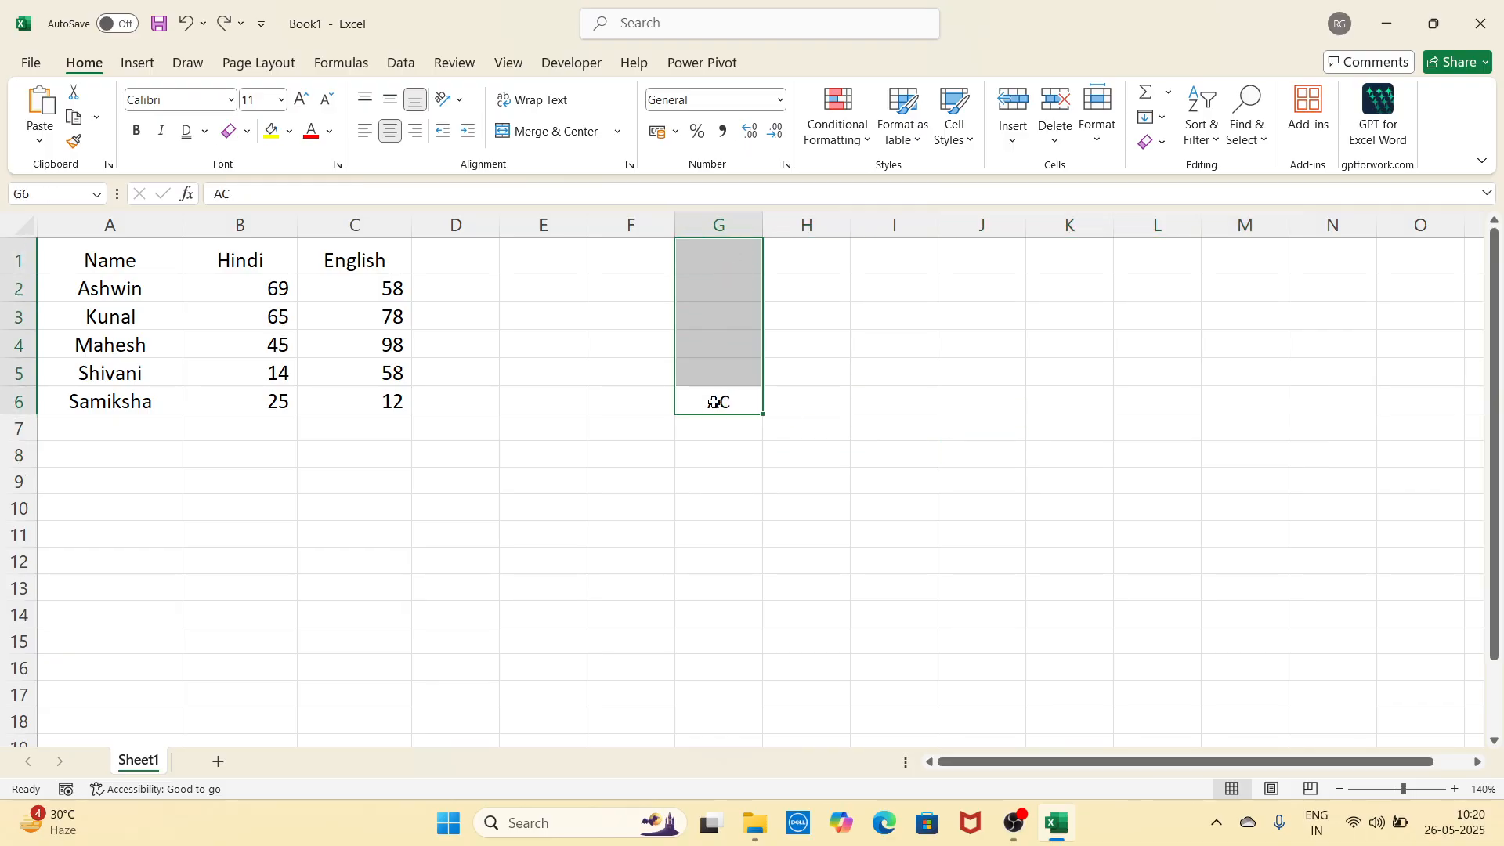
{"action": "left_click_drag", "start_coordinate": [714, 402], "coordinate": [509, 417]}
{"action": "left_click", "coordinate": [971, 475]}
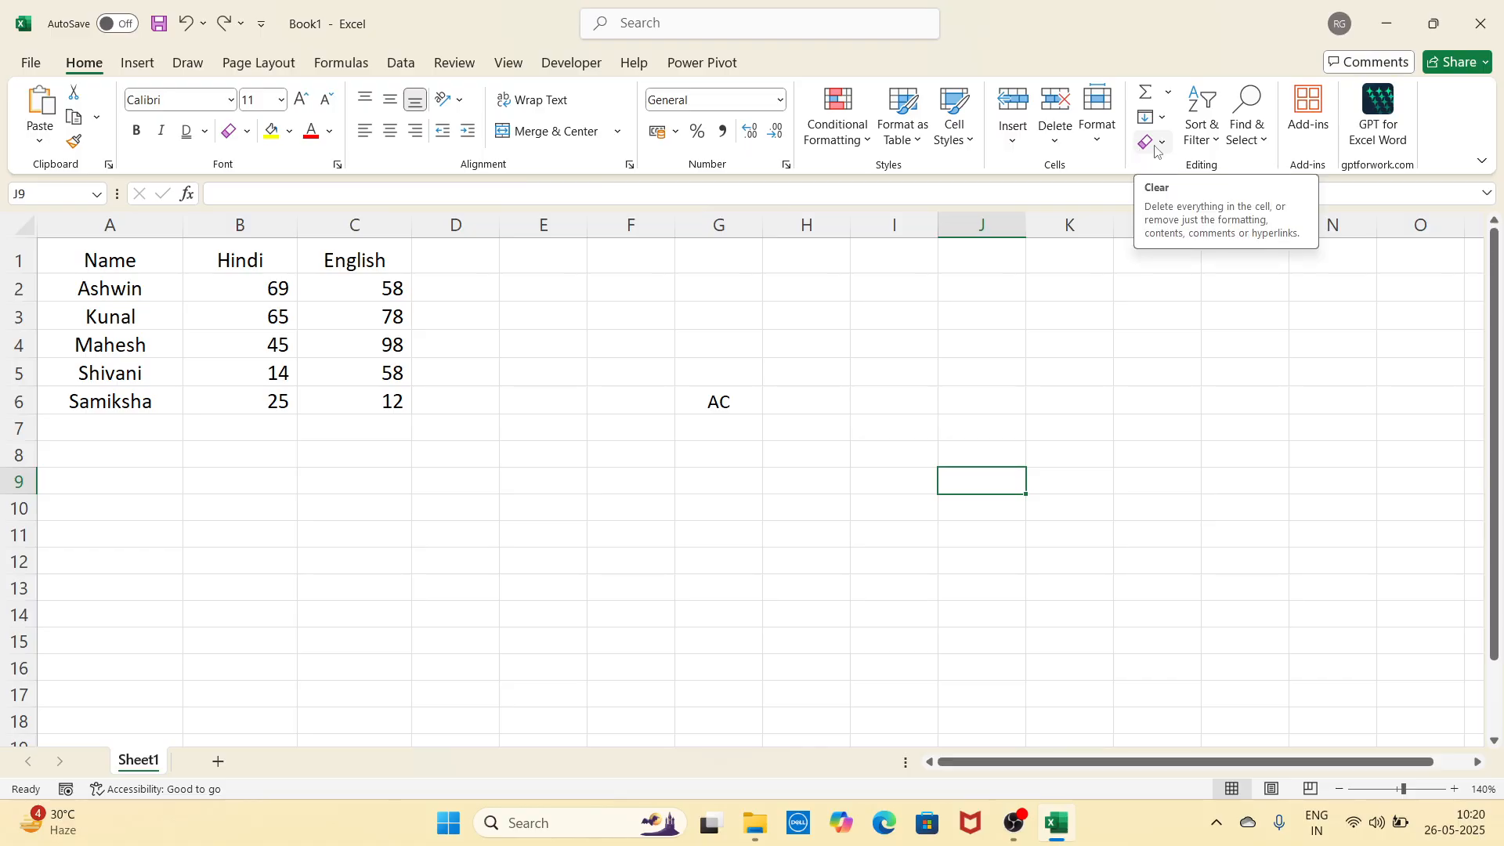
Step: Apply All Borders, yellow fill, red font colour and bold to A1:C6
{"action": "left_click", "coordinate": [948, 402]}
{"action": "left_click", "coordinate": [177, 270]}
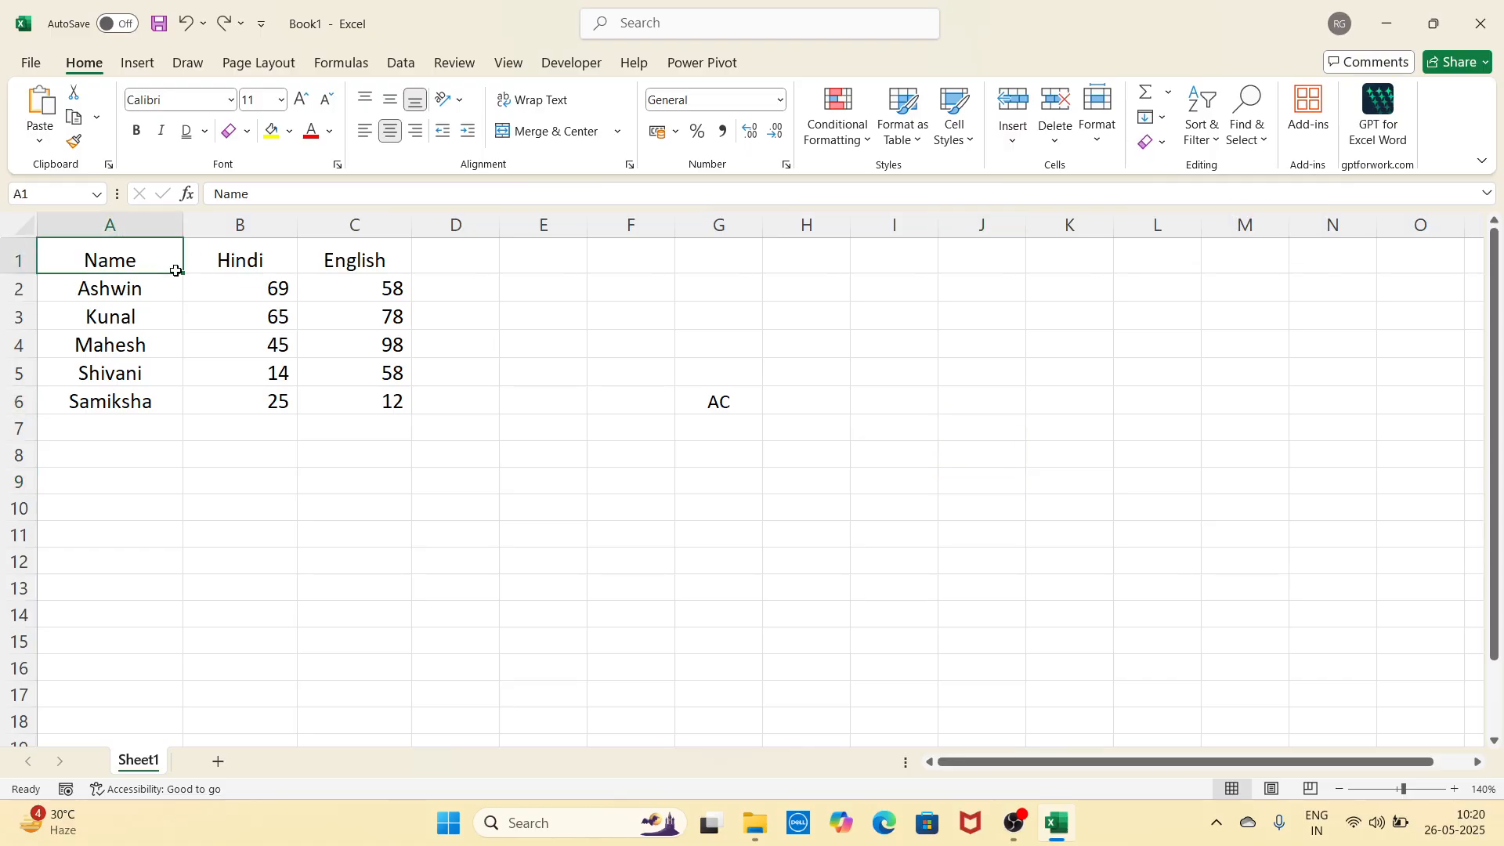
{"action": "left_click_drag", "start_coordinate": [176, 271], "coordinate": [360, 401]}
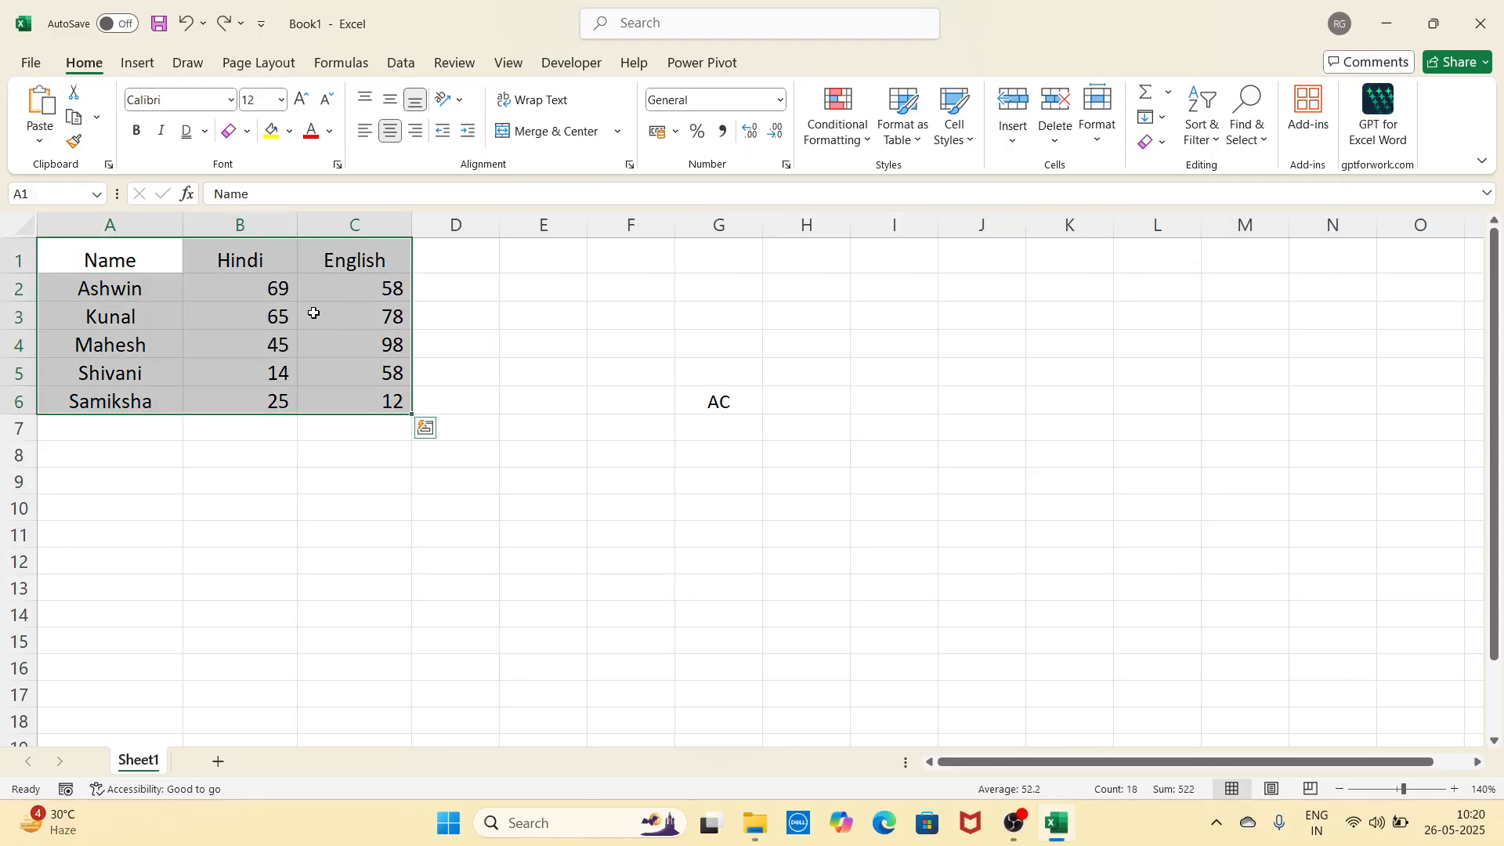
{"action": "left_click", "coordinate": [247, 131]}
{"action": "left_click", "coordinate": [286, 329]}
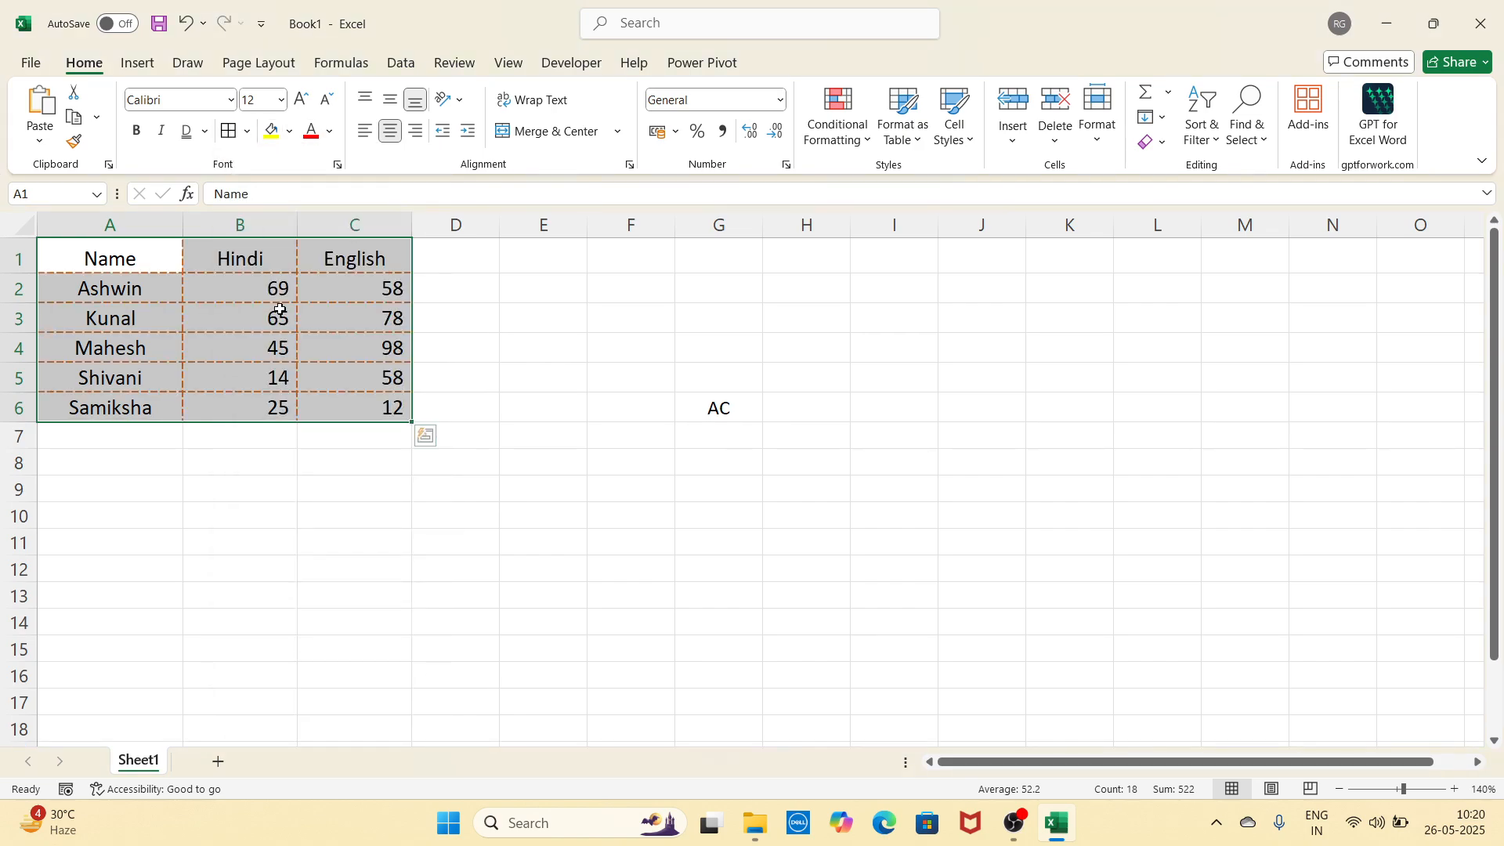
{"action": "left_click", "coordinate": [274, 135]}
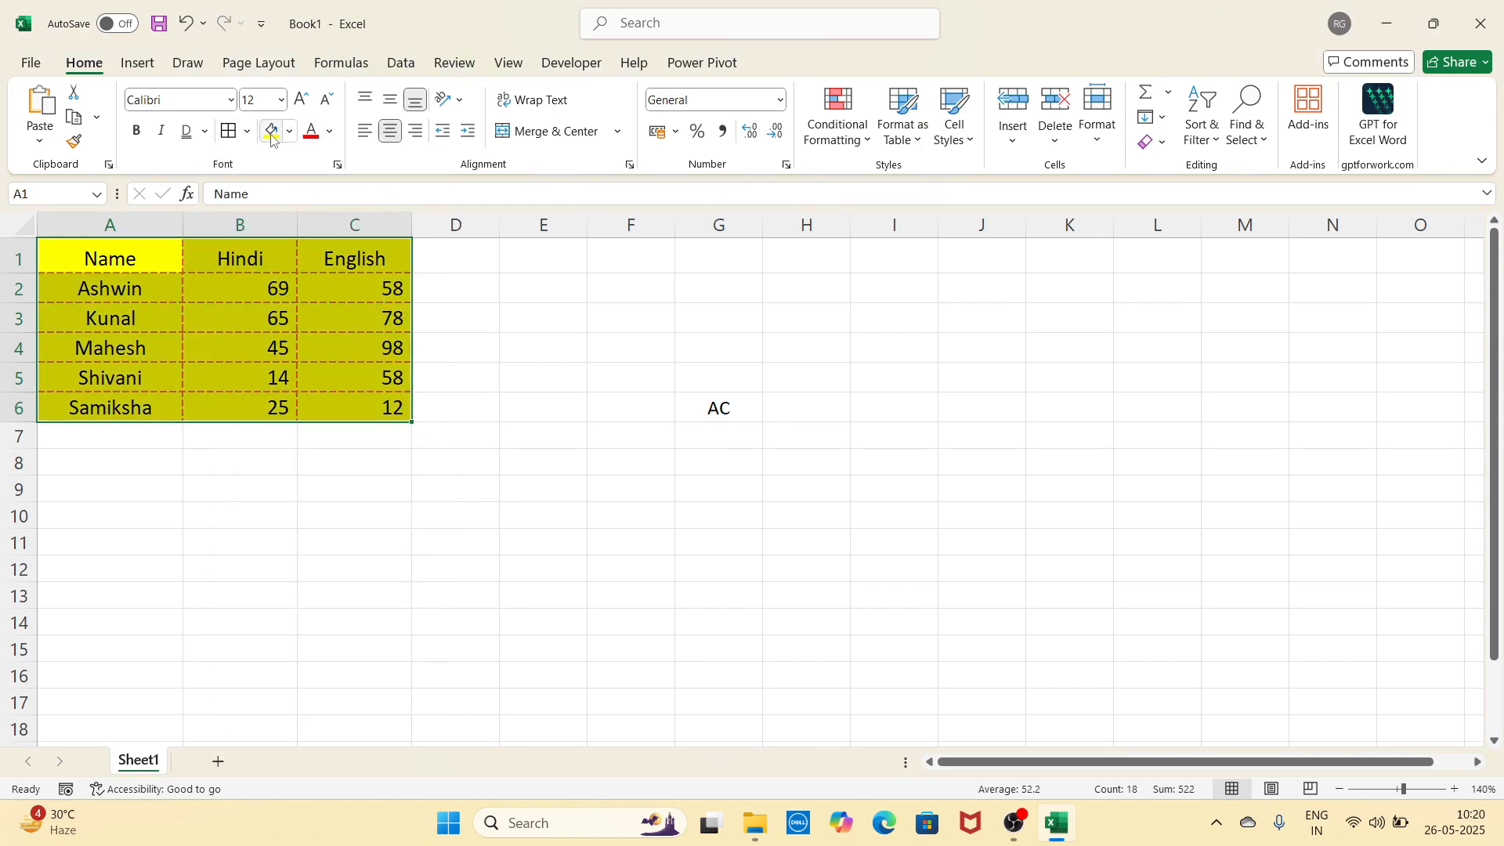
{"action": "left_click", "coordinate": [311, 131]}
{"action": "left_click", "coordinate": [137, 131]}
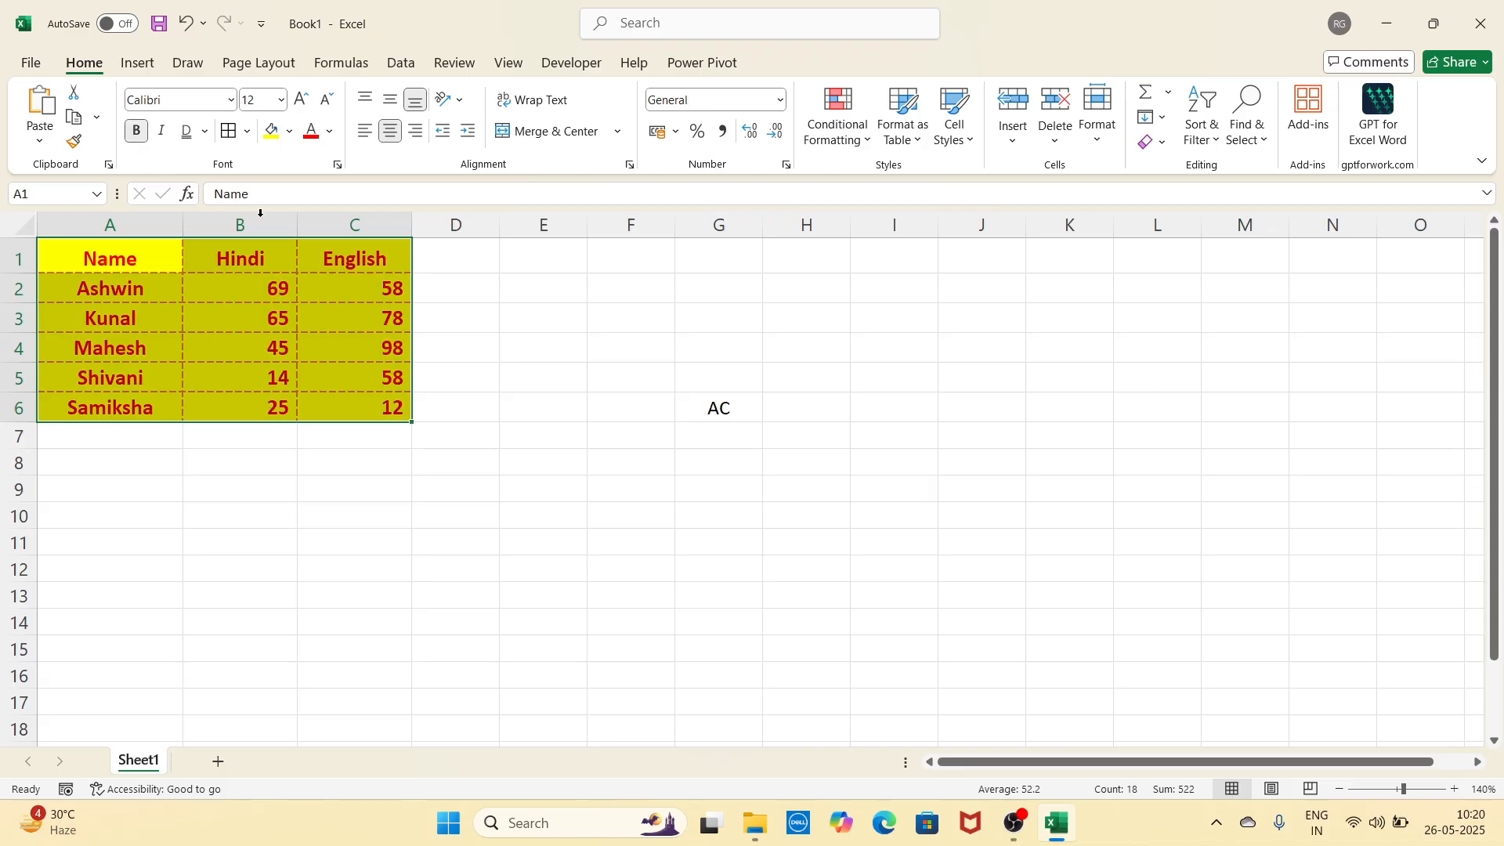
{"action": "left_click", "coordinate": [517, 433]}
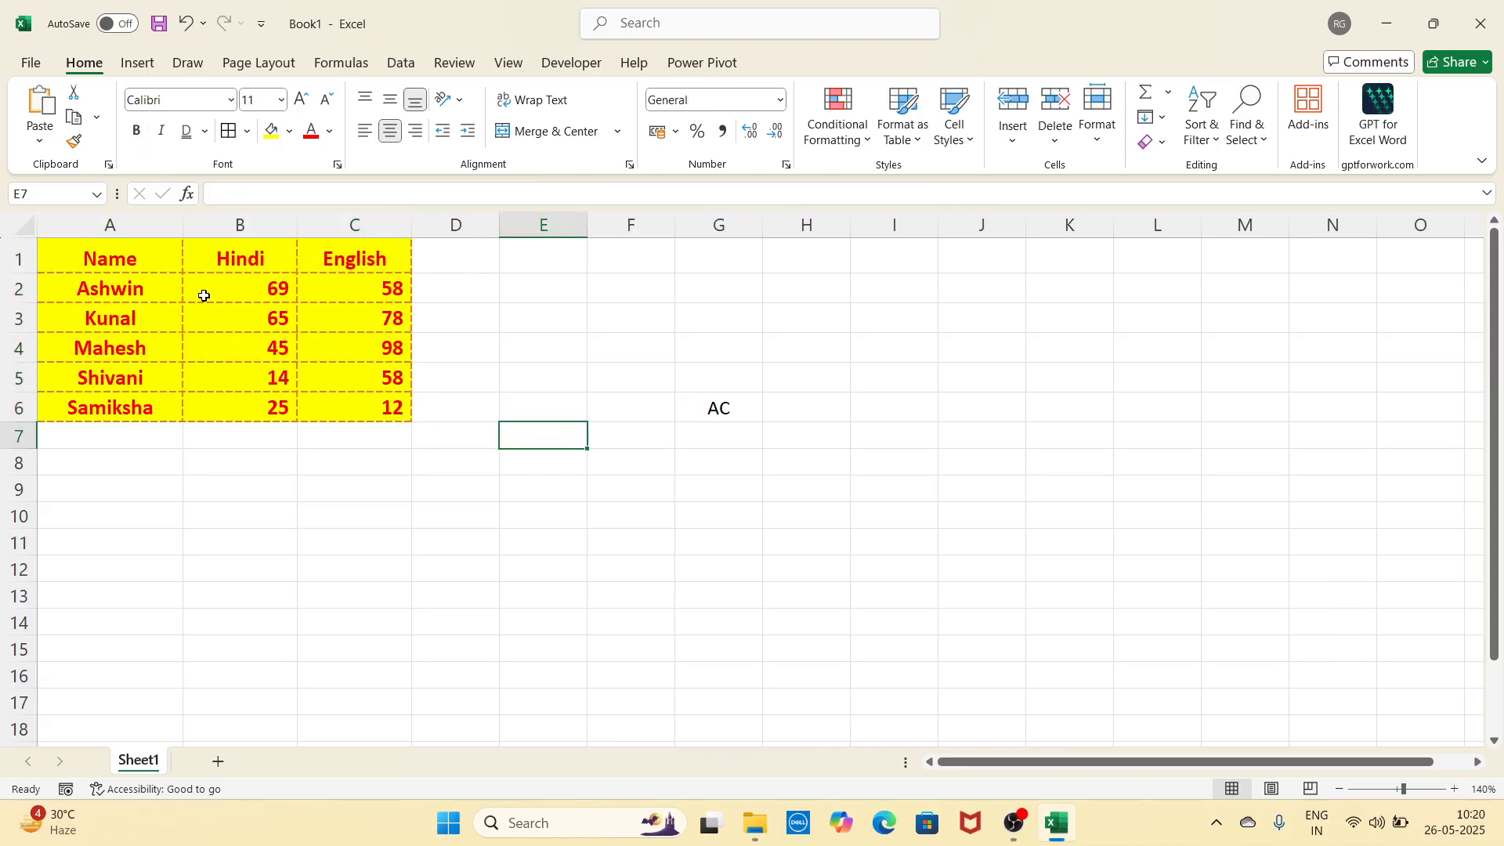
{"action": "left_click_drag", "start_coordinate": [164, 268], "coordinate": [339, 396]}
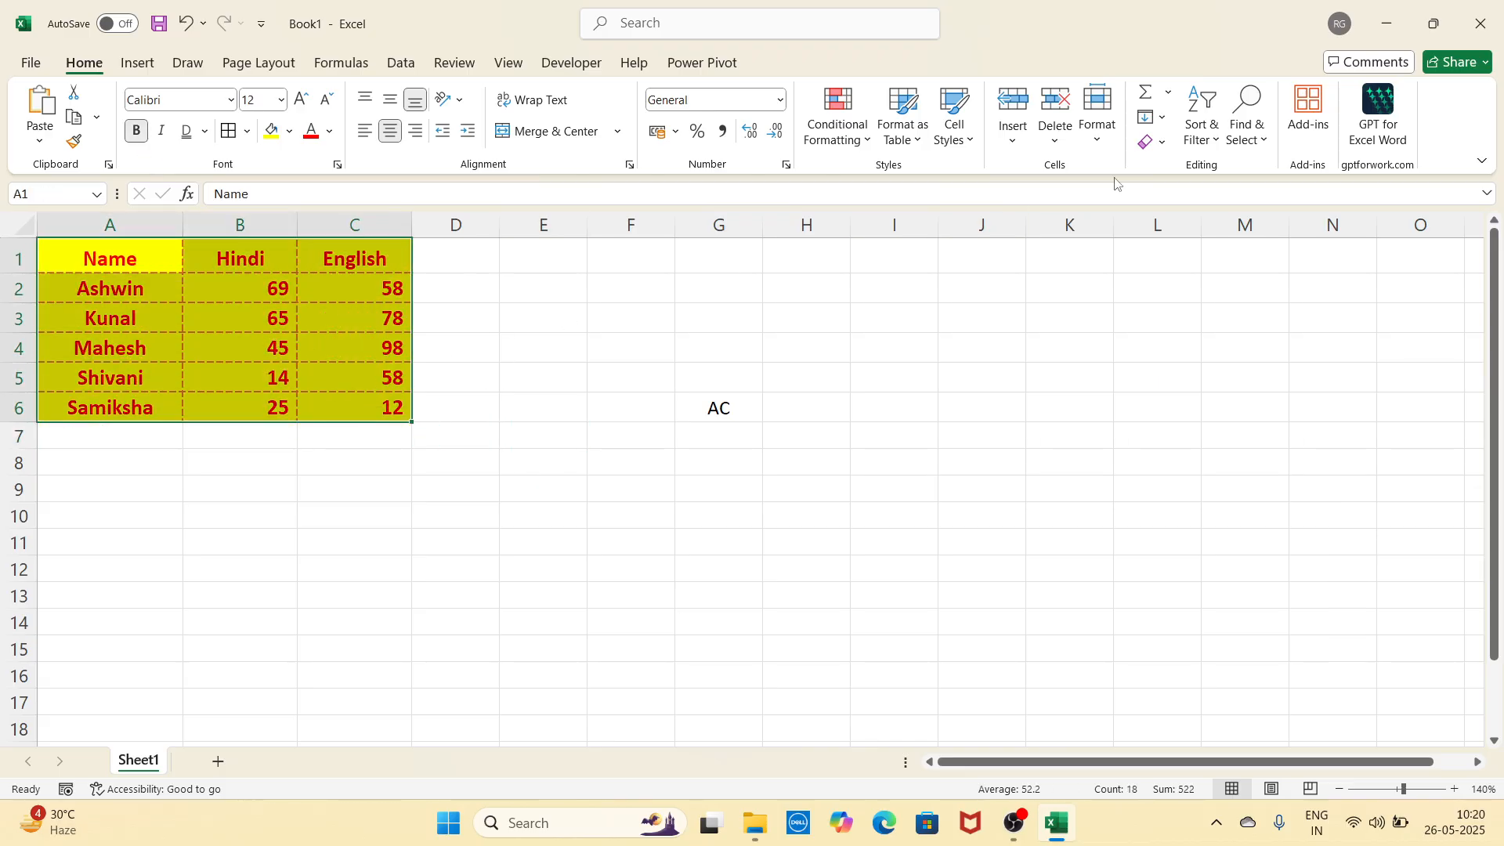
Step: Try Clear All, Clear Formats and Clear Contents on the table, undoing each
{"action": "left_click", "coordinate": [1154, 142]}
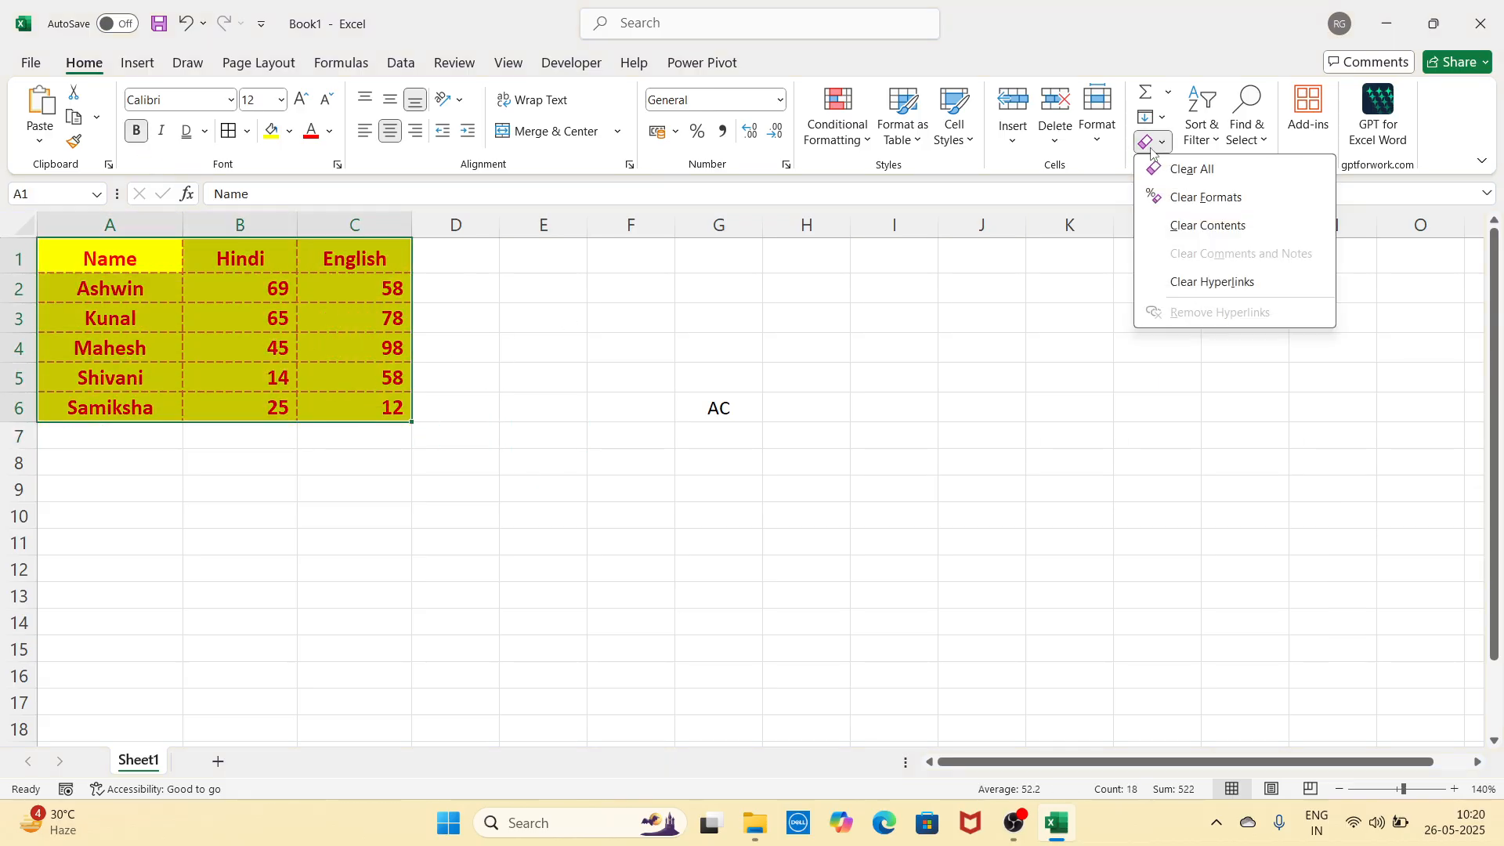
{"action": "left_click", "coordinate": [1199, 171]}
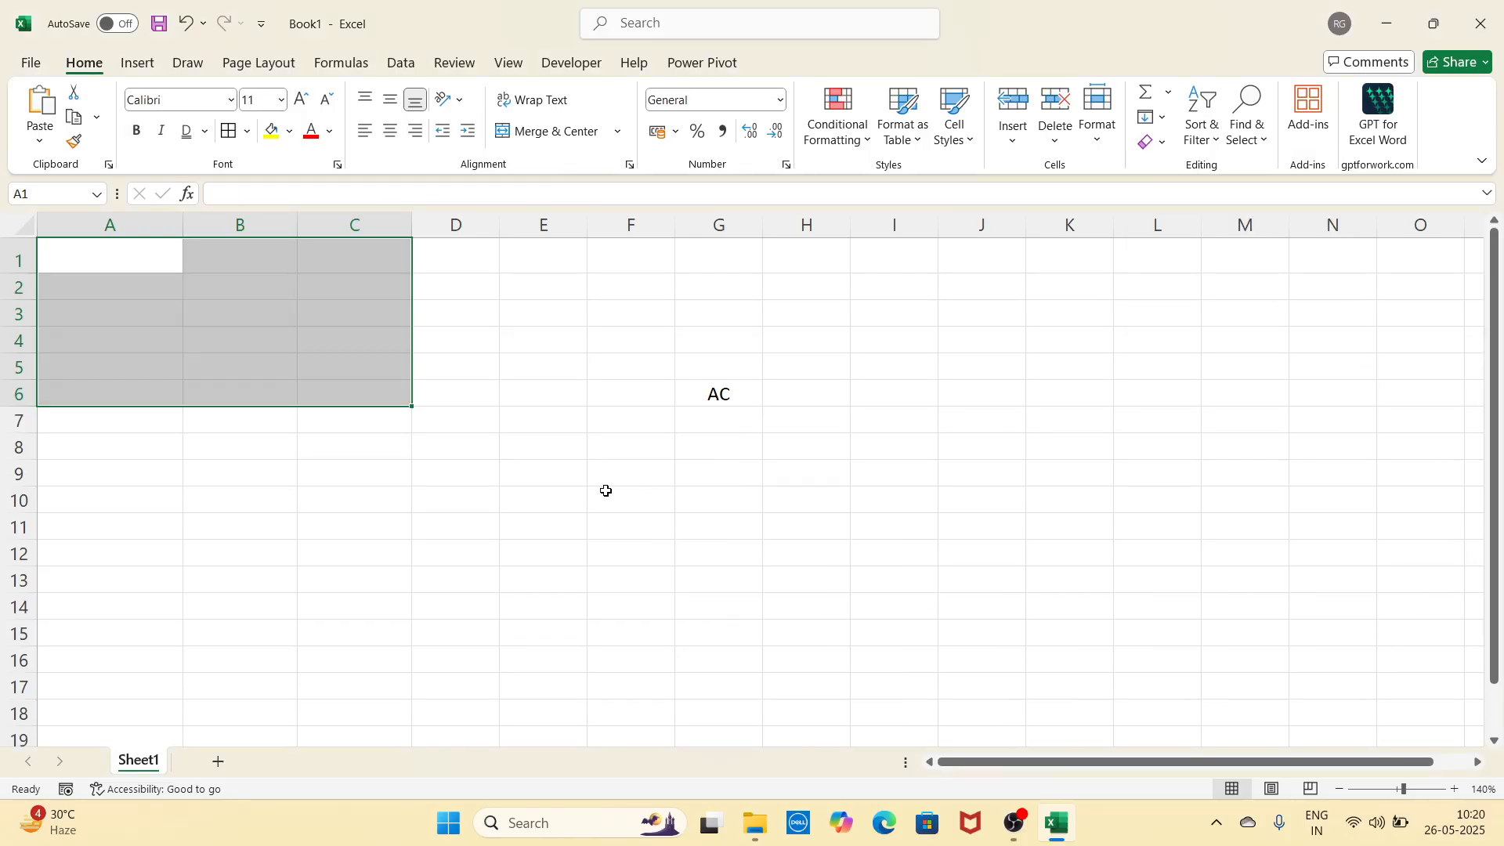
{"action": "key", "text": "ctrl+z"}
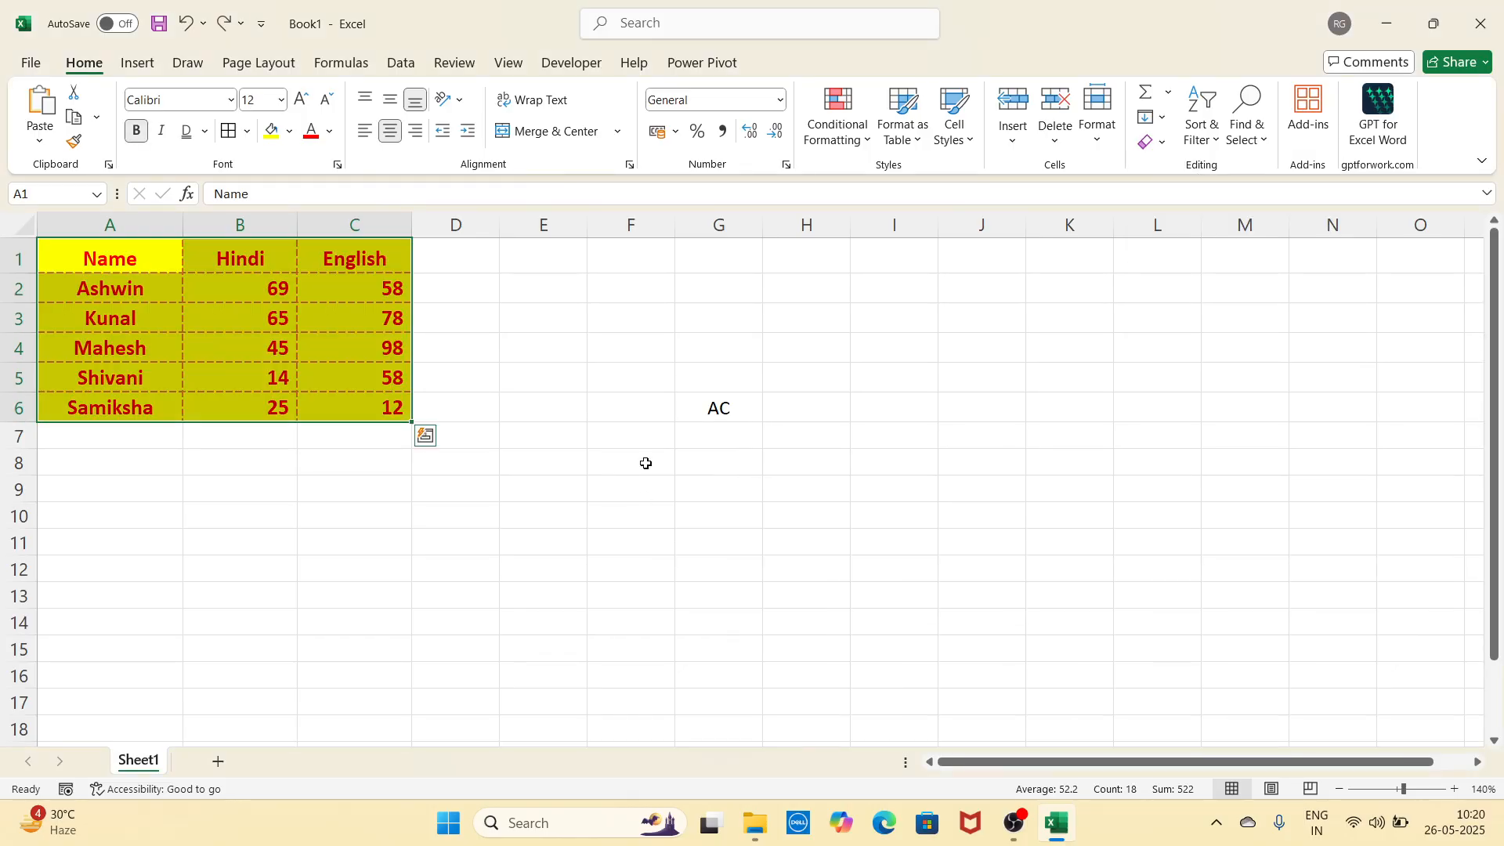
{"action": "left_click", "coordinate": [1158, 142]}
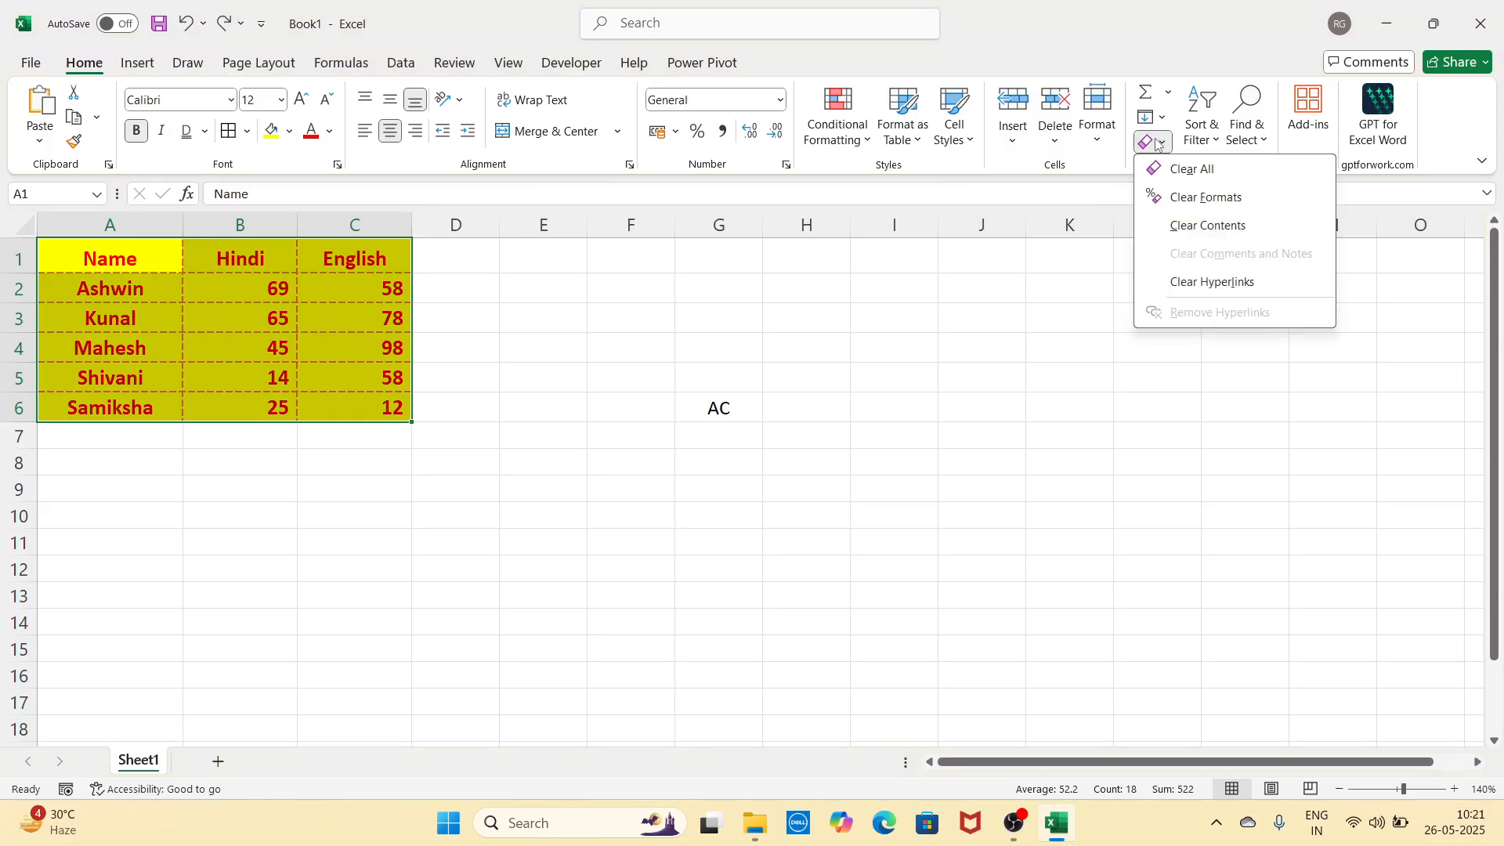
{"action": "left_click", "coordinate": [1184, 208]}
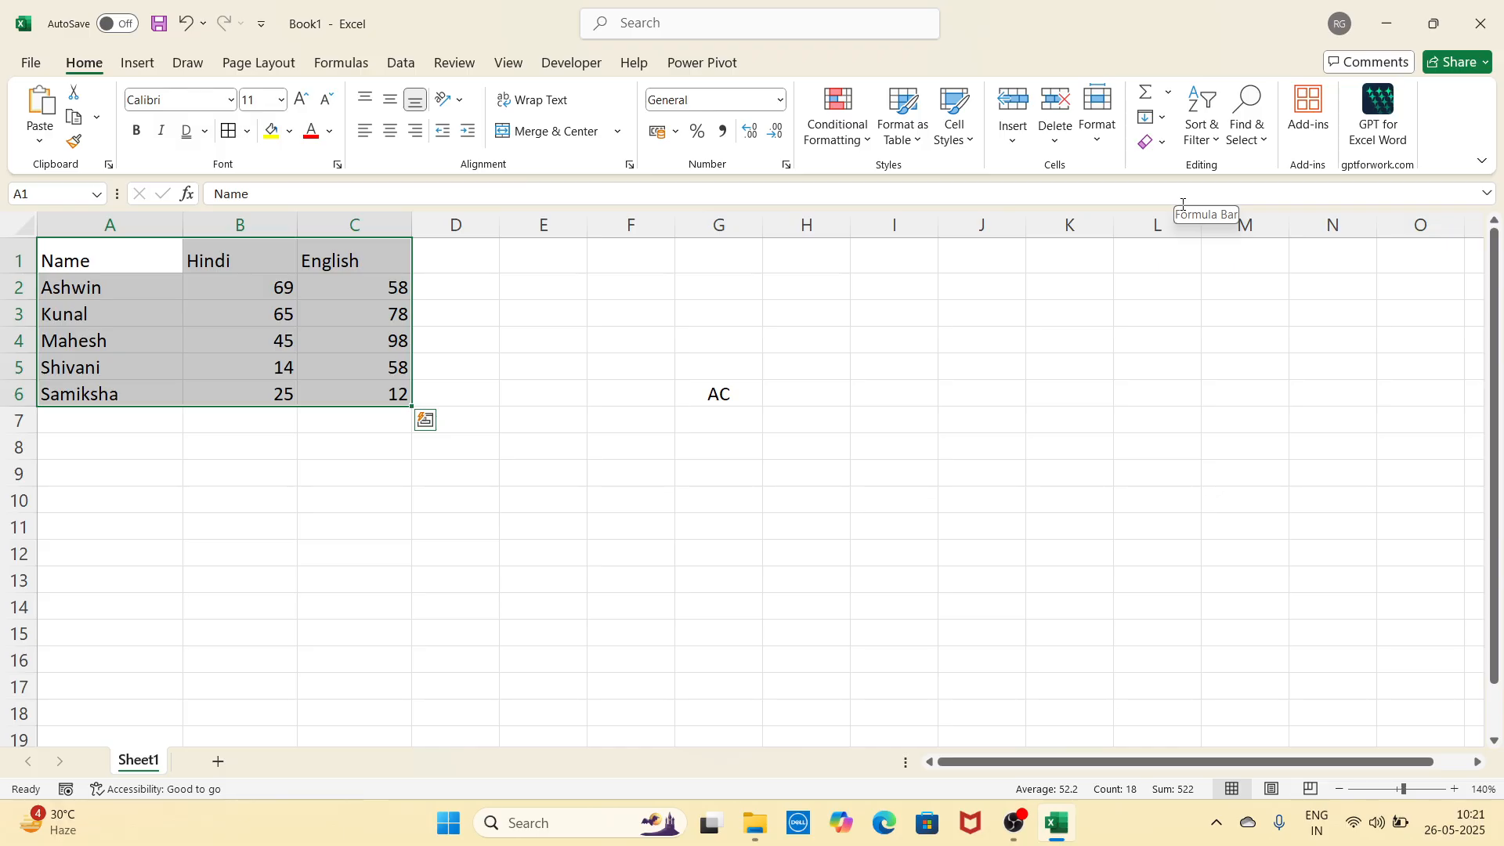
{"action": "key", "text": "ctrl+z"}
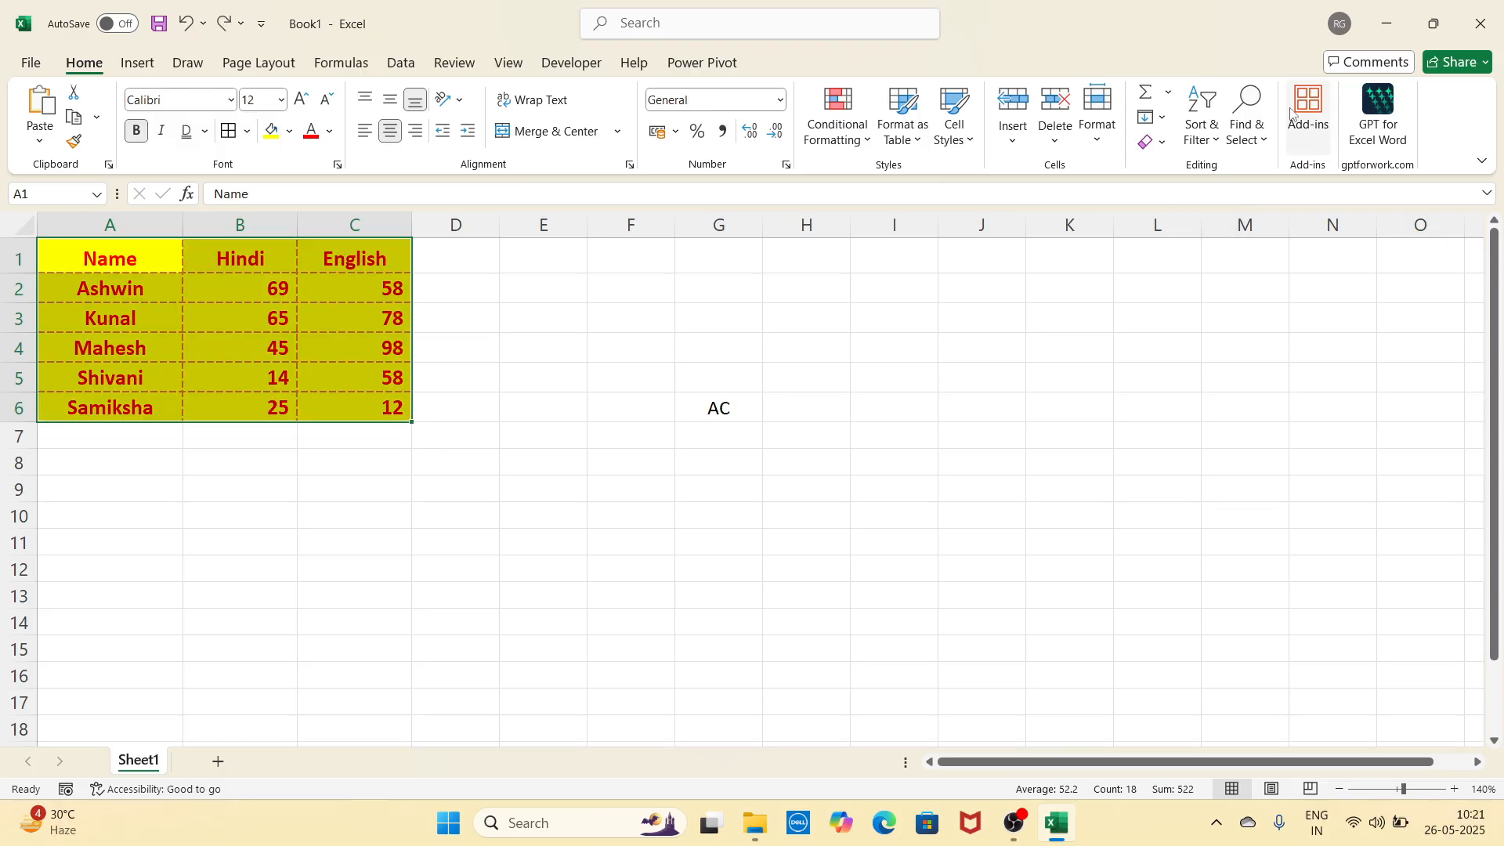
{"action": "left_click", "coordinate": [1152, 142]}
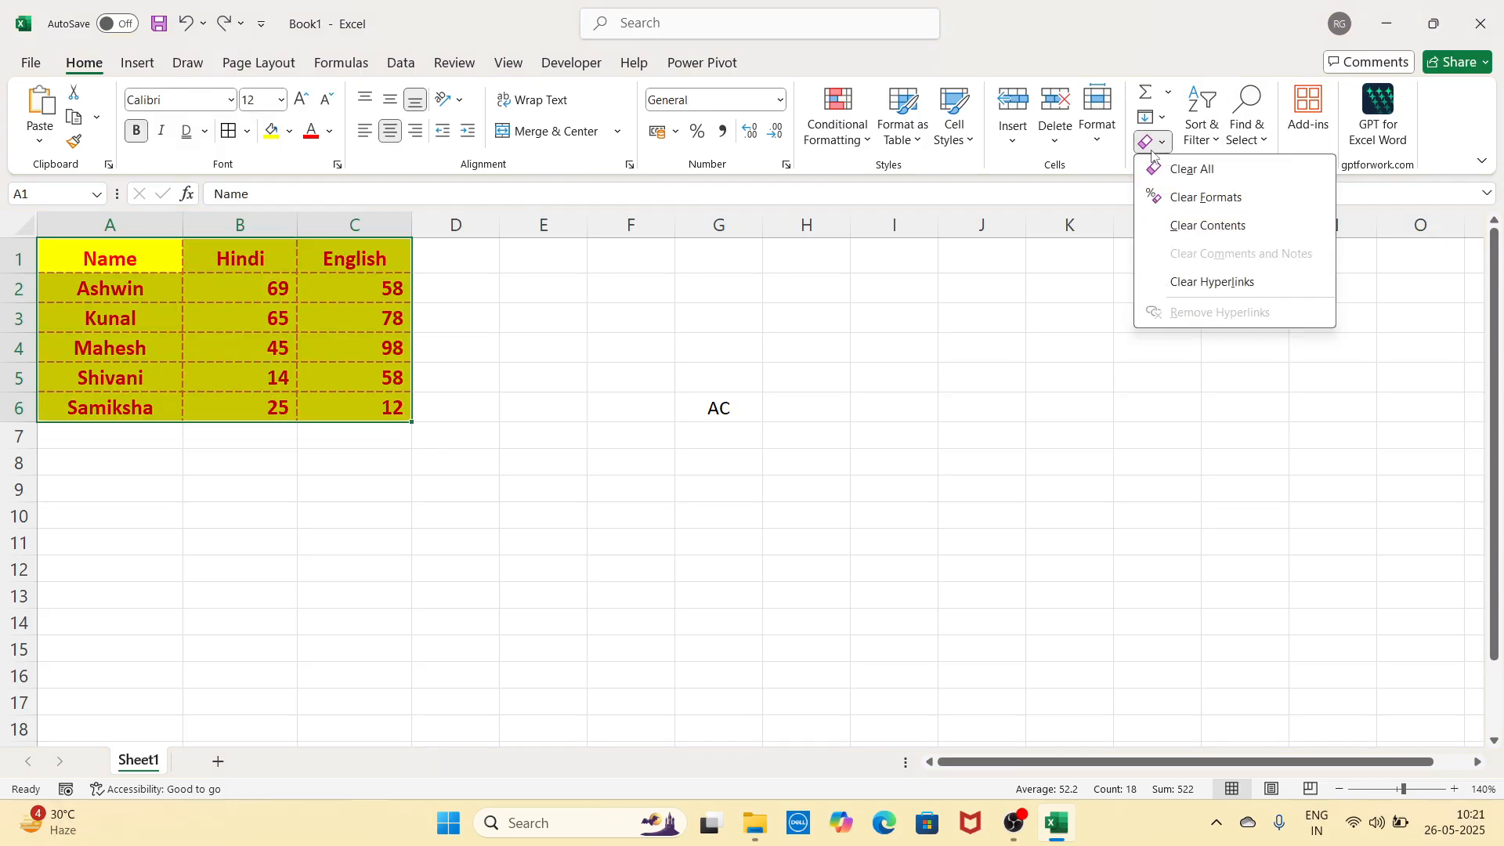
{"action": "left_click", "coordinate": [1170, 227]}
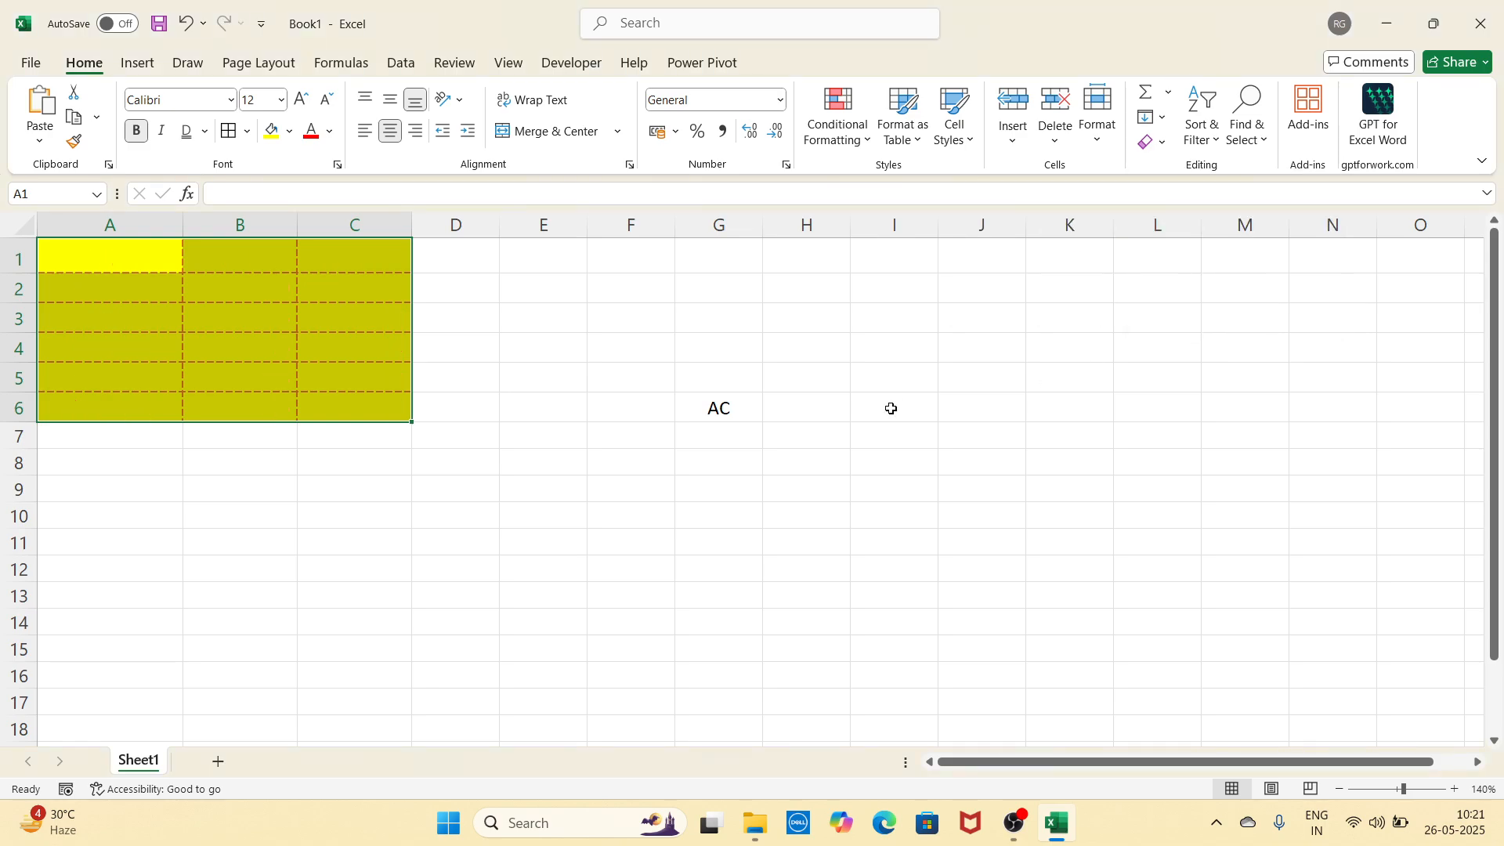
{"action": "key", "text": "ctrl+z"}
{"action": "key", "text": "ctrl+z"}
{"action": "key", "text": "ctrl+z"}
{"action": "key", "text": "ctrl+z"}
{"action": "key", "text": "ctrl+z"}
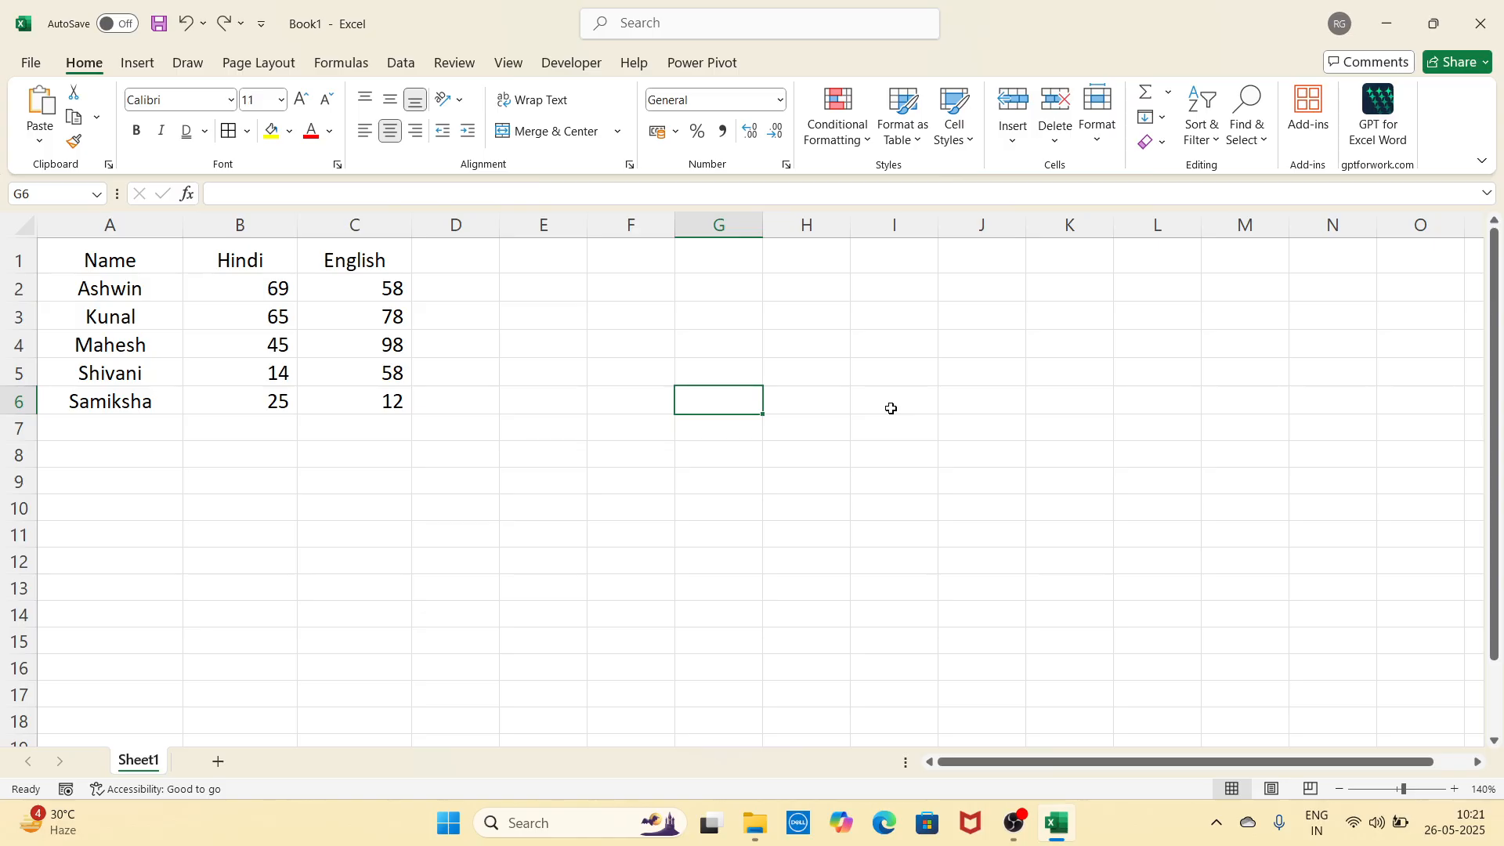
Step: Select rows A2:C6 and sort them by name A to Z
{"action": "left_click", "coordinate": [1069, 508]}
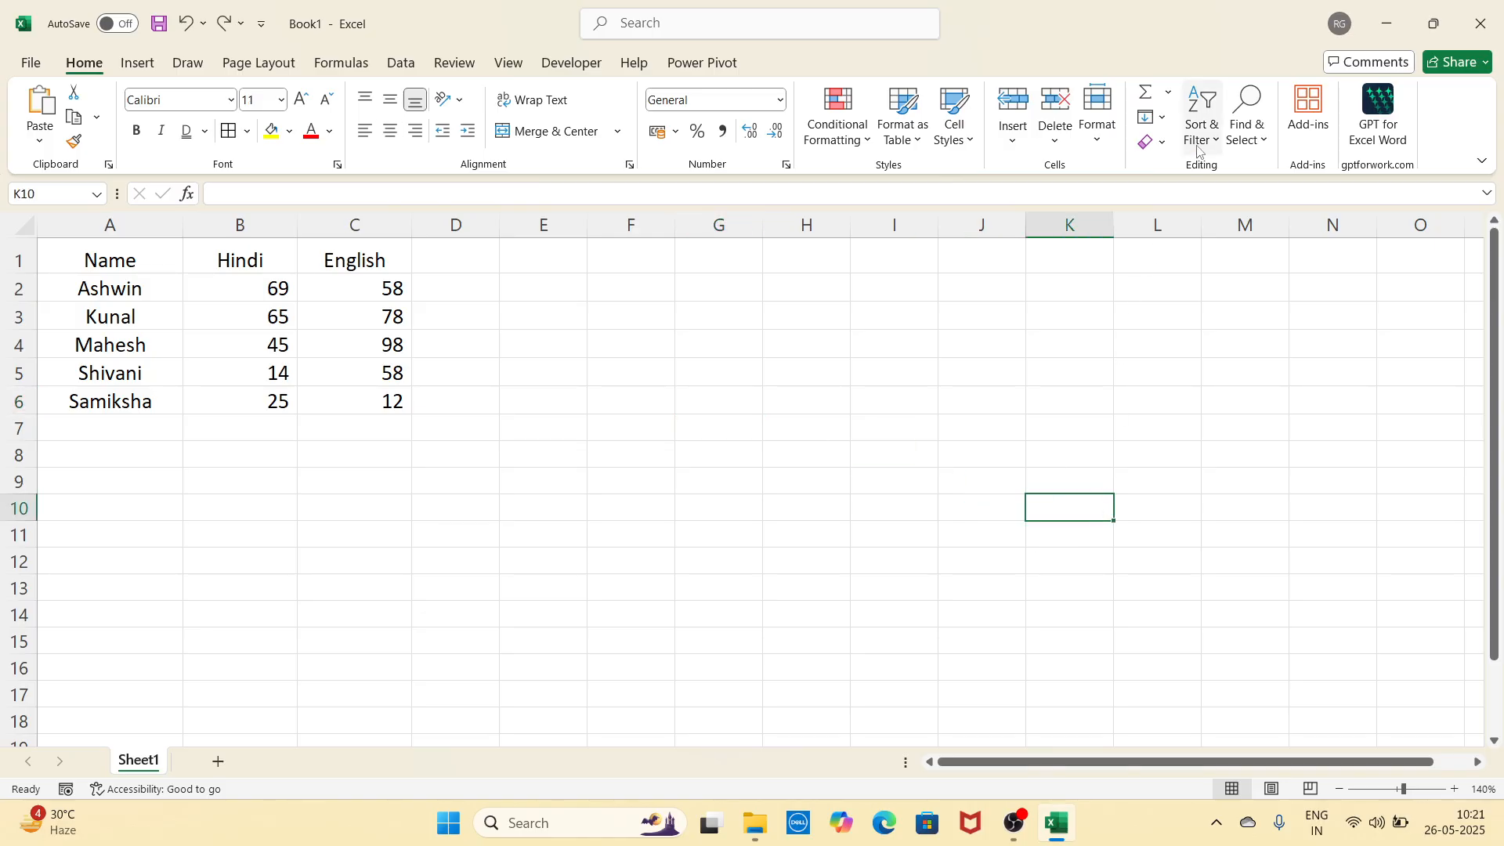
{"action": "left_click", "coordinate": [973, 402]}
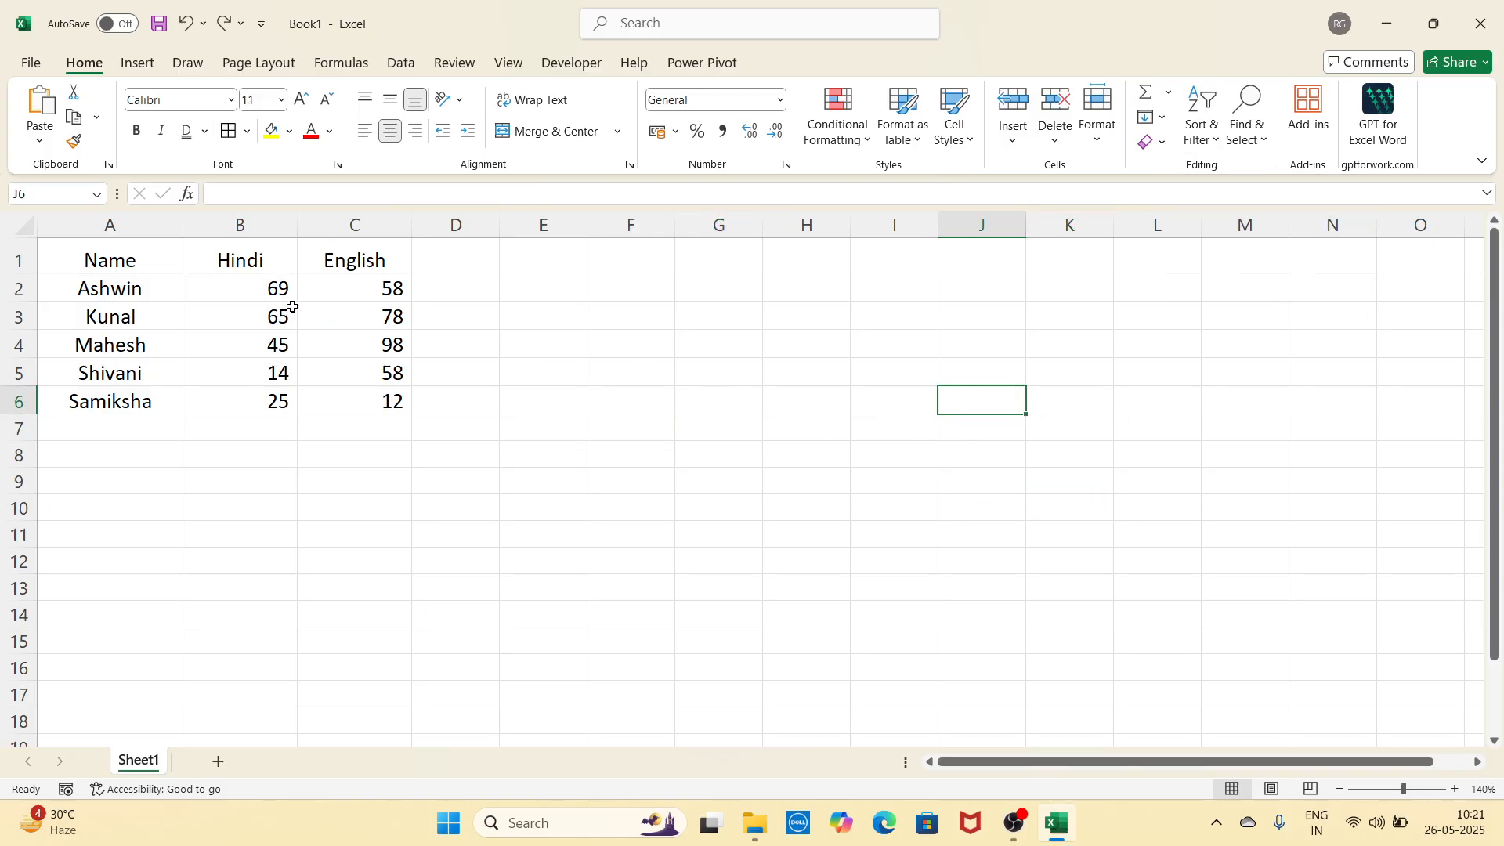
{"action": "left_click_drag", "start_coordinate": [168, 289], "coordinate": [313, 397]}
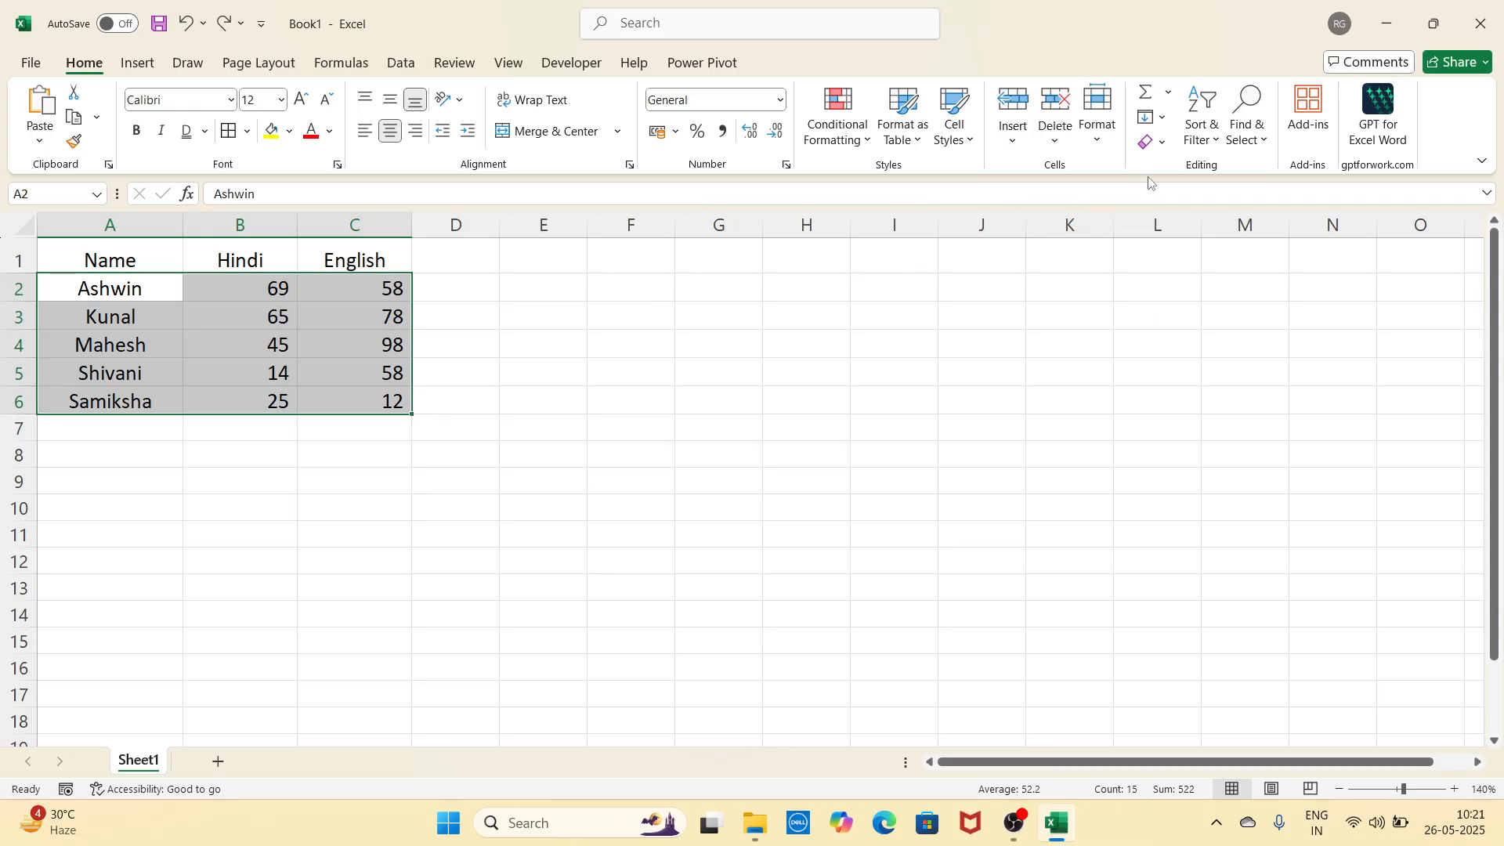
{"action": "left_click", "coordinate": [1201, 124]}
{"action": "left_click", "coordinate": [1232, 179]}
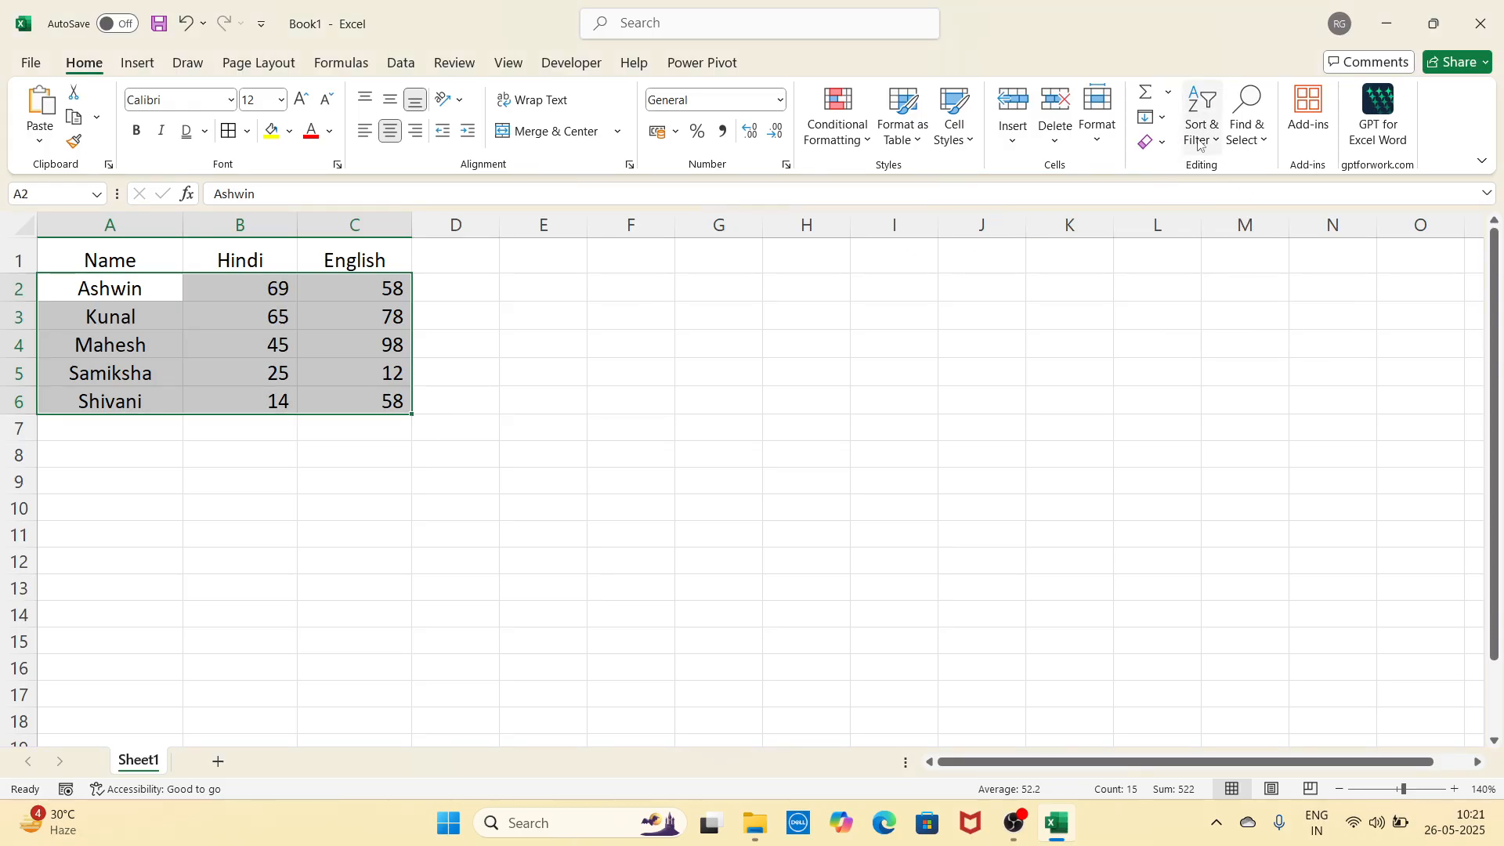
Step: Re-sort the rows Z to A so Shivani is first and Ashwin last
{"action": "left_click", "coordinate": [1199, 141]}
{"action": "left_click", "coordinate": [1222, 177]}
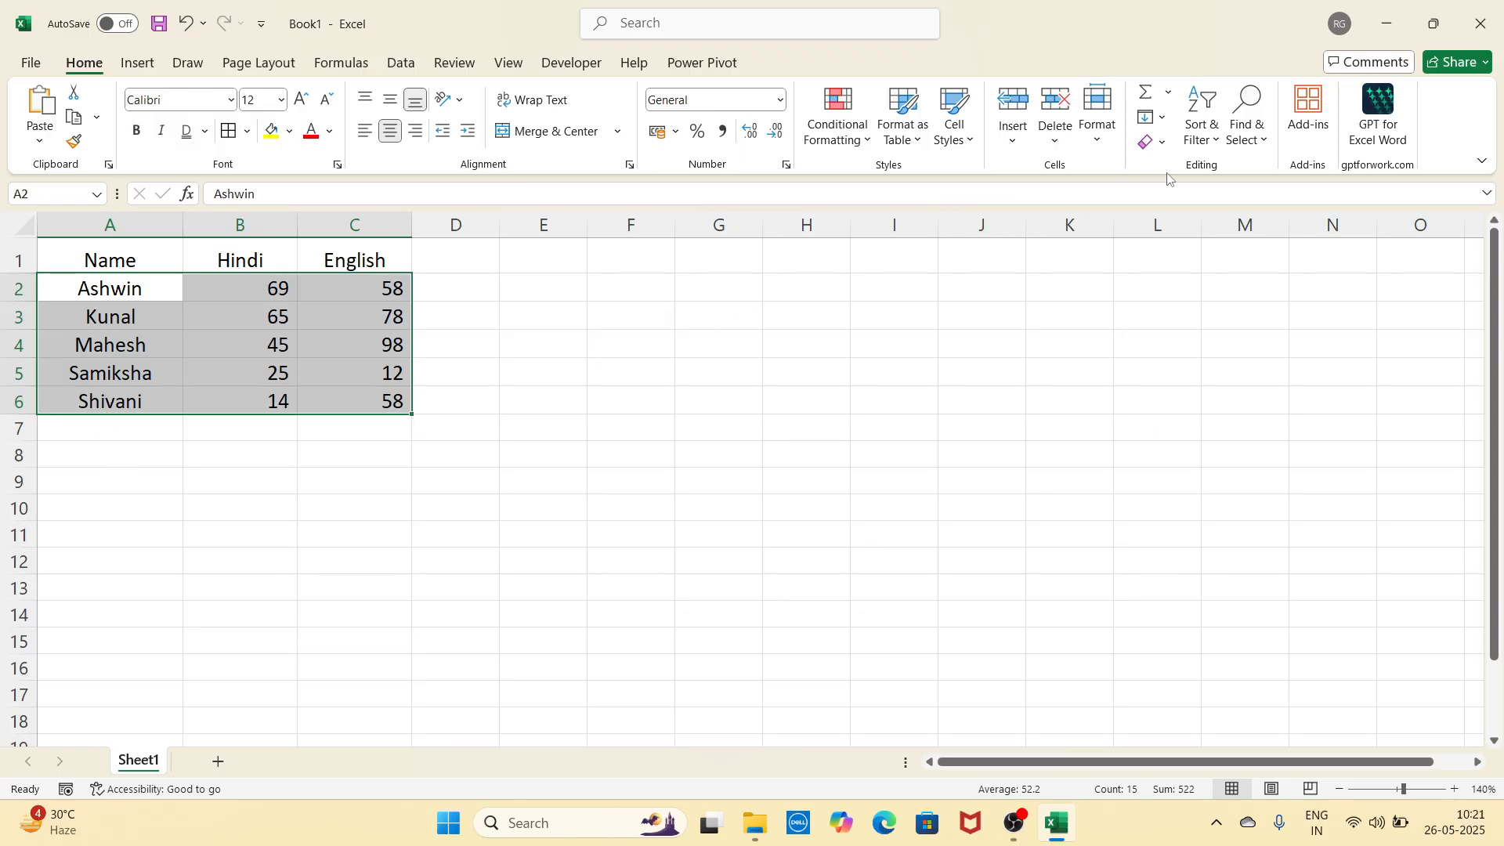
{"action": "left_click", "coordinate": [1205, 142]}
{"action": "left_click", "coordinate": [1229, 201]}
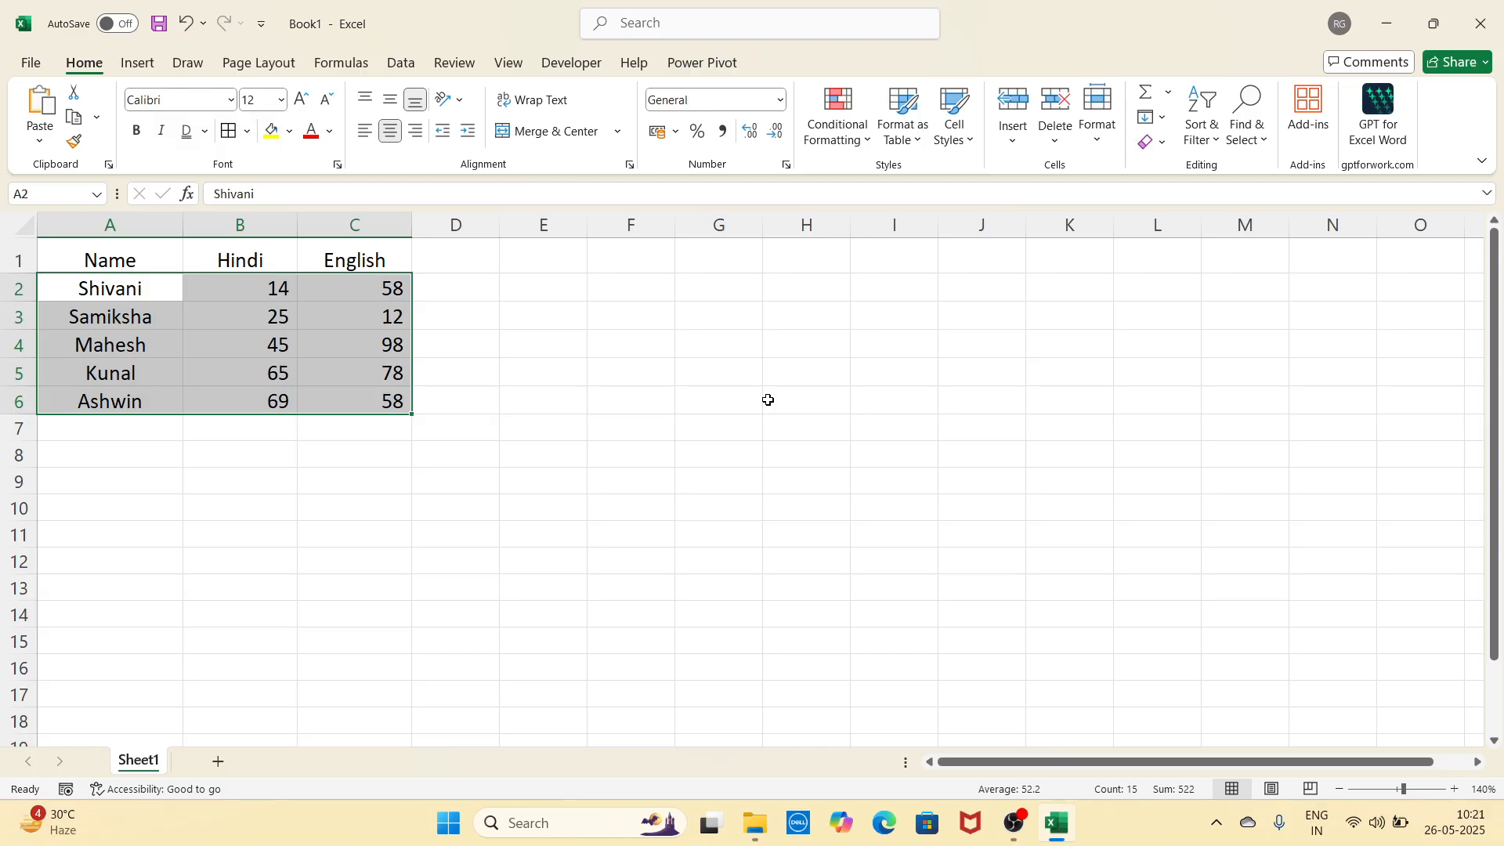
{"action": "left_click", "coordinate": [604, 449]}
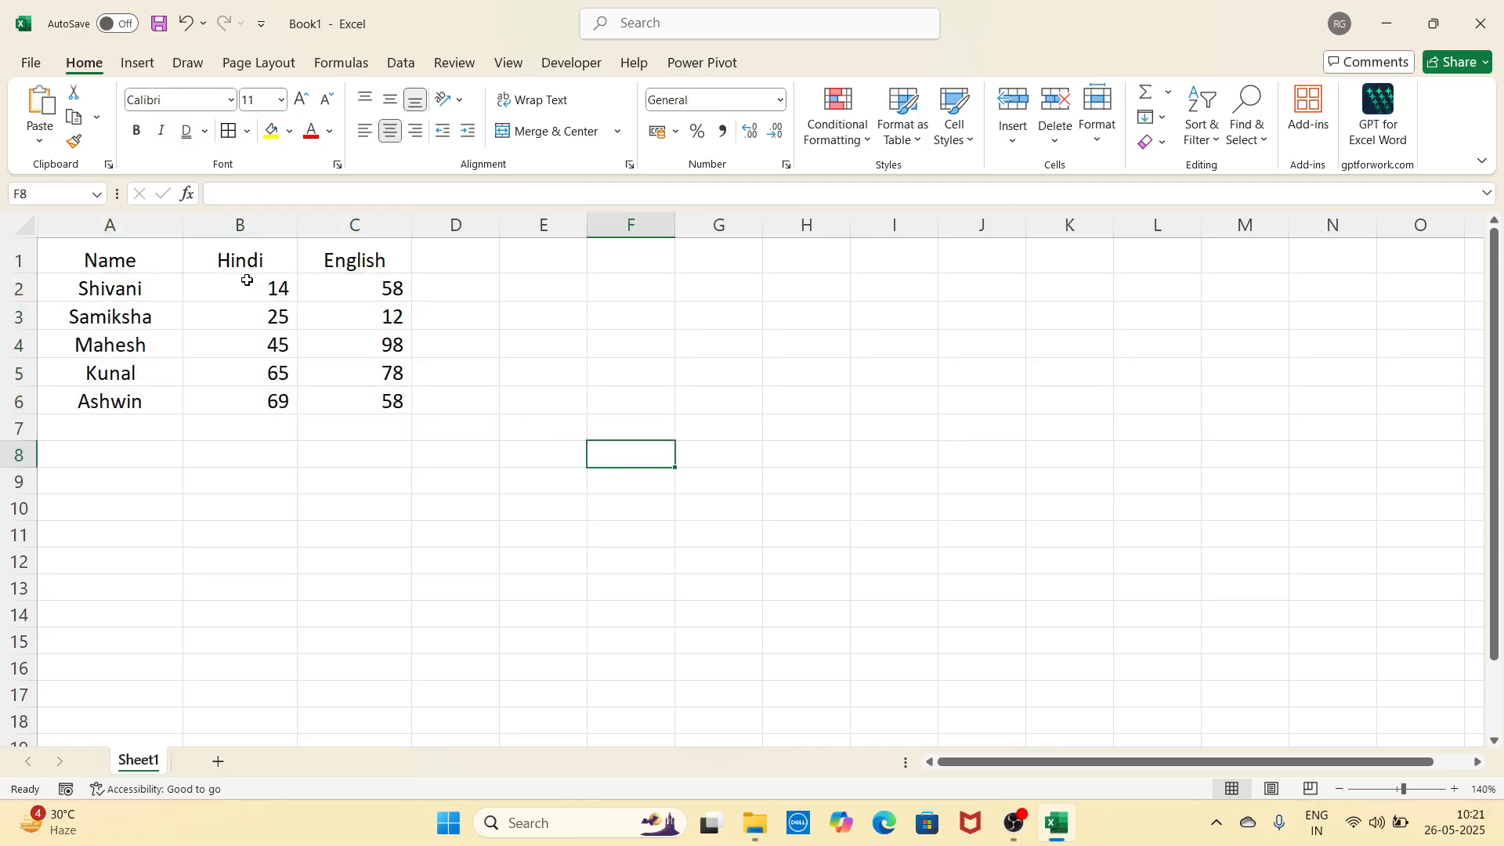
{"action": "left_click", "coordinate": [155, 260]}
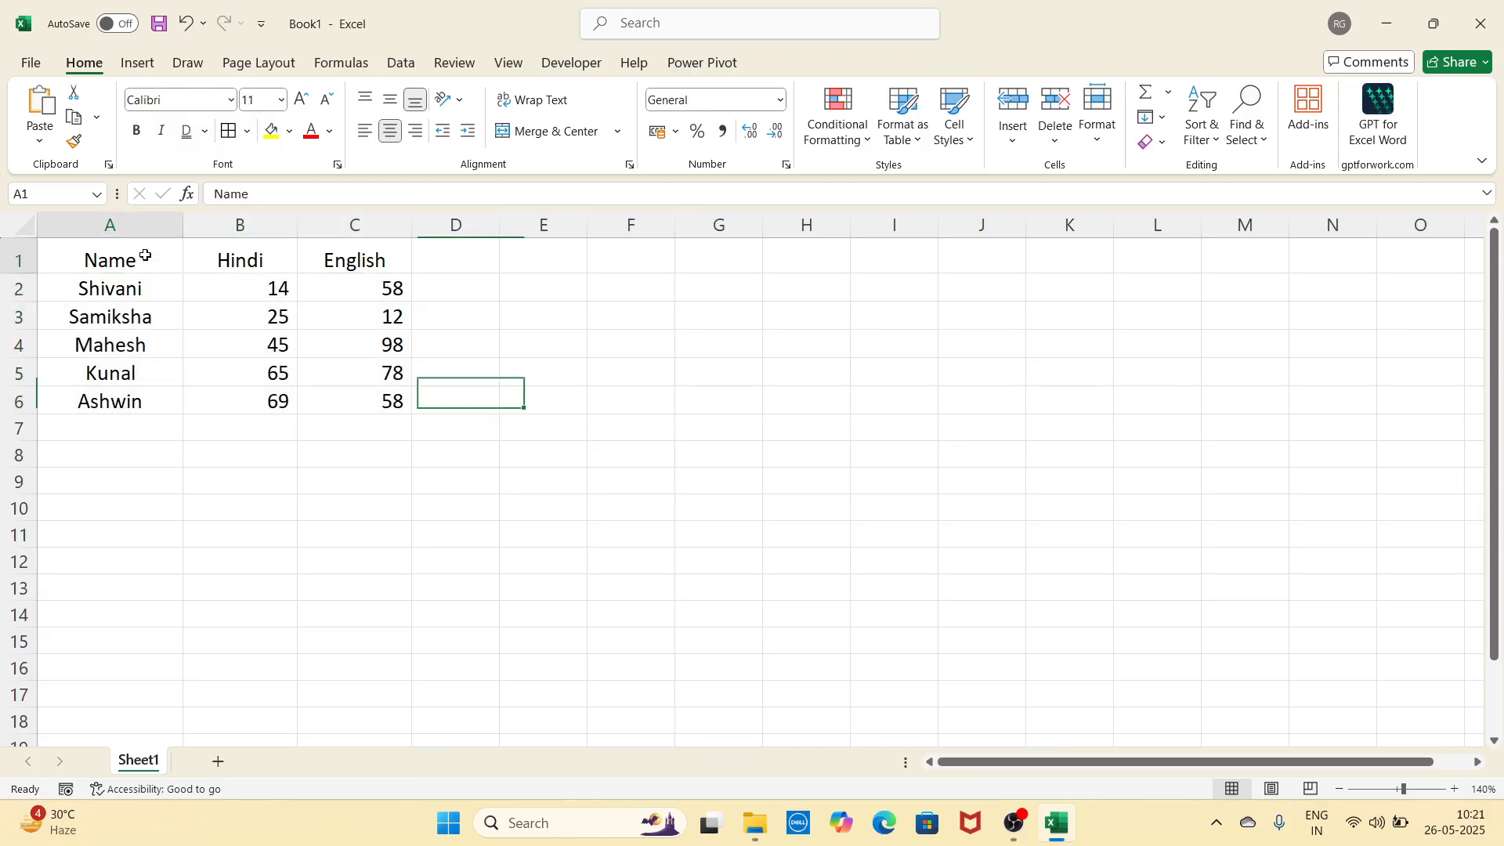
{"action": "left_click", "coordinate": [1219, 147]}
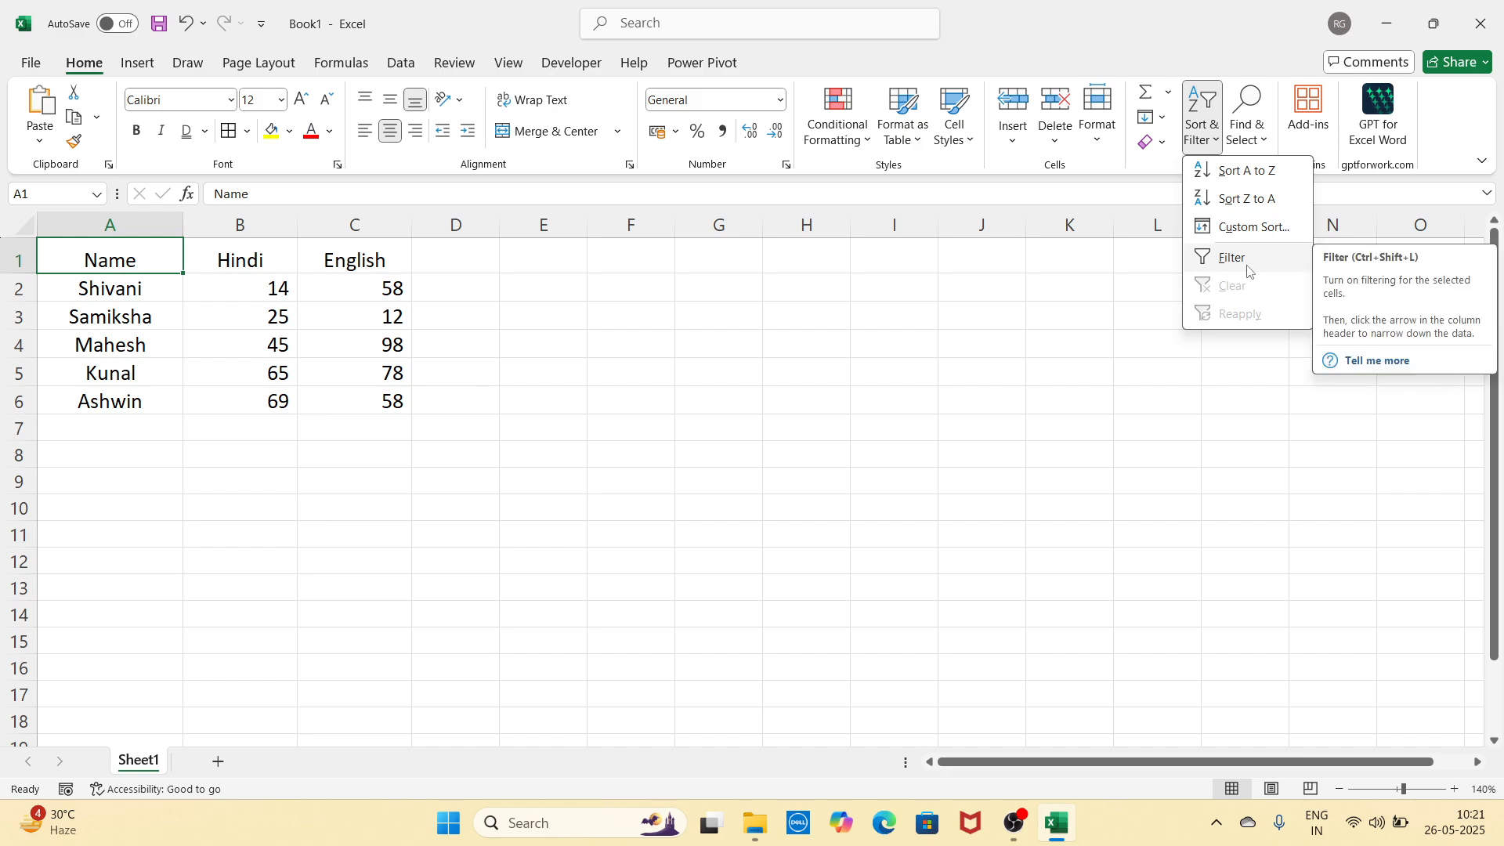
{"action": "left_click", "coordinate": [793, 351]}
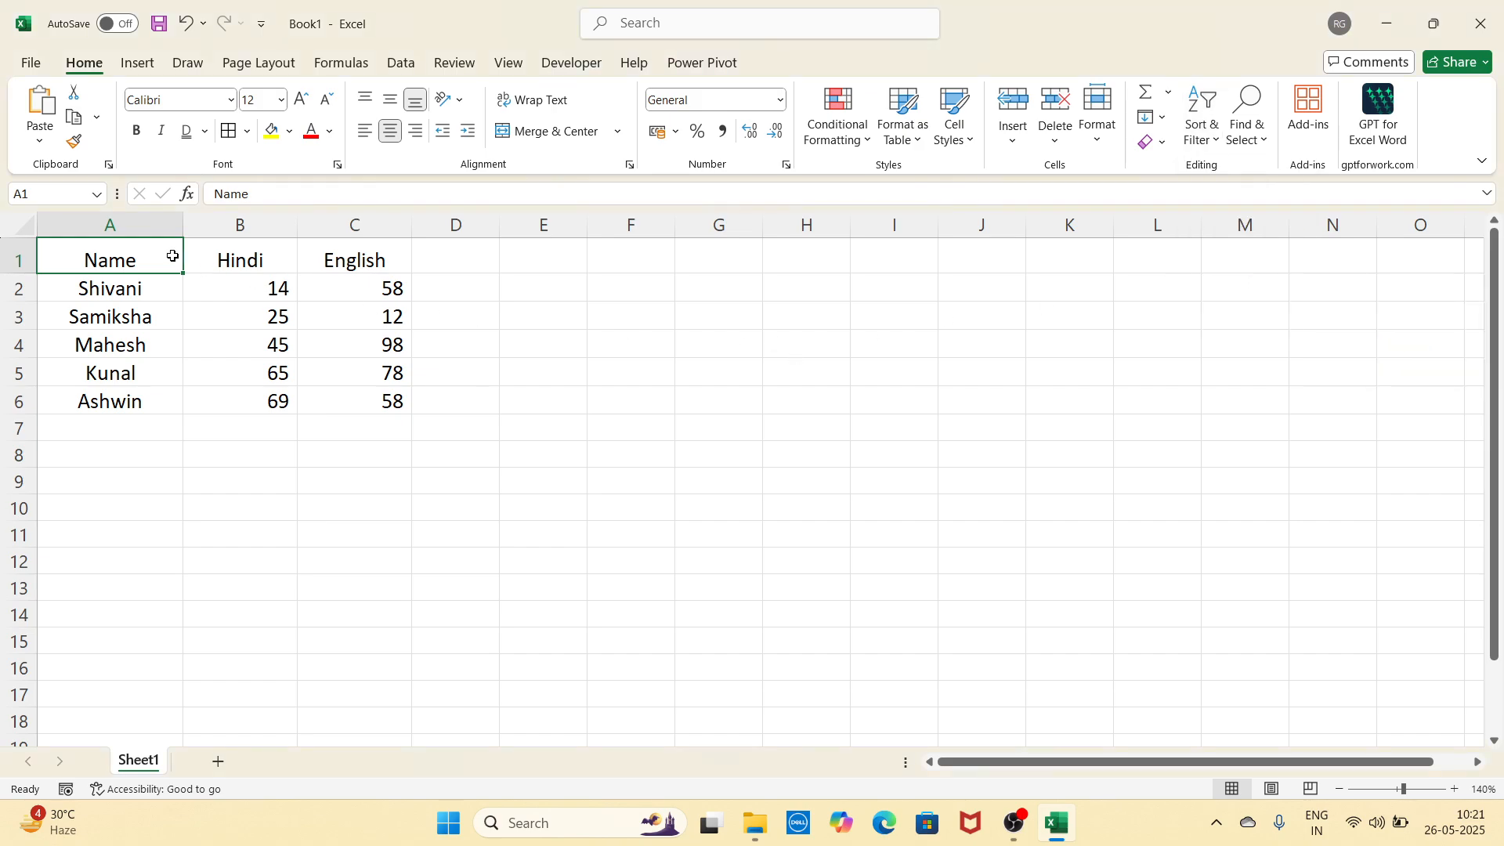
{"action": "left_click_drag", "start_coordinate": [173, 256], "coordinate": [319, 389]}
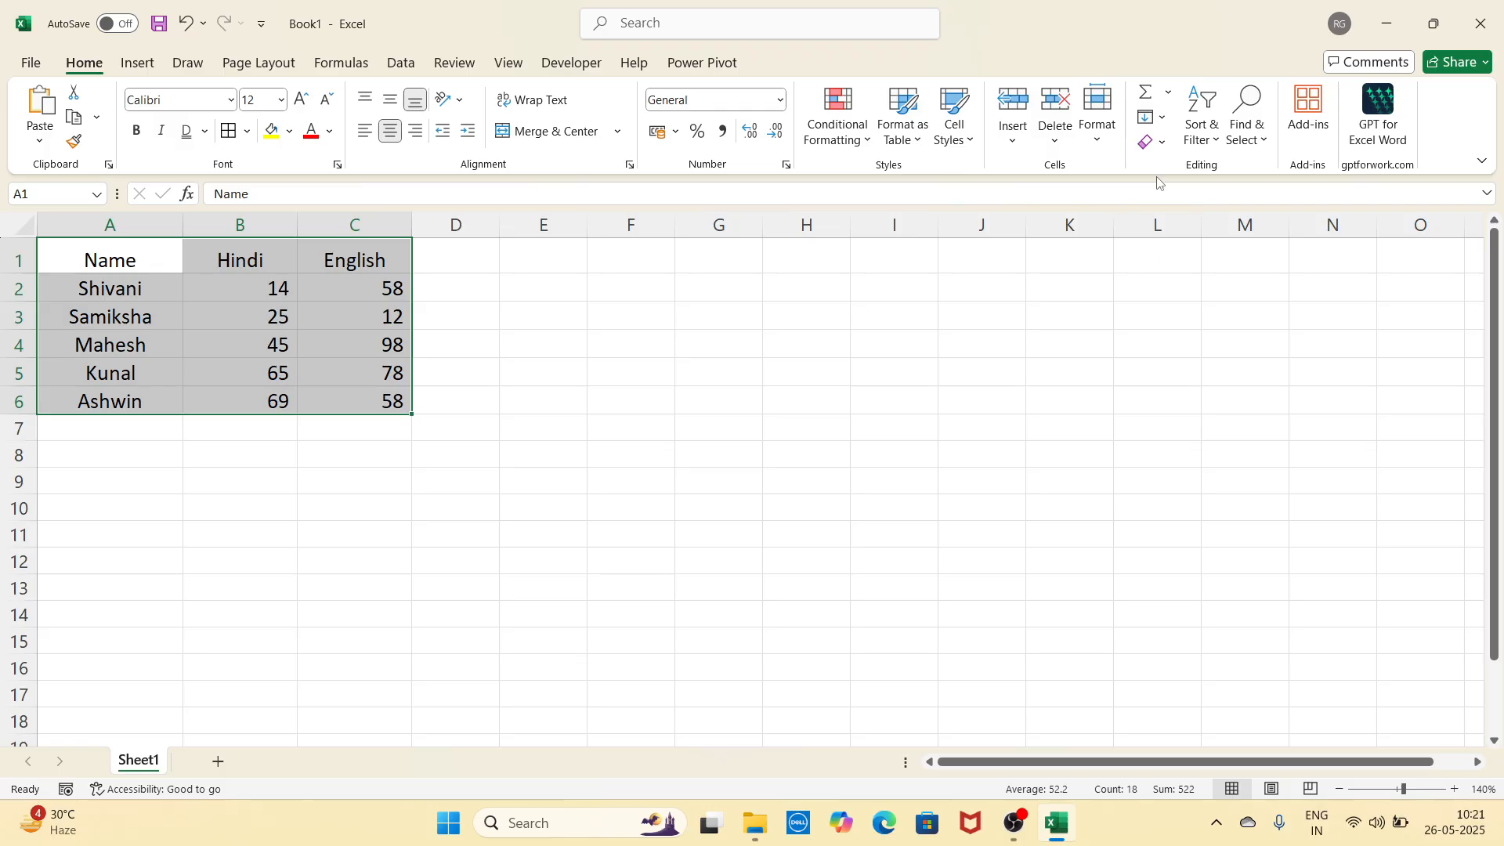
{"action": "left_click", "coordinate": [1201, 123]}
{"action": "left_click", "coordinate": [1224, 257]}
{"action": "left_click", "coordinate": [681, 511]}
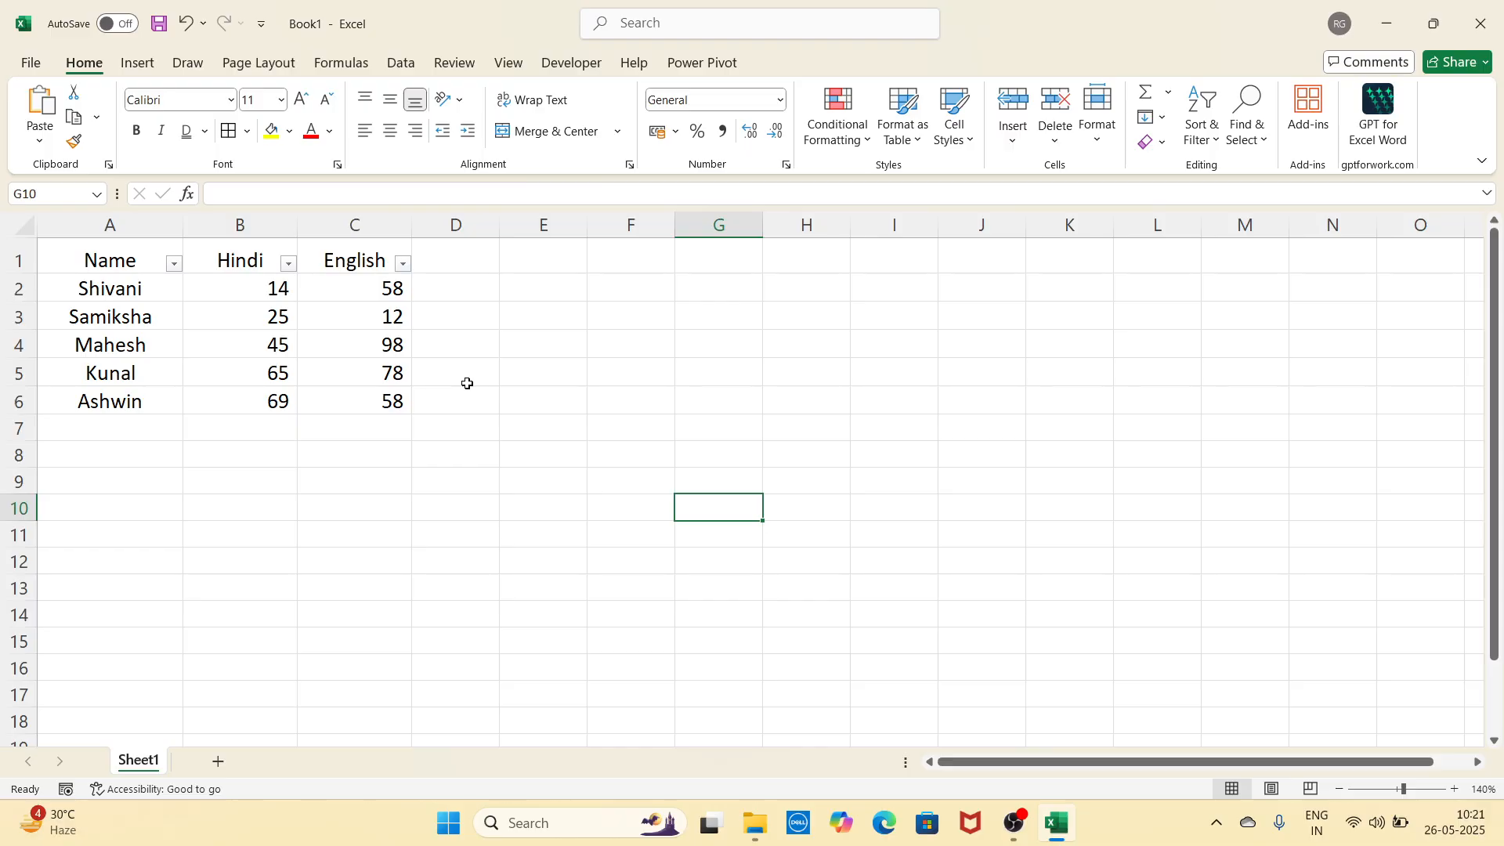
{"action": "key", "text": "ctrl+shift+l"}
{"action": "left_click", "coordinate": [340, 523]}
{"action": "left_click", "coordinate": [581, 426]}
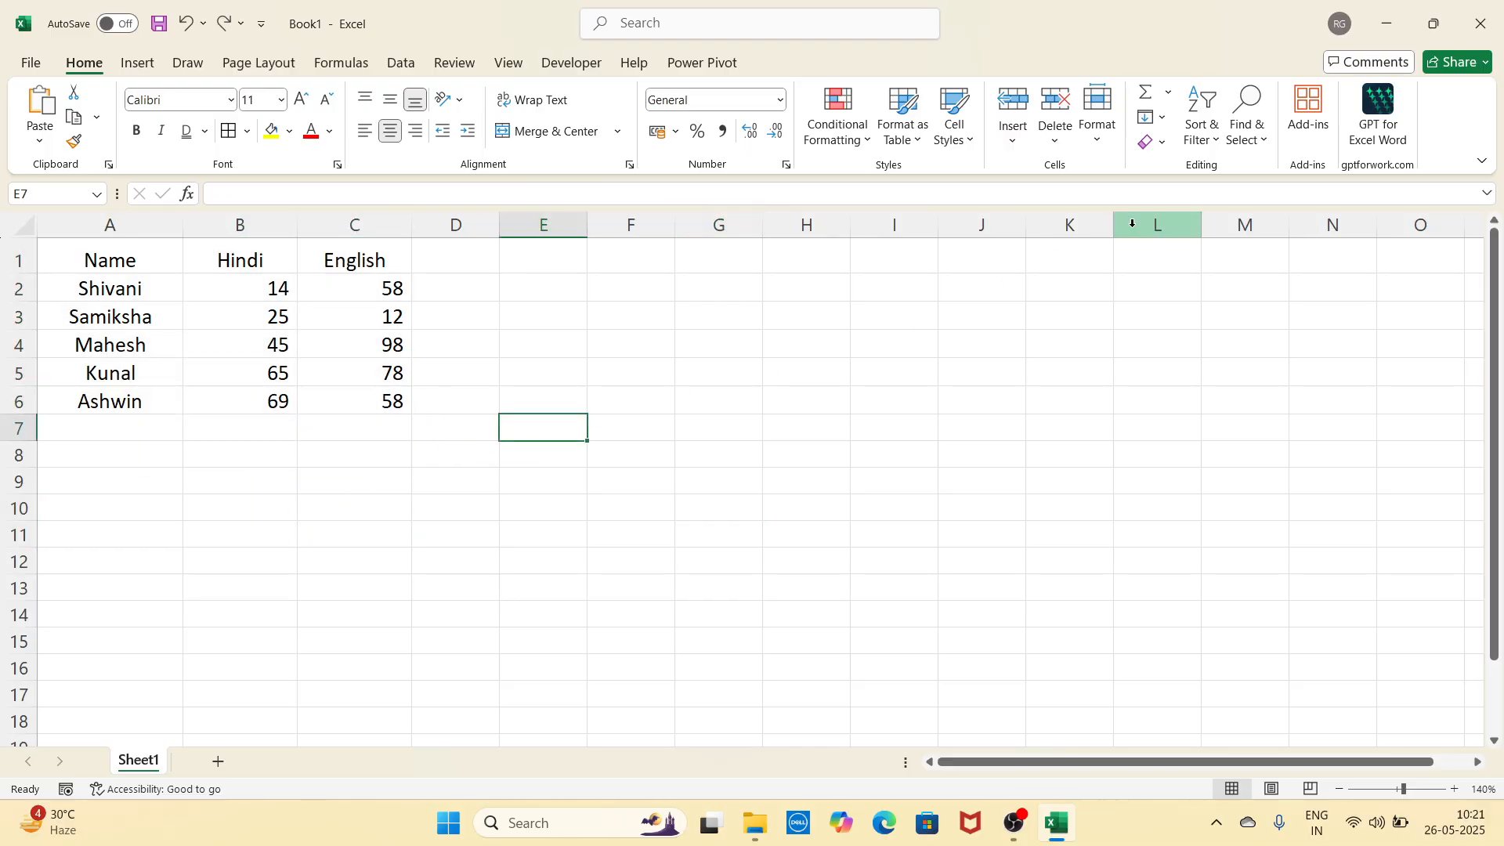
{"action": "left_click", "coordinate": [1237, 141]}
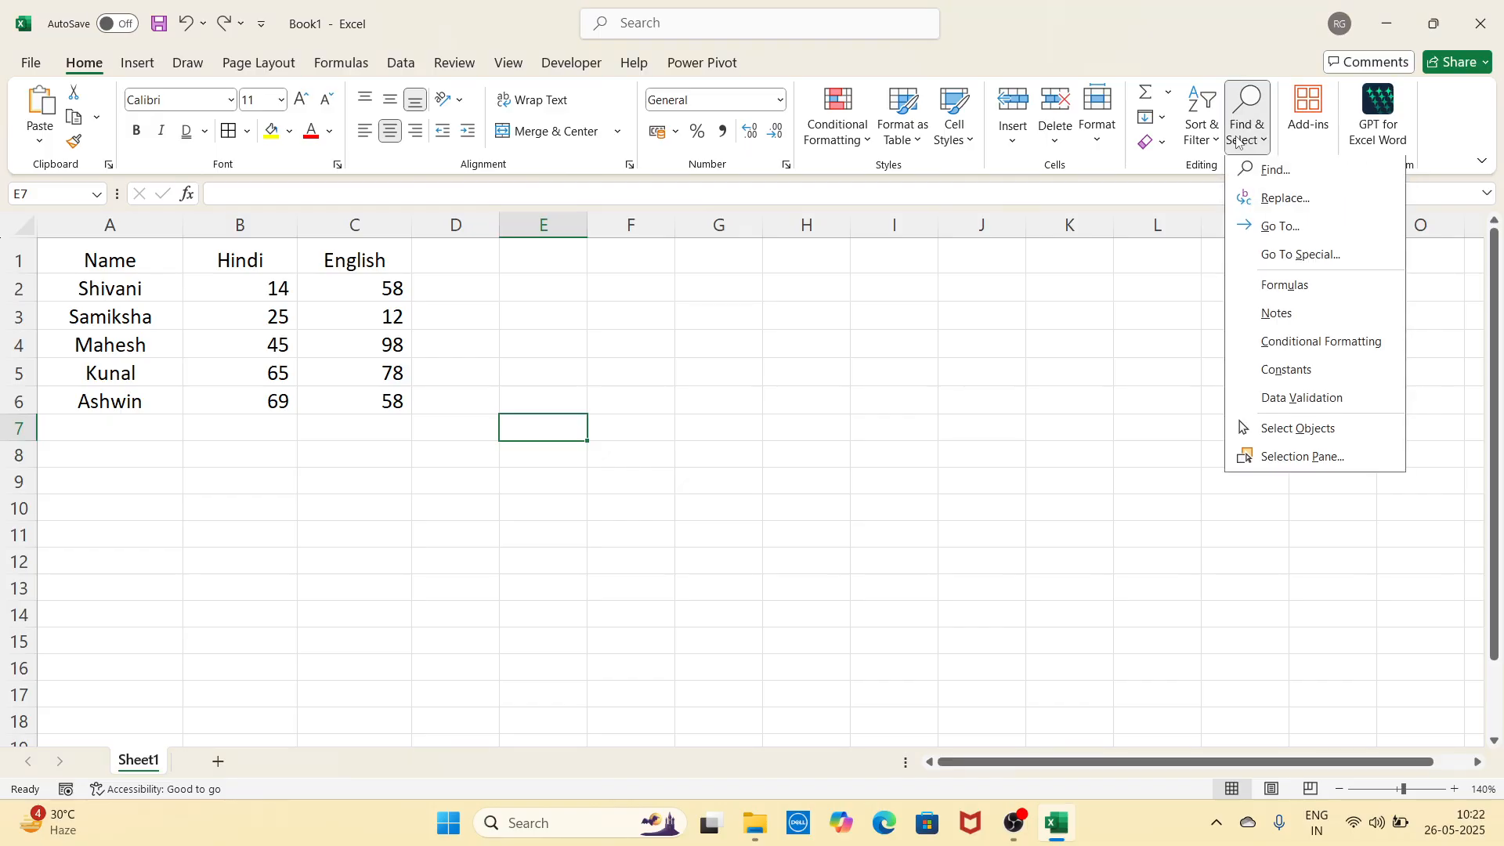
{"action": "left_click", "coordinate": [1276, 171]}
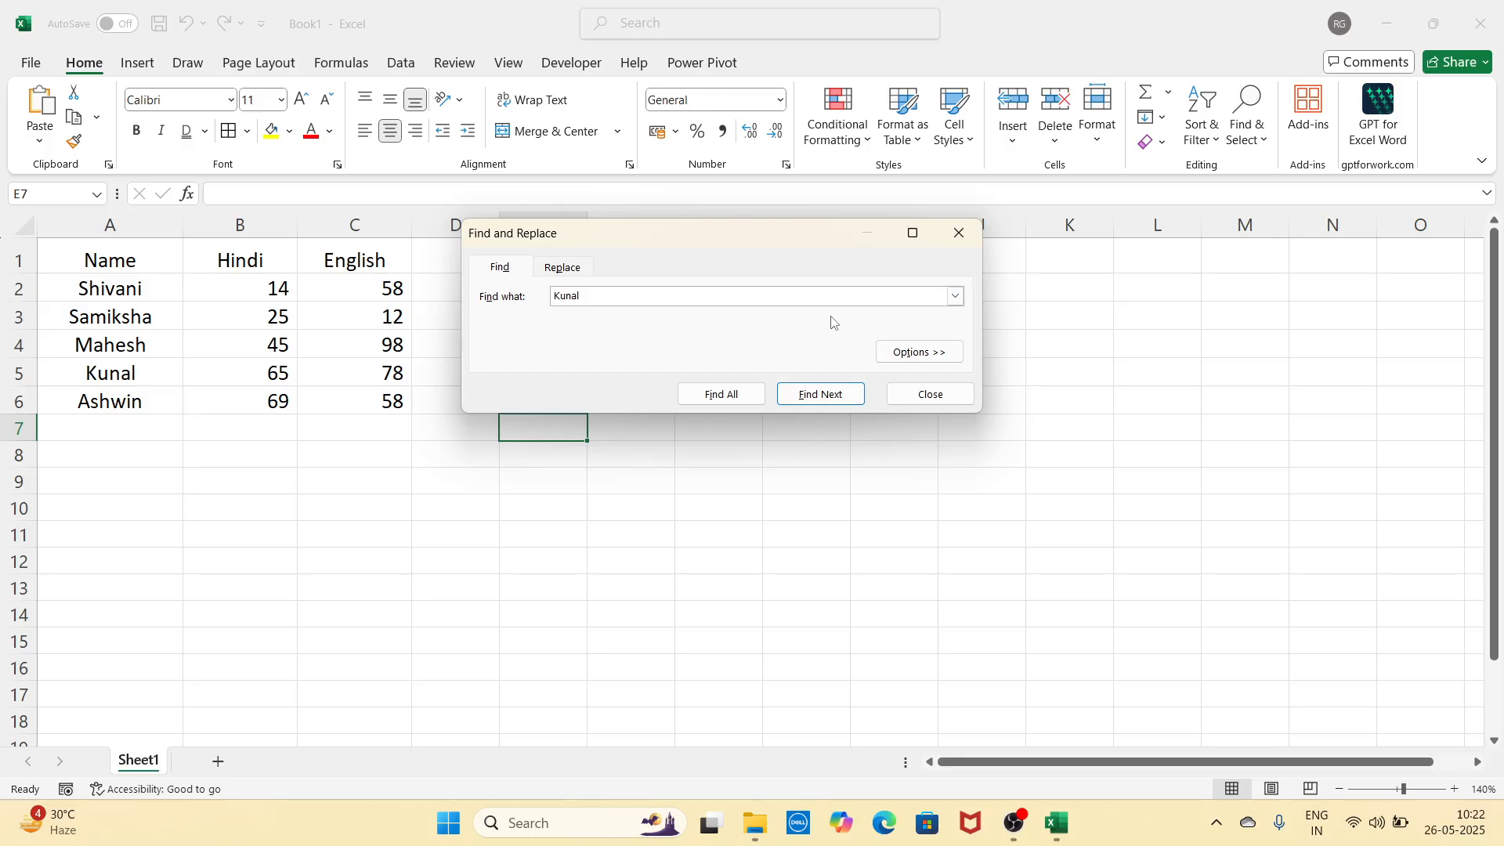
{"action": "key", "text": "Return"}
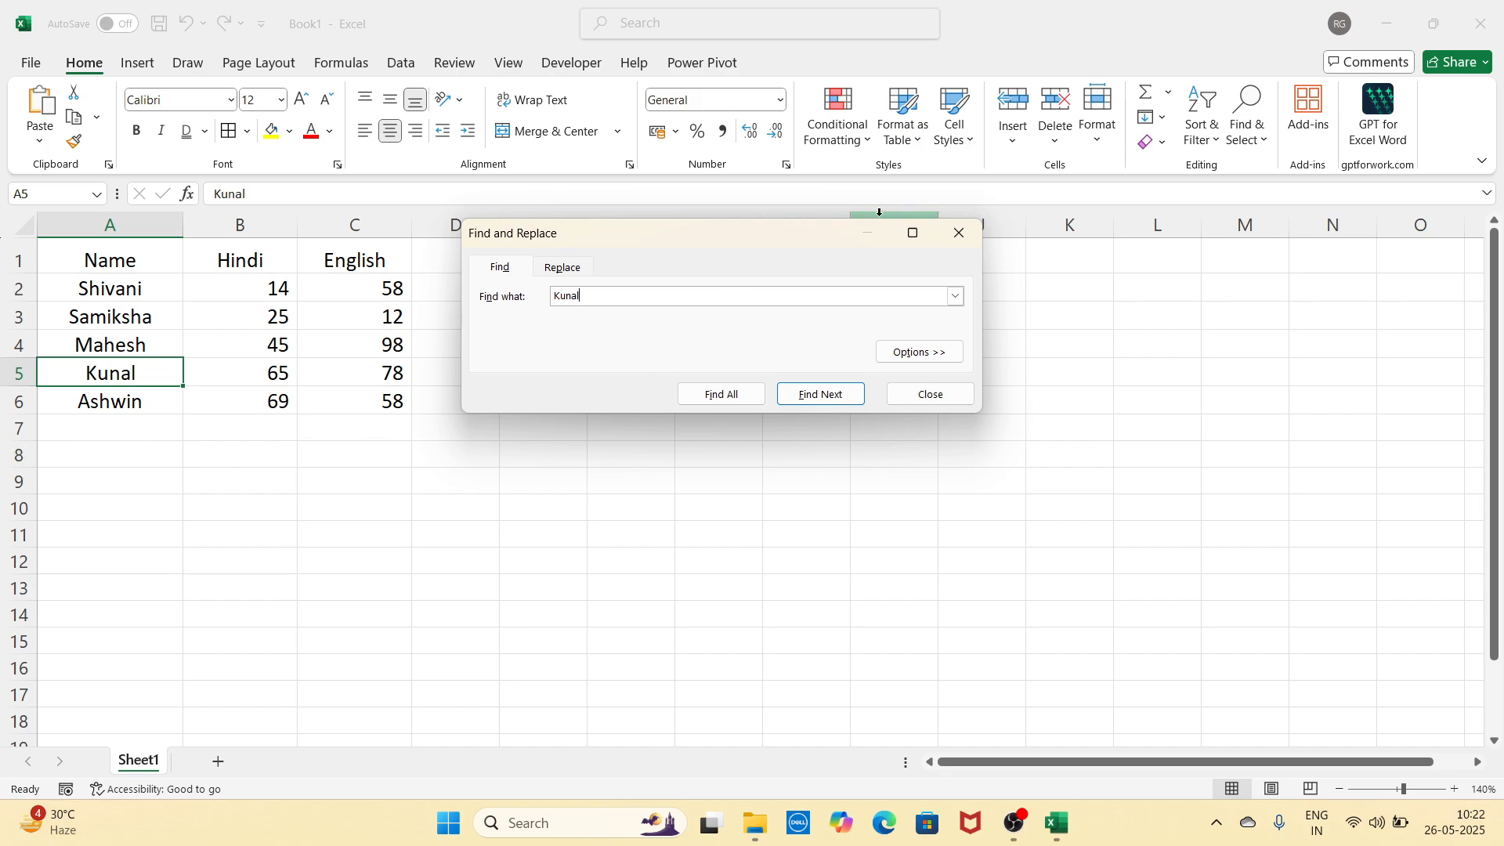
{"action": "left_click", "coordinate": [959, 233]}
{"action": "left_click", "coordinate": [868, 462]}
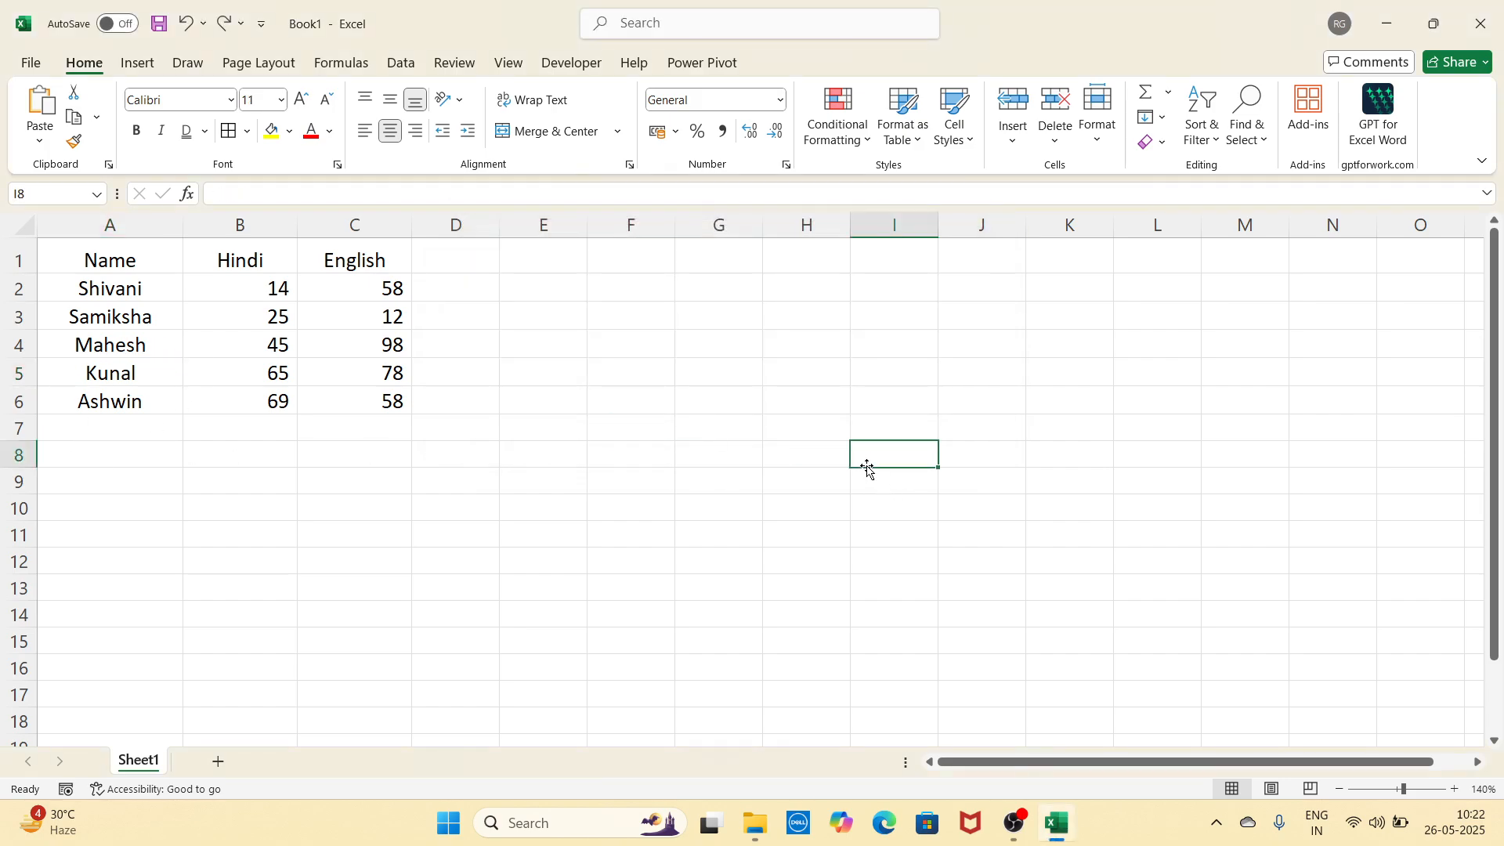